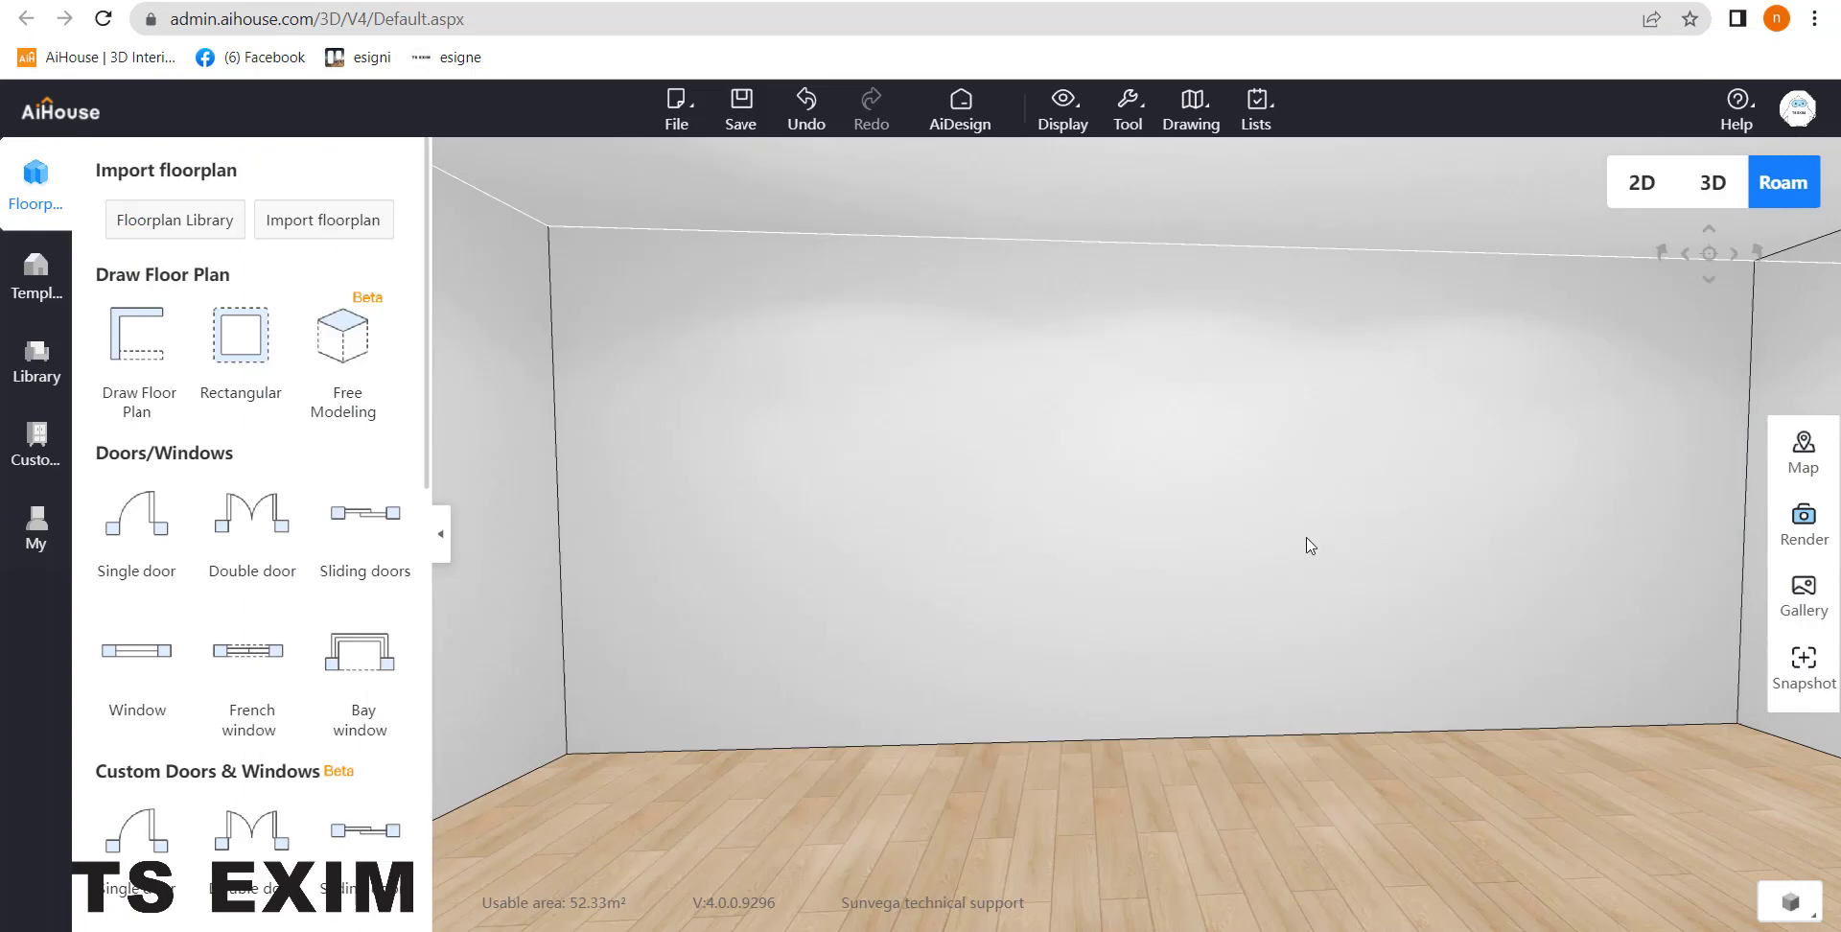
Step: Enter Free Modeling mode with the view facing the room's long wall
drag(1218, 558, 1209, 562)
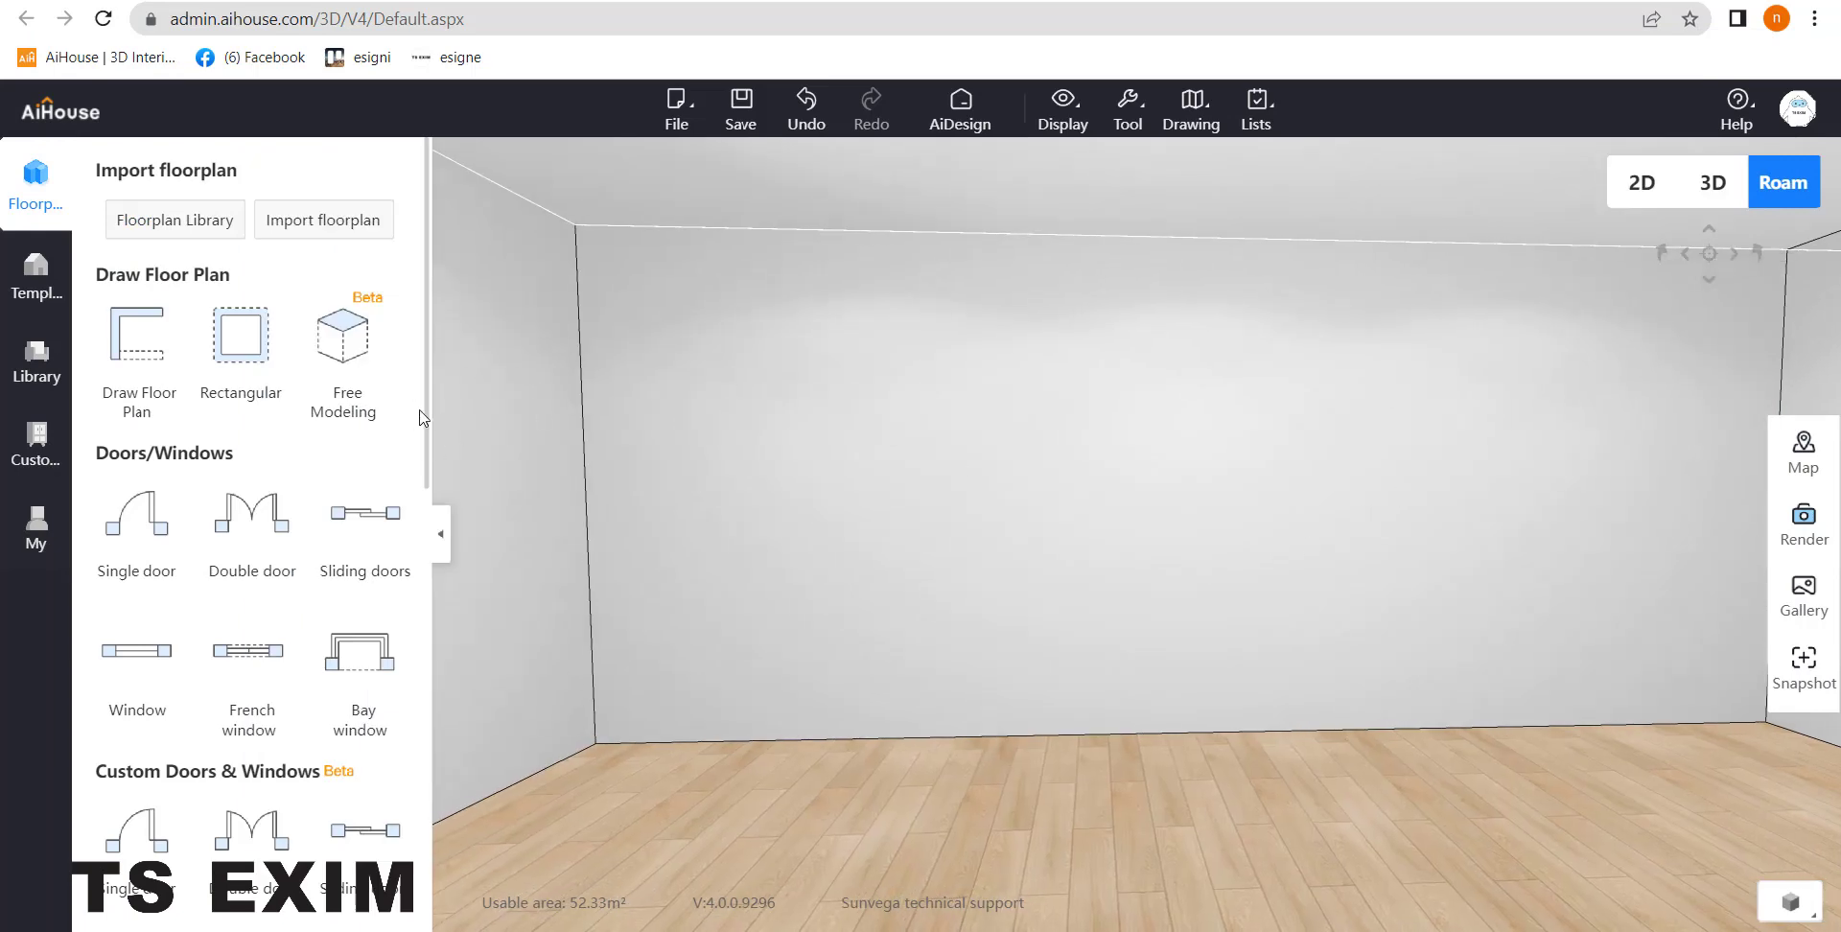
click(358, 362)
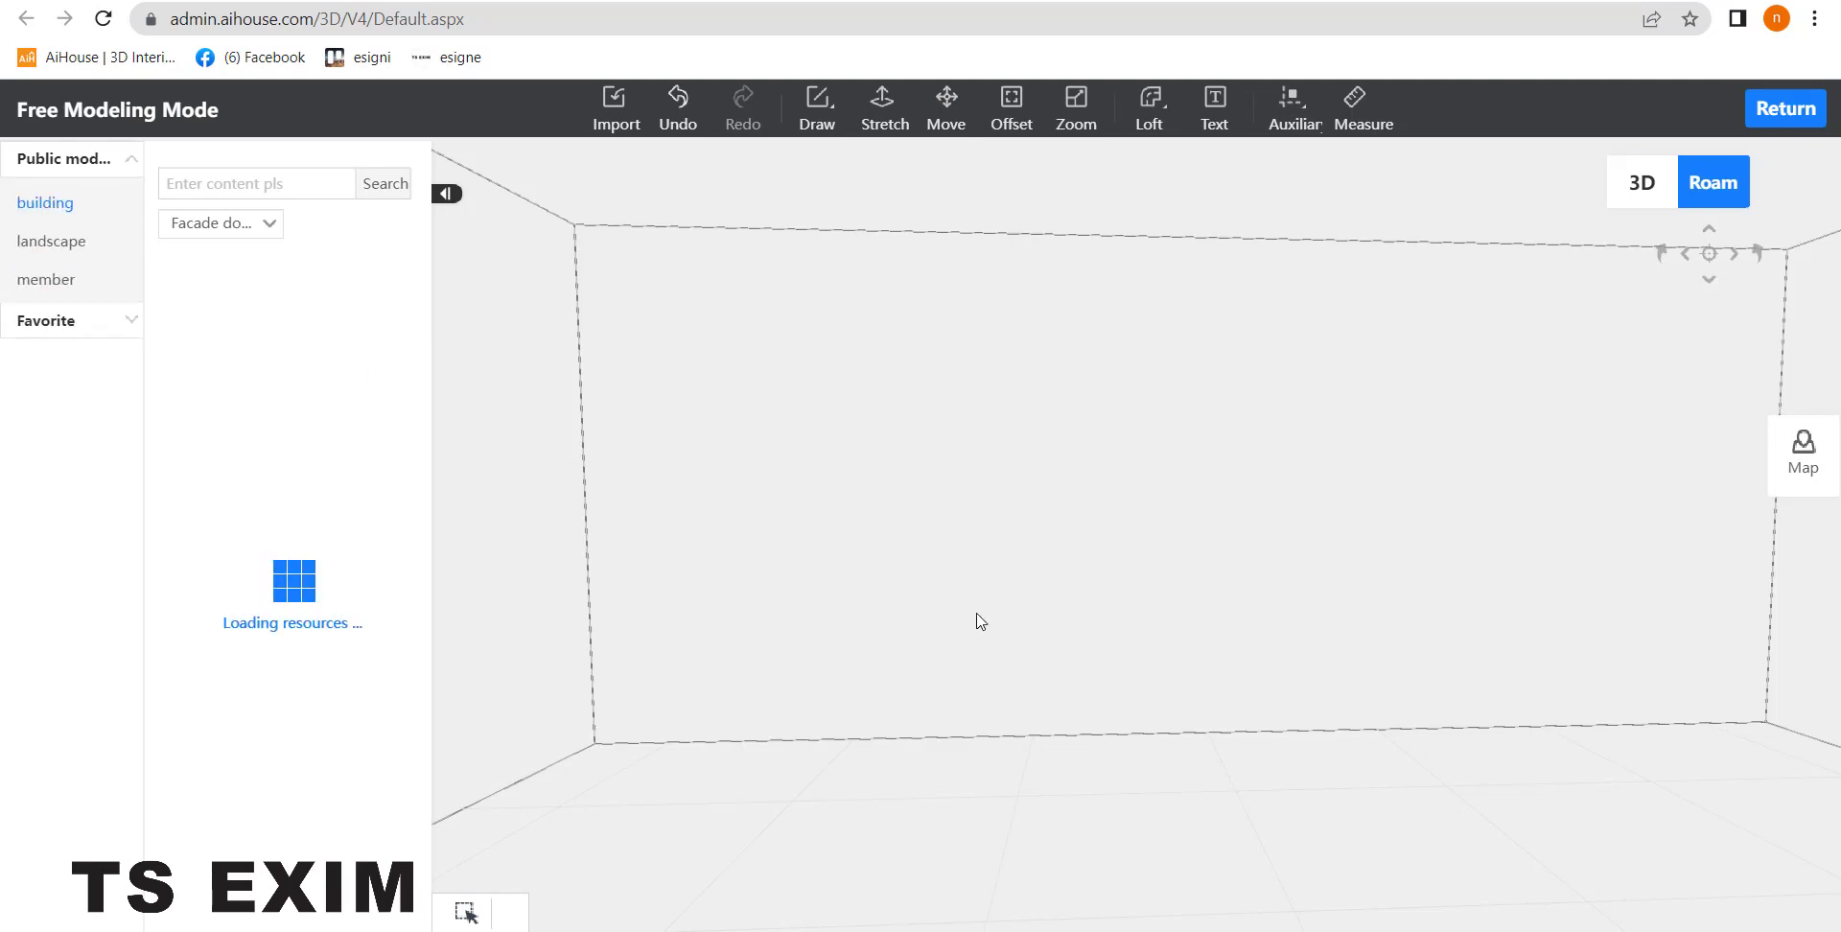
drag(750, 473, 788, 525)
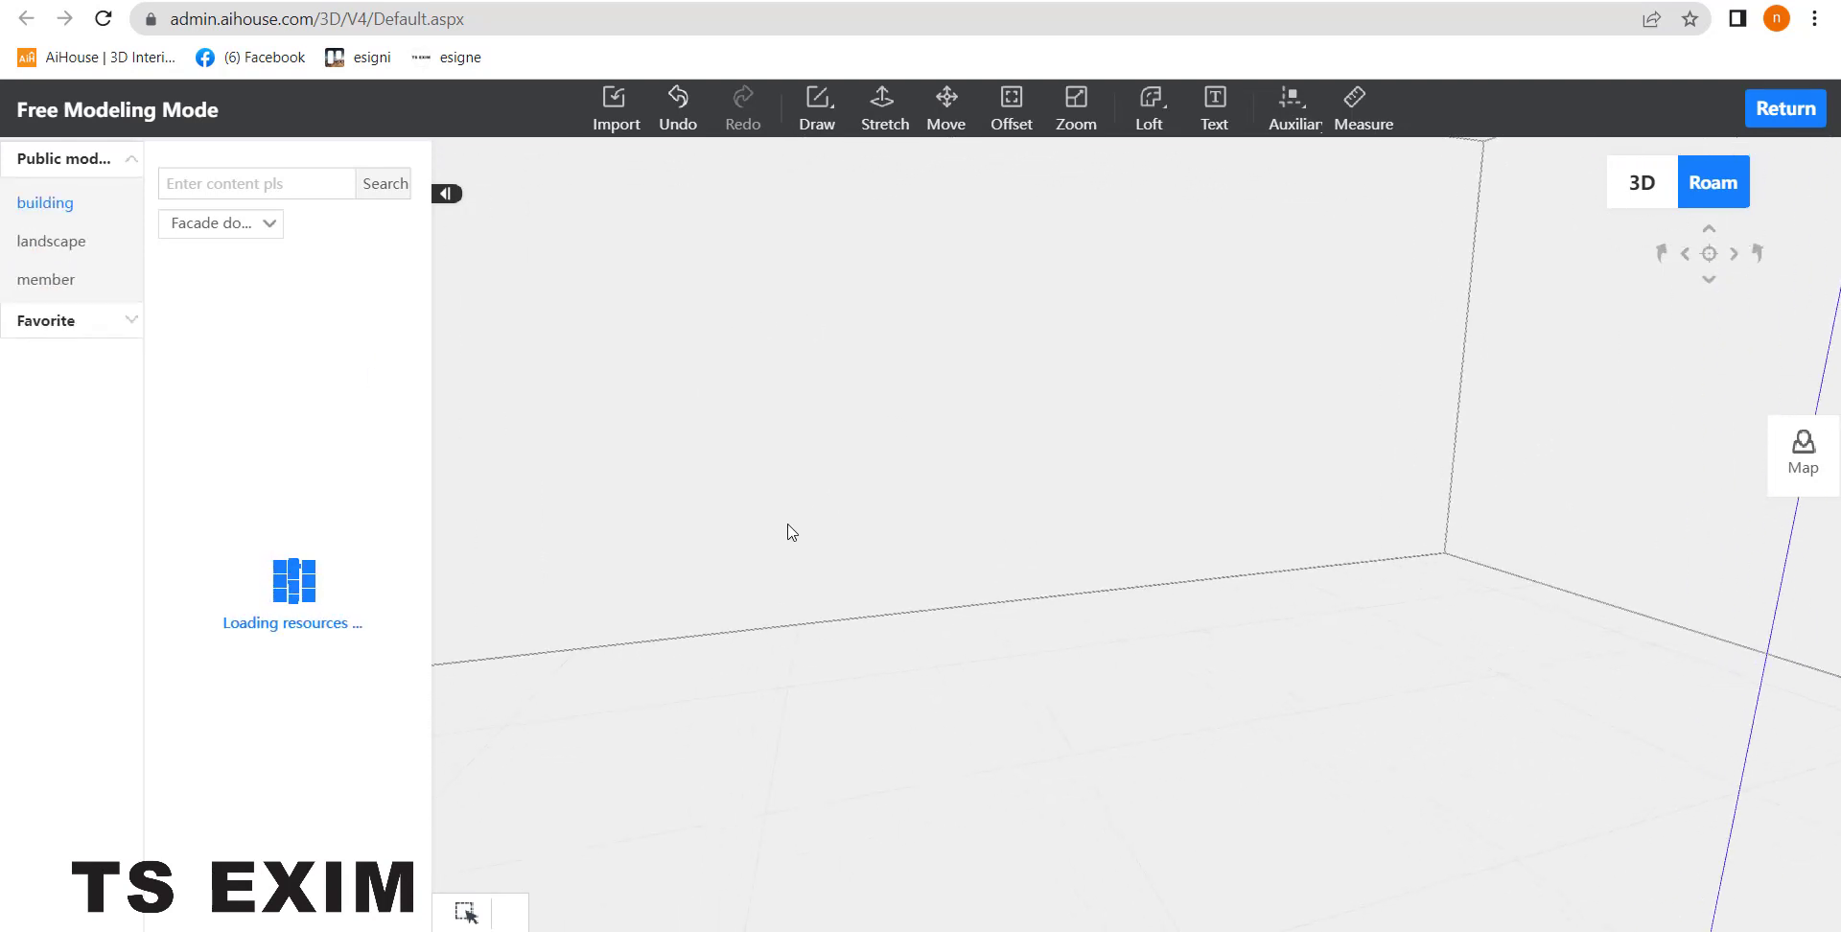
drag(757, 457, 826, 617)
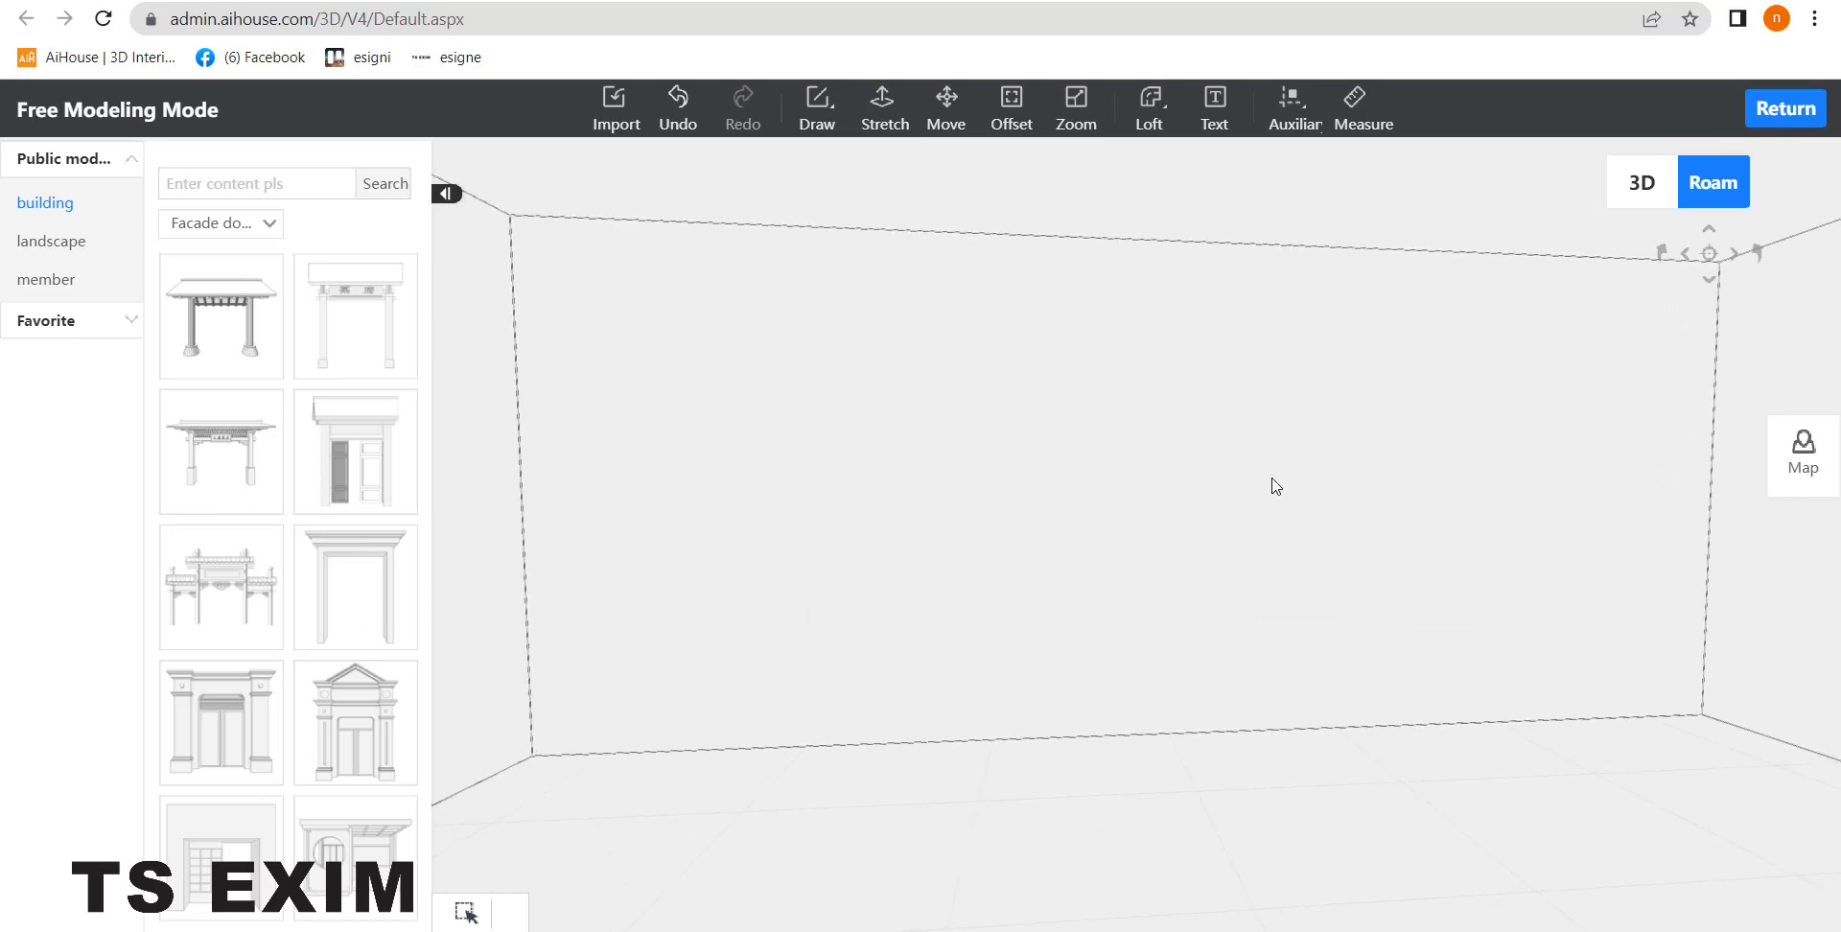
Step: Add a horizontal auxiliary line across the long wall at mid-height, between its two vertical edges
click(1295, 116)
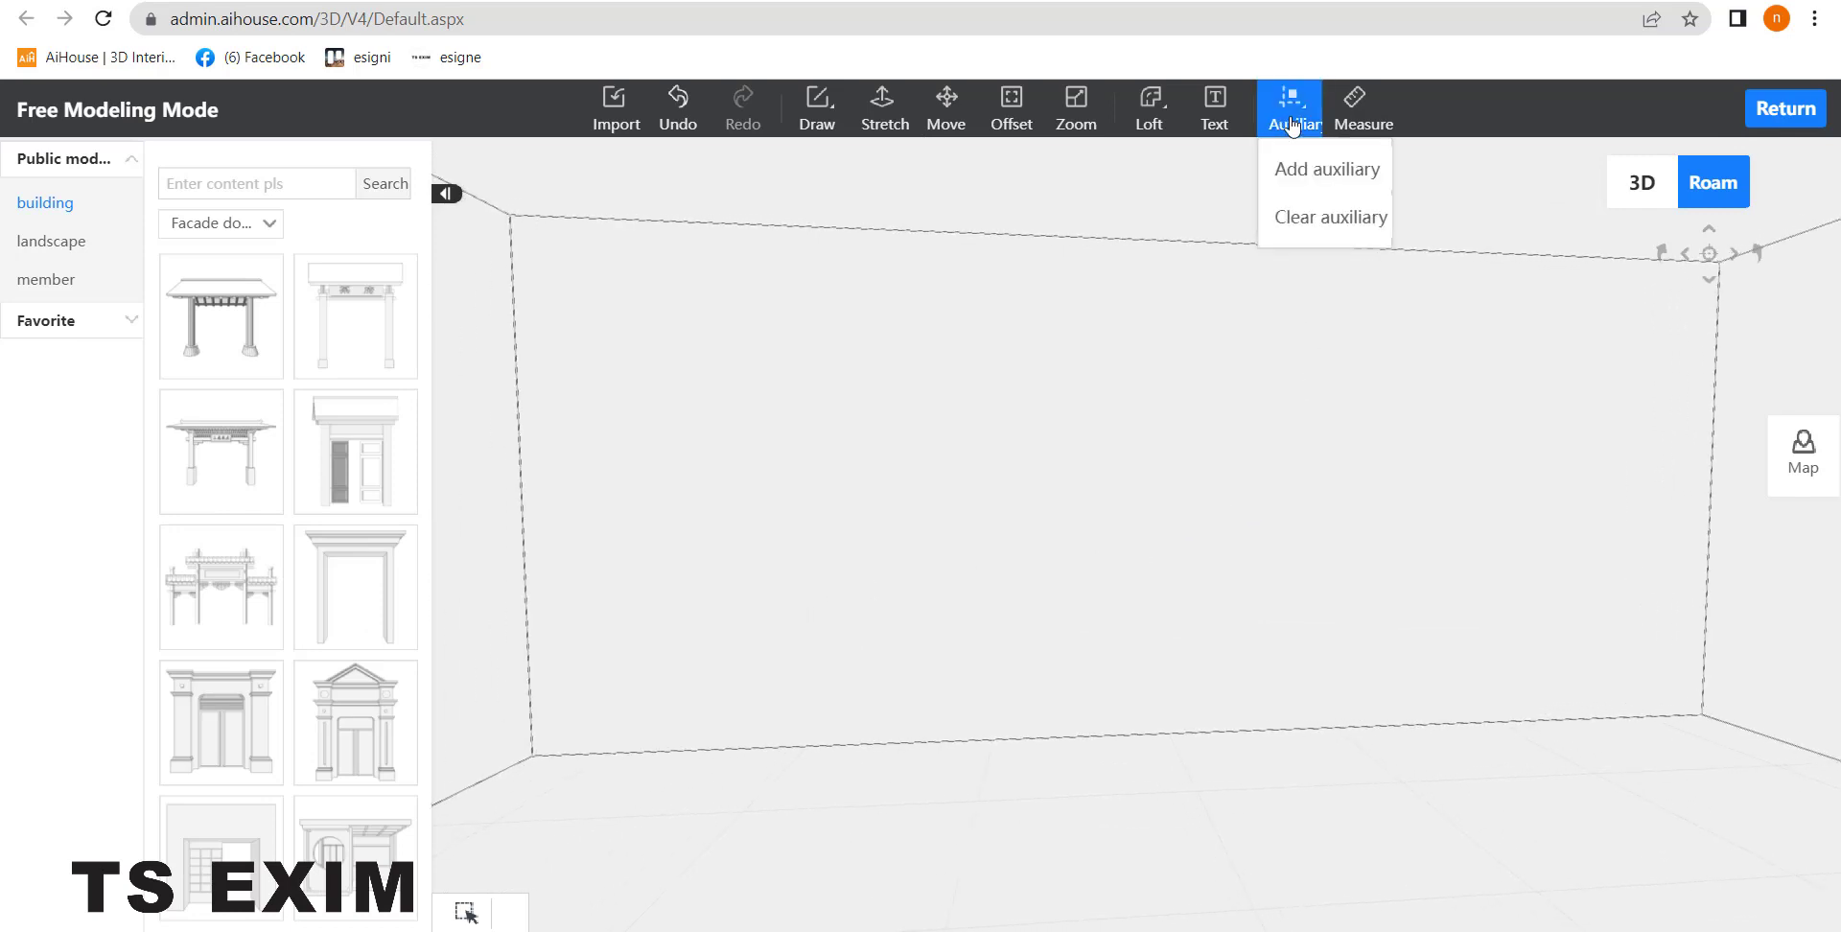
click(1310, 171)
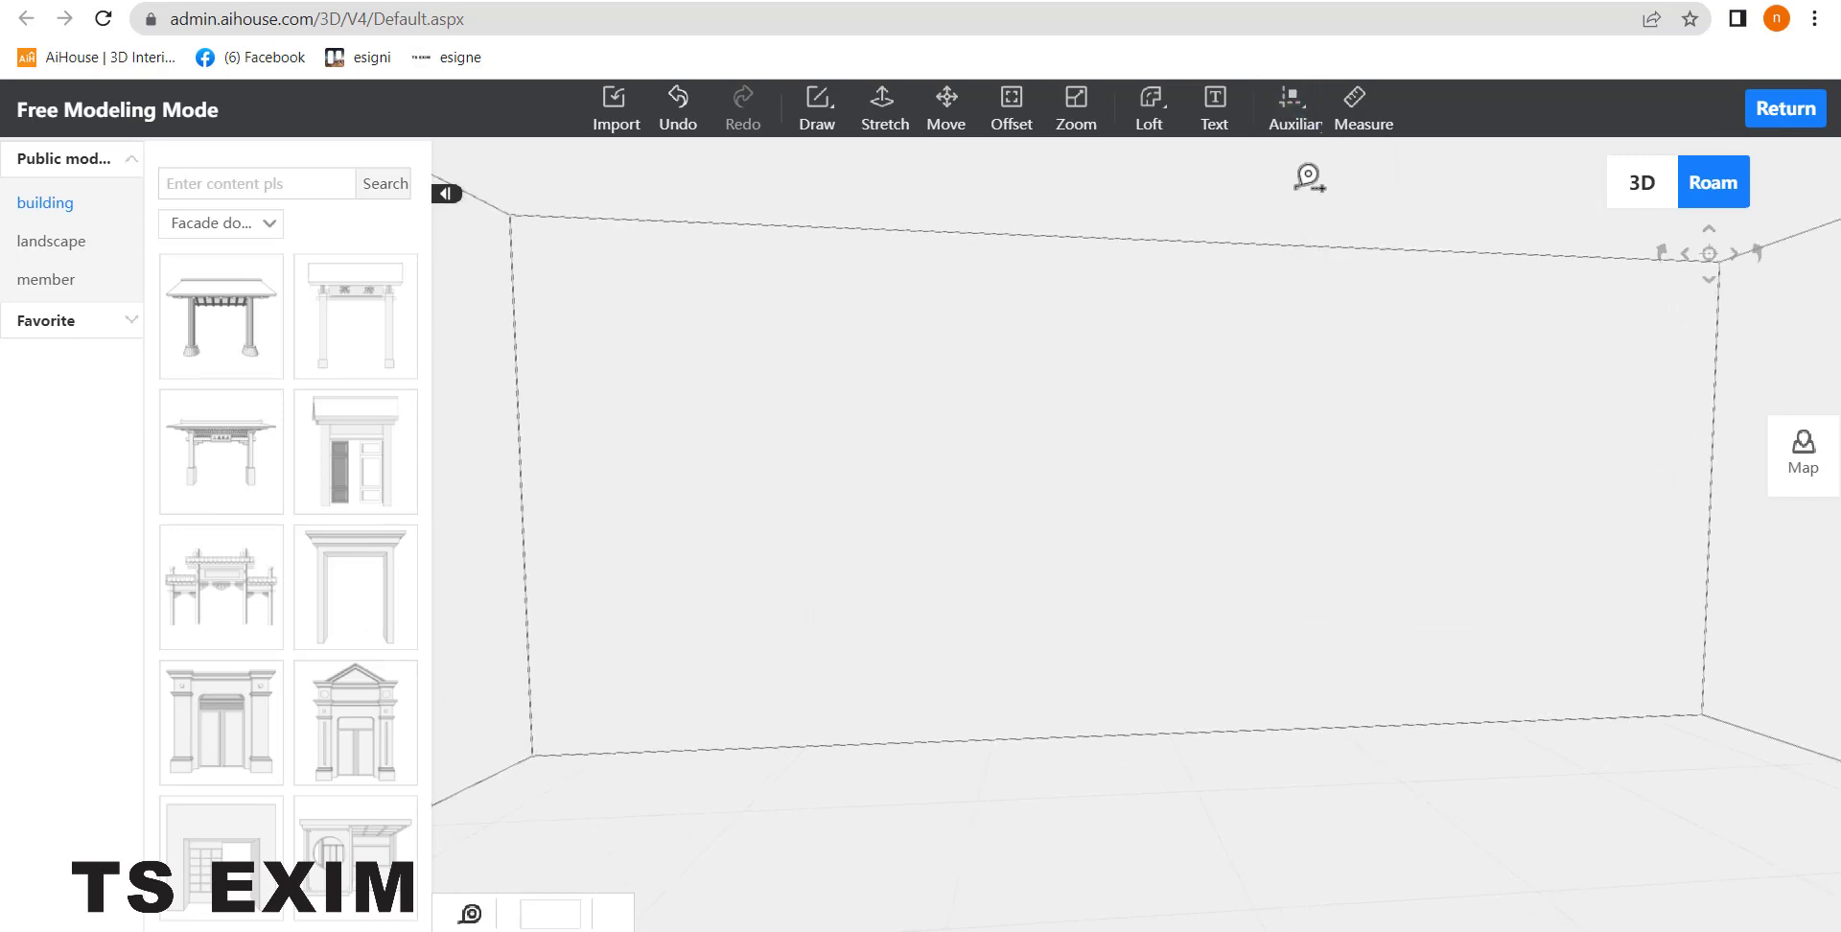
click(520, 491)
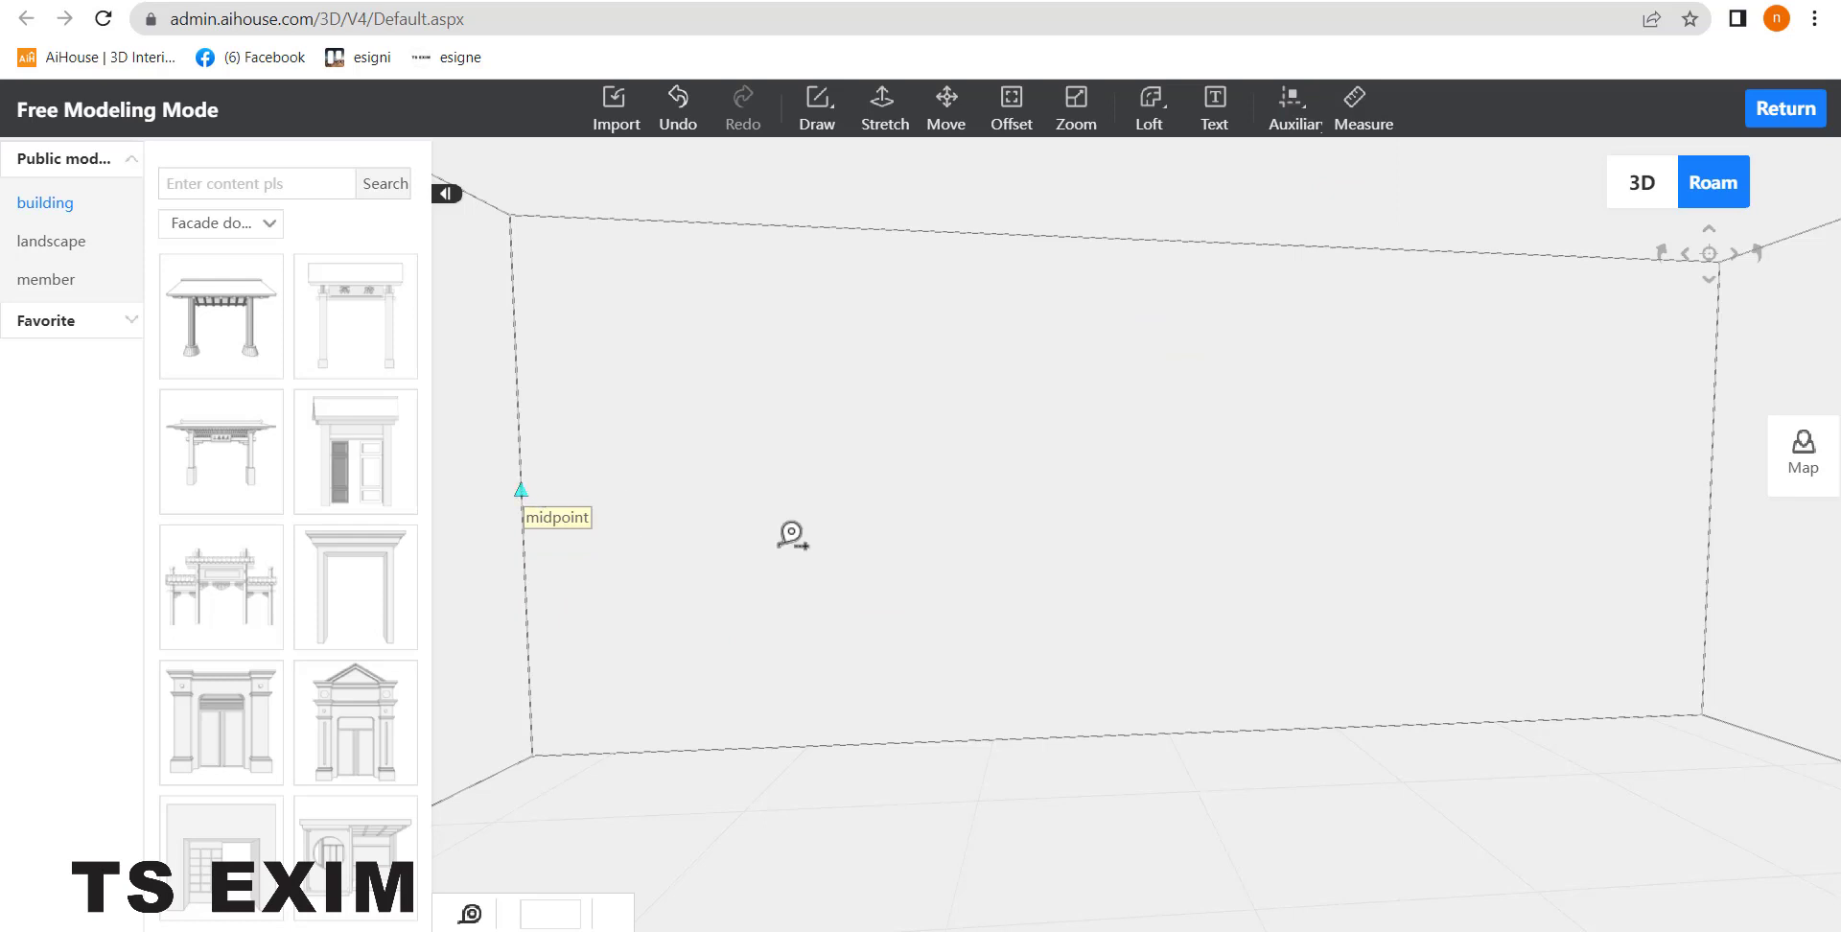
click(1711, 491)
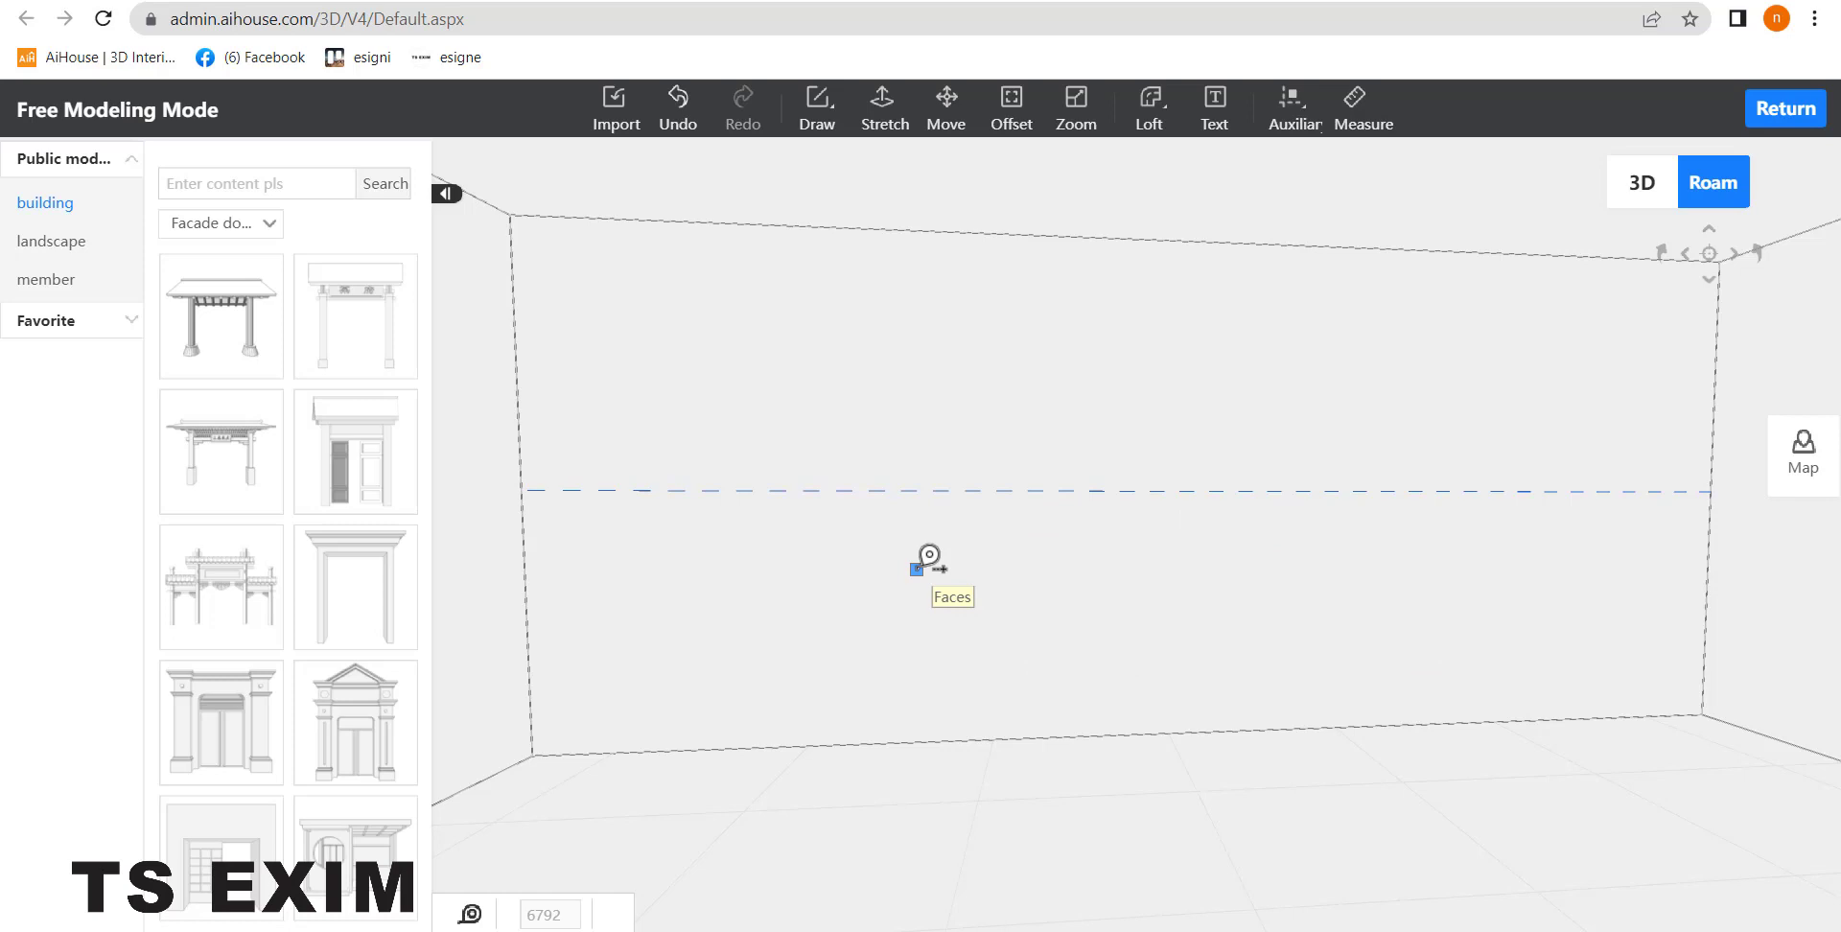
key(Escape)
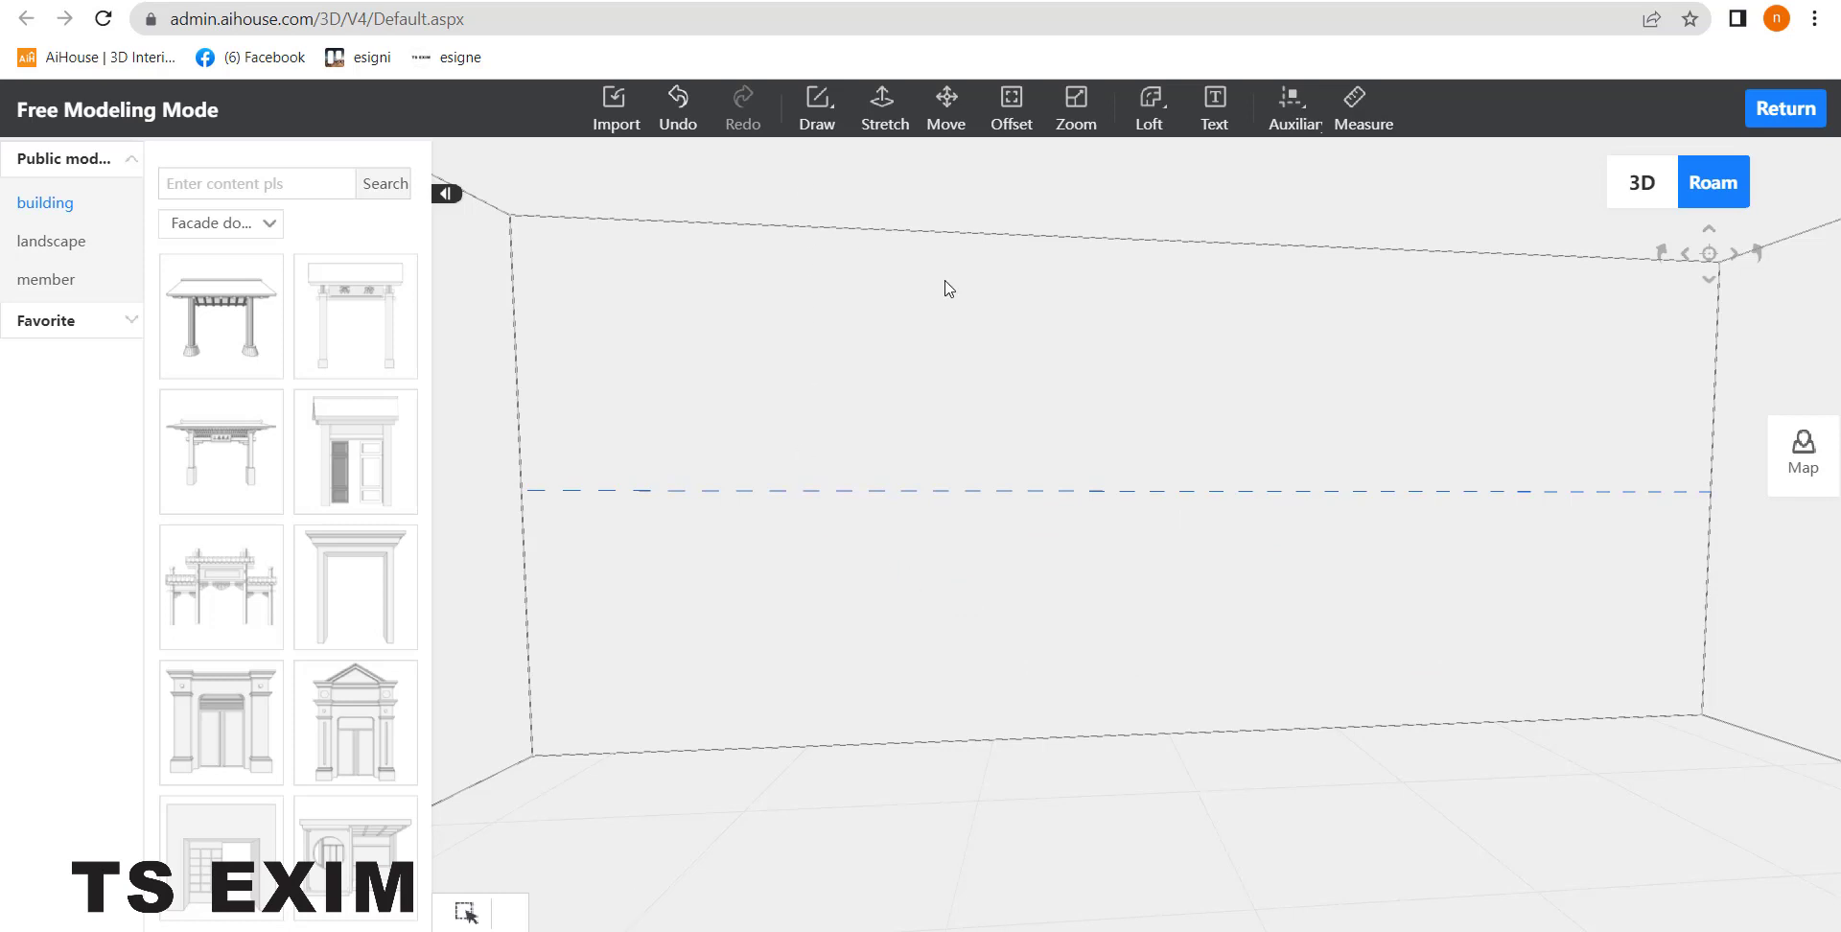
Step: Add a vertical auxiliary line near the middle of the wall, from its ceiling edge to its floor edge
click(1290, 107)
click(1297, 169)
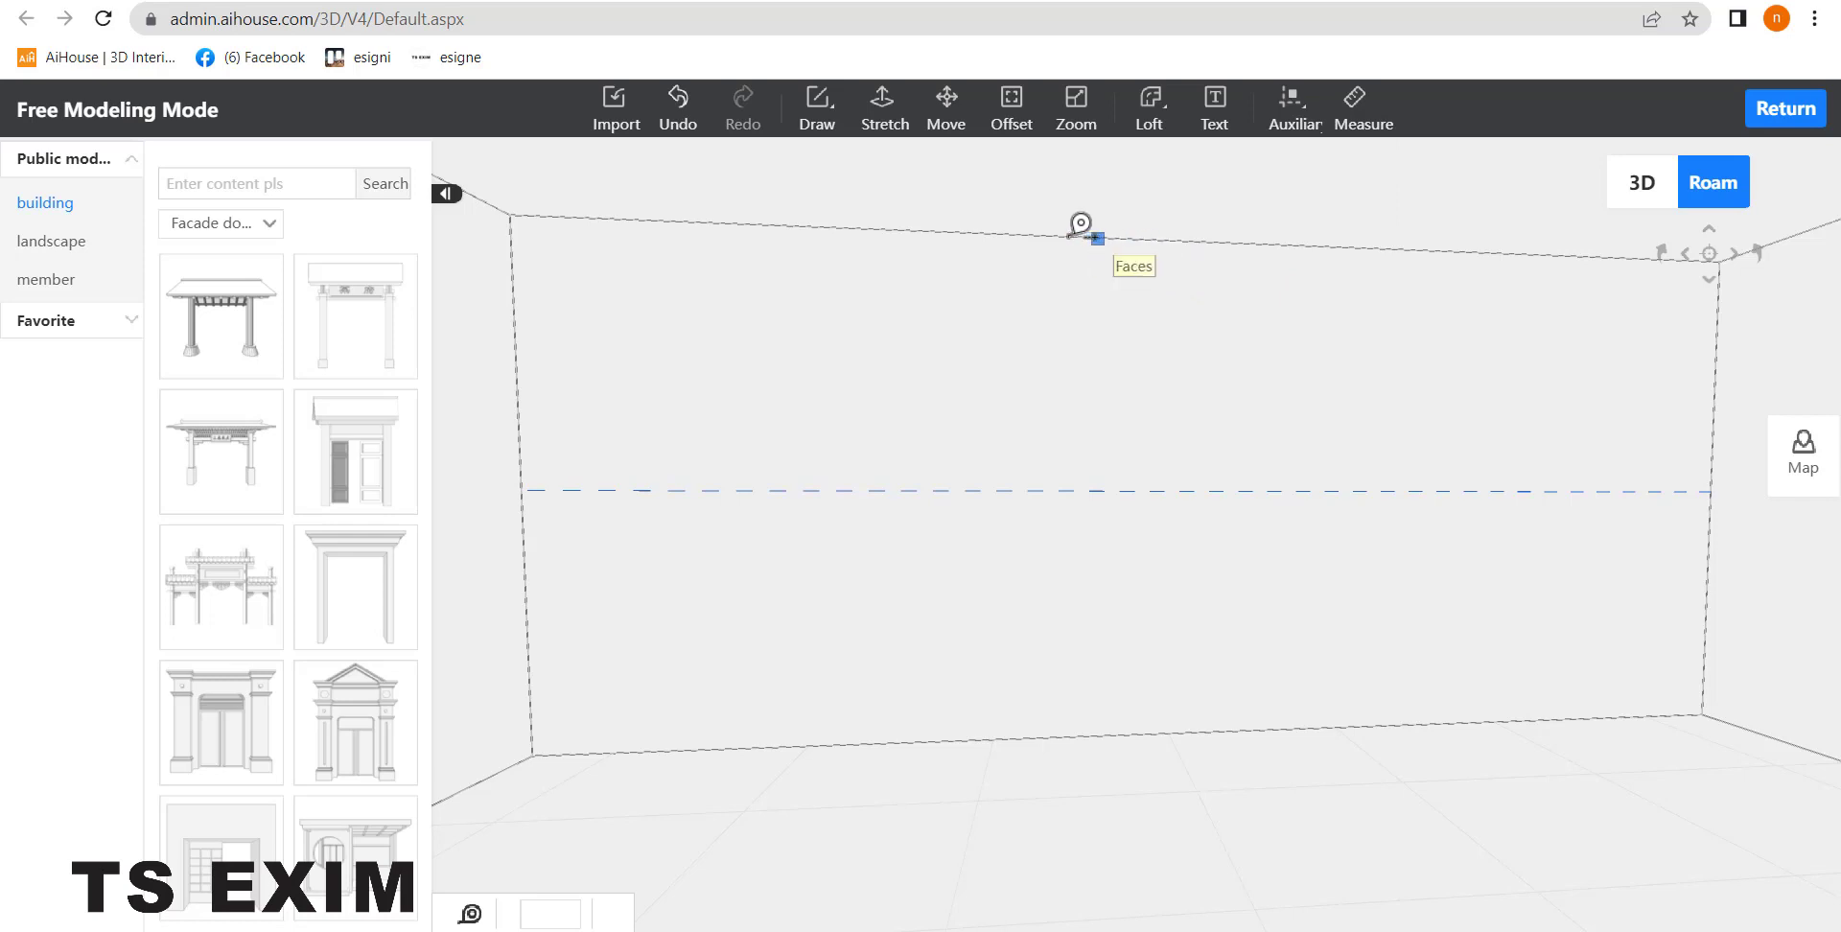
click(1170, 240)
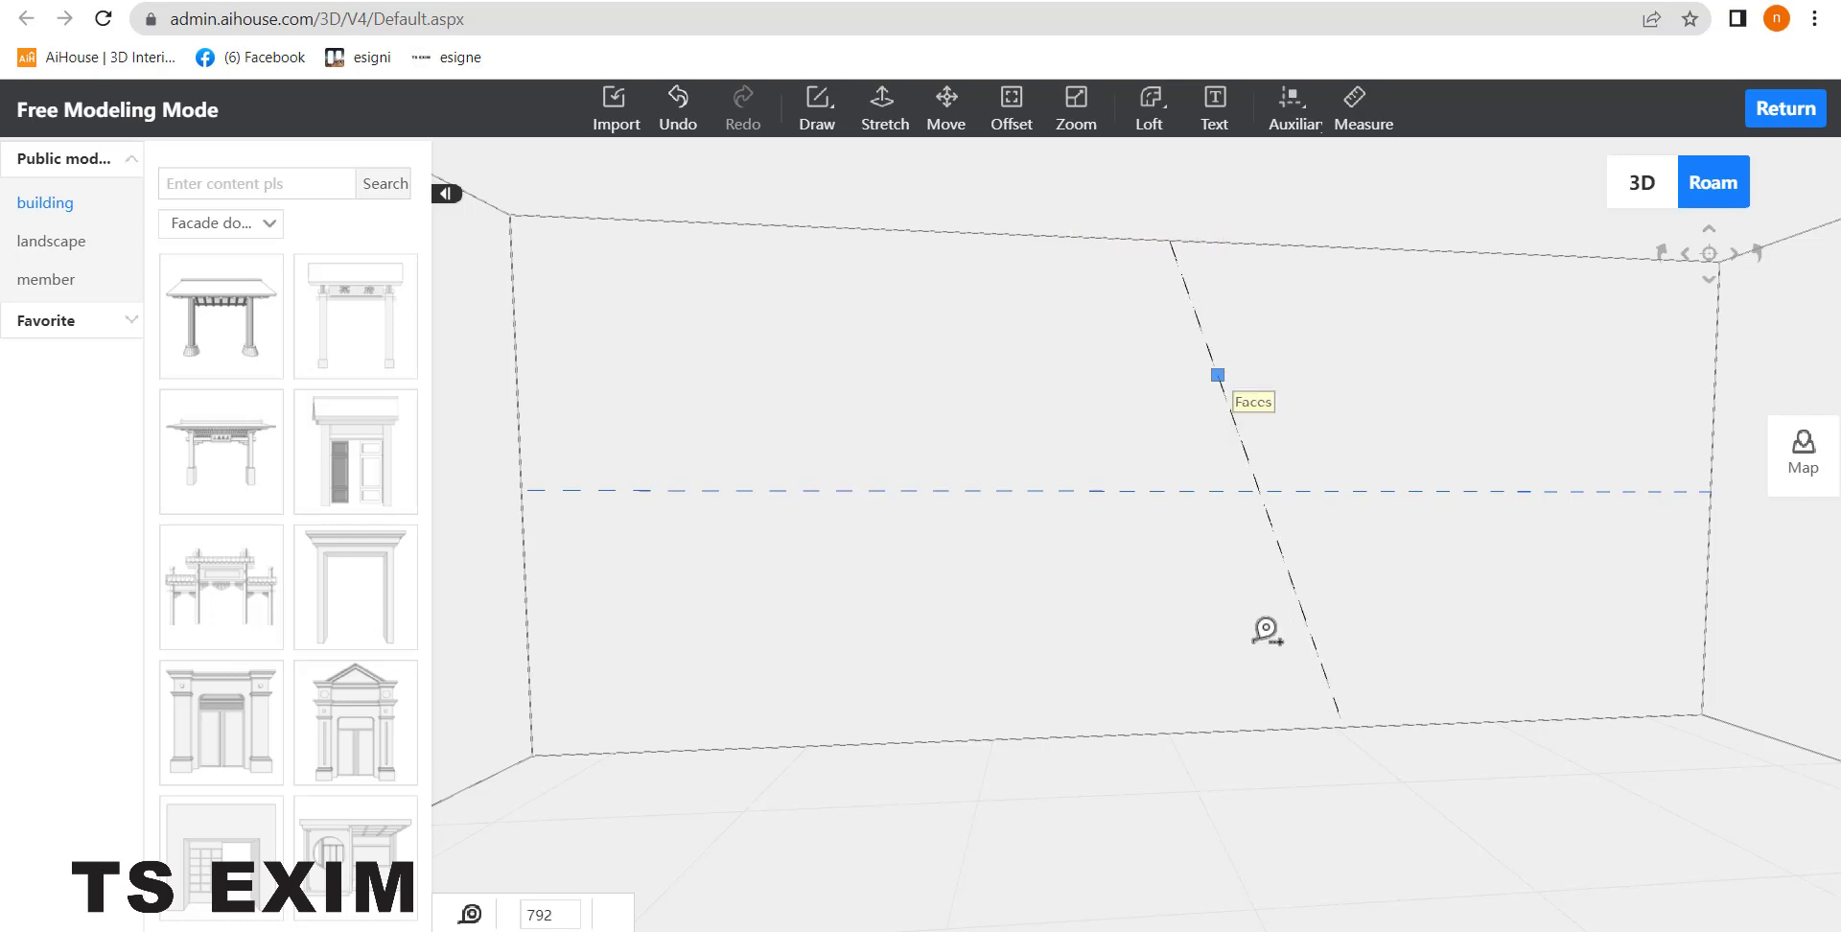
click(1170, 733)
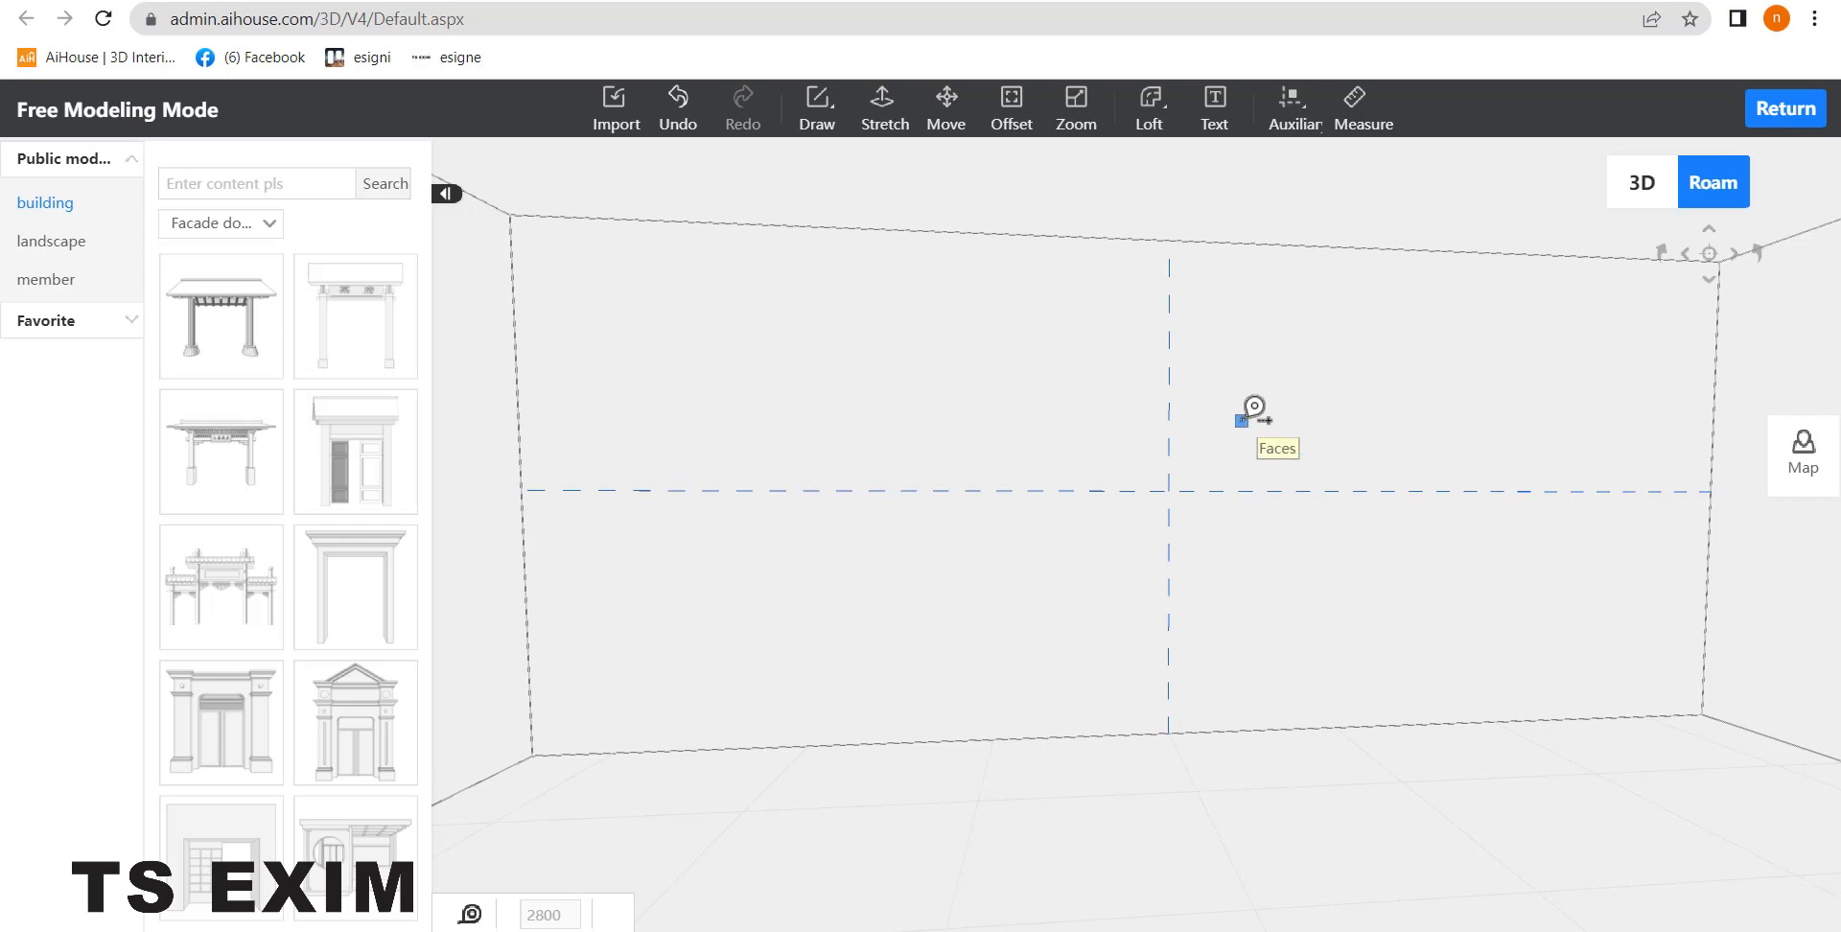
key(Escape)
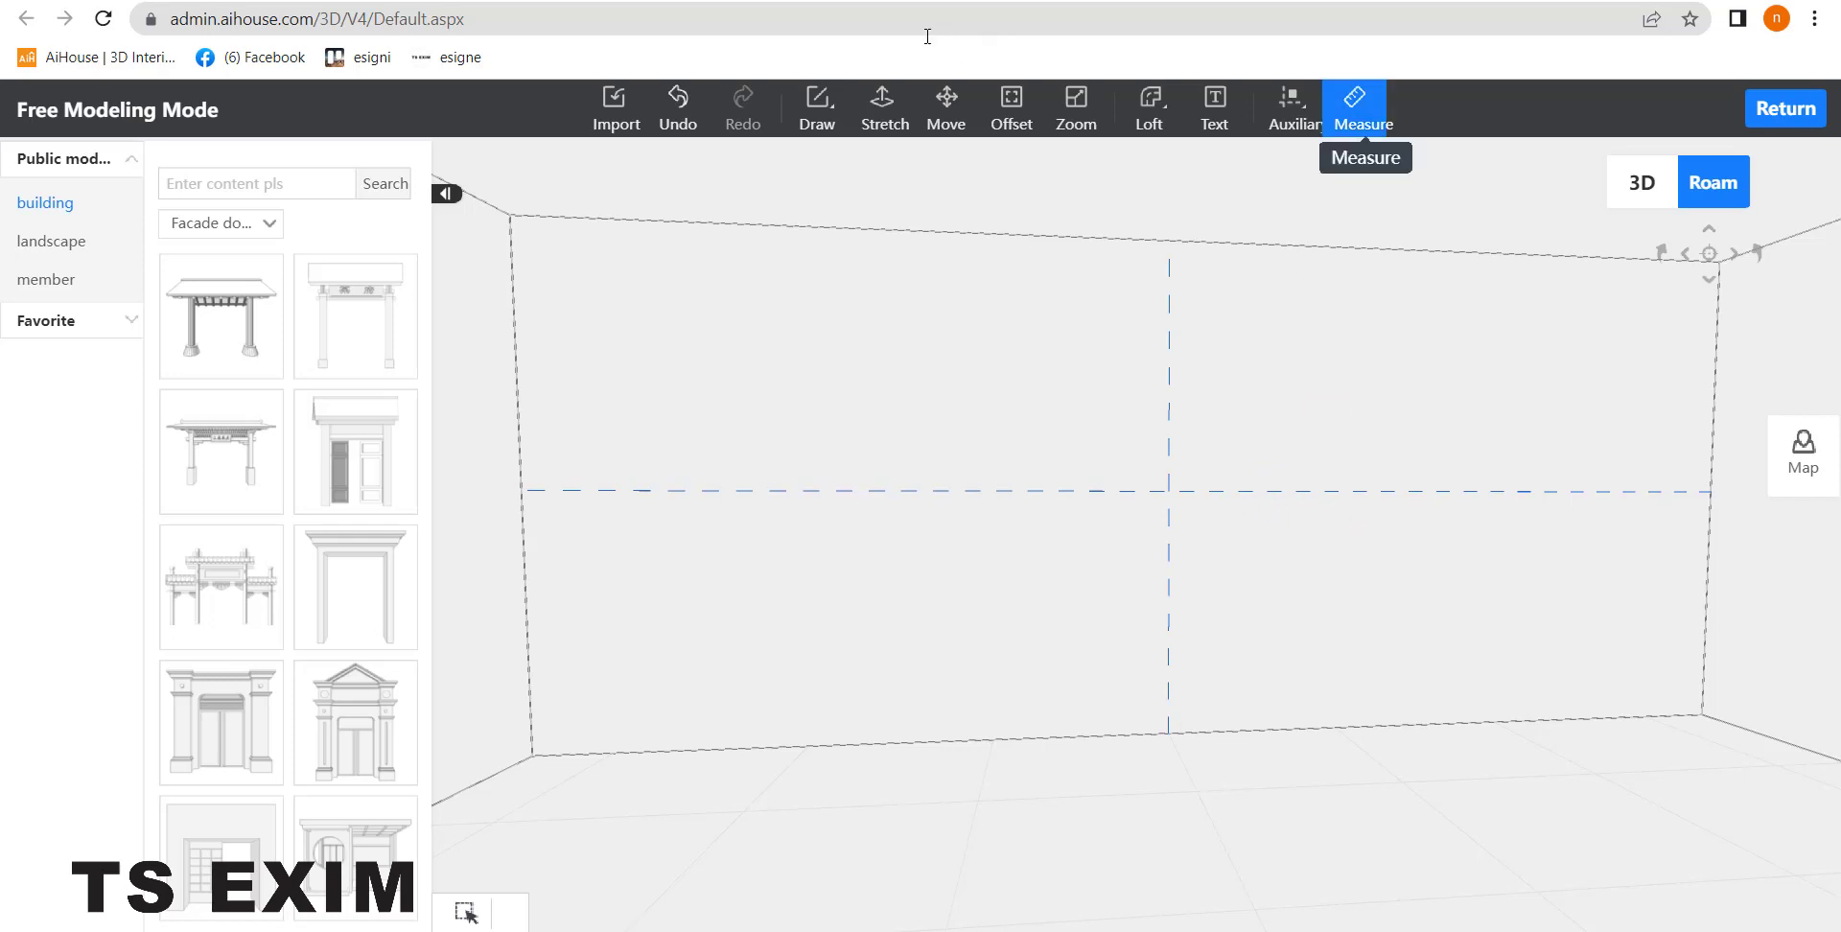
Step: Draw a 600 by 1000 rectangle on the wall's lower half, below the horizontal auxiliary line near the left corner
mouse_move(817, 111)
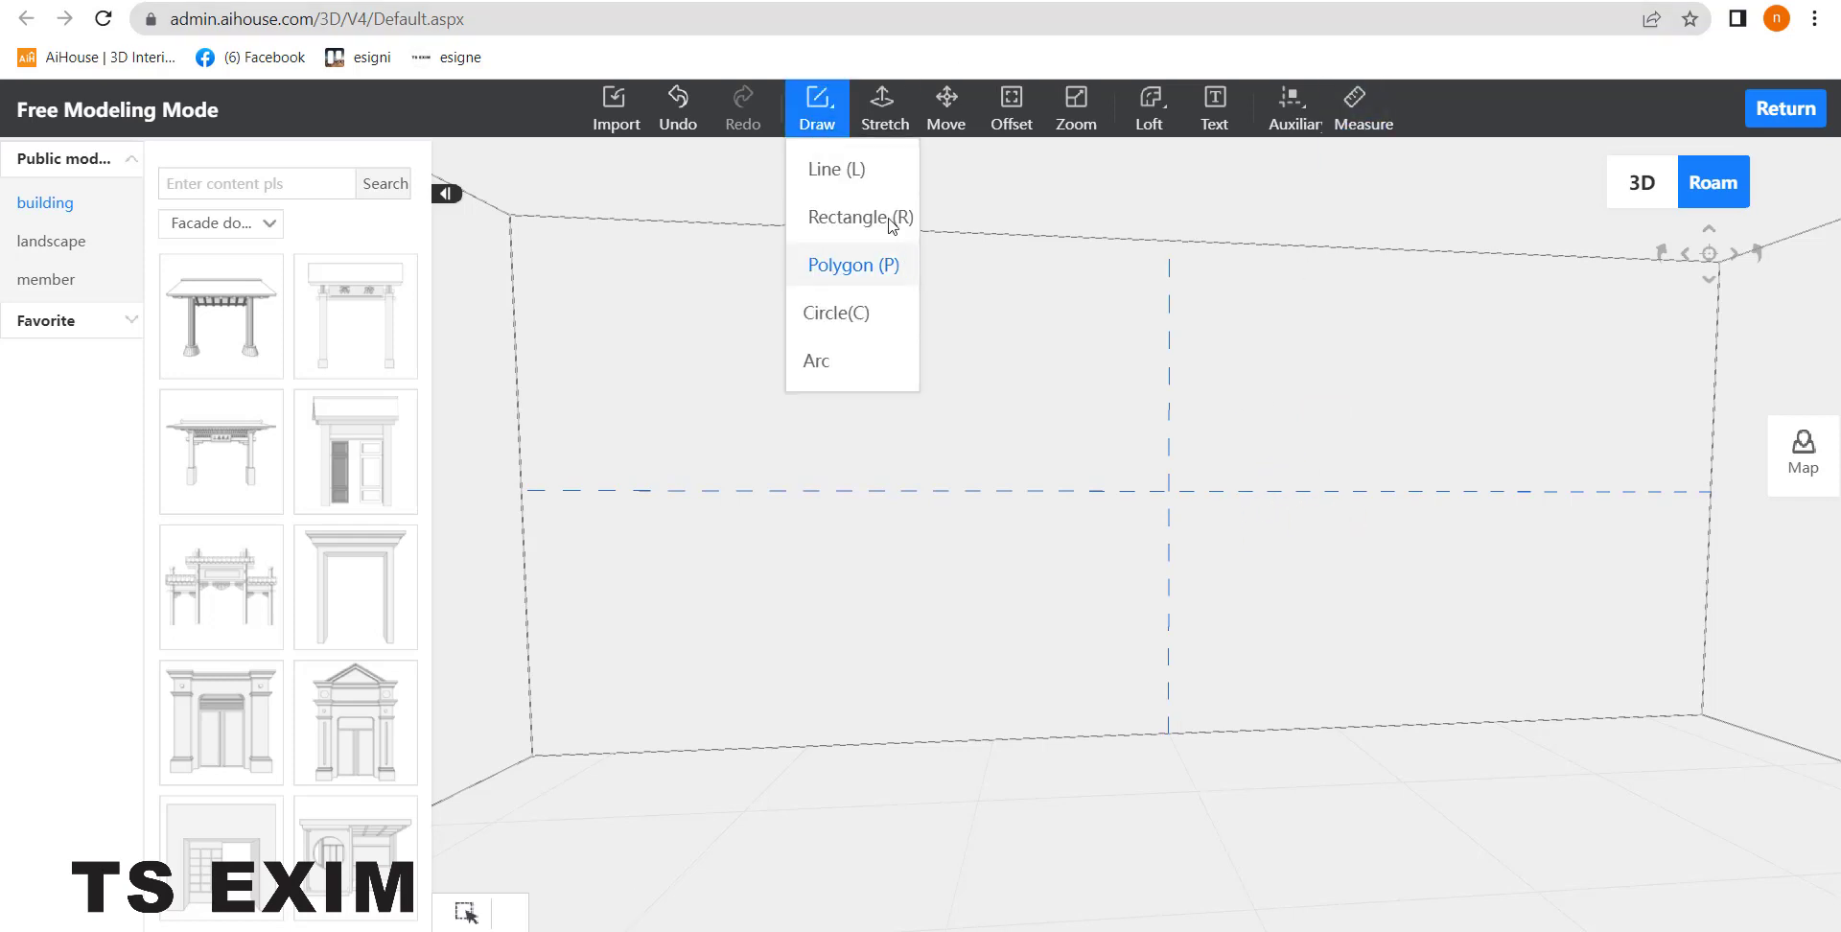
click(848, 219)
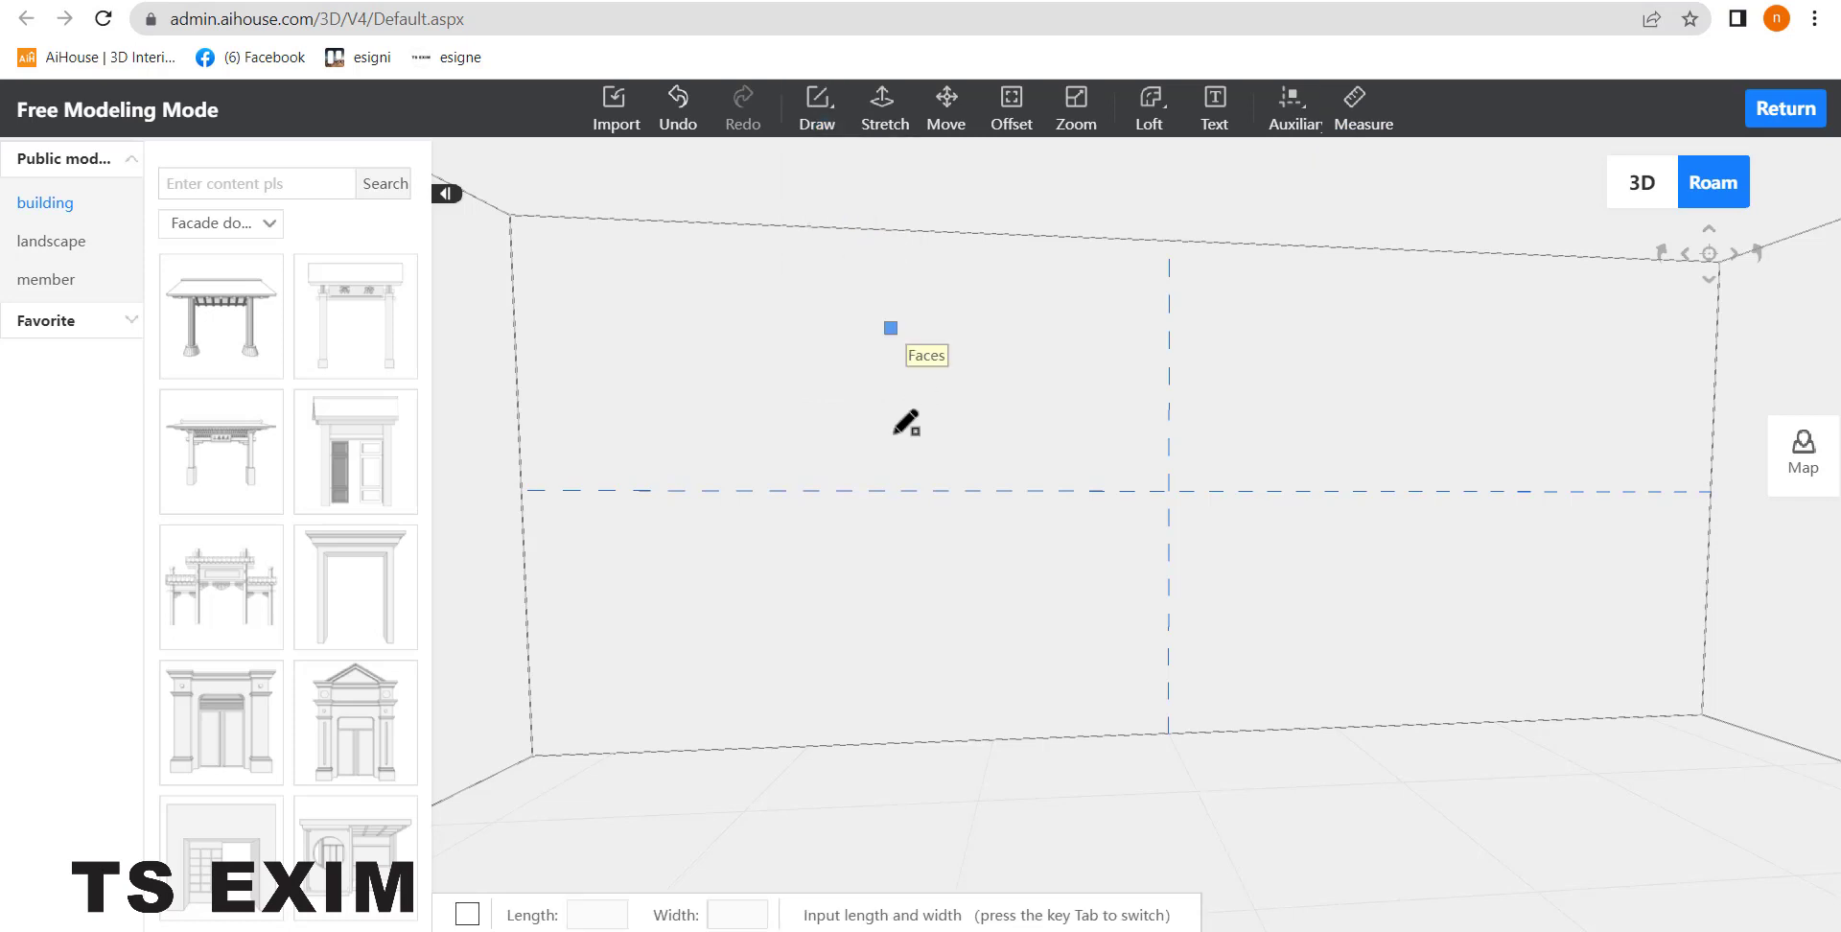
click(569, 527)
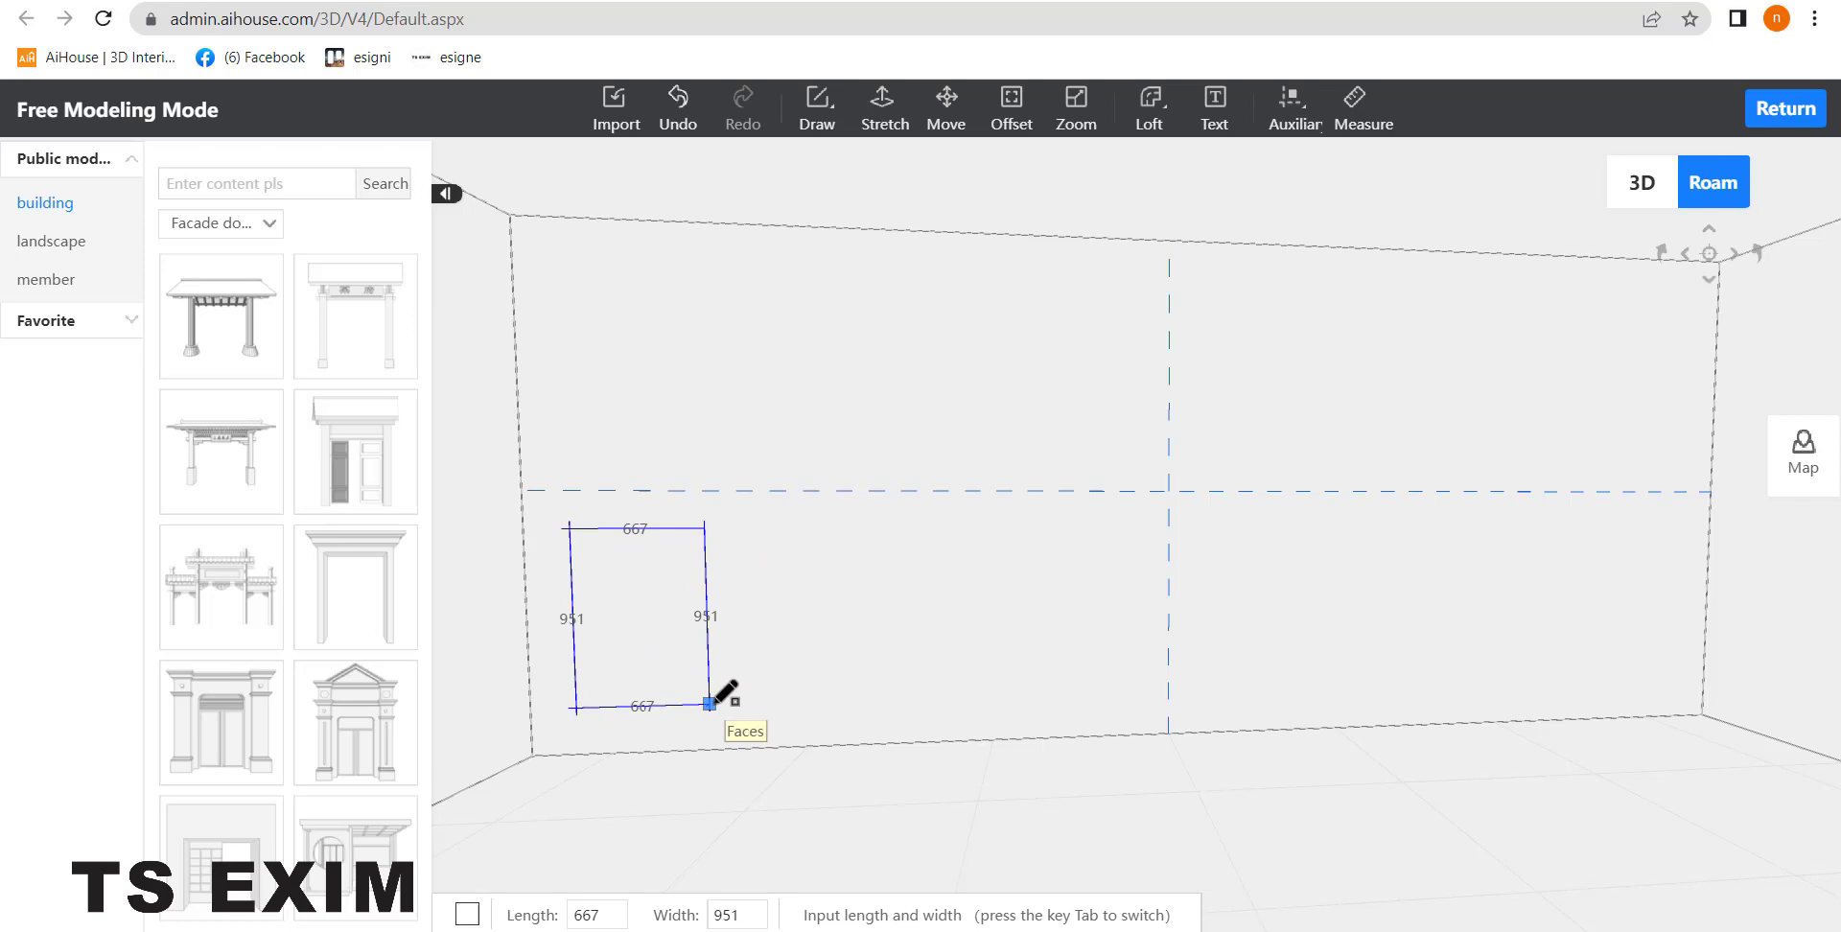
text(600)
key(Tab)
key(Return)
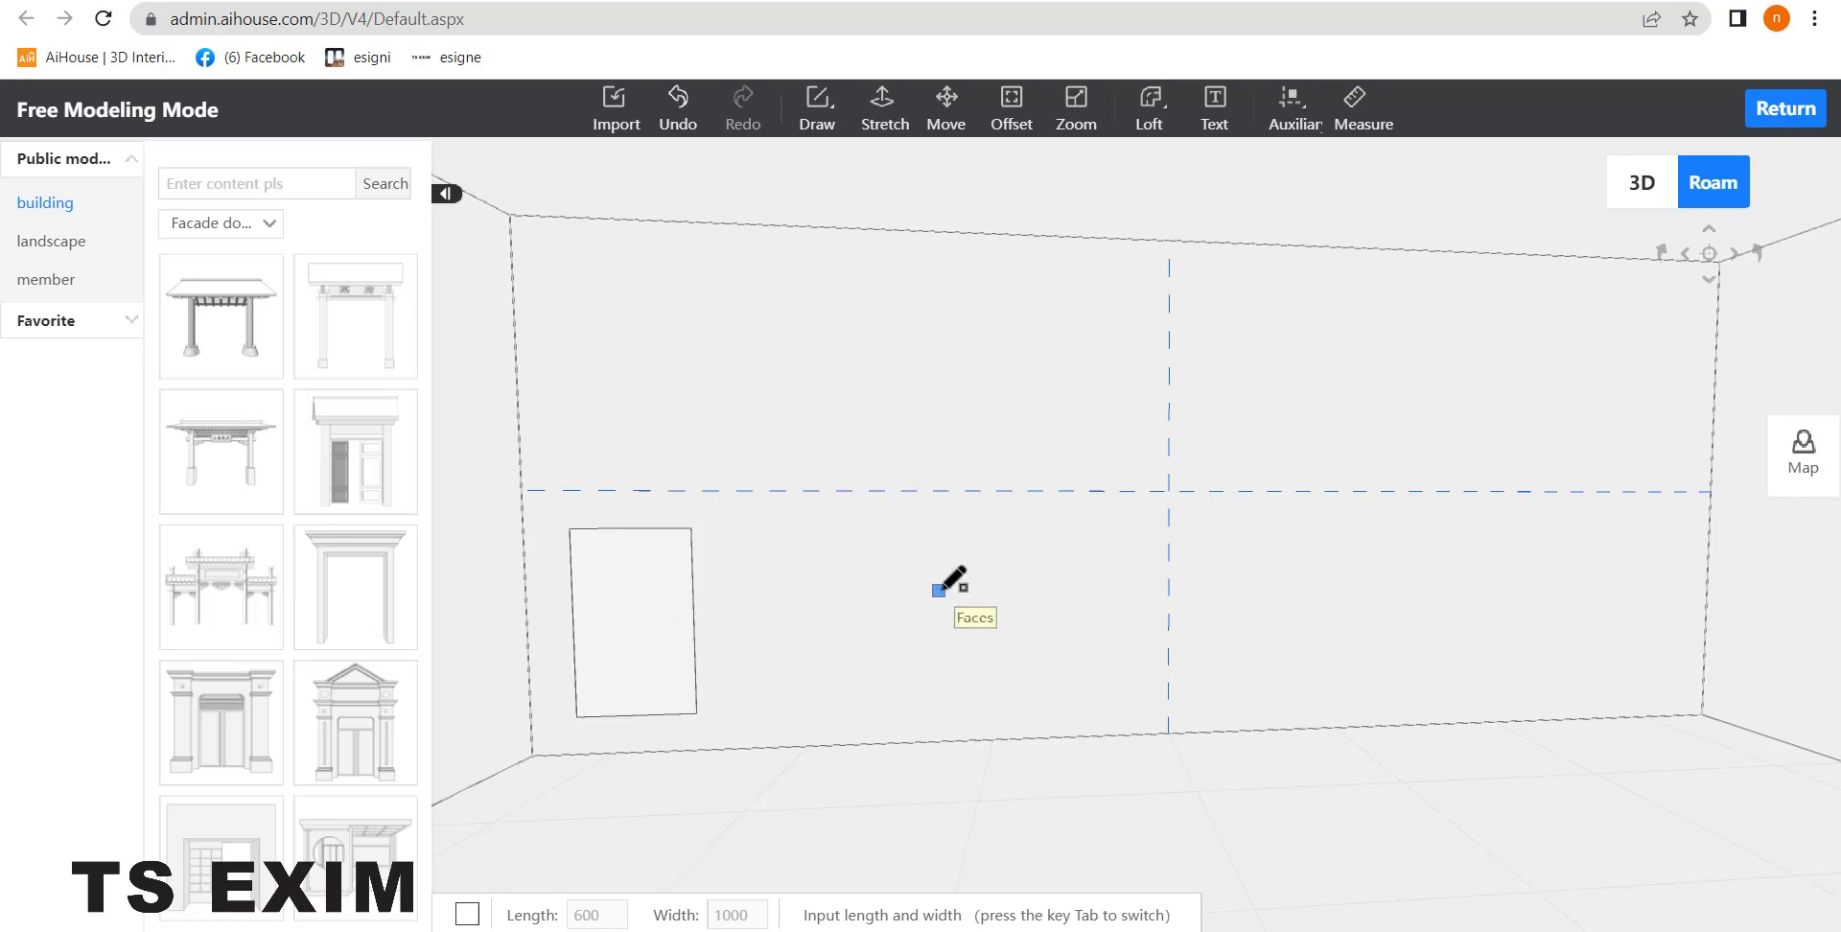
key(Escape)
Step: Copy the rectangle five times with Move in a horizontal row along the lower wall, at intervals of about 1150
click(962, 110)
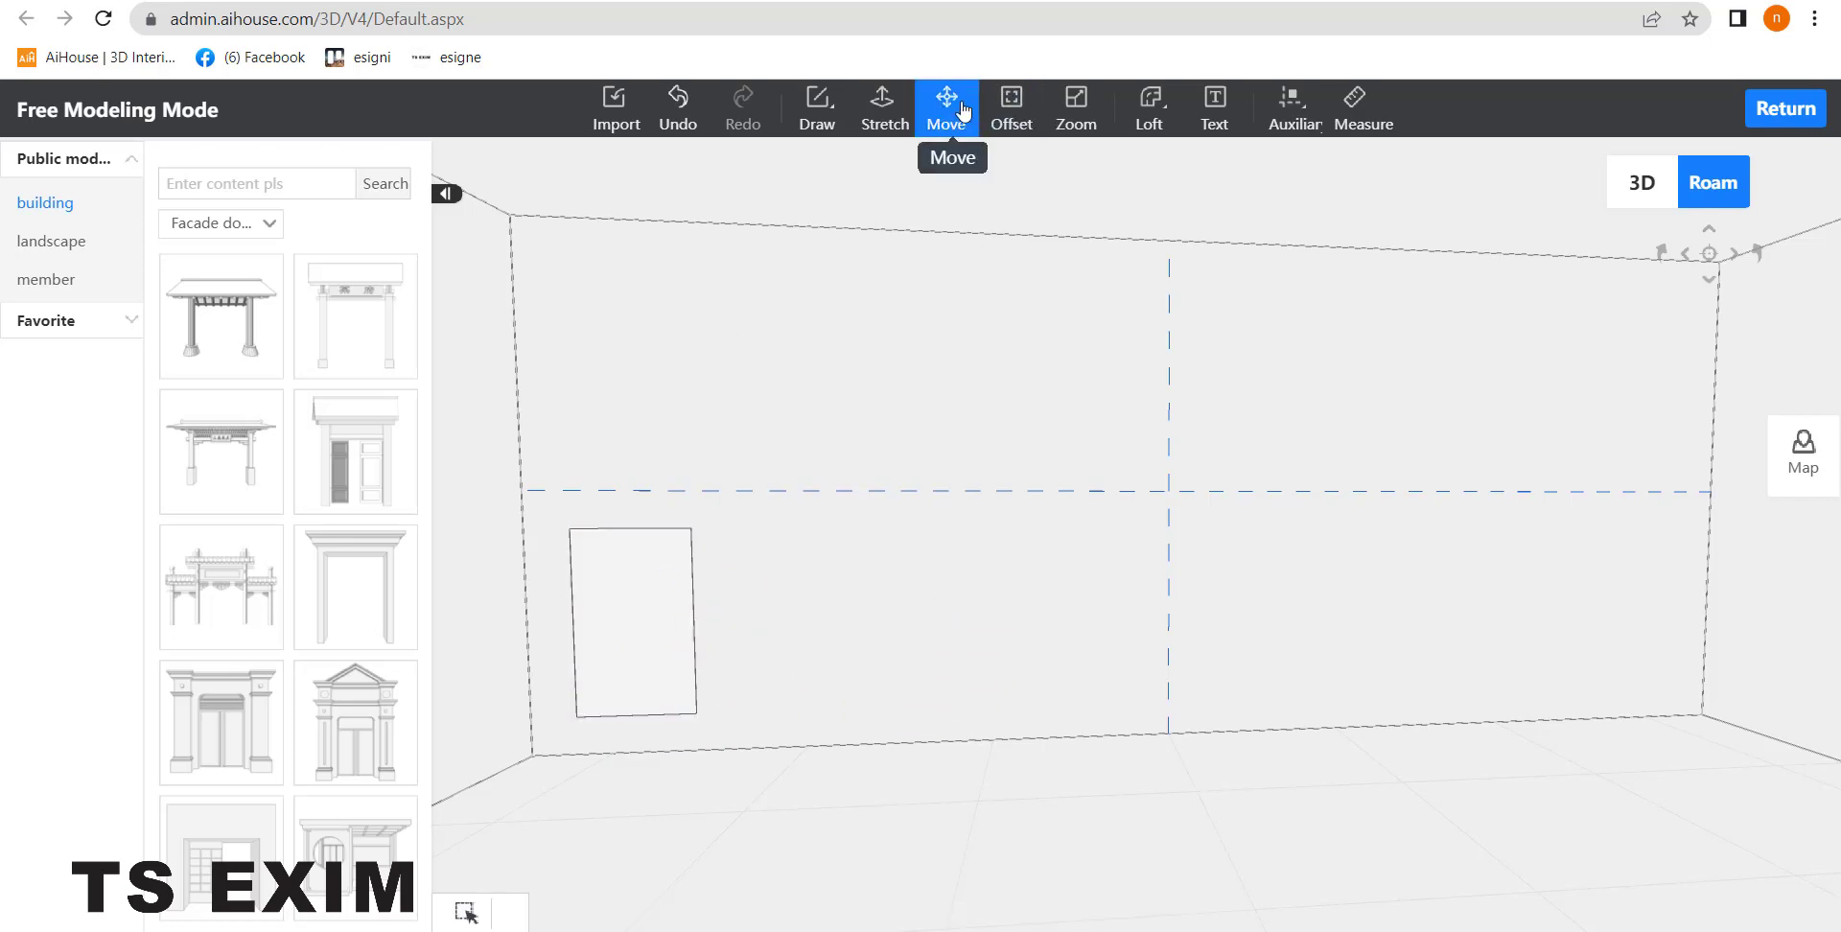
click(962, 111)
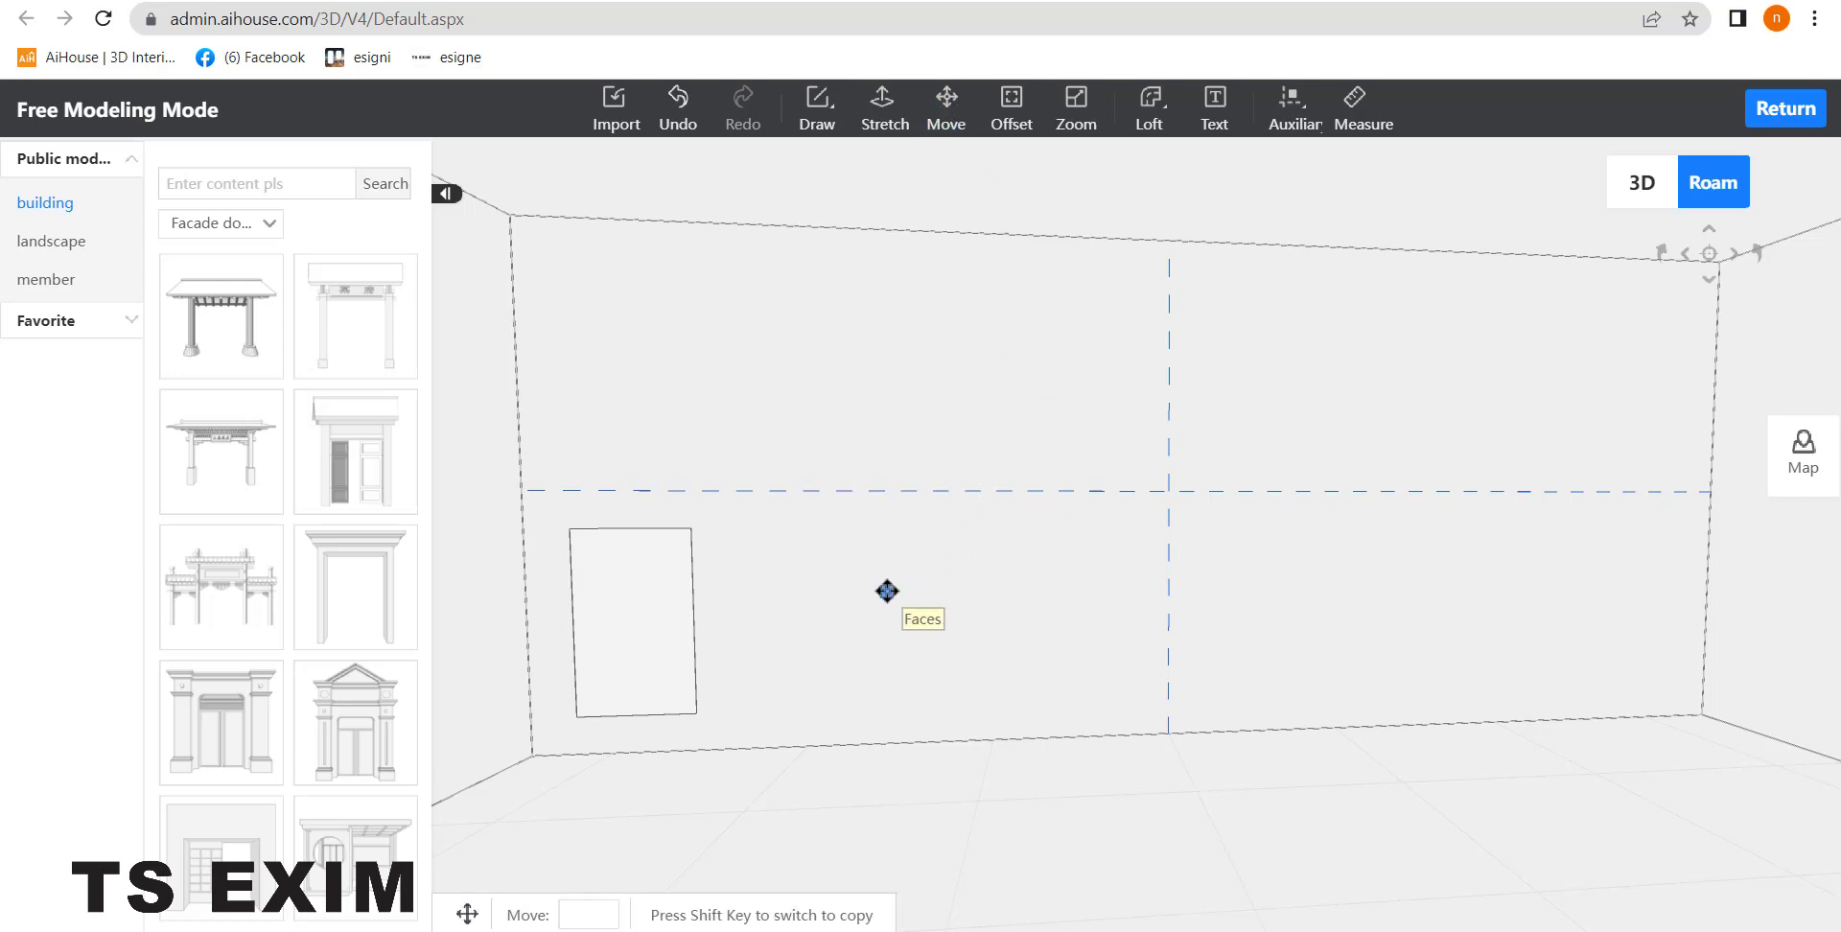
click(676, 631)
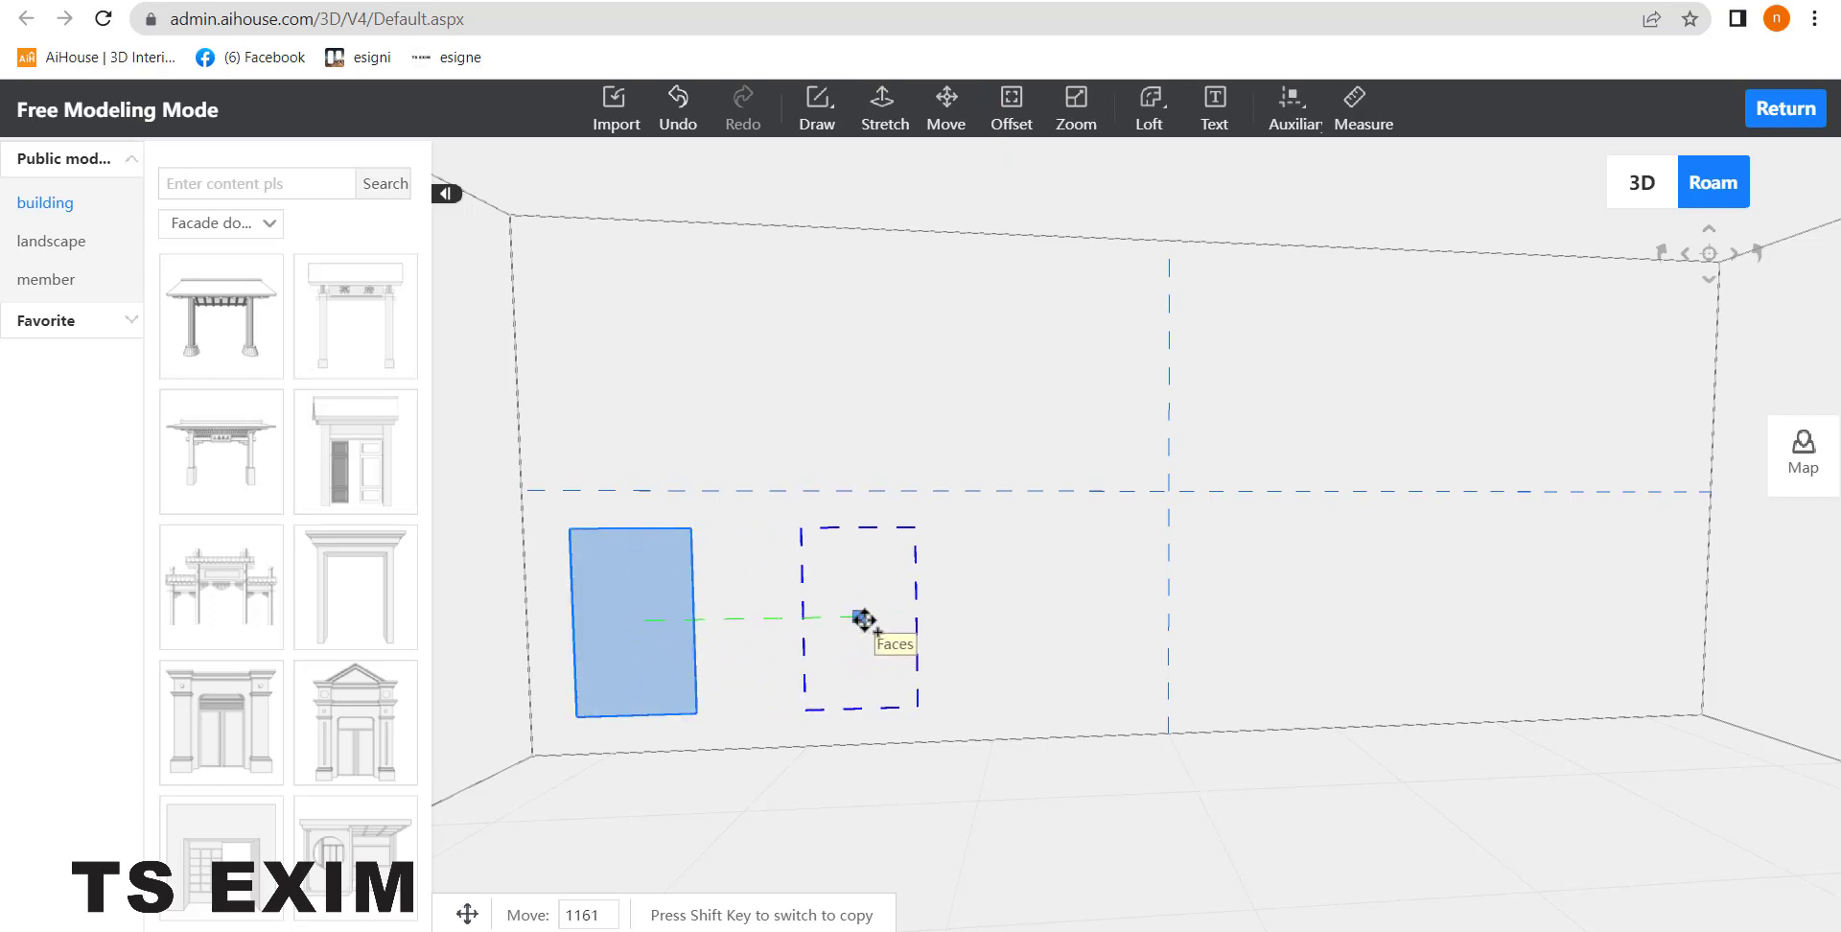
click(864, 619)
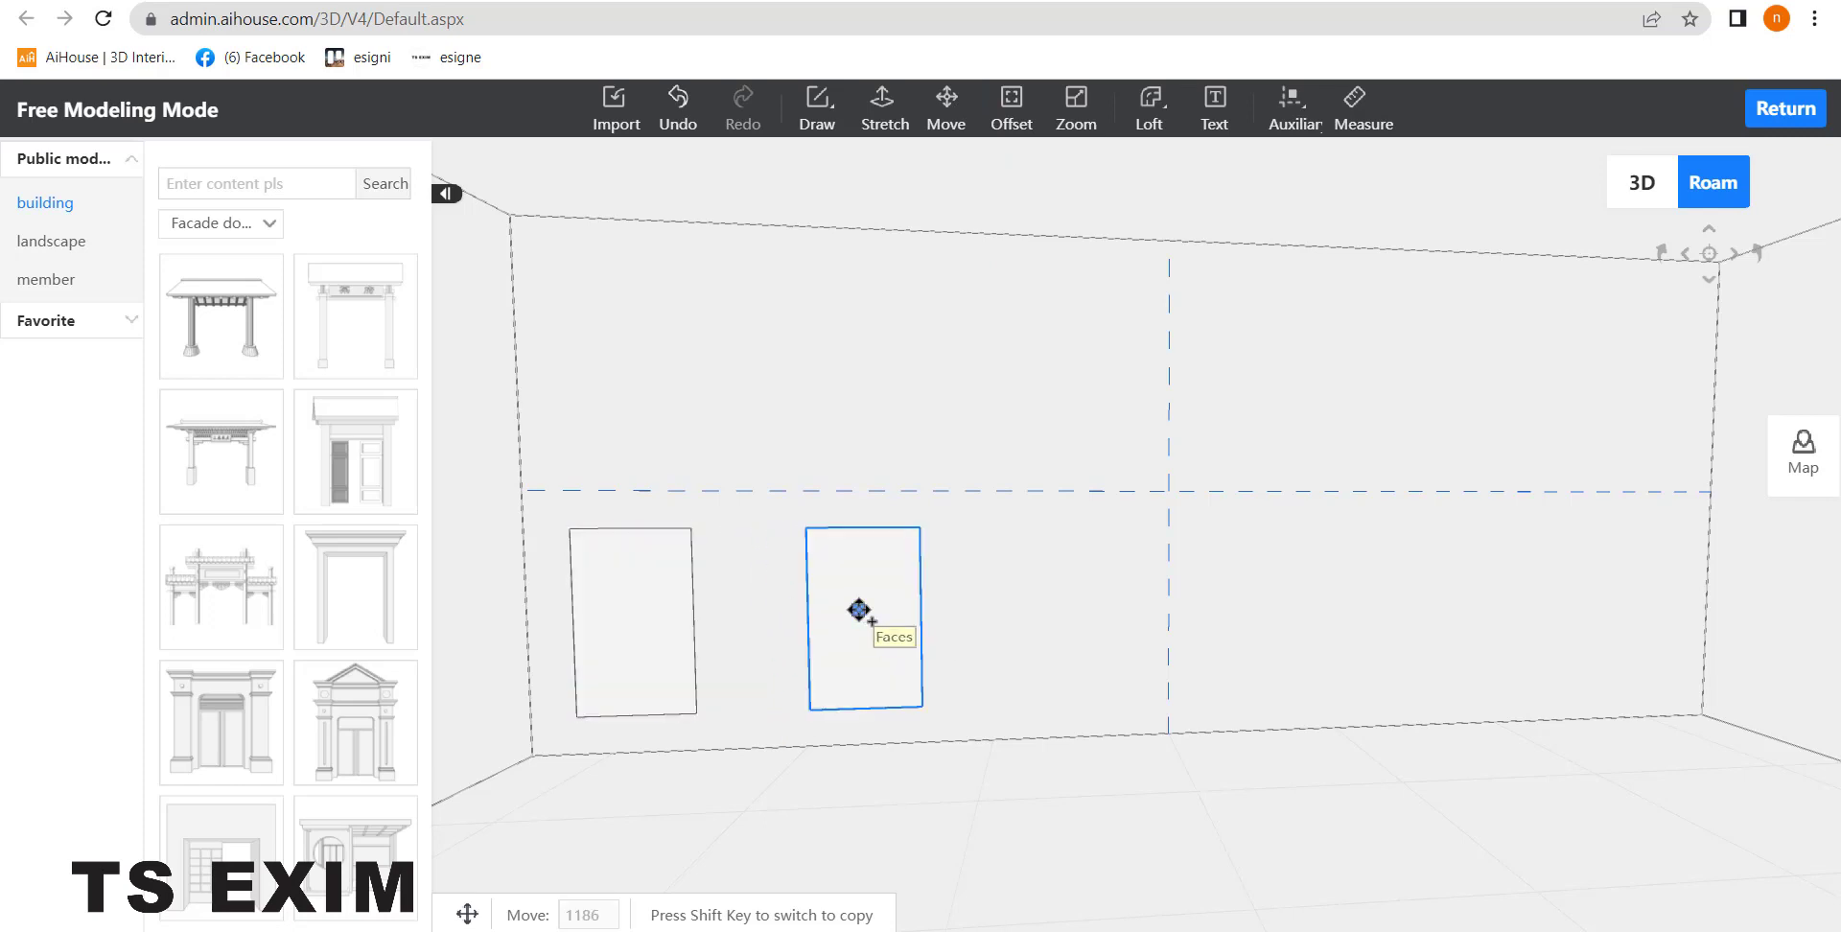
click(861, 614)
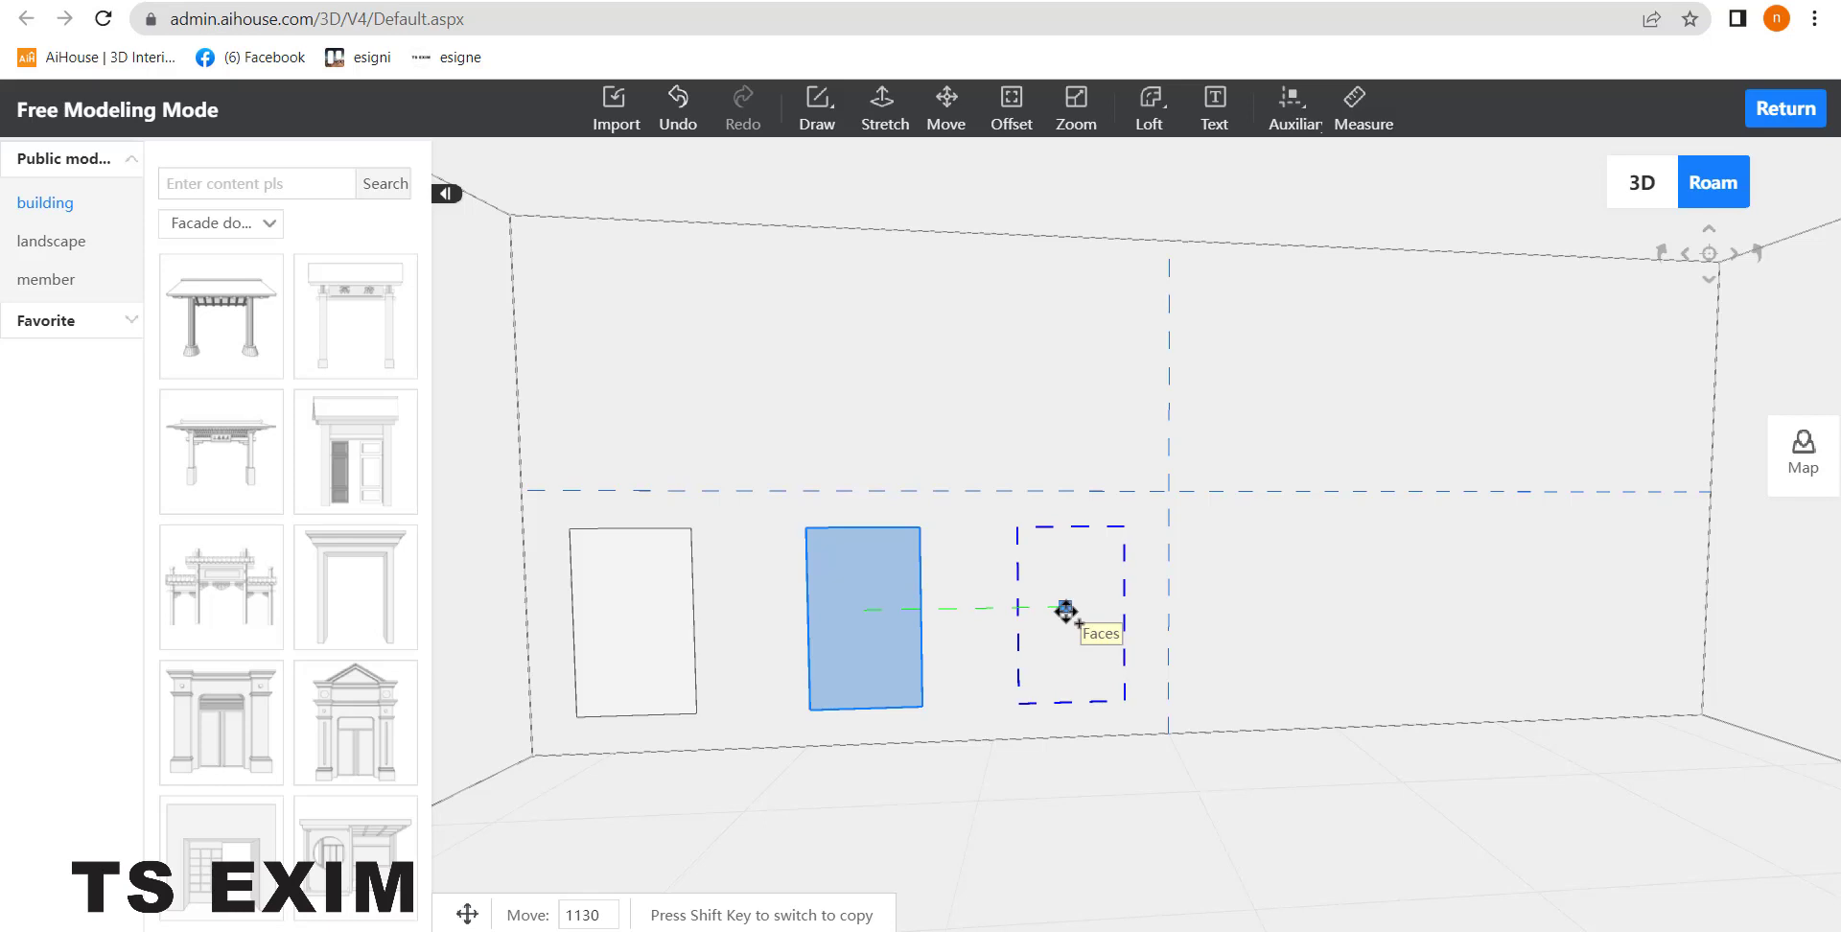
click(1066, 610)
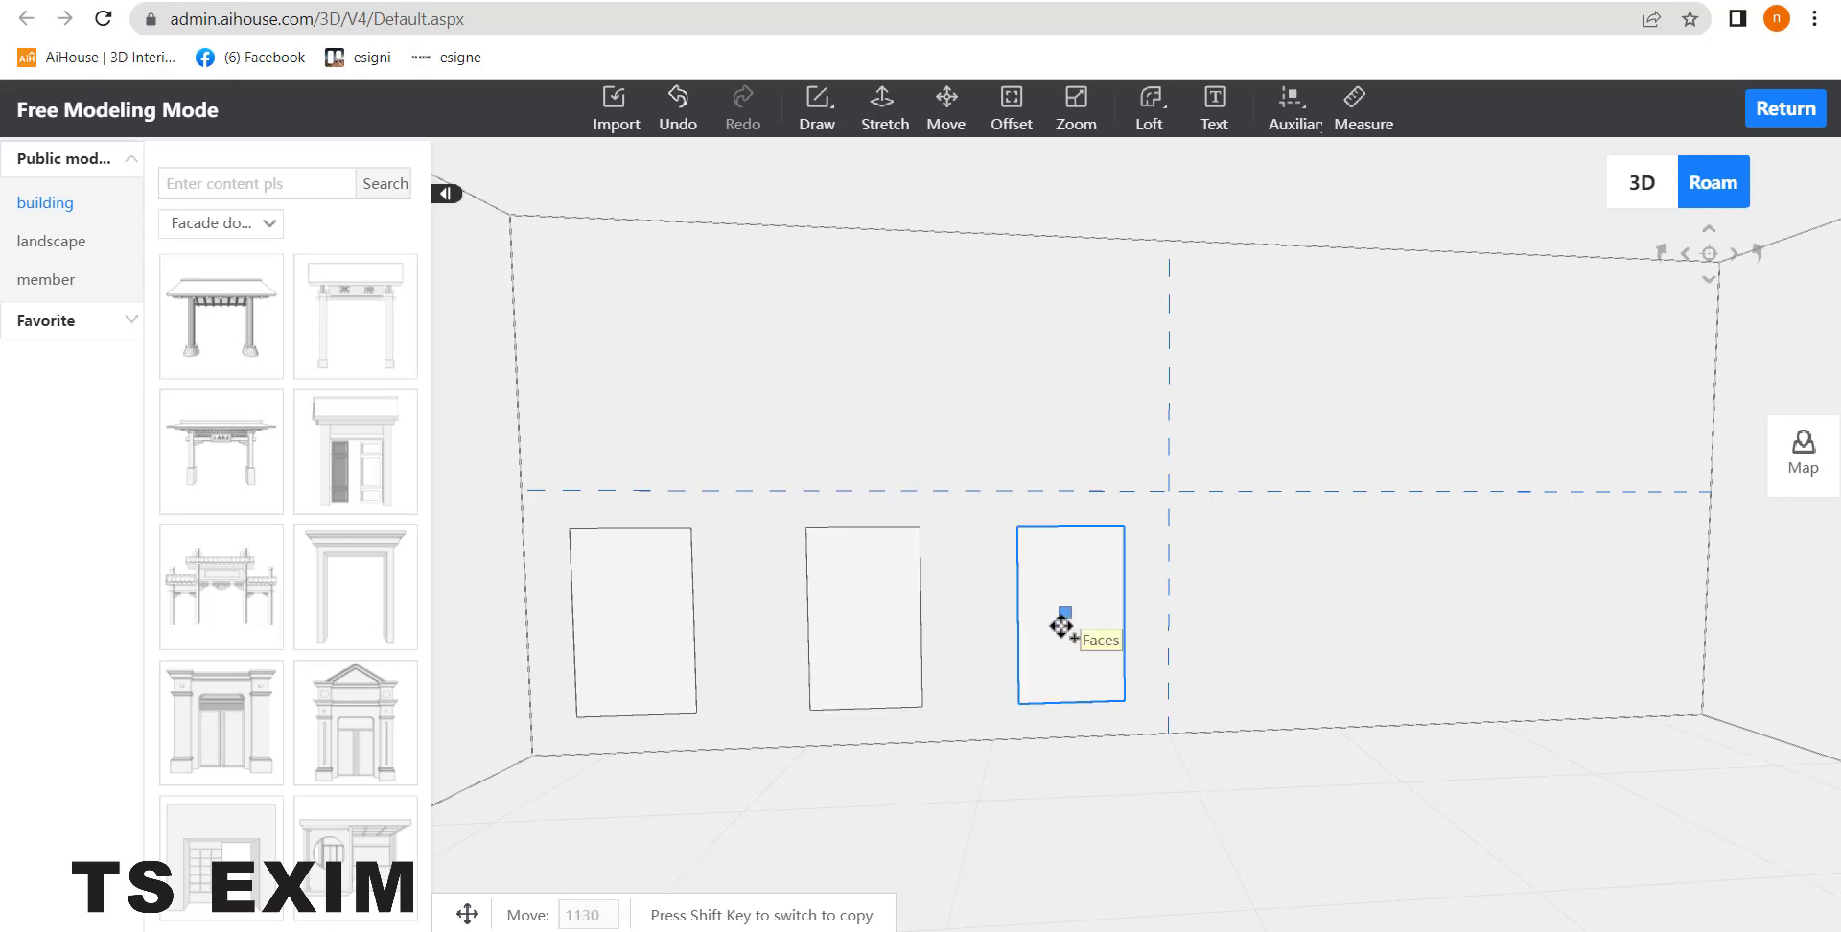
click(1092, 581)
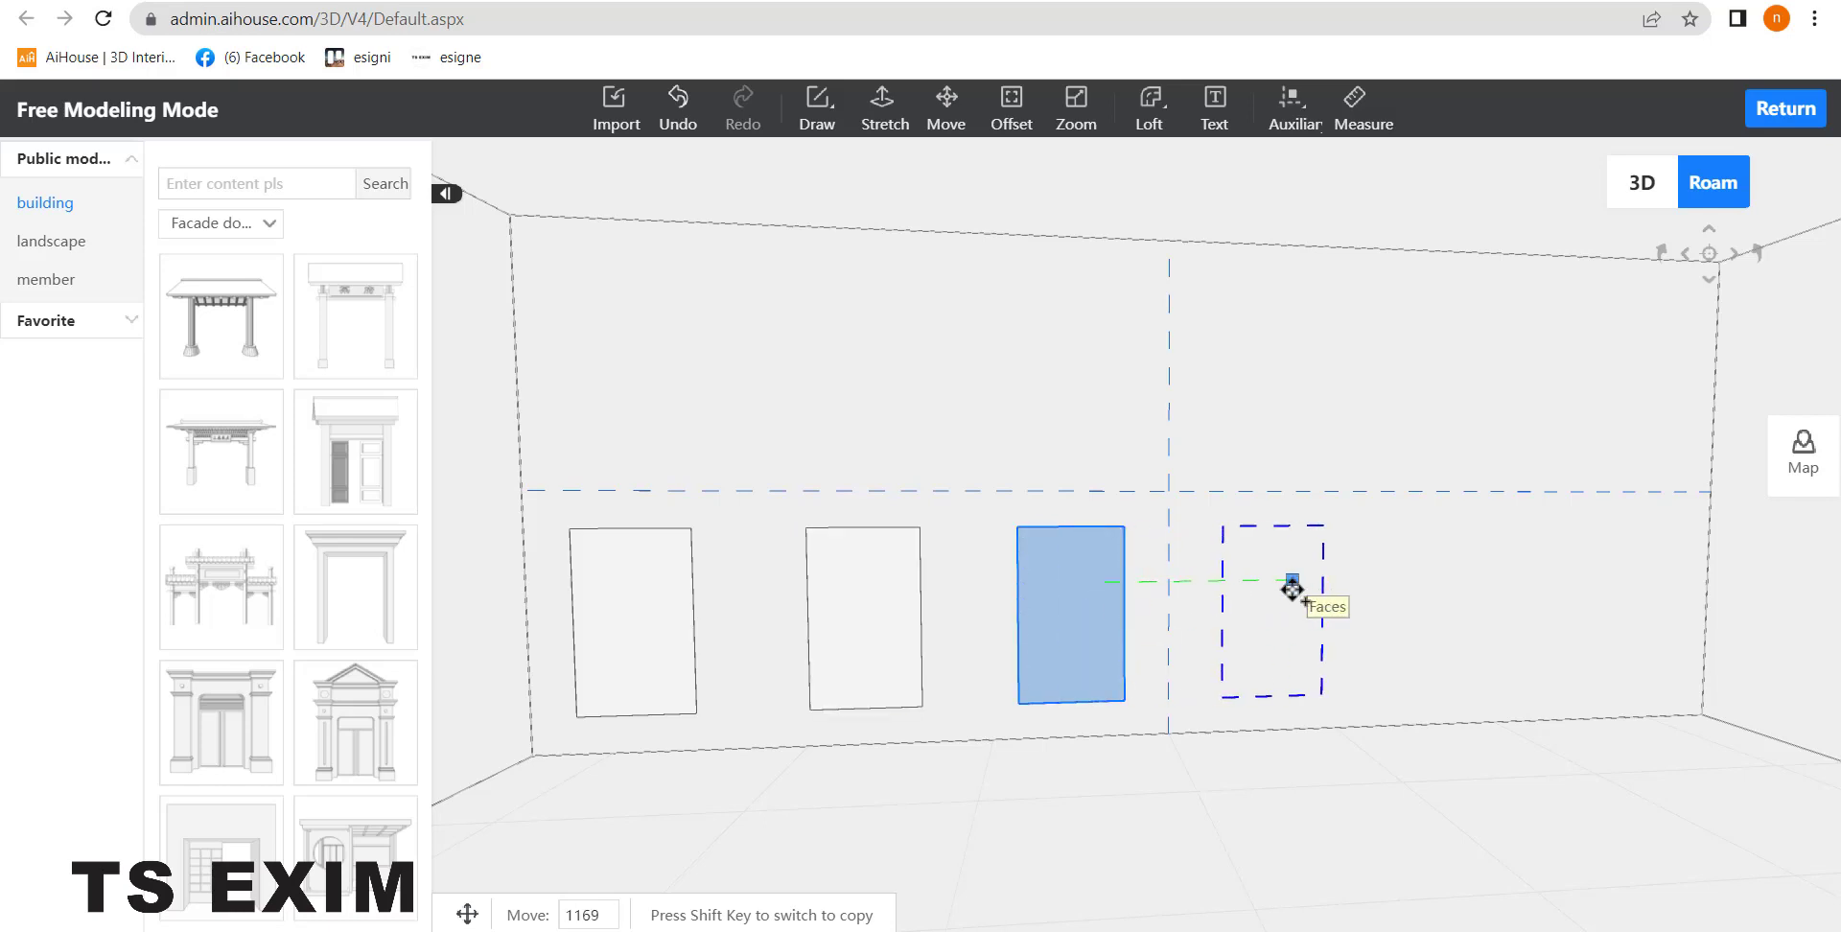
click(1292, 589)
click(1291, 604)
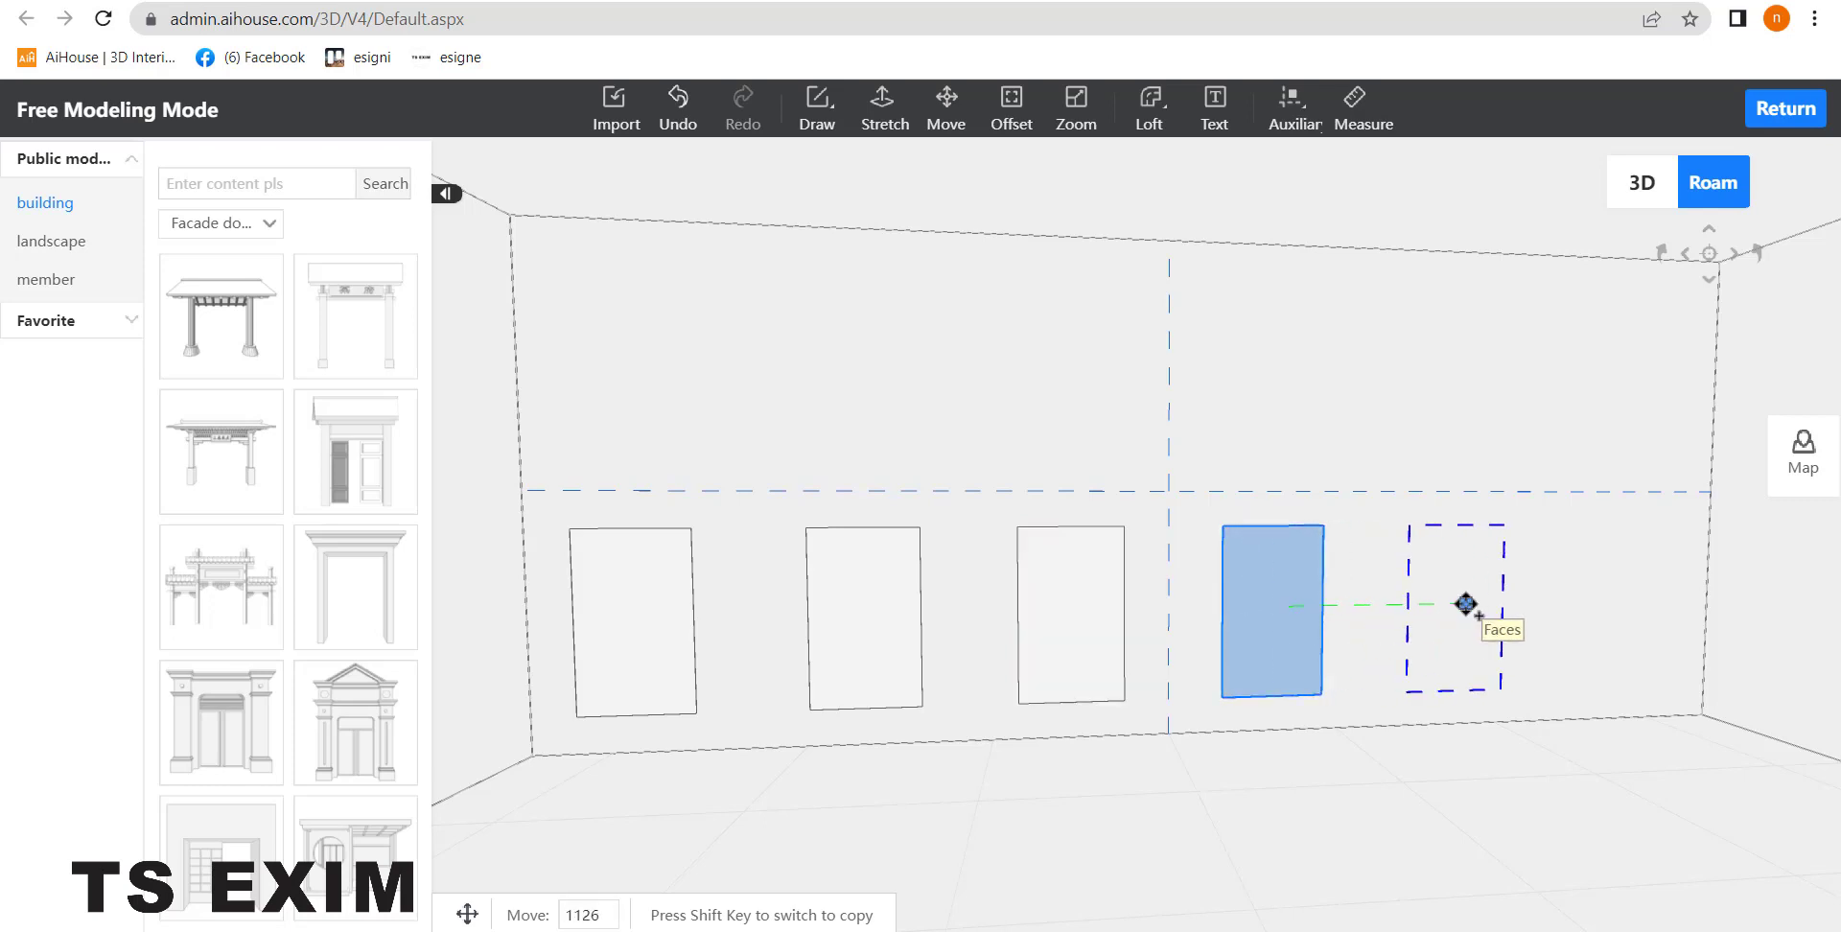
click(1465, 604)
click(1461, 598)
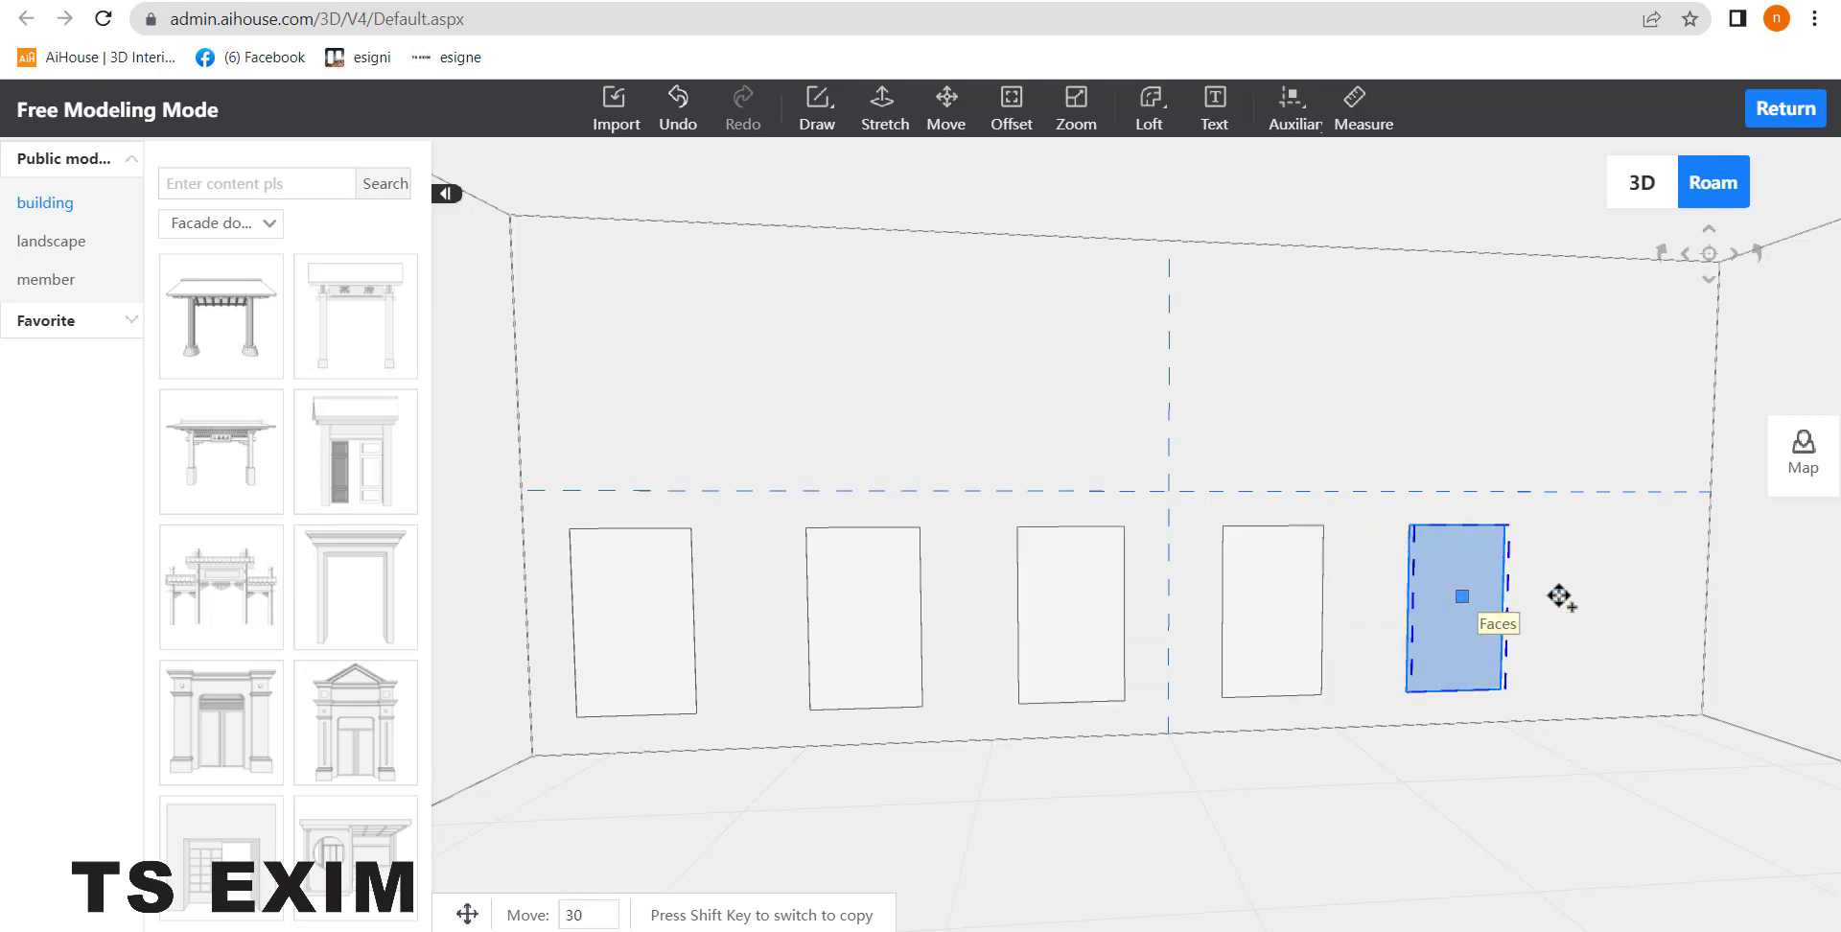
click(1621, 598)
key(Escape)
Step: Loft the decorative line ZSX-100 (9) around the leftmost rectangle's outline as a frame
right_drag(1215, 808, 957, 699)
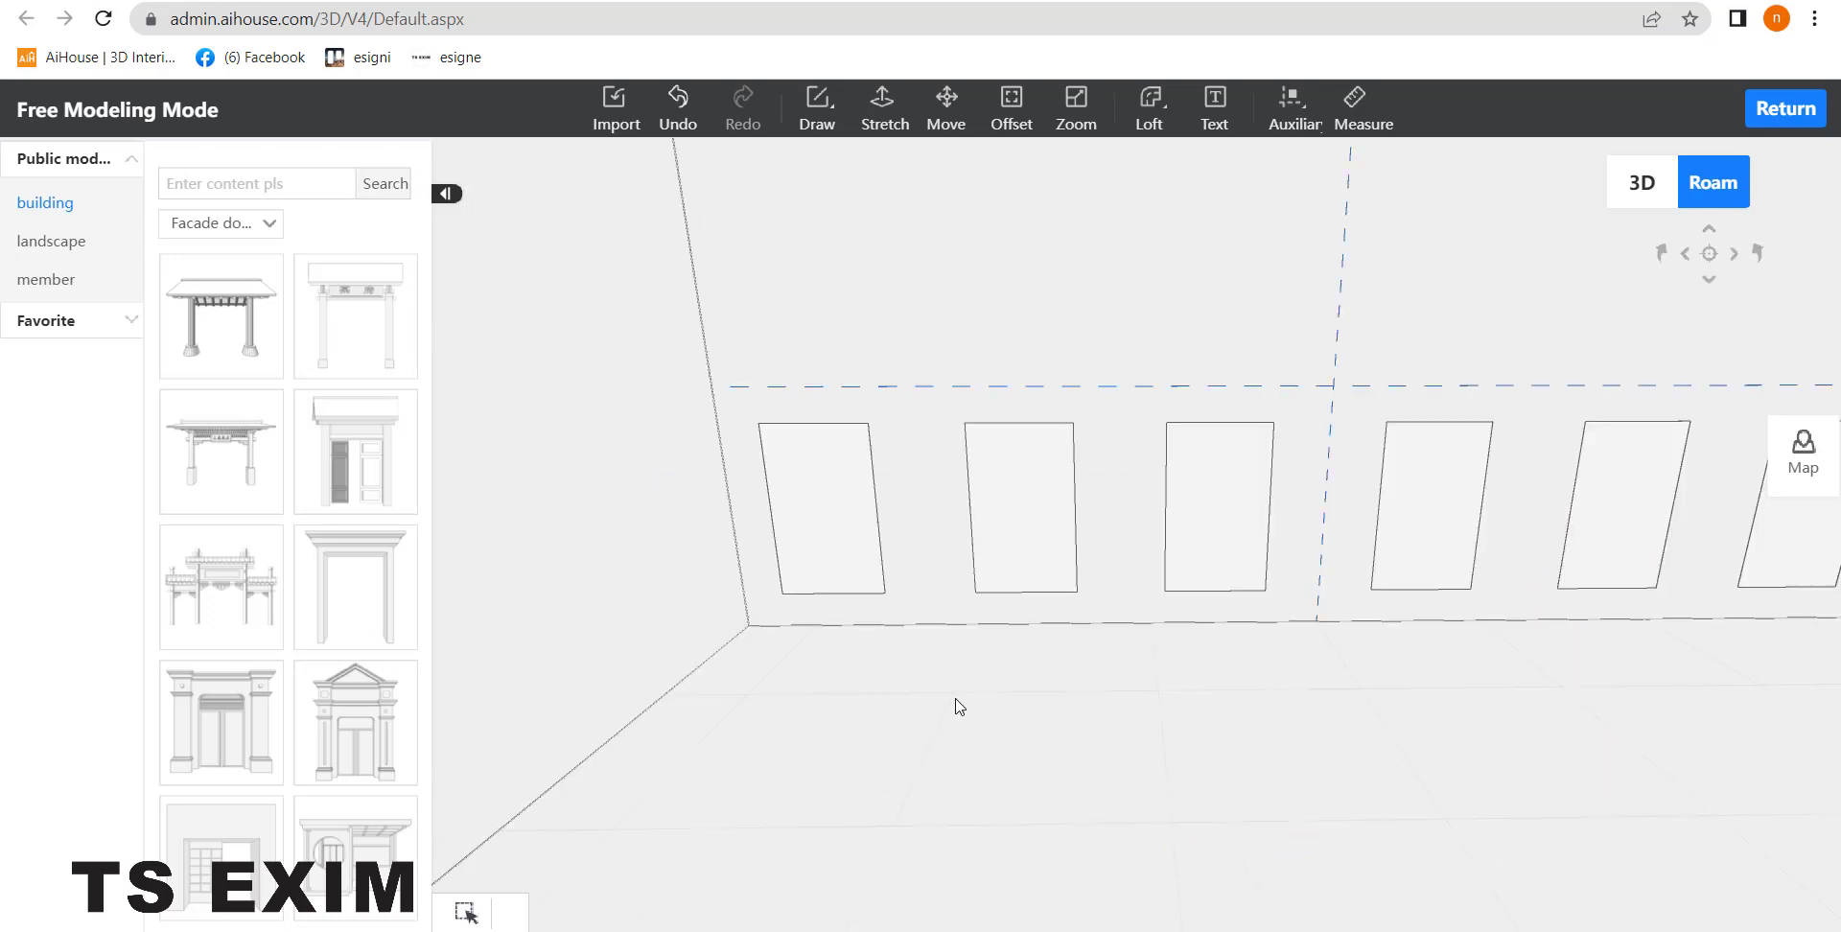
click(818, 492)
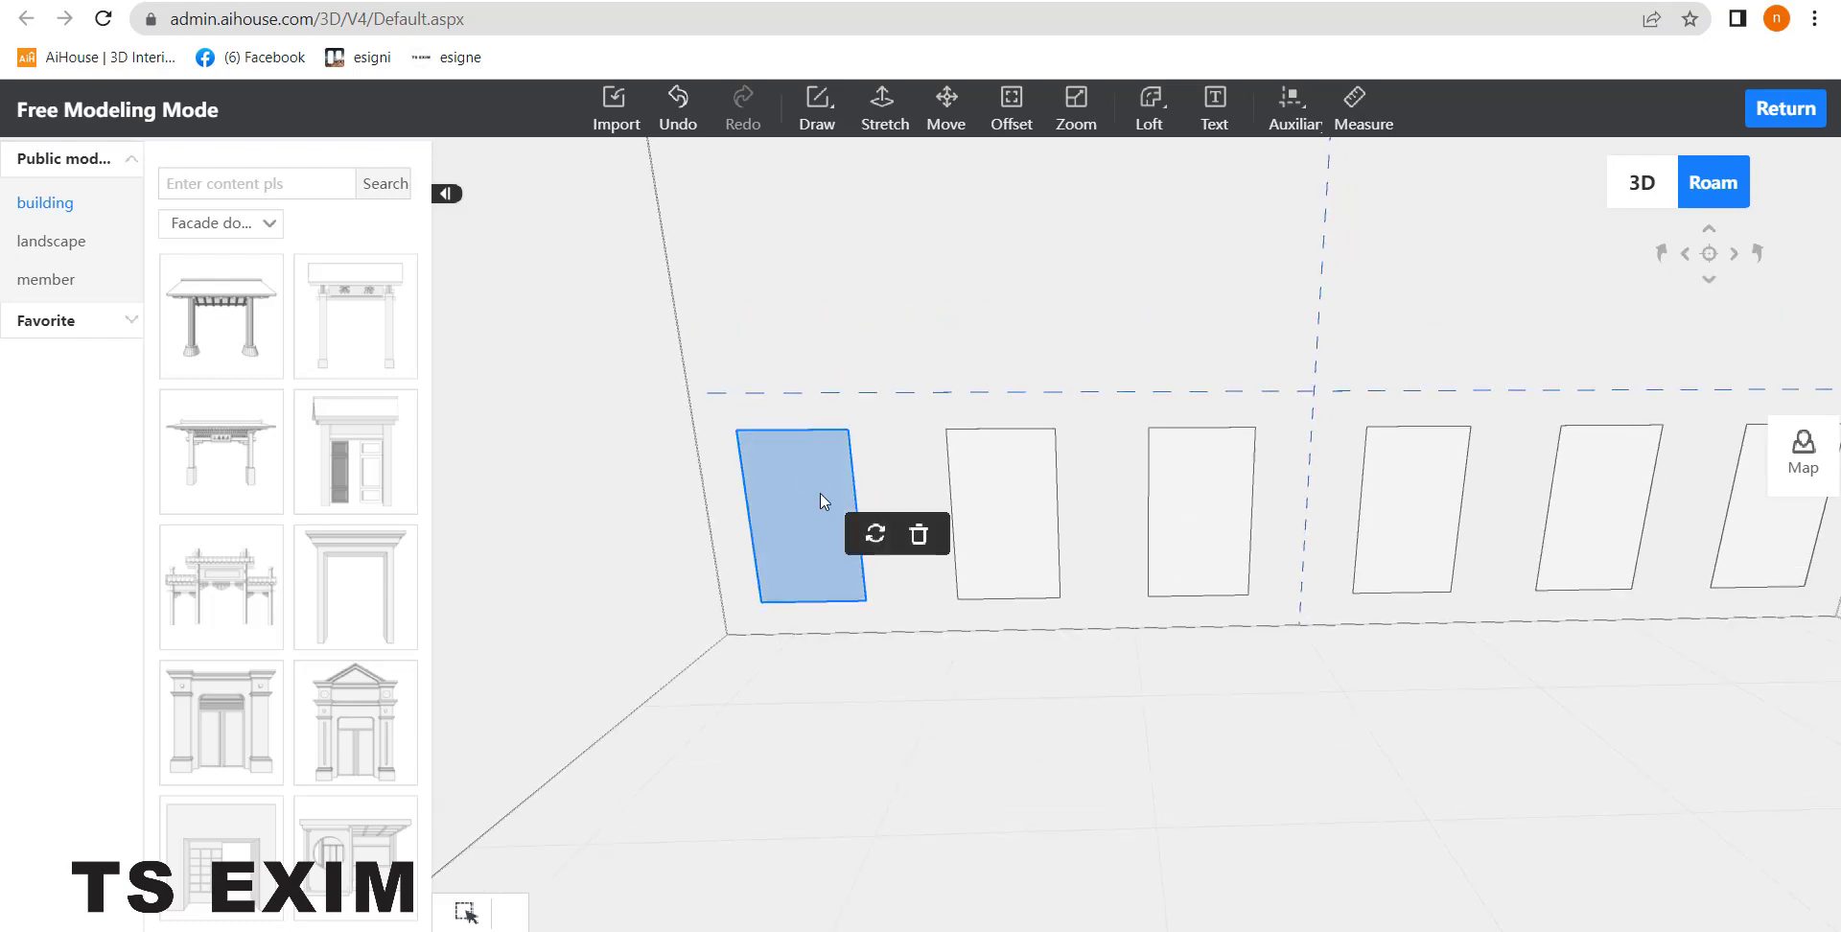
click(829, 554)
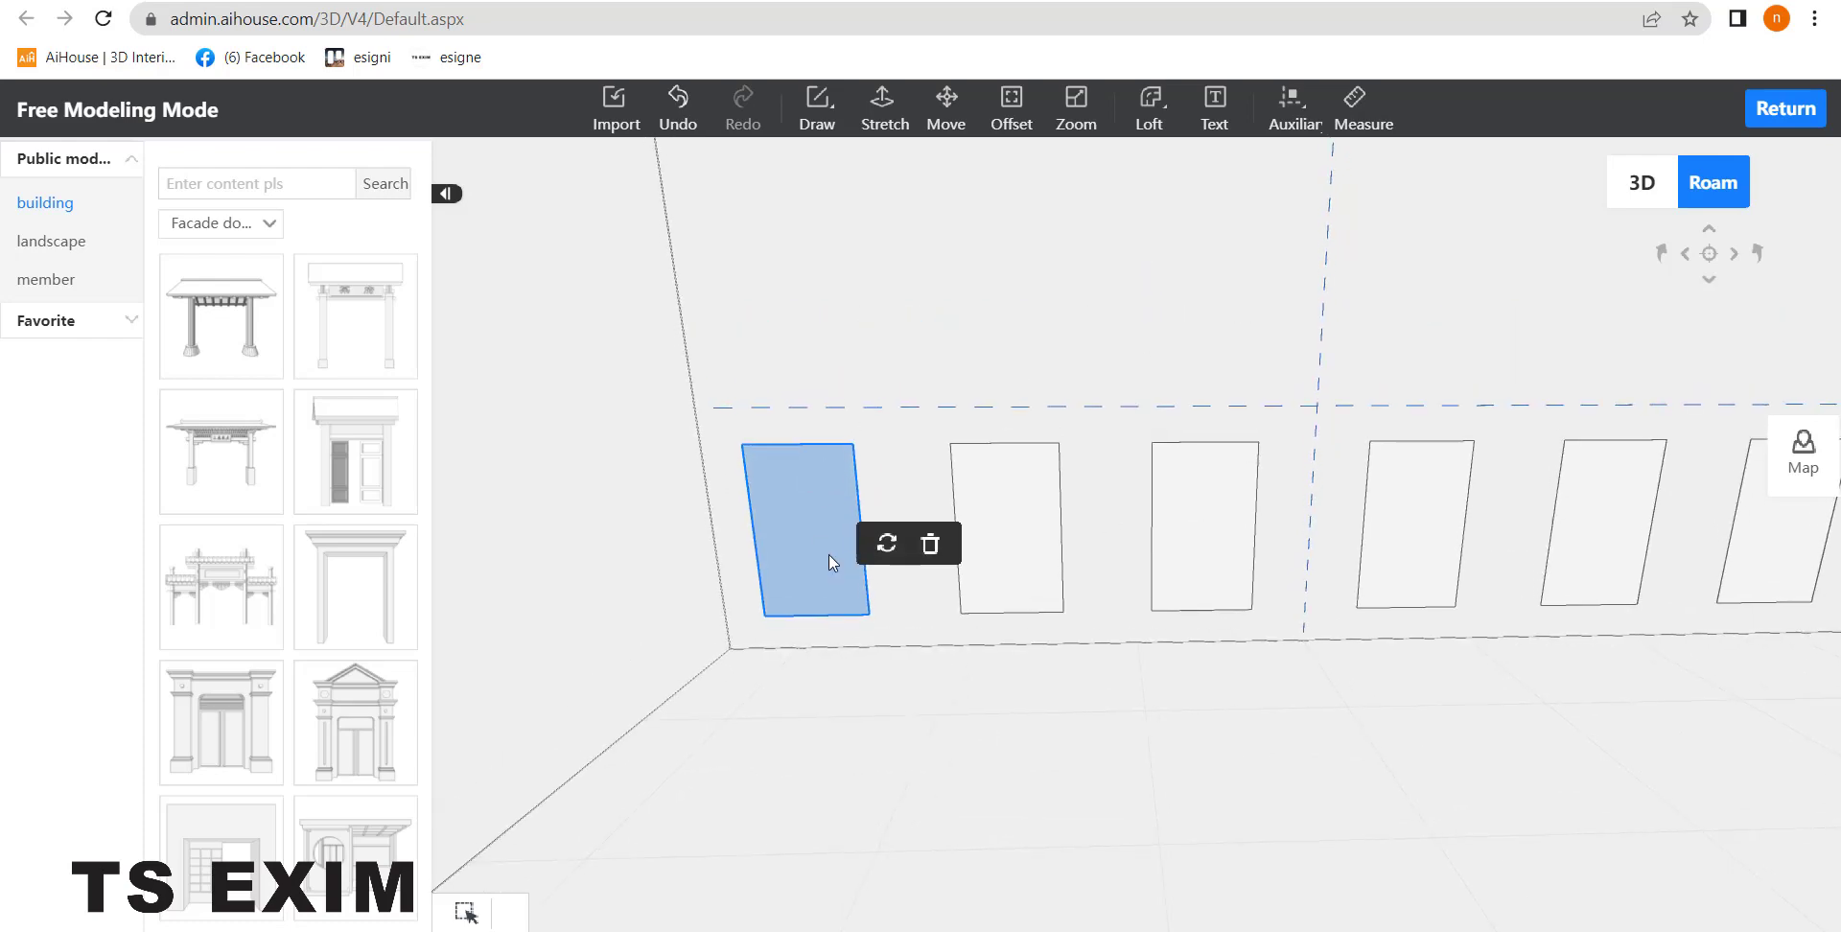
click(1149, 134)
click(1151, 169)
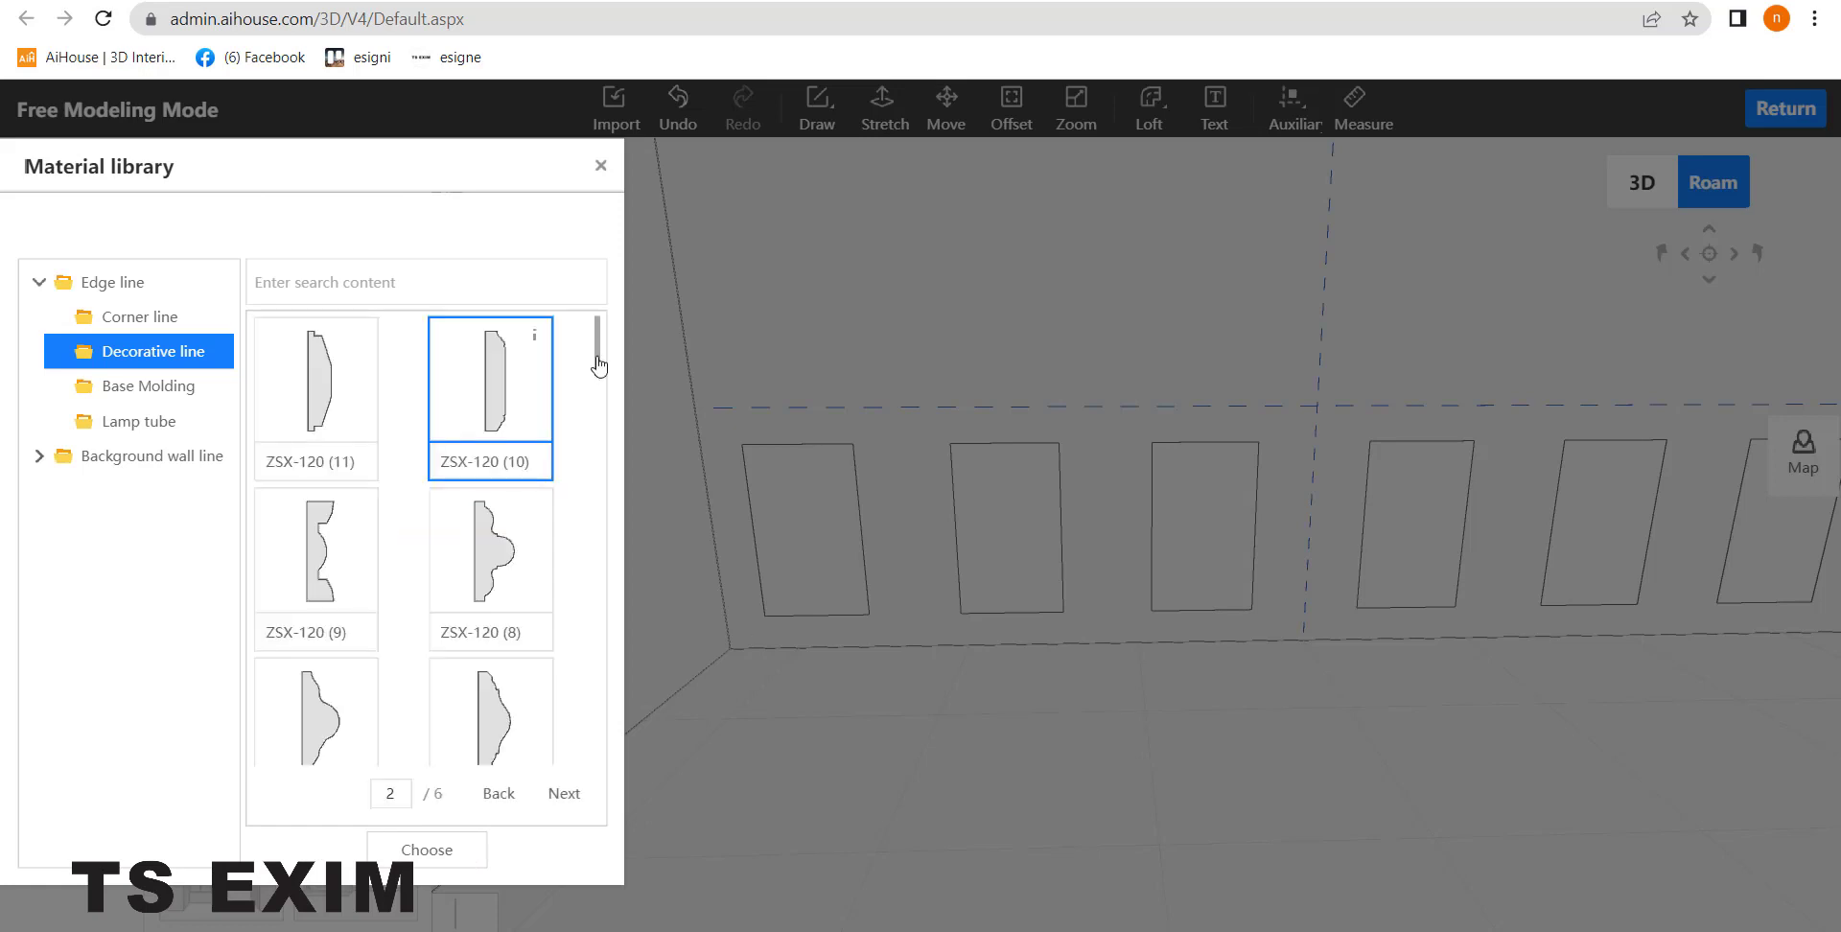
drag(595, 358, 572, 703)
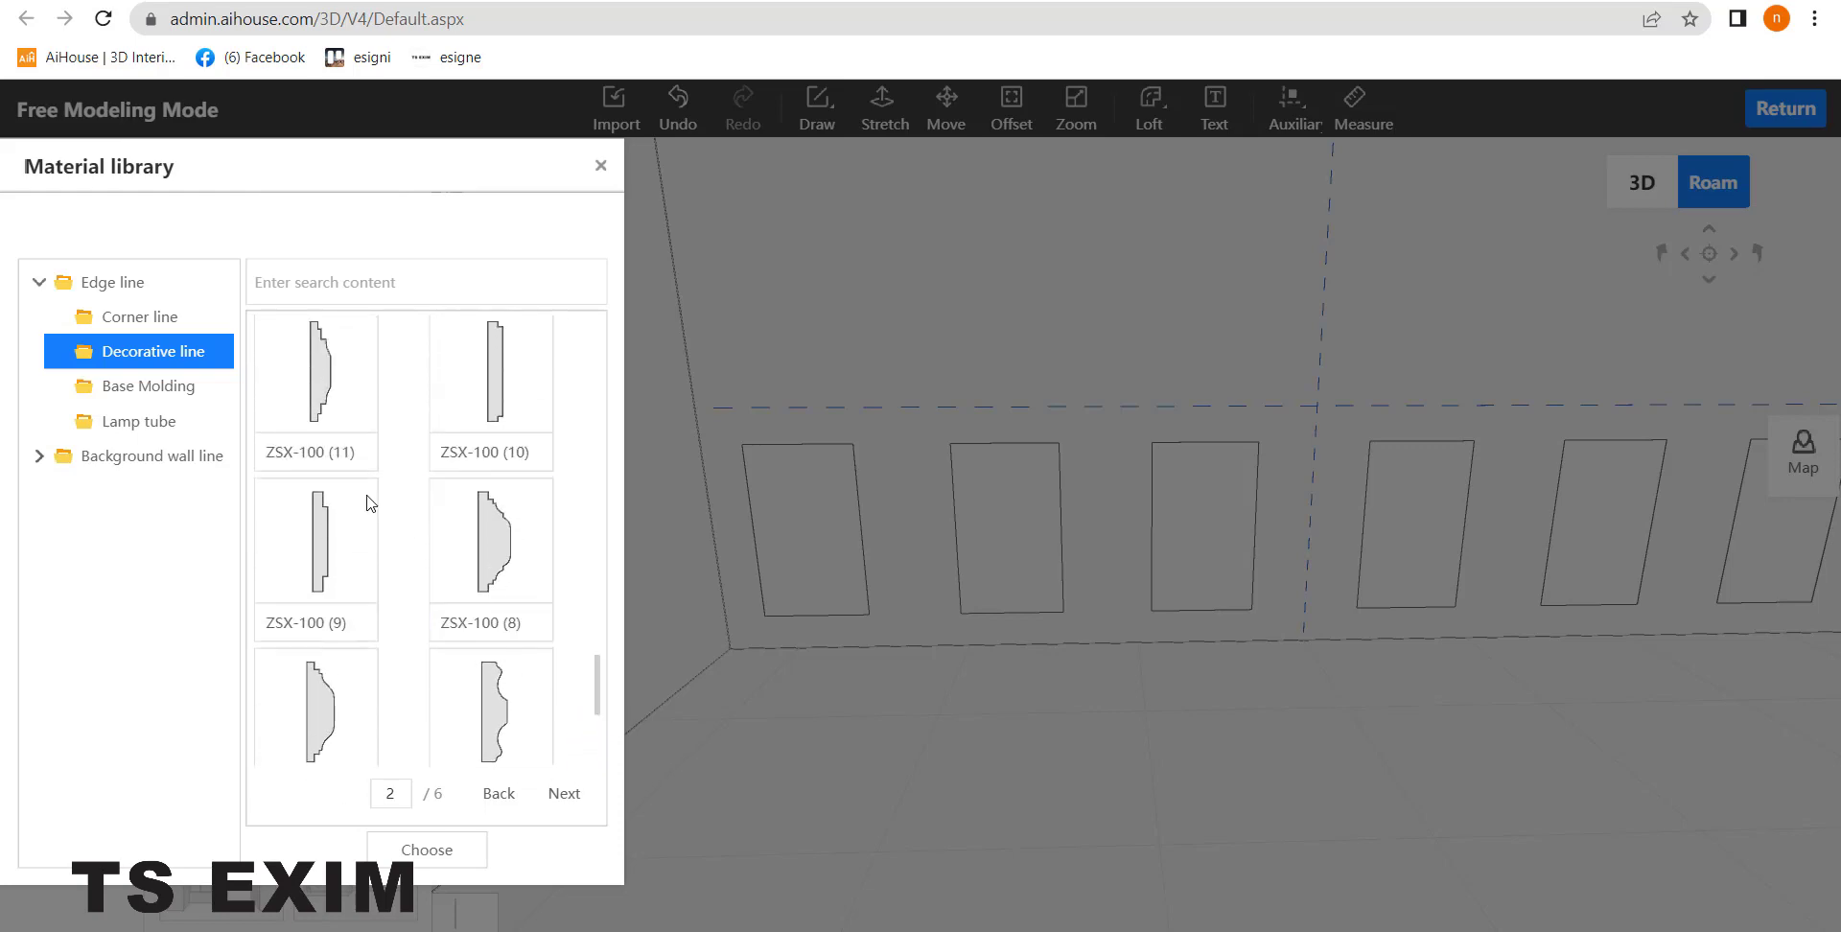
click(325, 543)
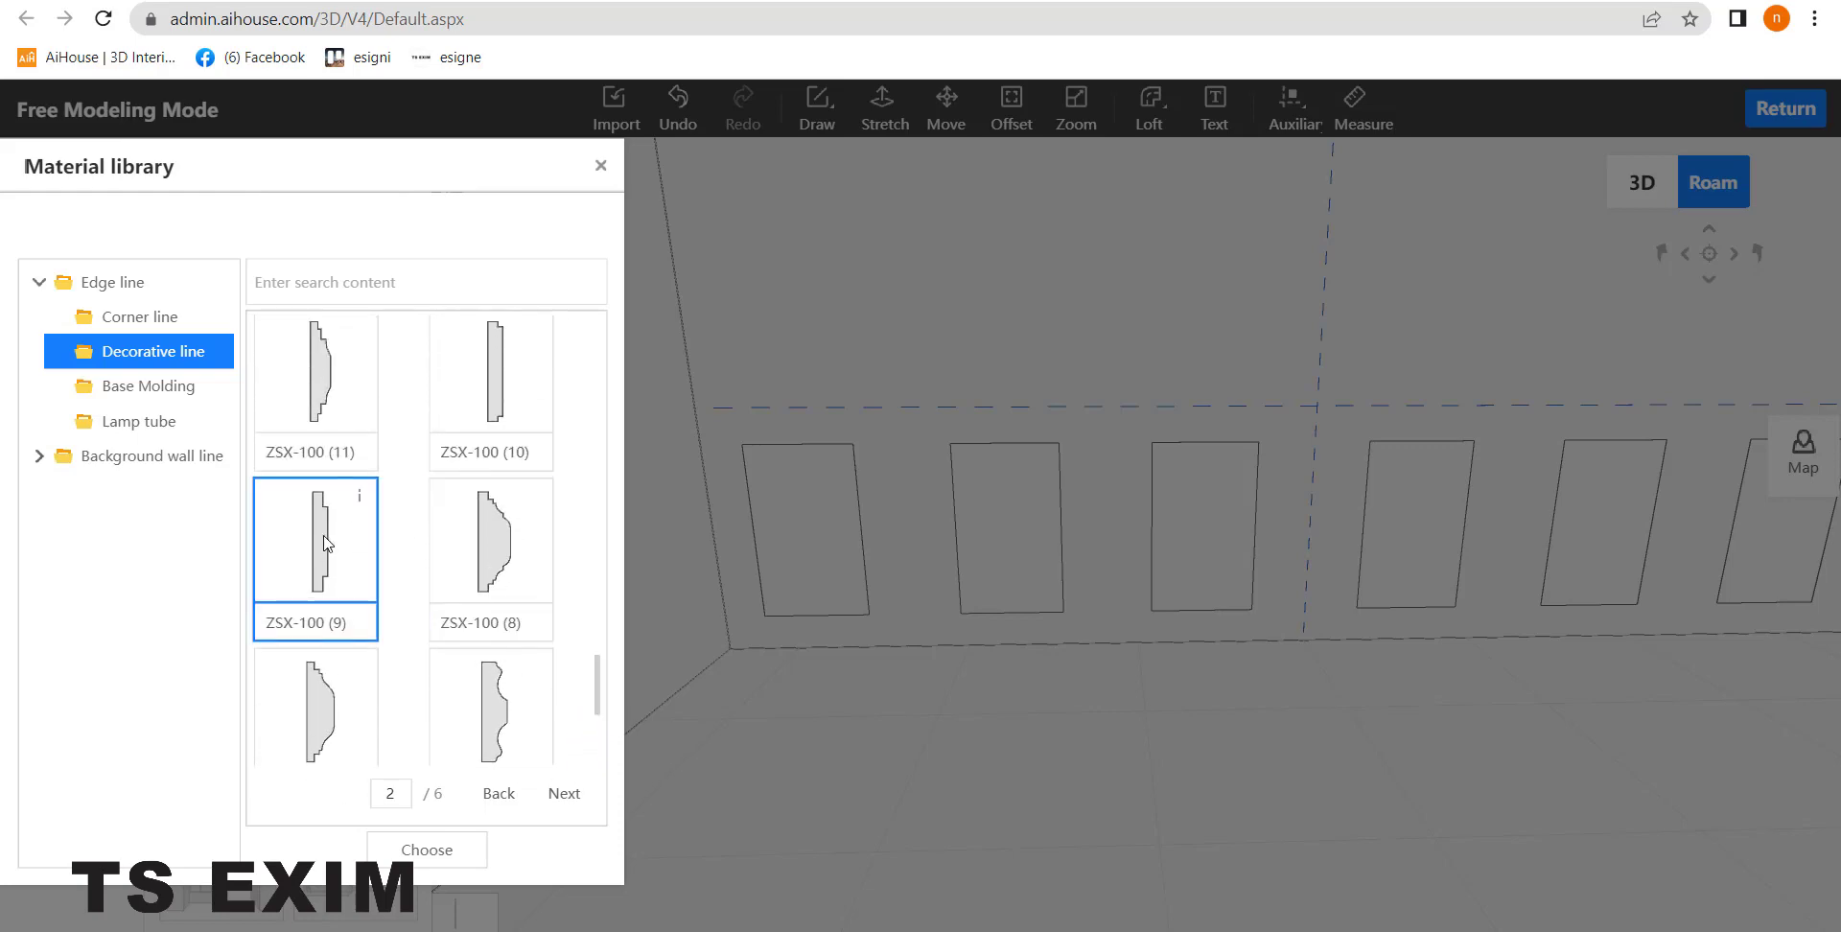
click(325, 542)
scroll(831, 585, up, 8)
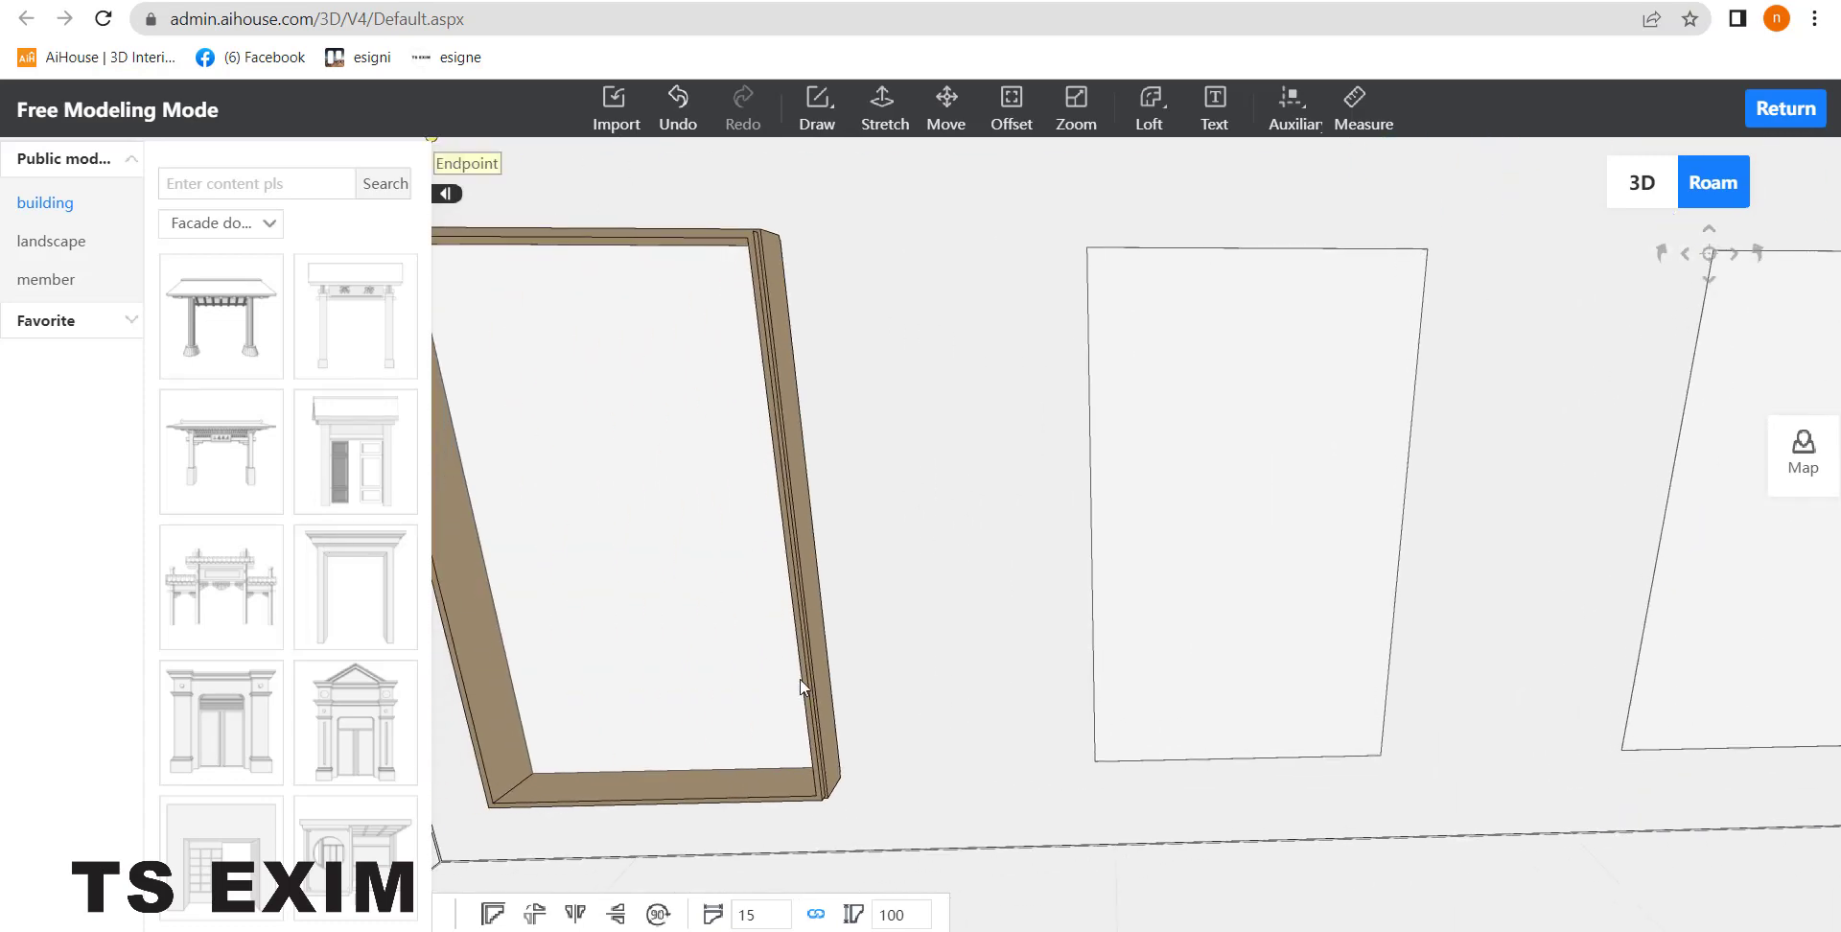
Step: Set the lofted frame profile's width to 20 with its proportions linked
scroll(854, 825, down, 4)
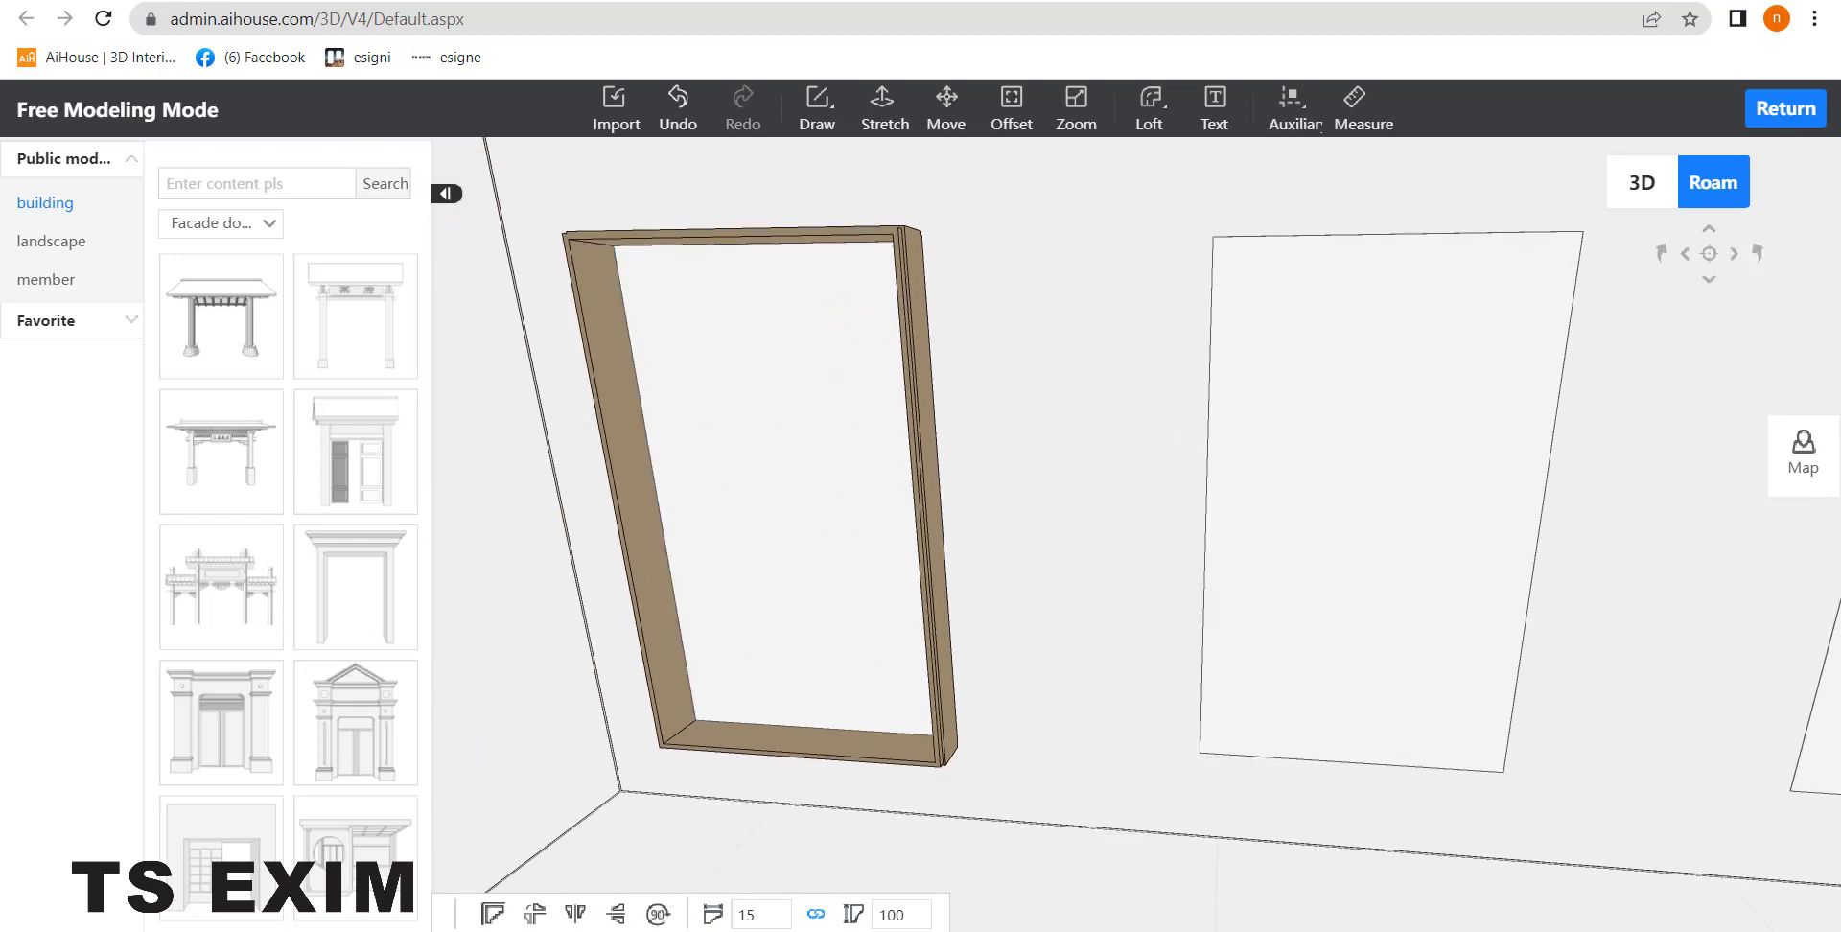
click(908, 917)
key(Return)
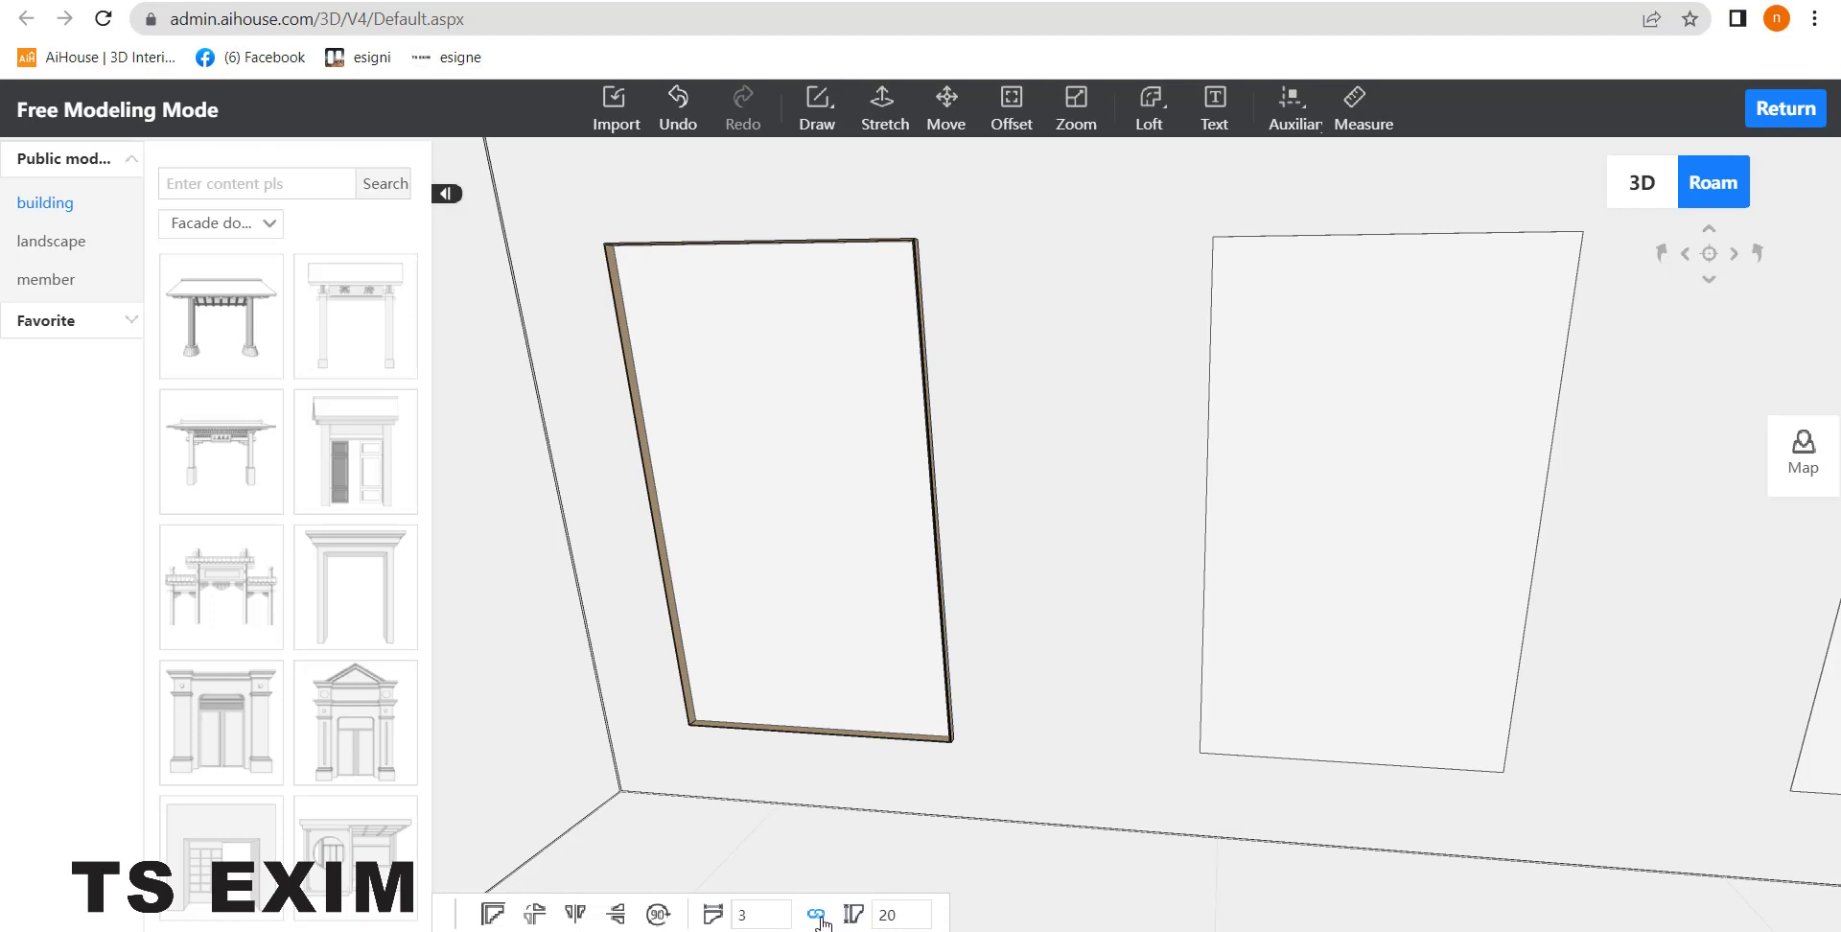
Step: Unlink the leftmost frame profile's proportions and set its width to 20
click(755, 918)
text(20)
key(Return)
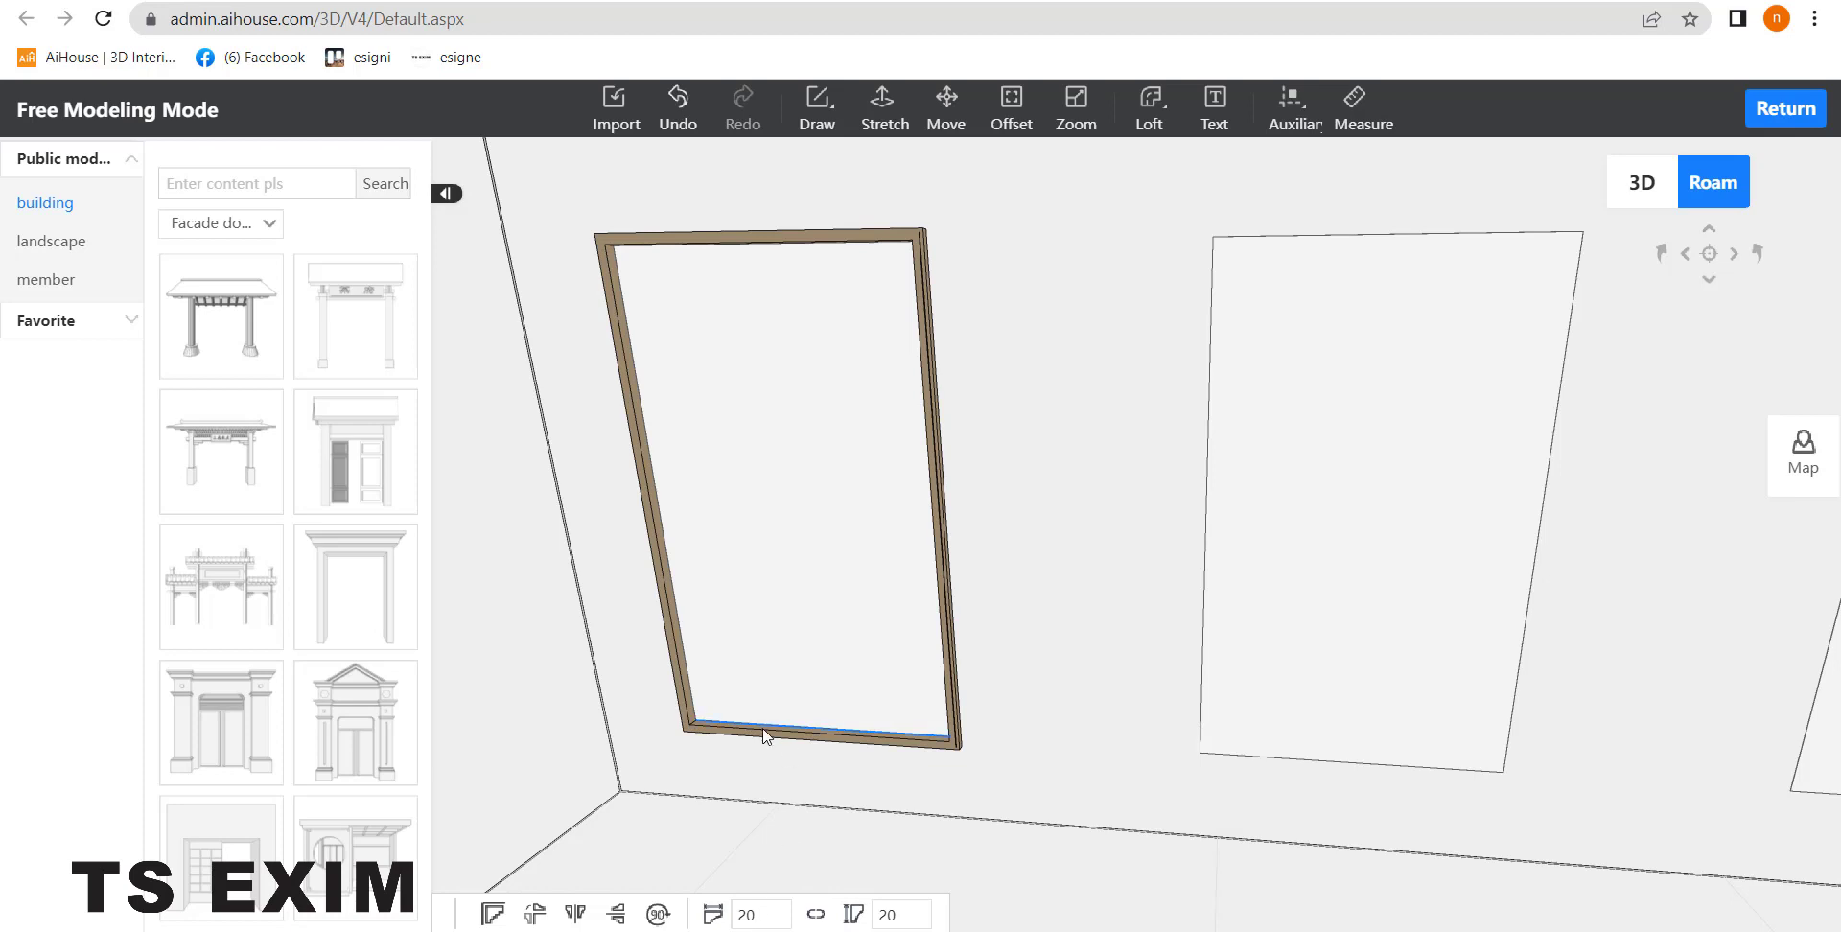
scroll(765, 736, down, 3)
mouse_move(765, 733)
middle_down()
mouse_move(841, 721)
mouse_move(771, 765)
middle_up()
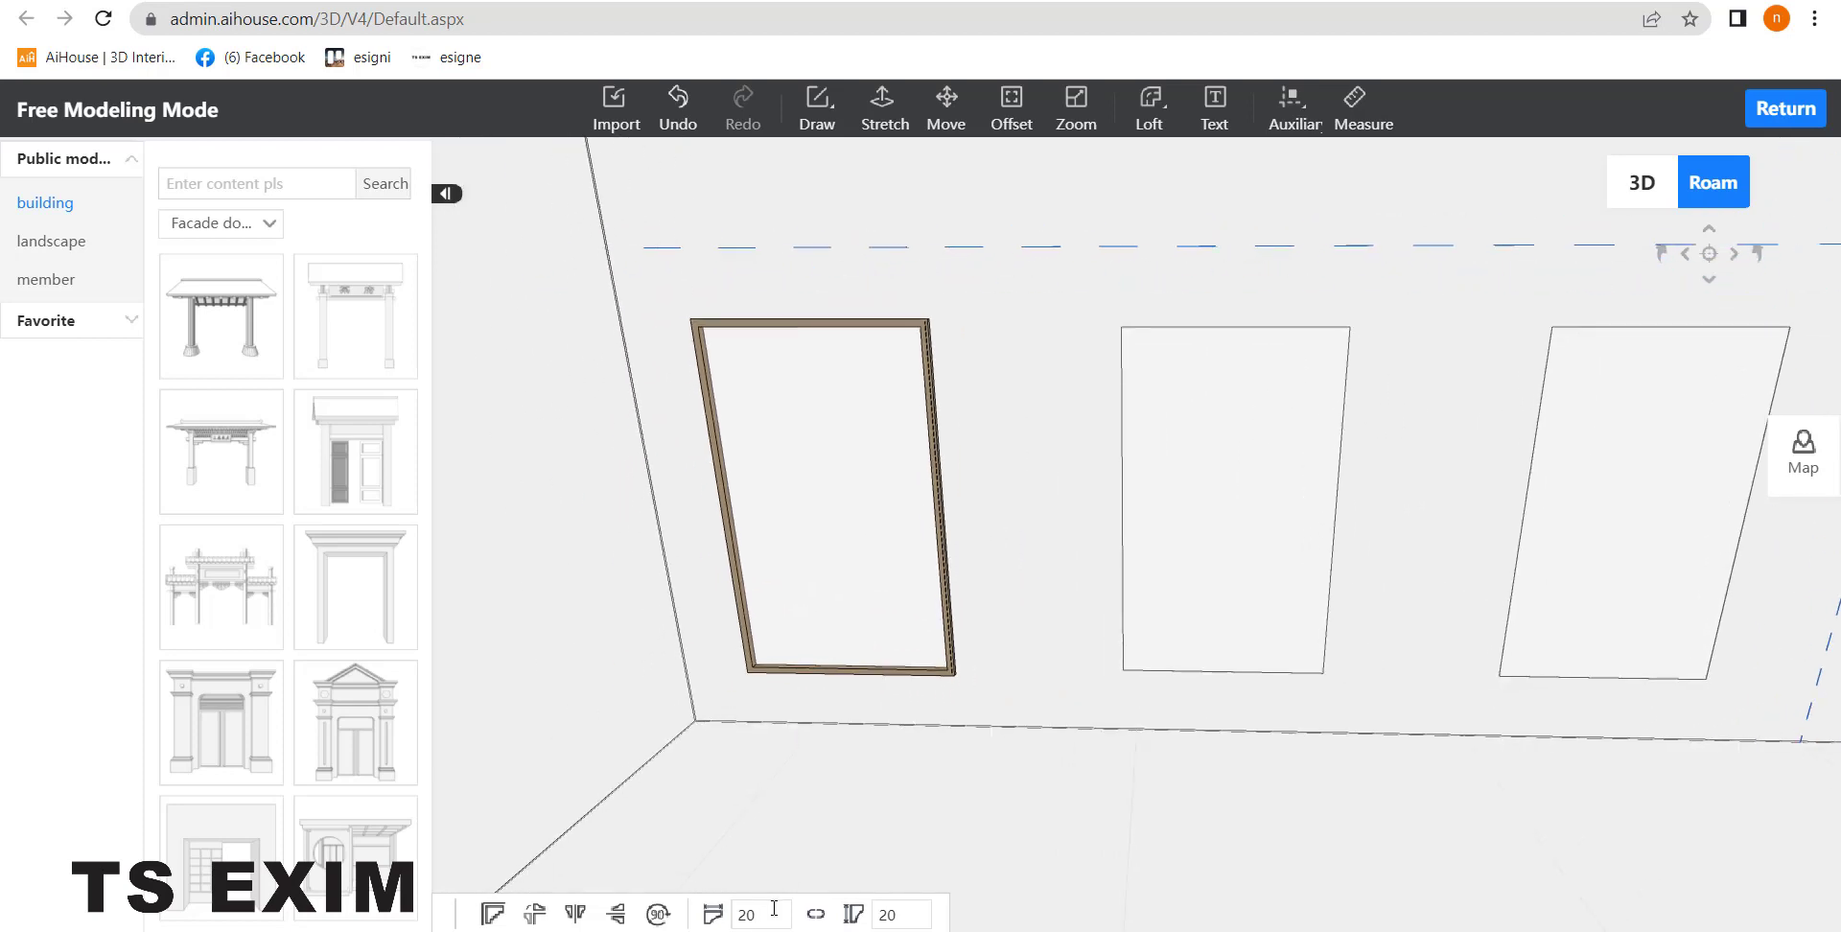
Step: Set the leftmost frame profile's width to 40
click(749, 911)
text(4)
key(Return)
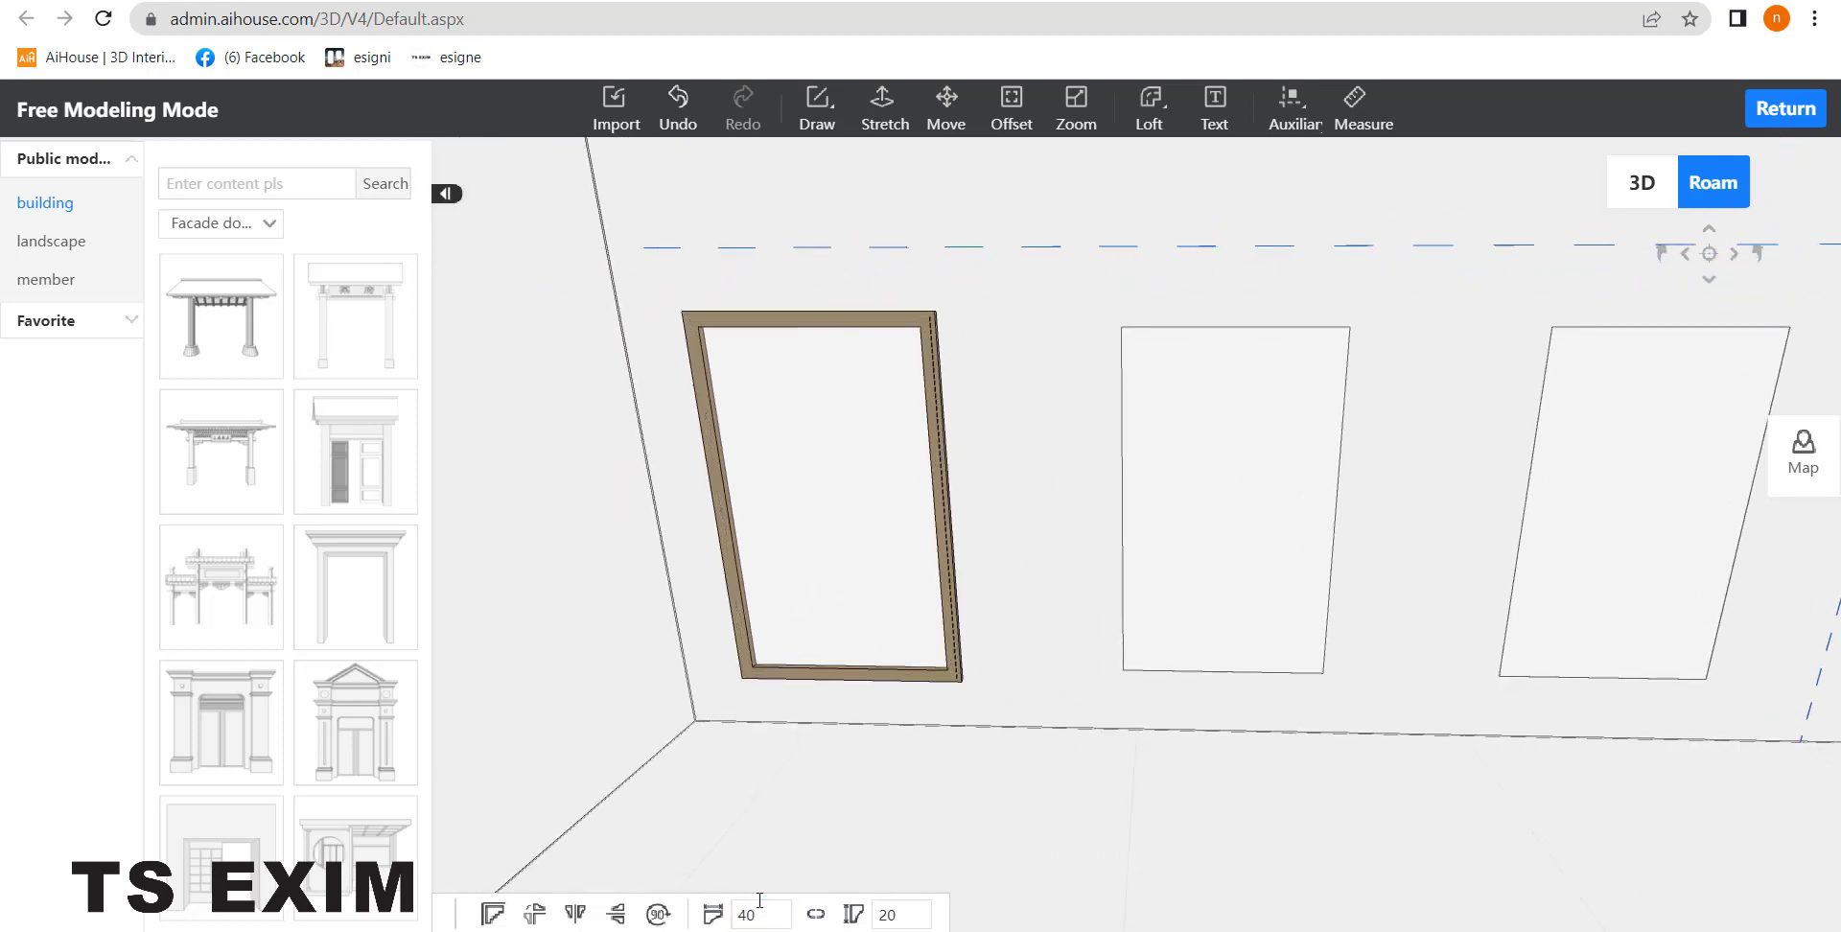
mouse_move(746, 782)
middle_down()
mouse_move(766, 720)
mouse_move(751, 751)
middle_up()
scroll(750, 758, down, 3)
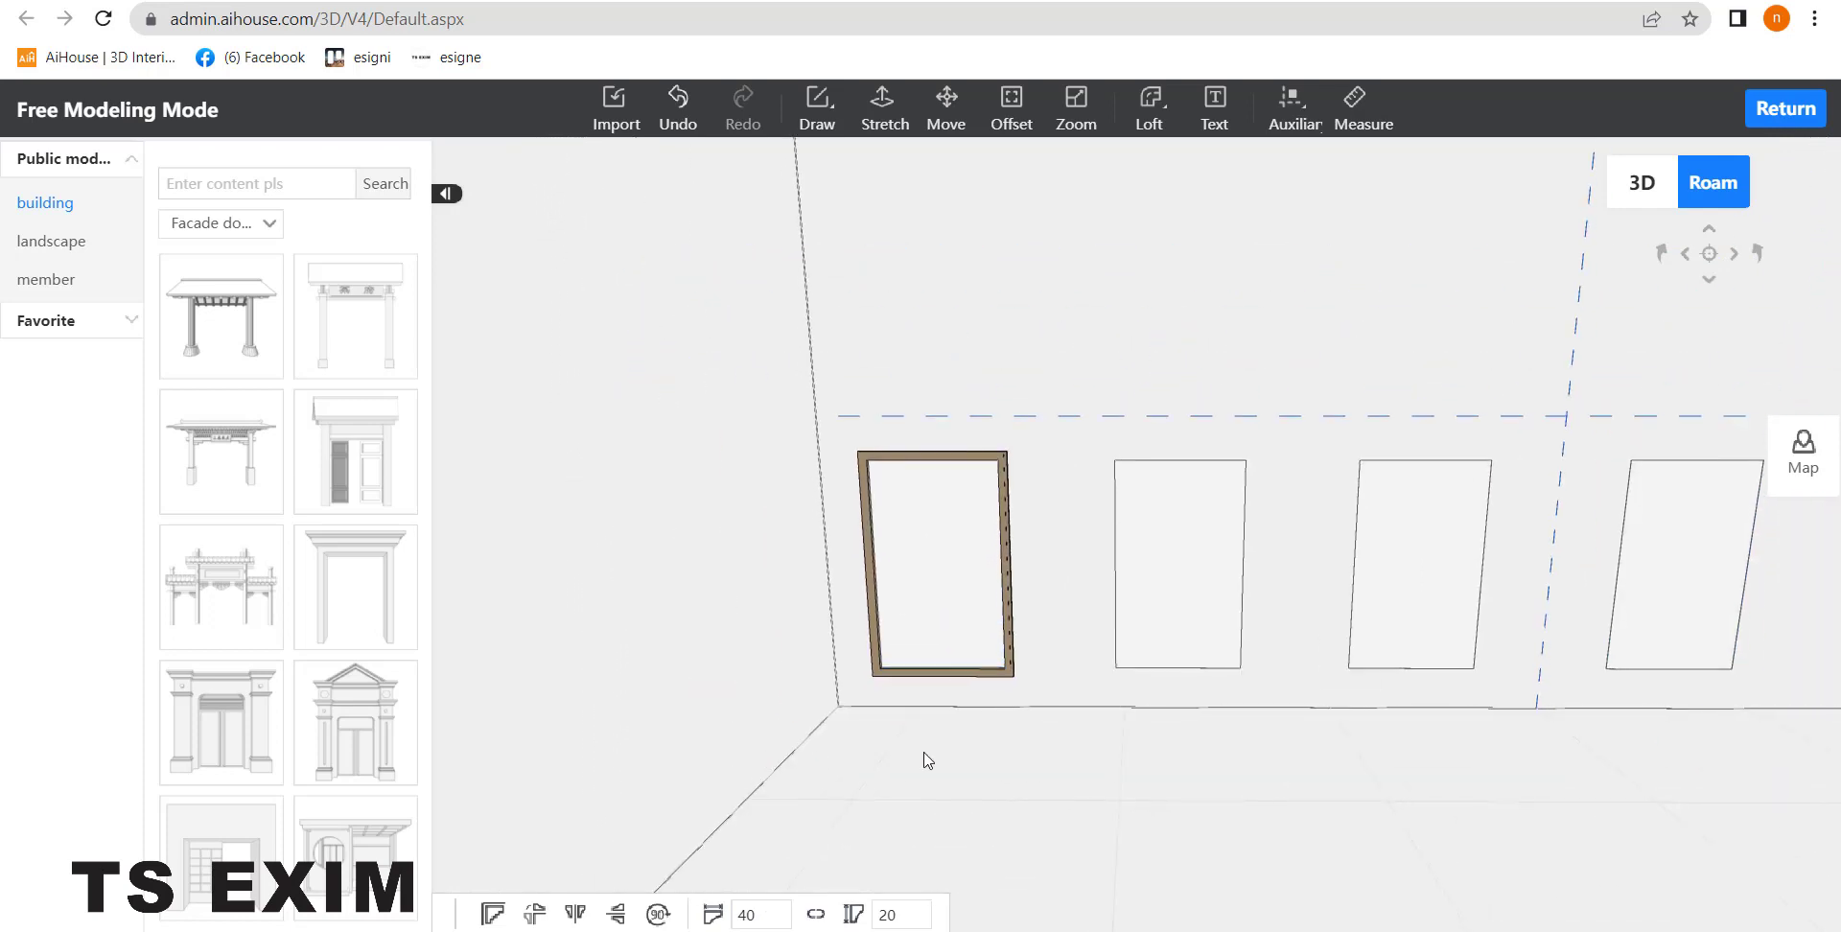
Step: Mirror the leftmost frame's profile vertically and flip it so the molding sits inside the rectangle's outline
scroll(929, 759, up, 4)
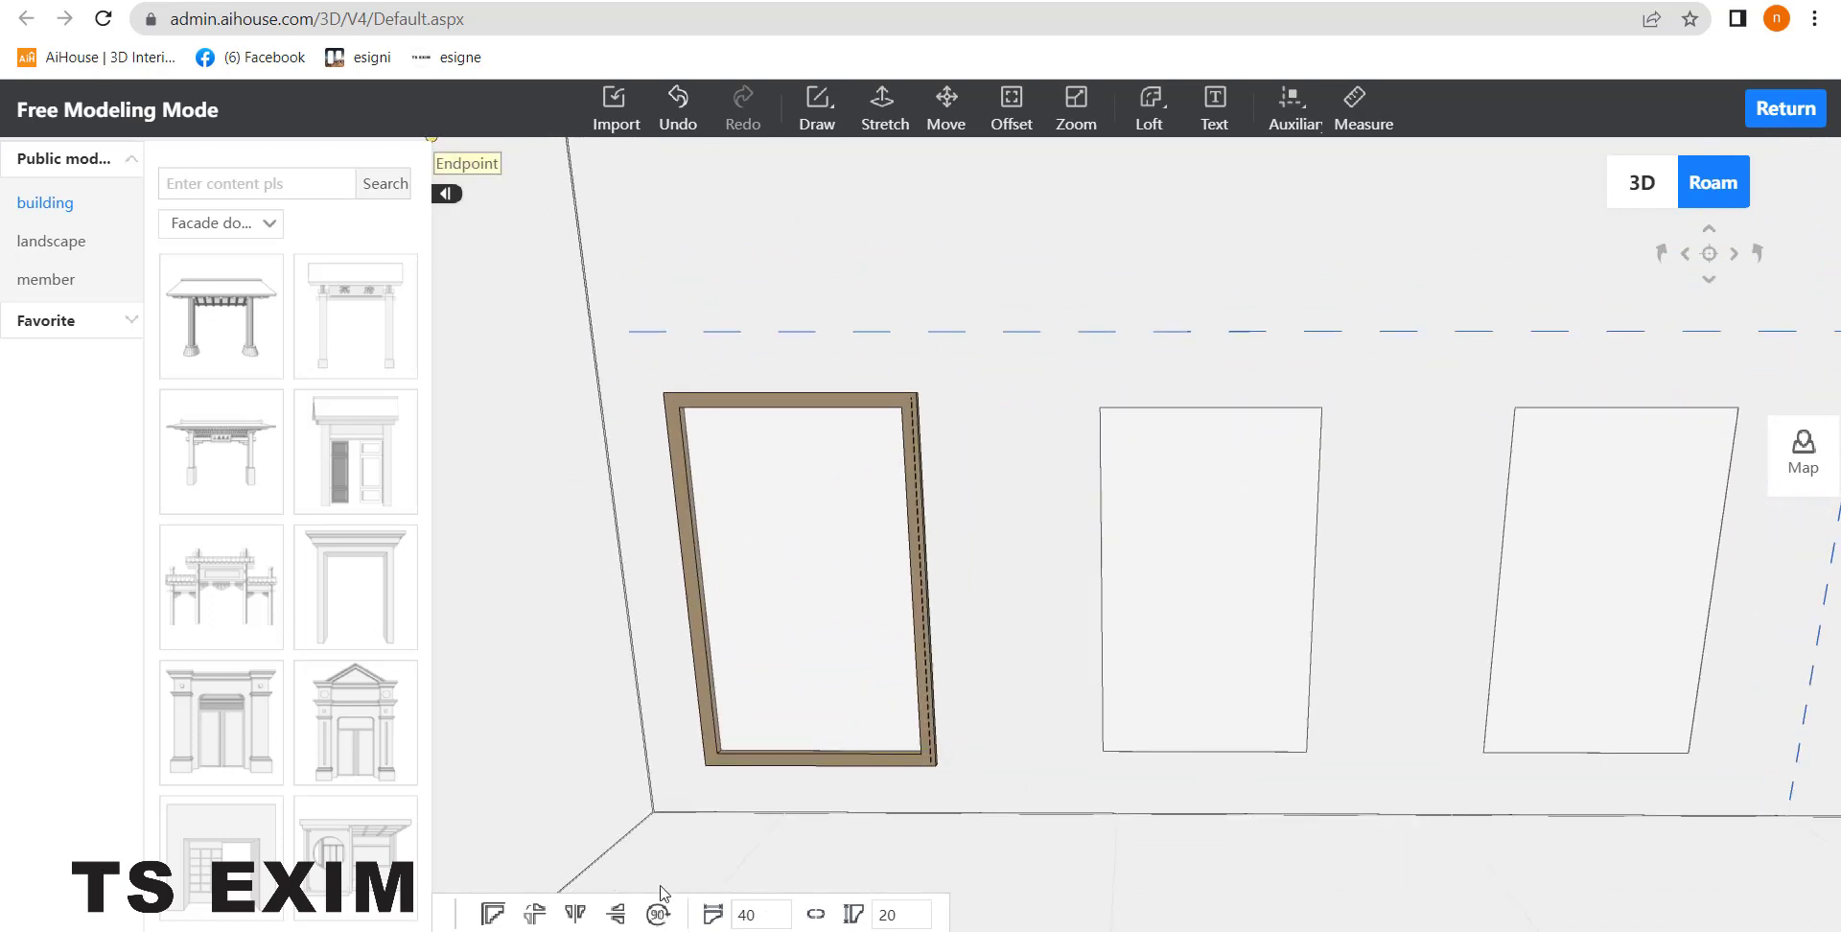
click(619, 916)
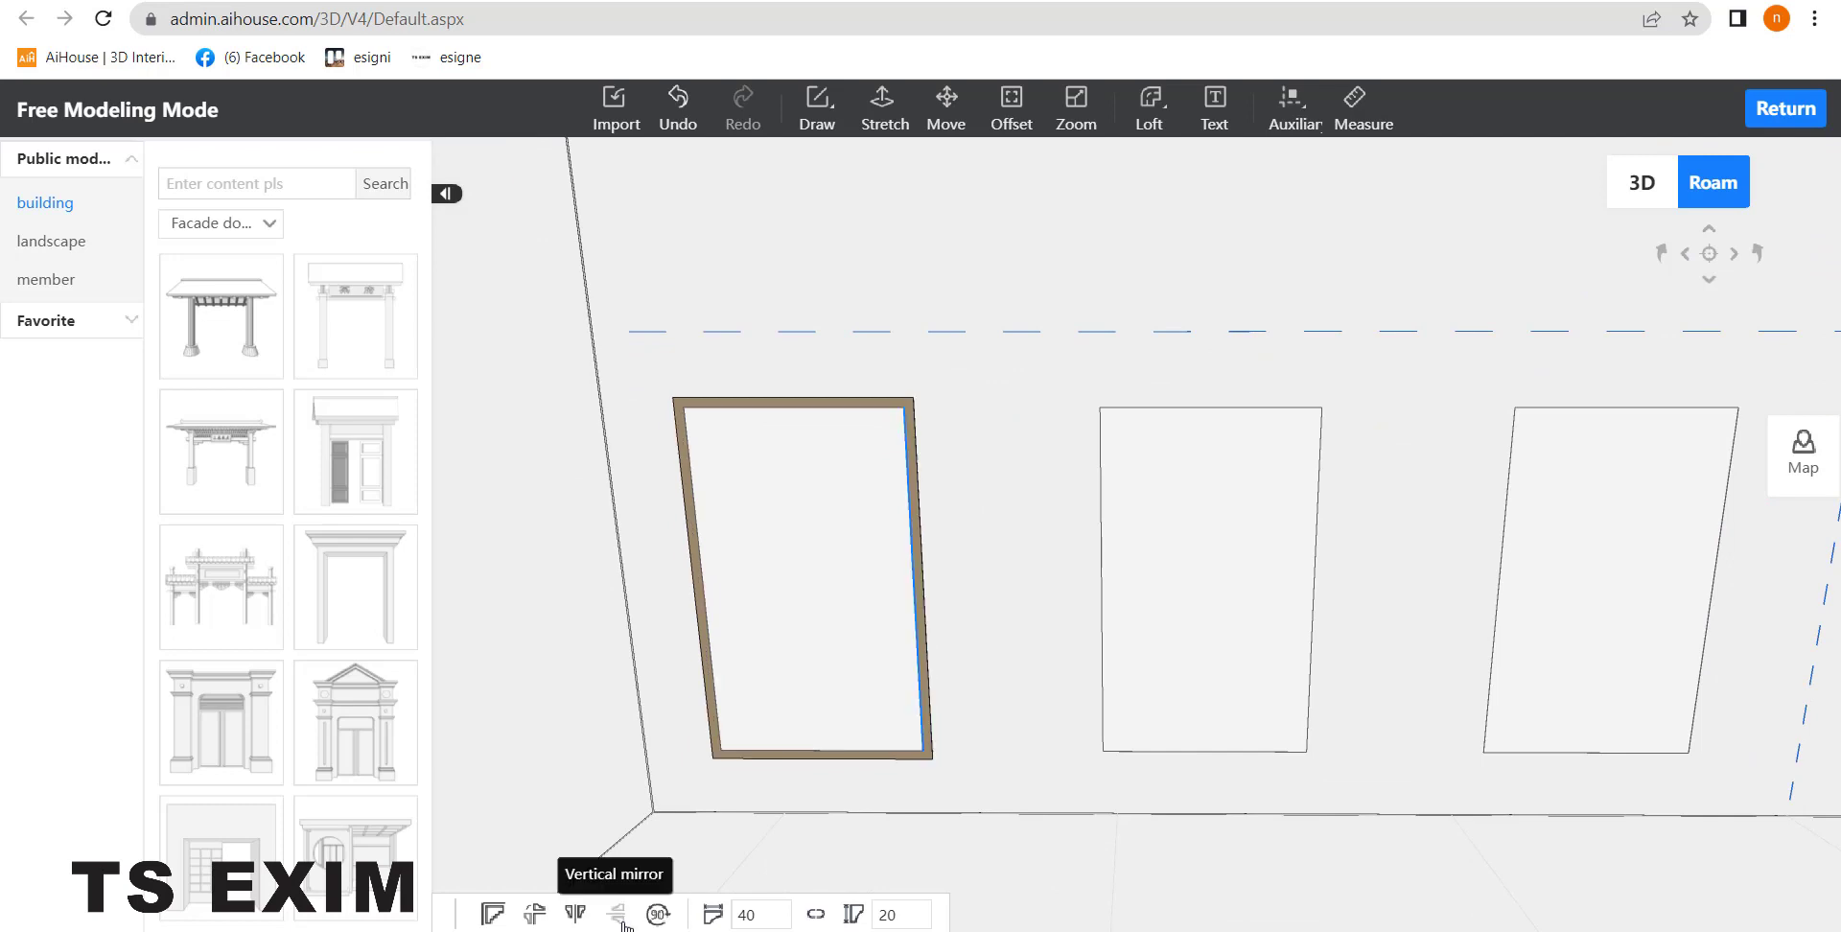
click(577, 916)
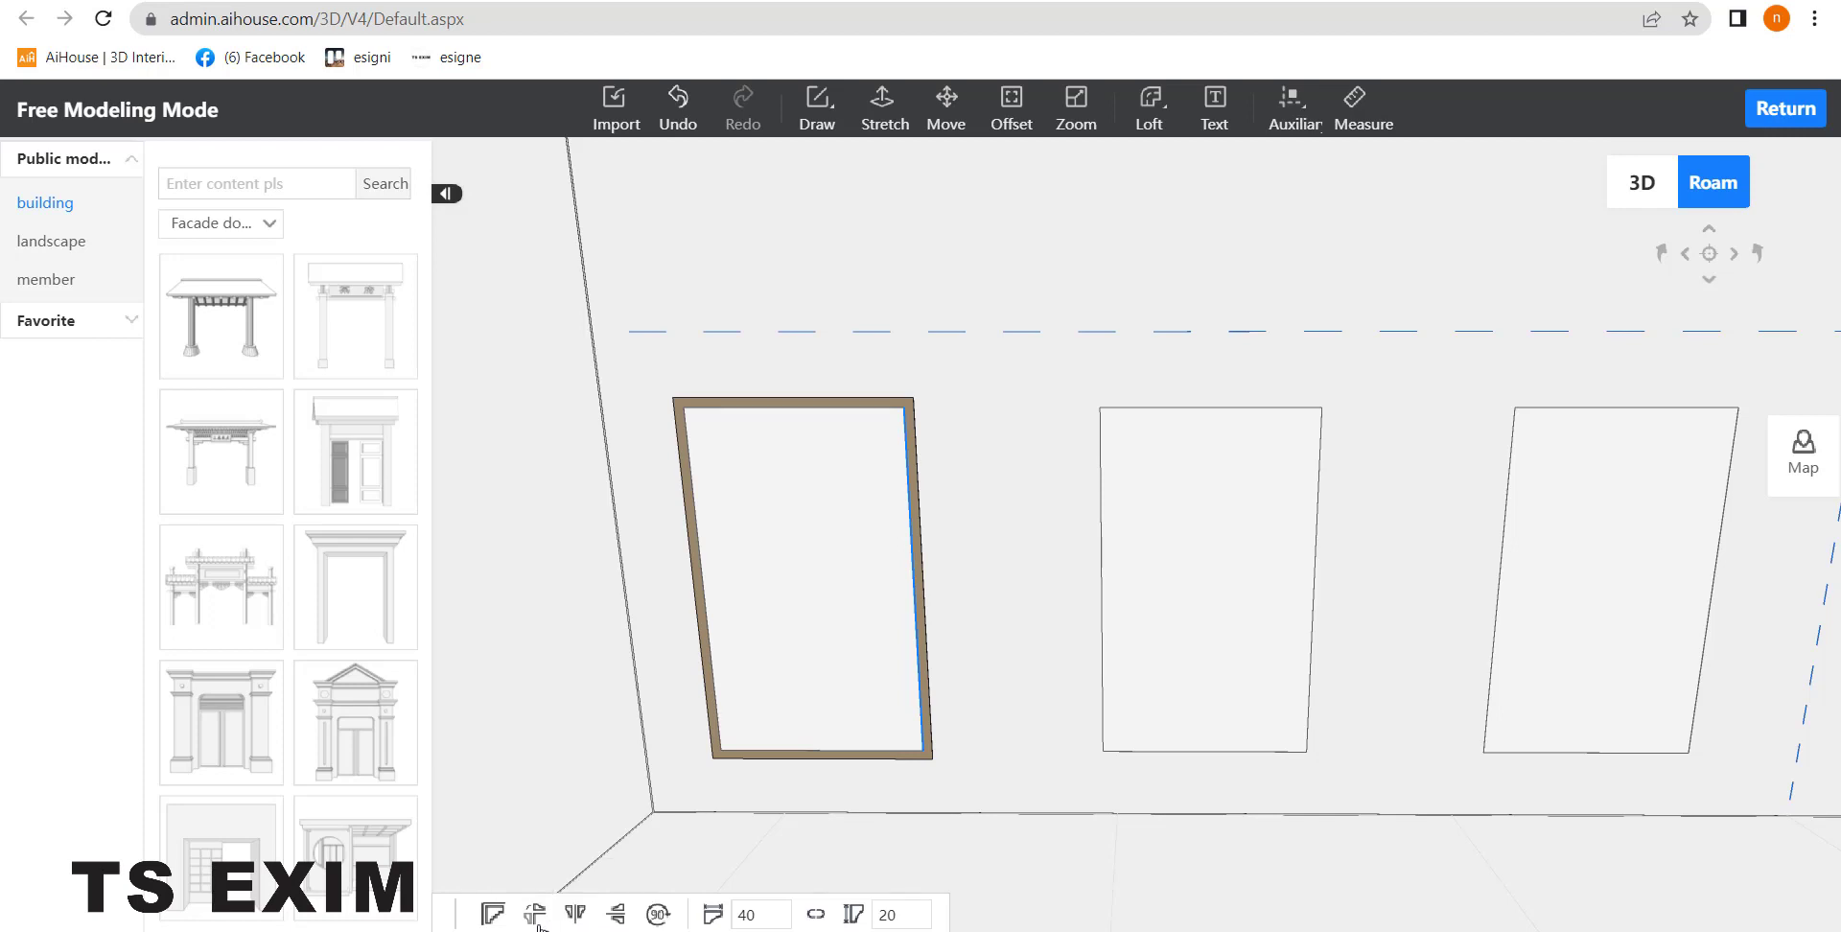
click(535, 915)
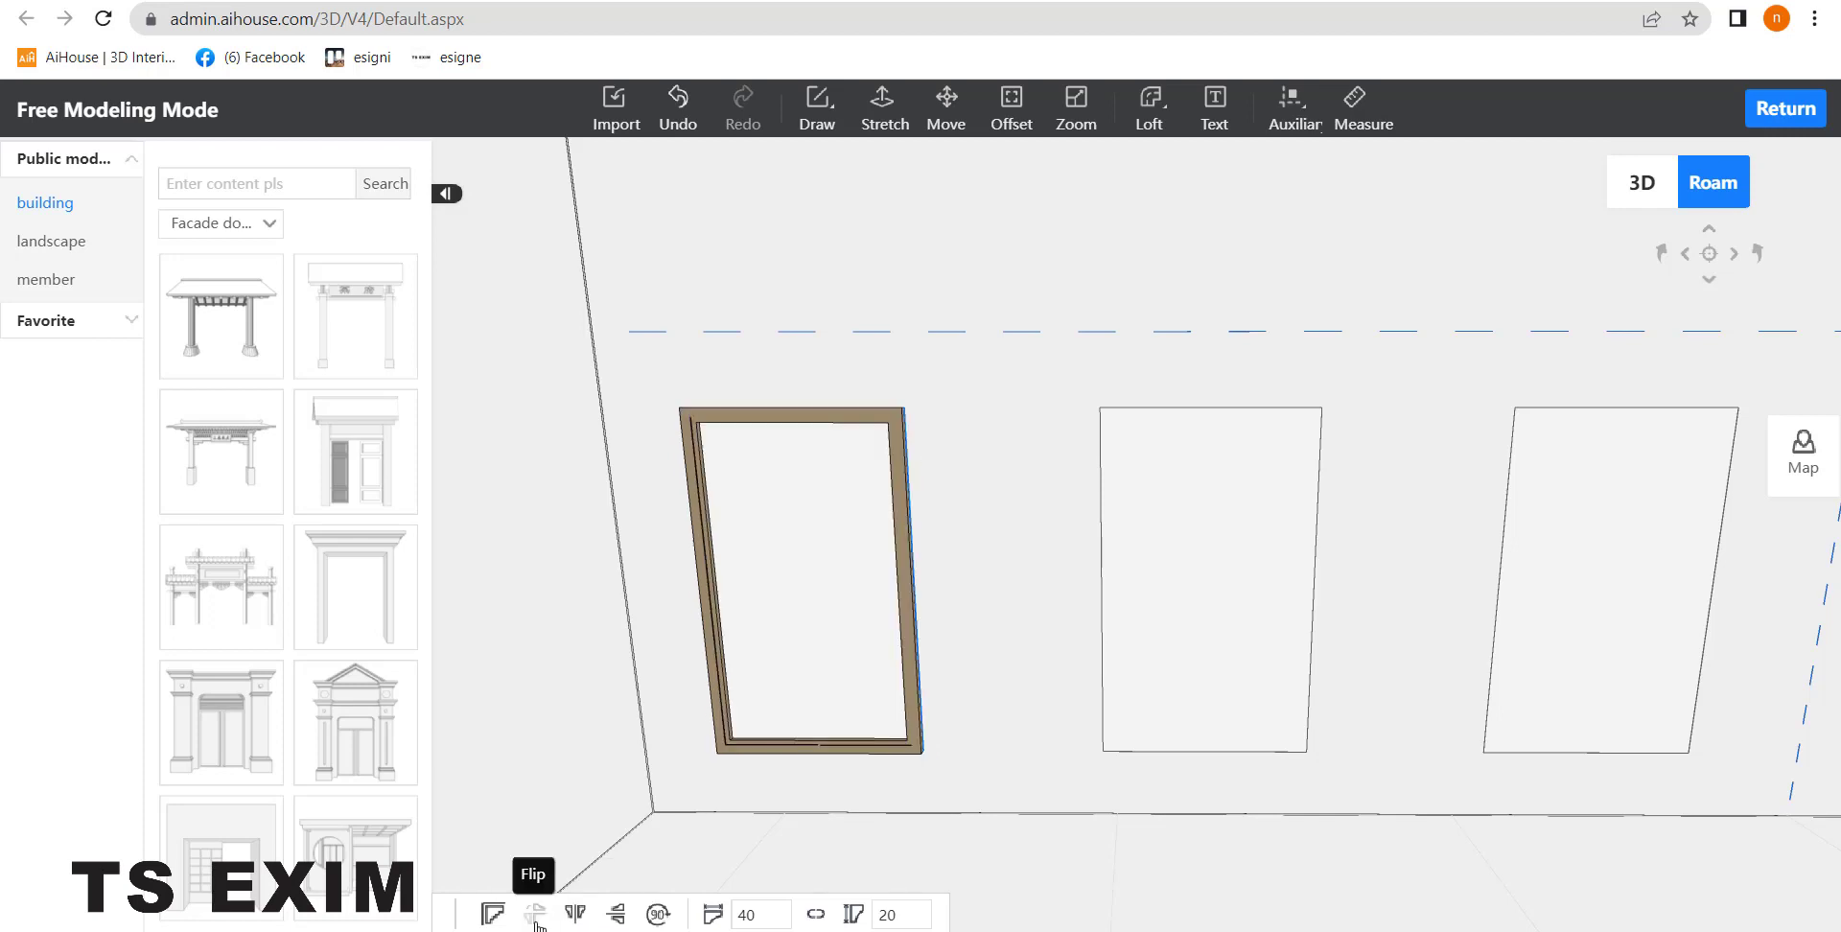
click(535, 916)
click(535, 916)
click(535, 916)
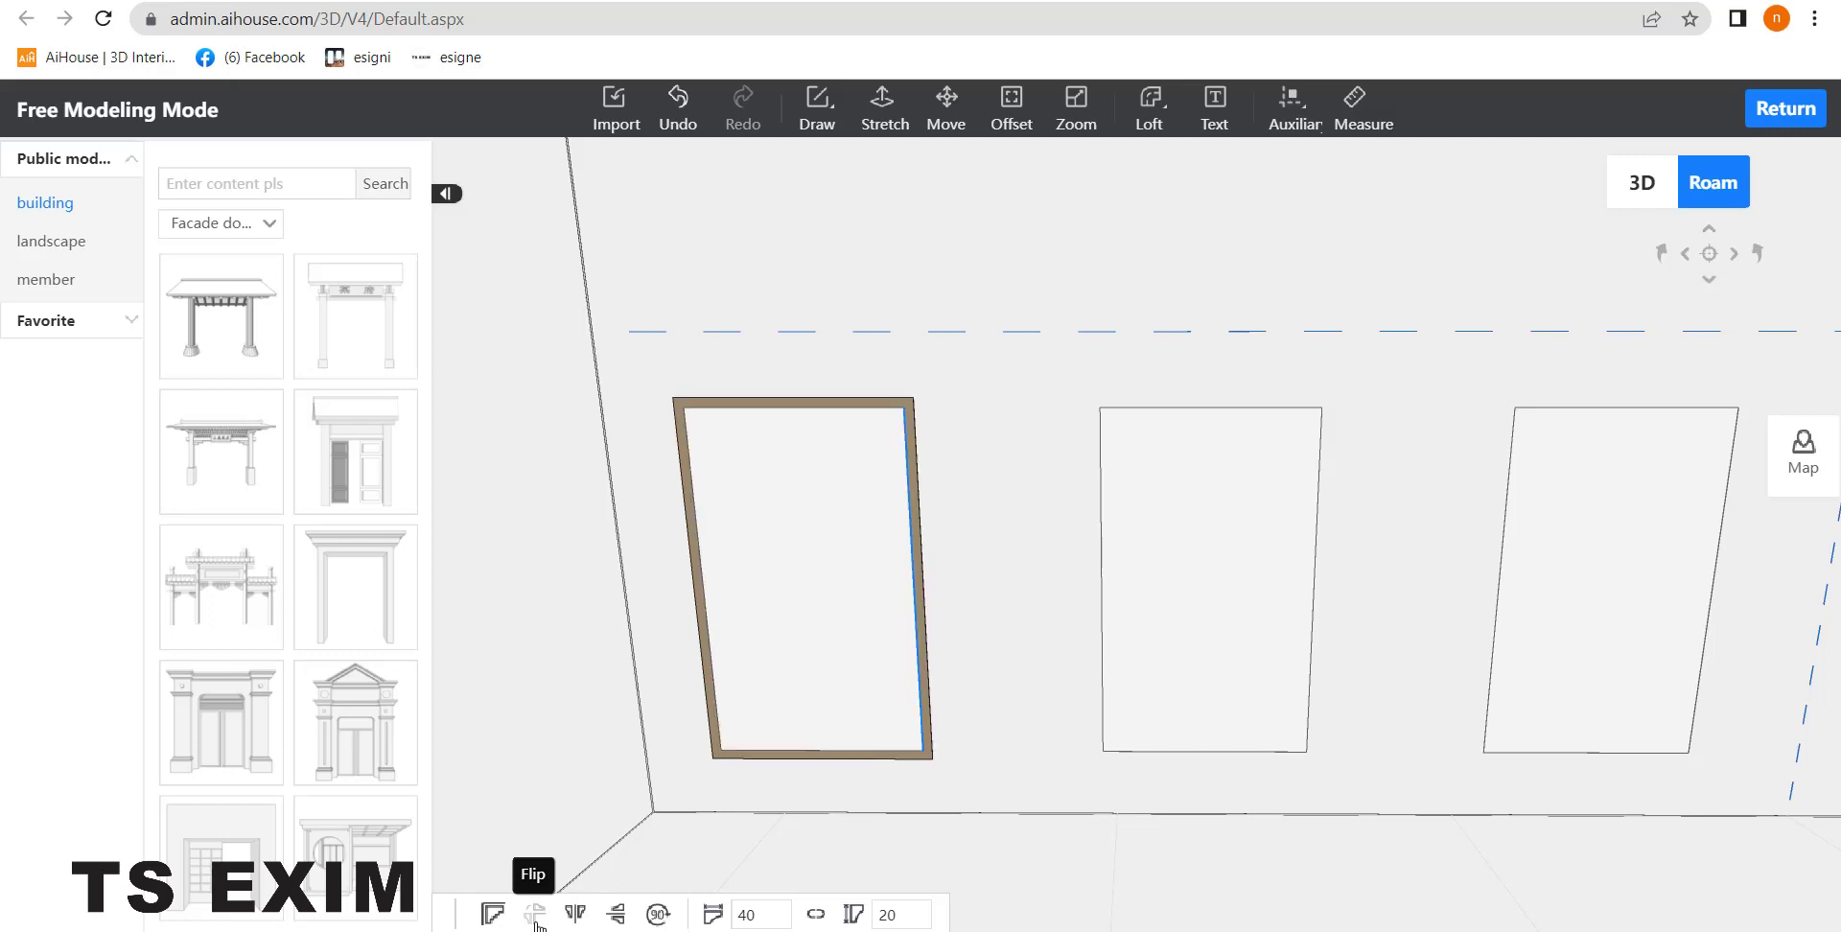
click(535, 916)
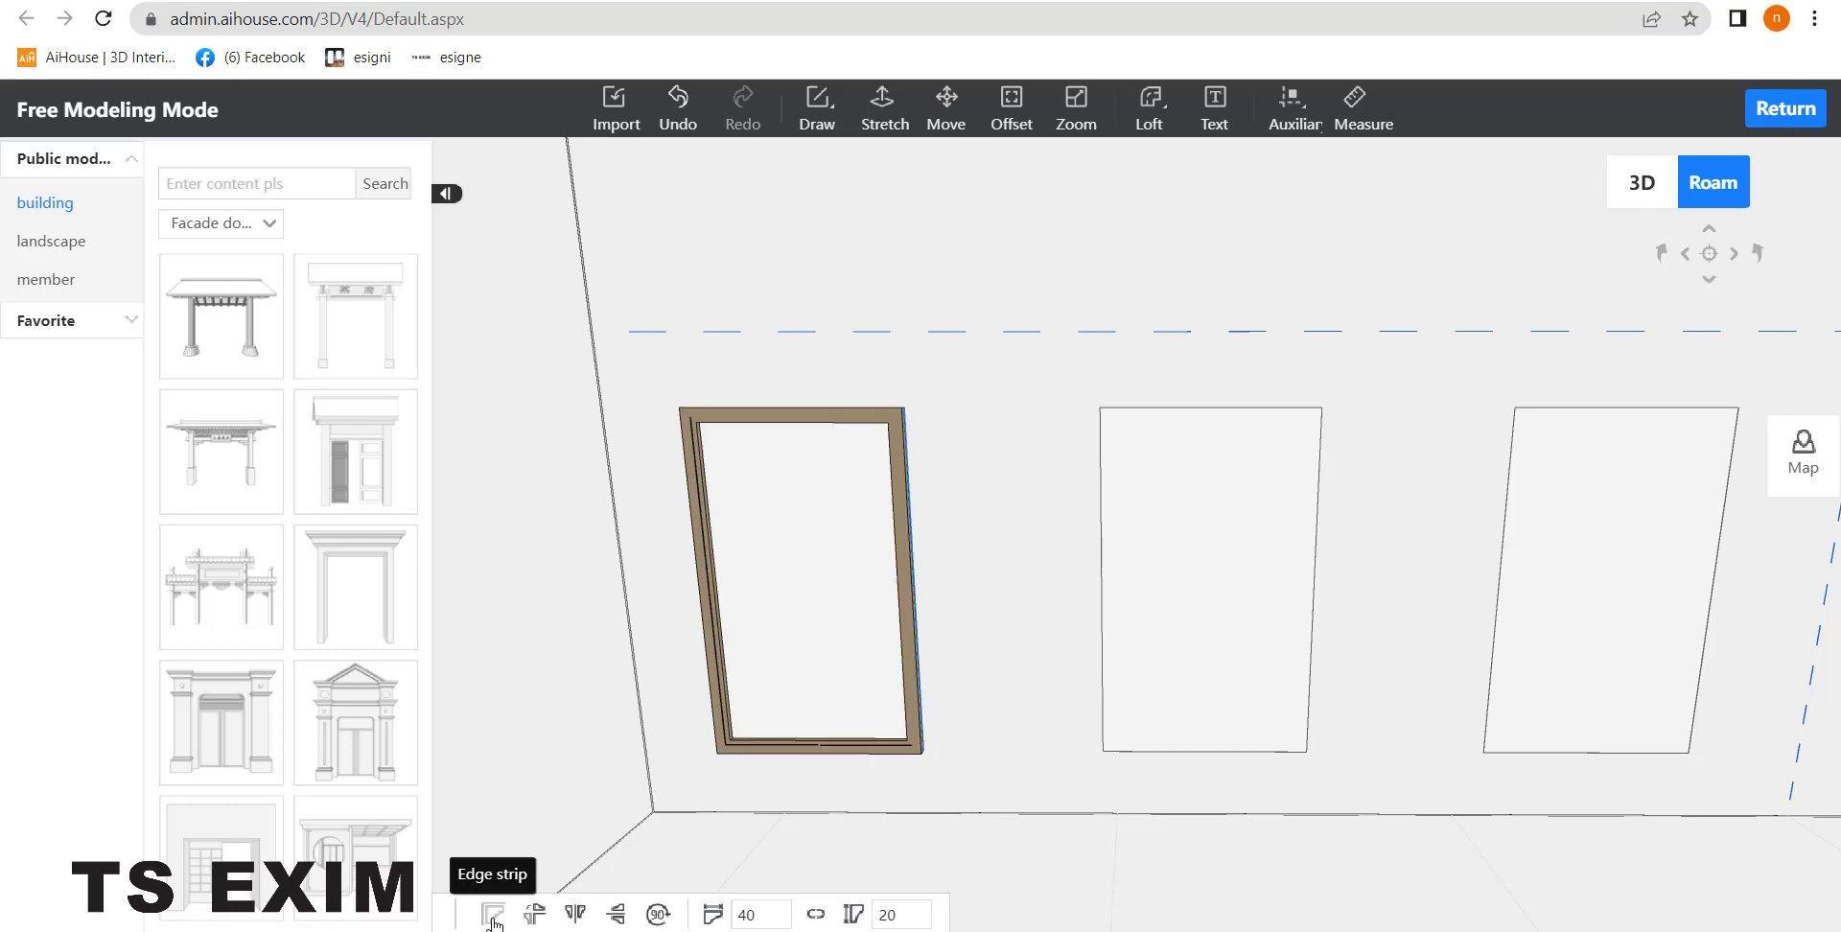
click(493, 915)
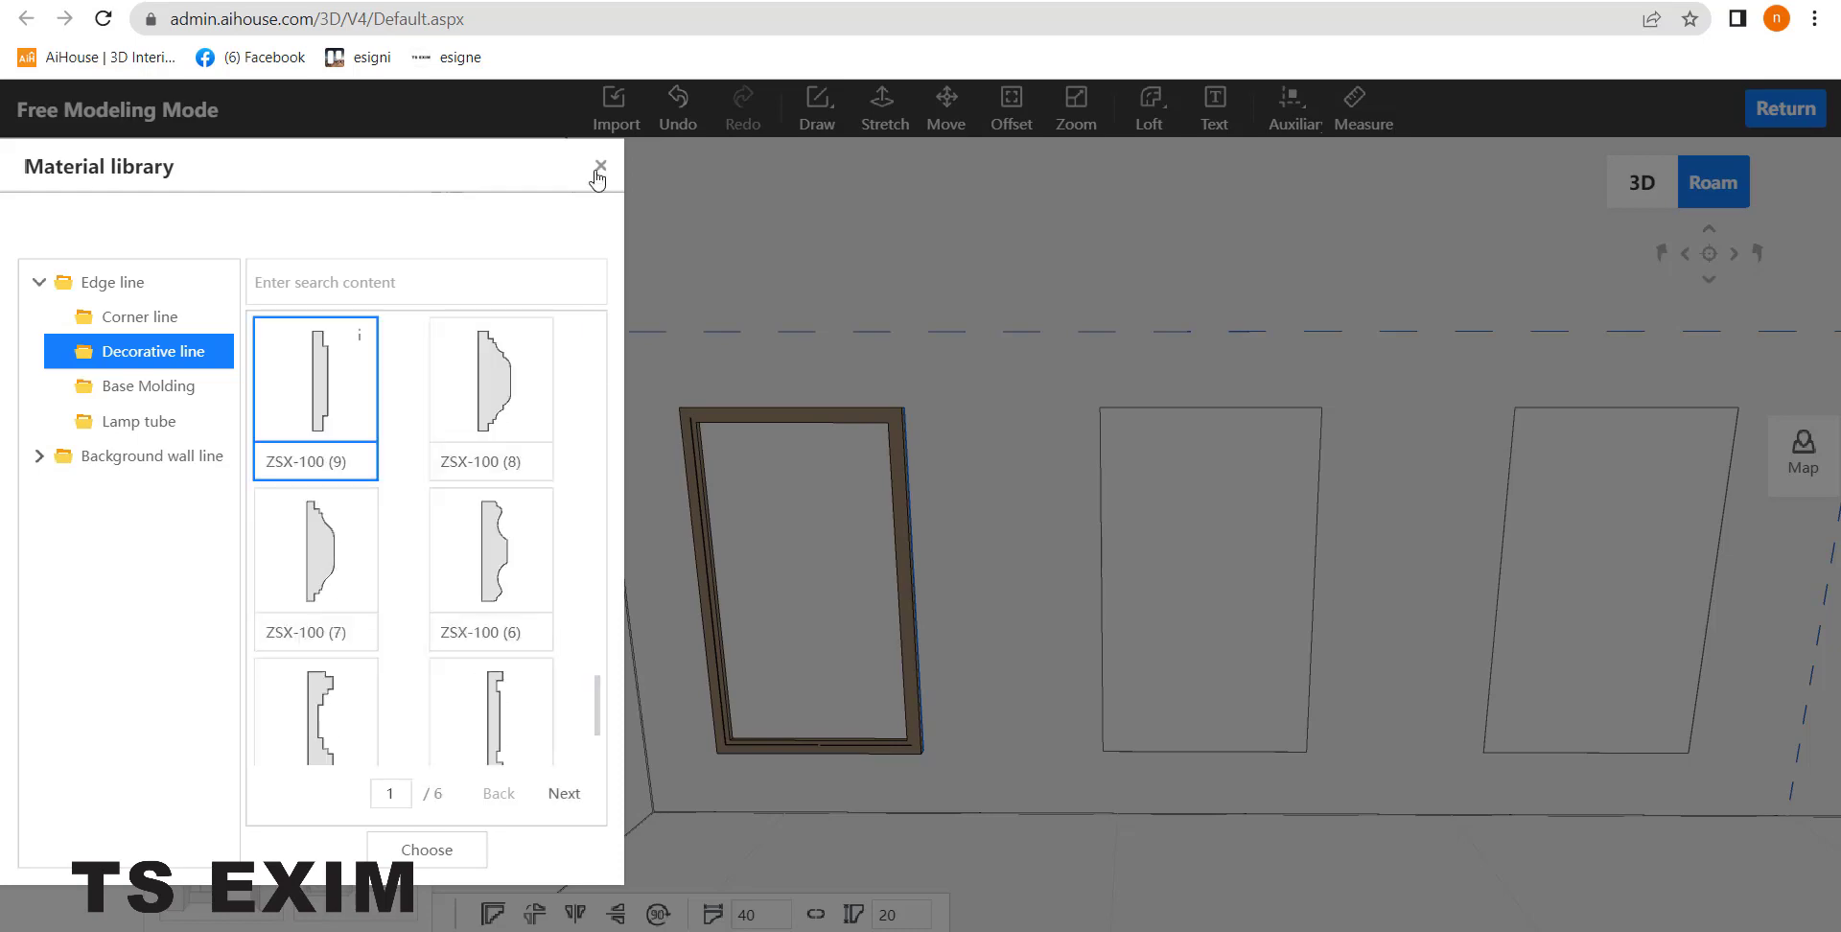
mouse_move(365, 349)
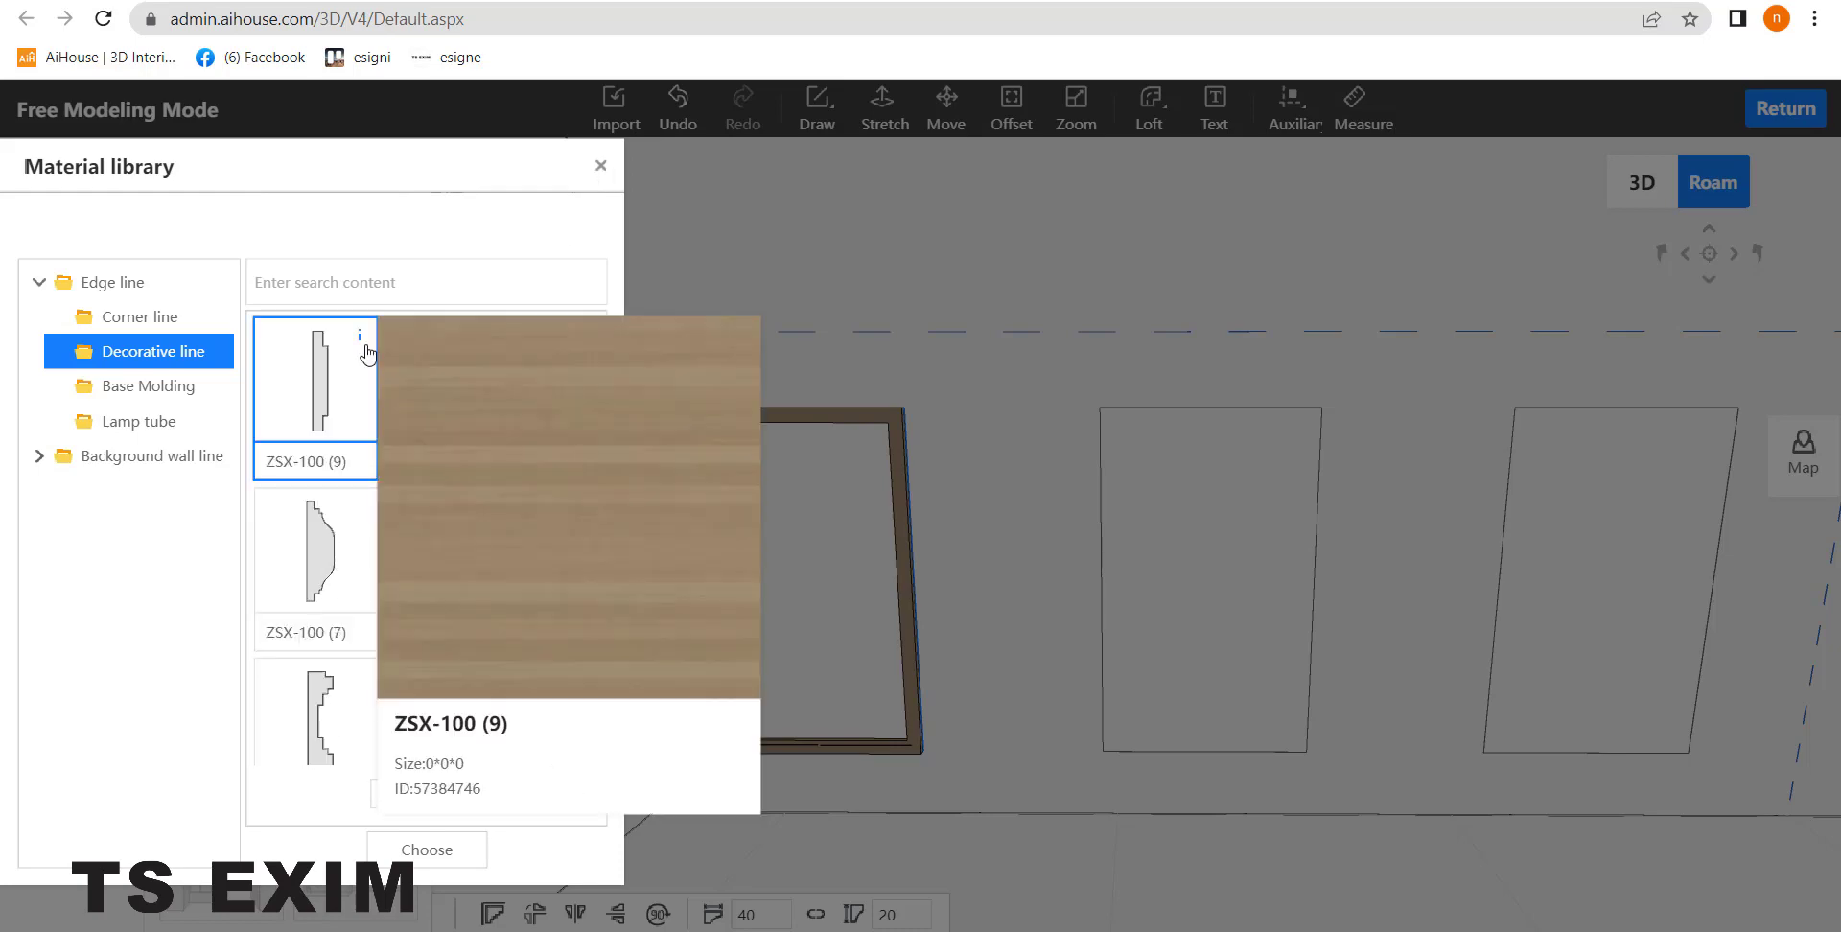
click(601, 165)
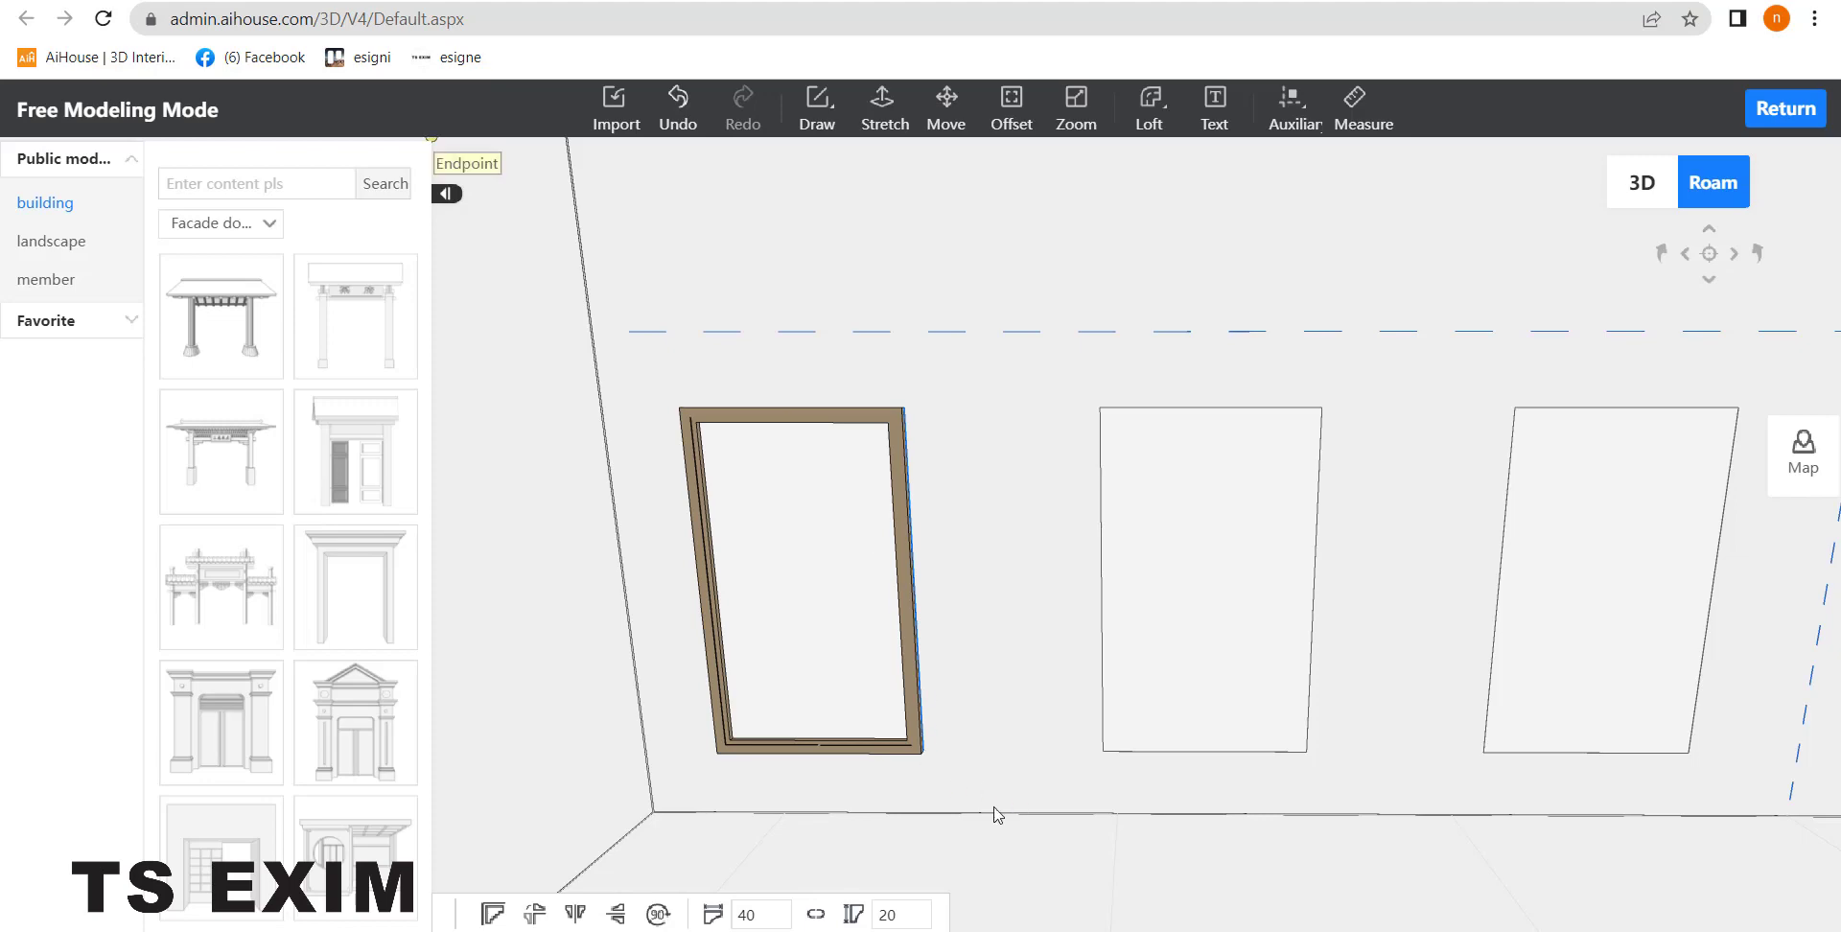
Step: Inspect the leftmost frame's molding up close and the row of remaining rectangles, and deselect the frame
scroll(941, 756, up, 5)
scroll(882, 795, up, 5)
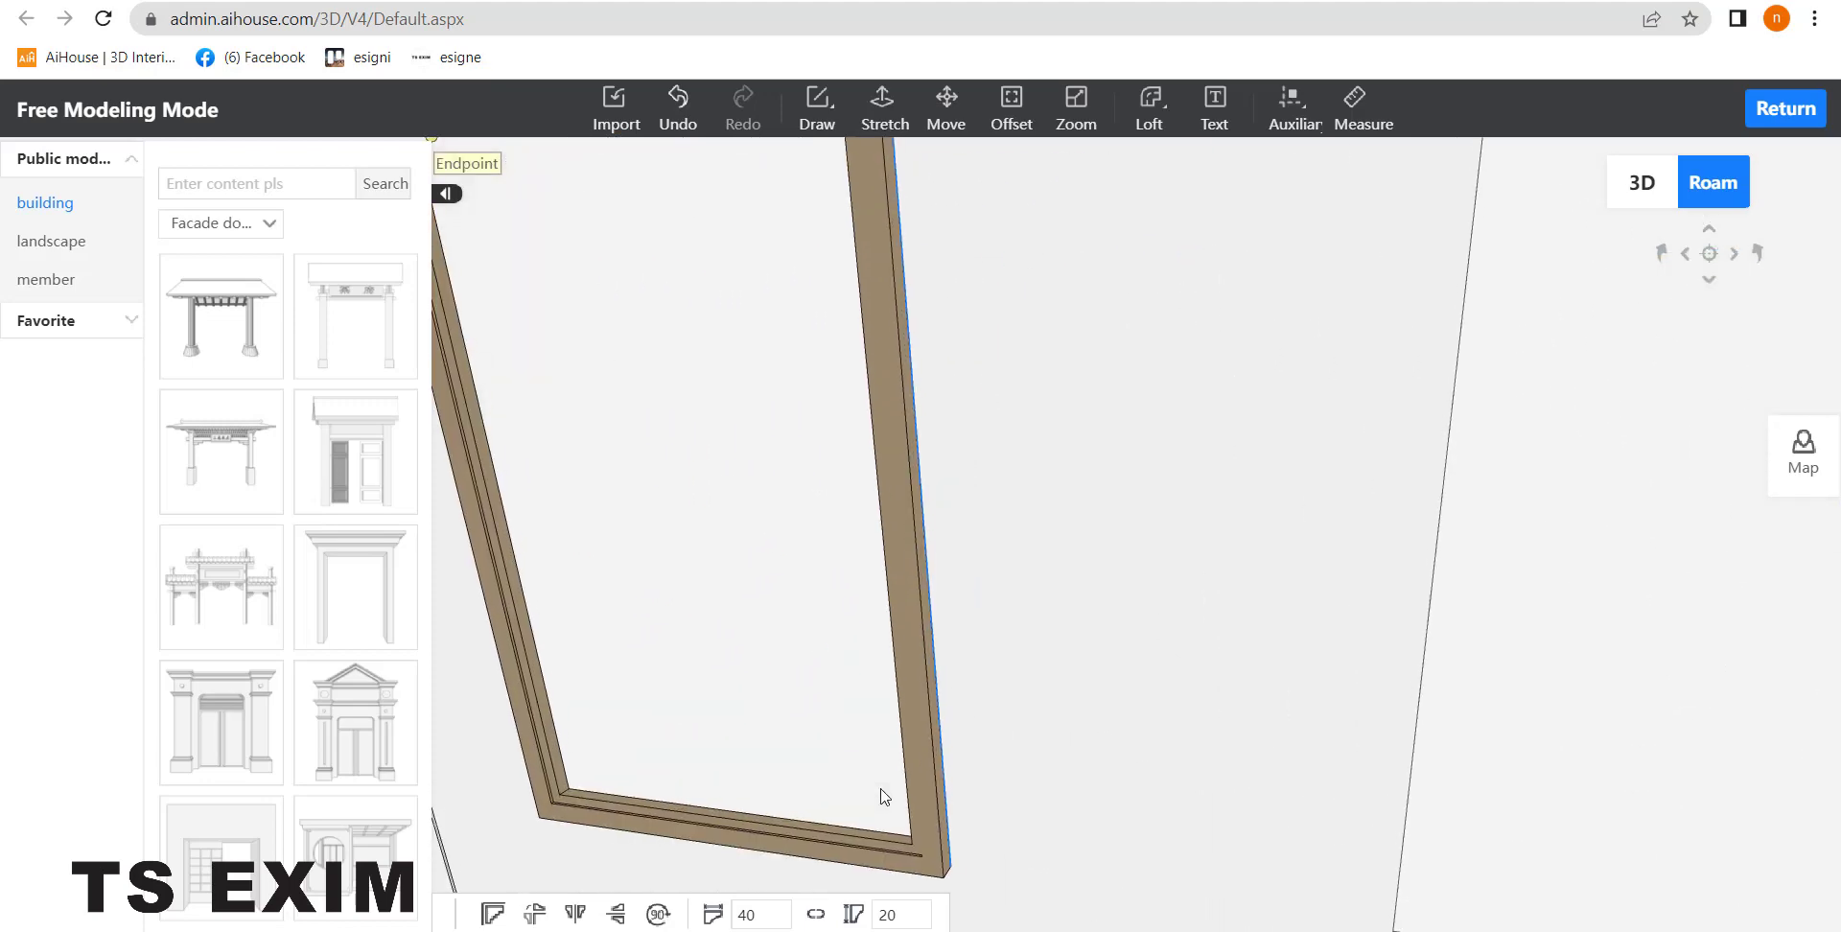
scroll(882, 797, down, 5)
right_drag(867, 801, 988, 764)
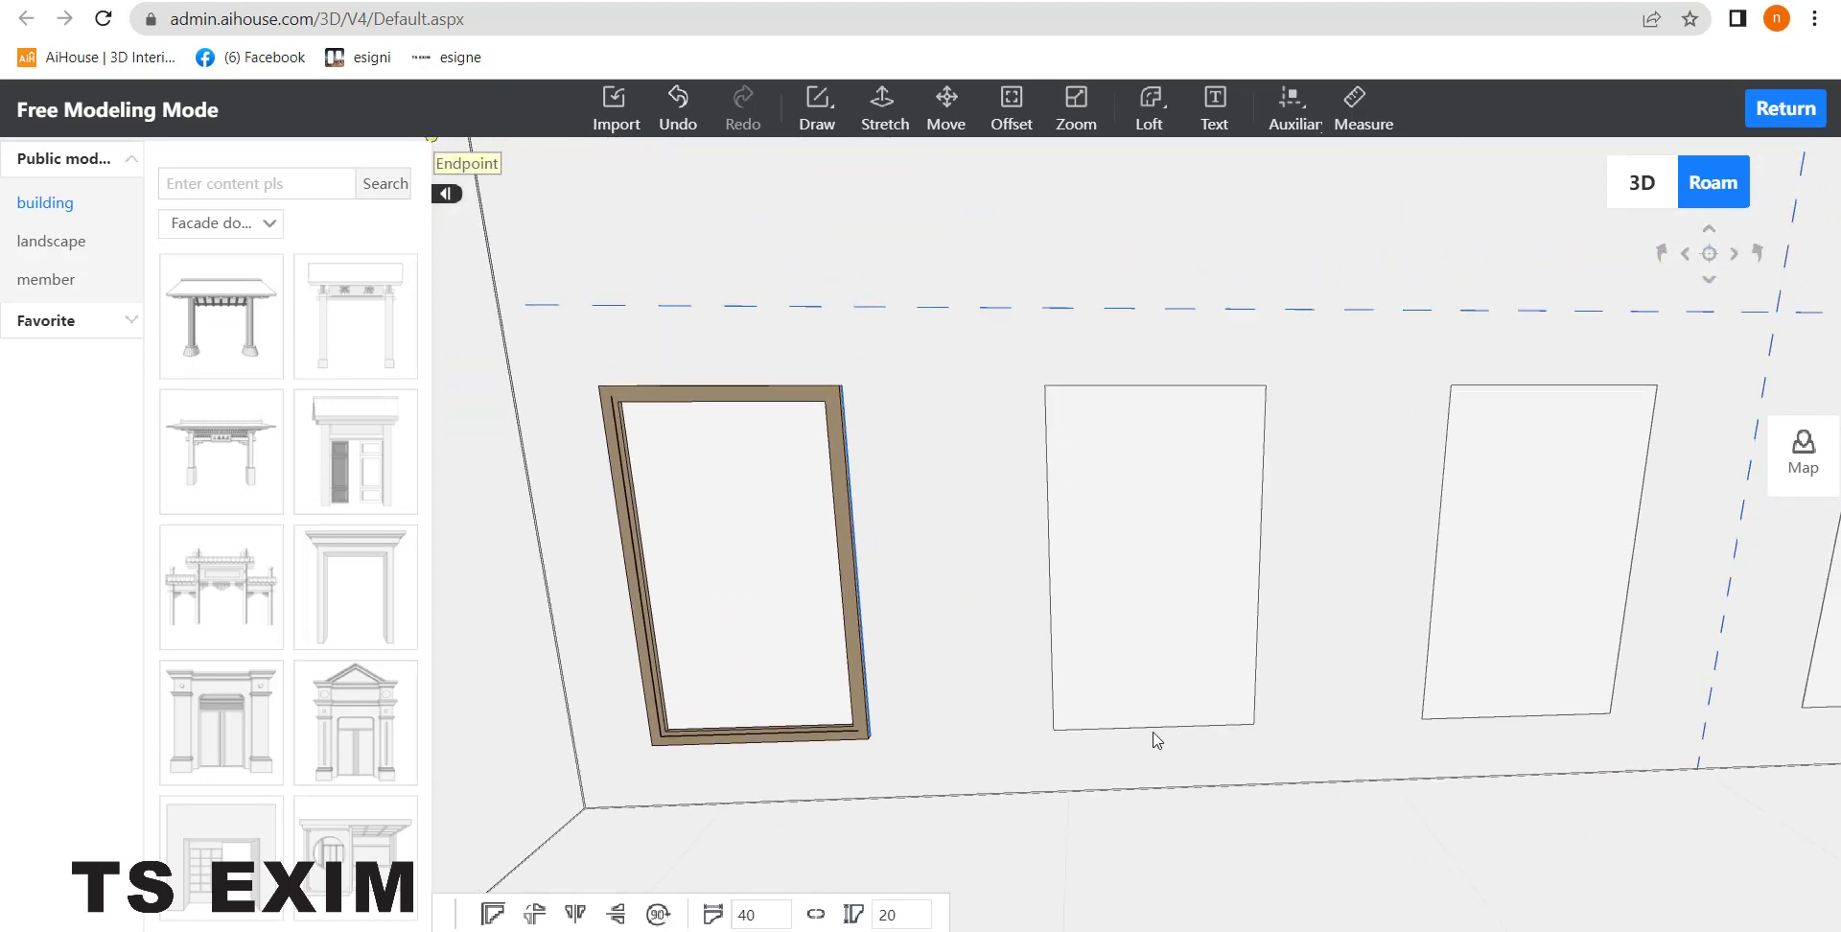
scroll(1060, 843, down, 5)
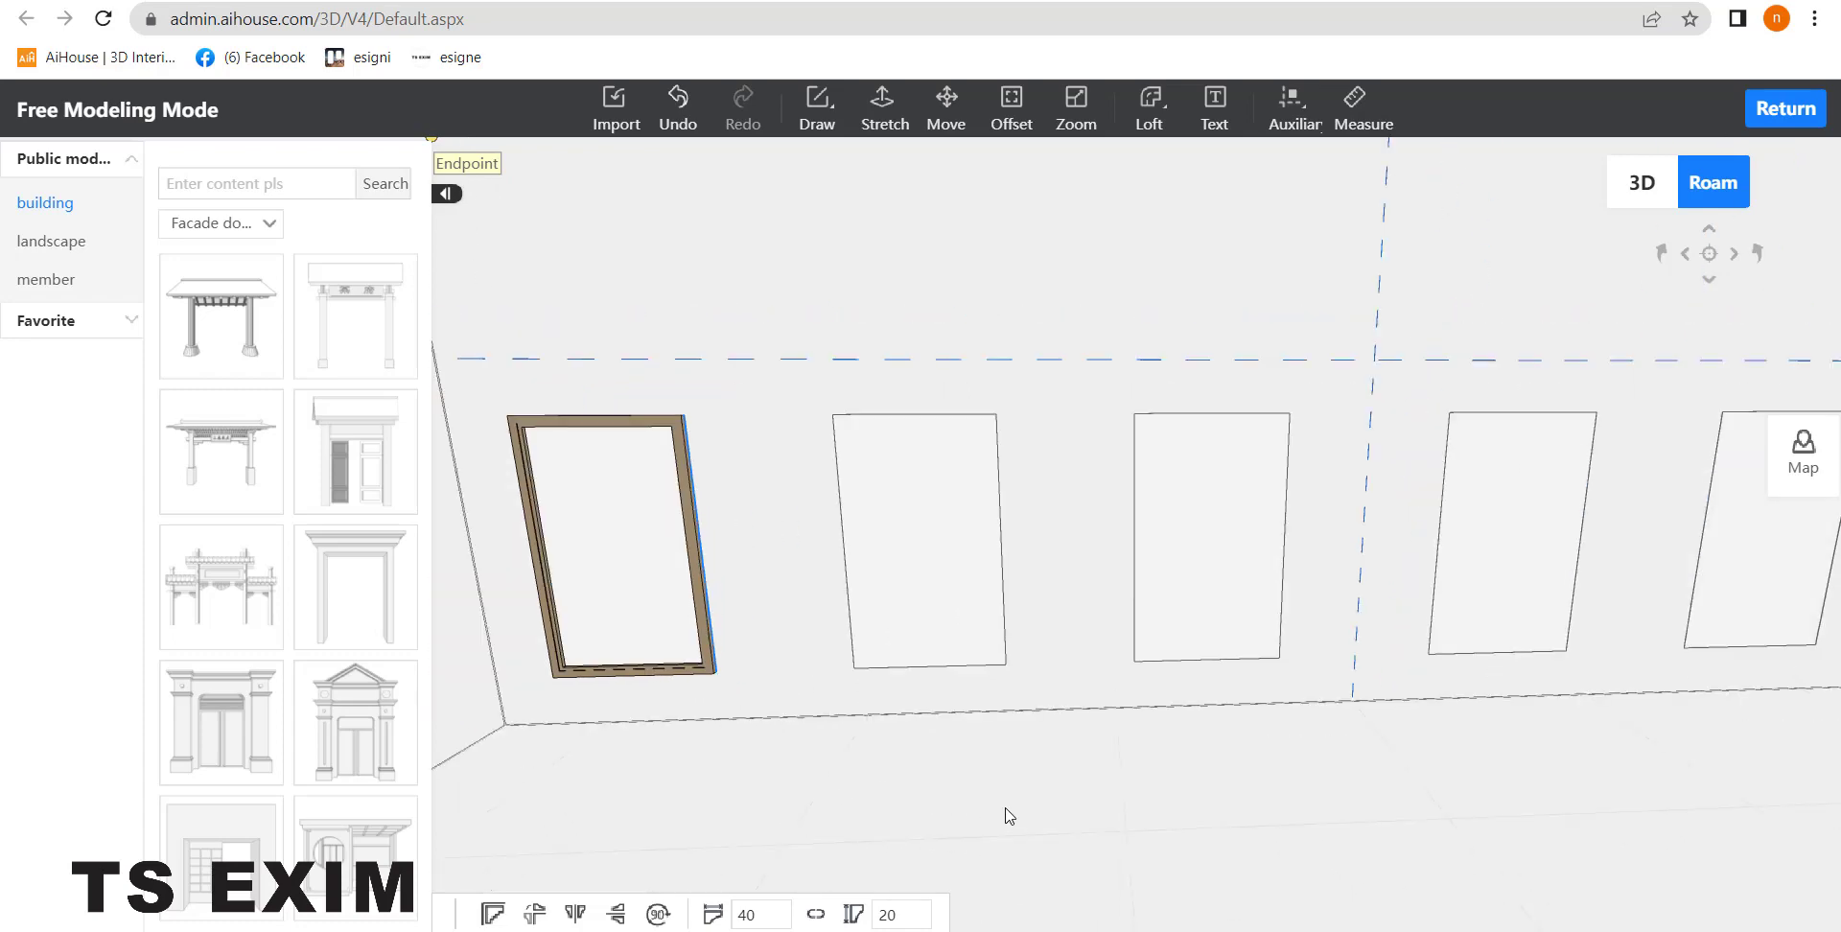
scroll(1119, 743, up, 3)
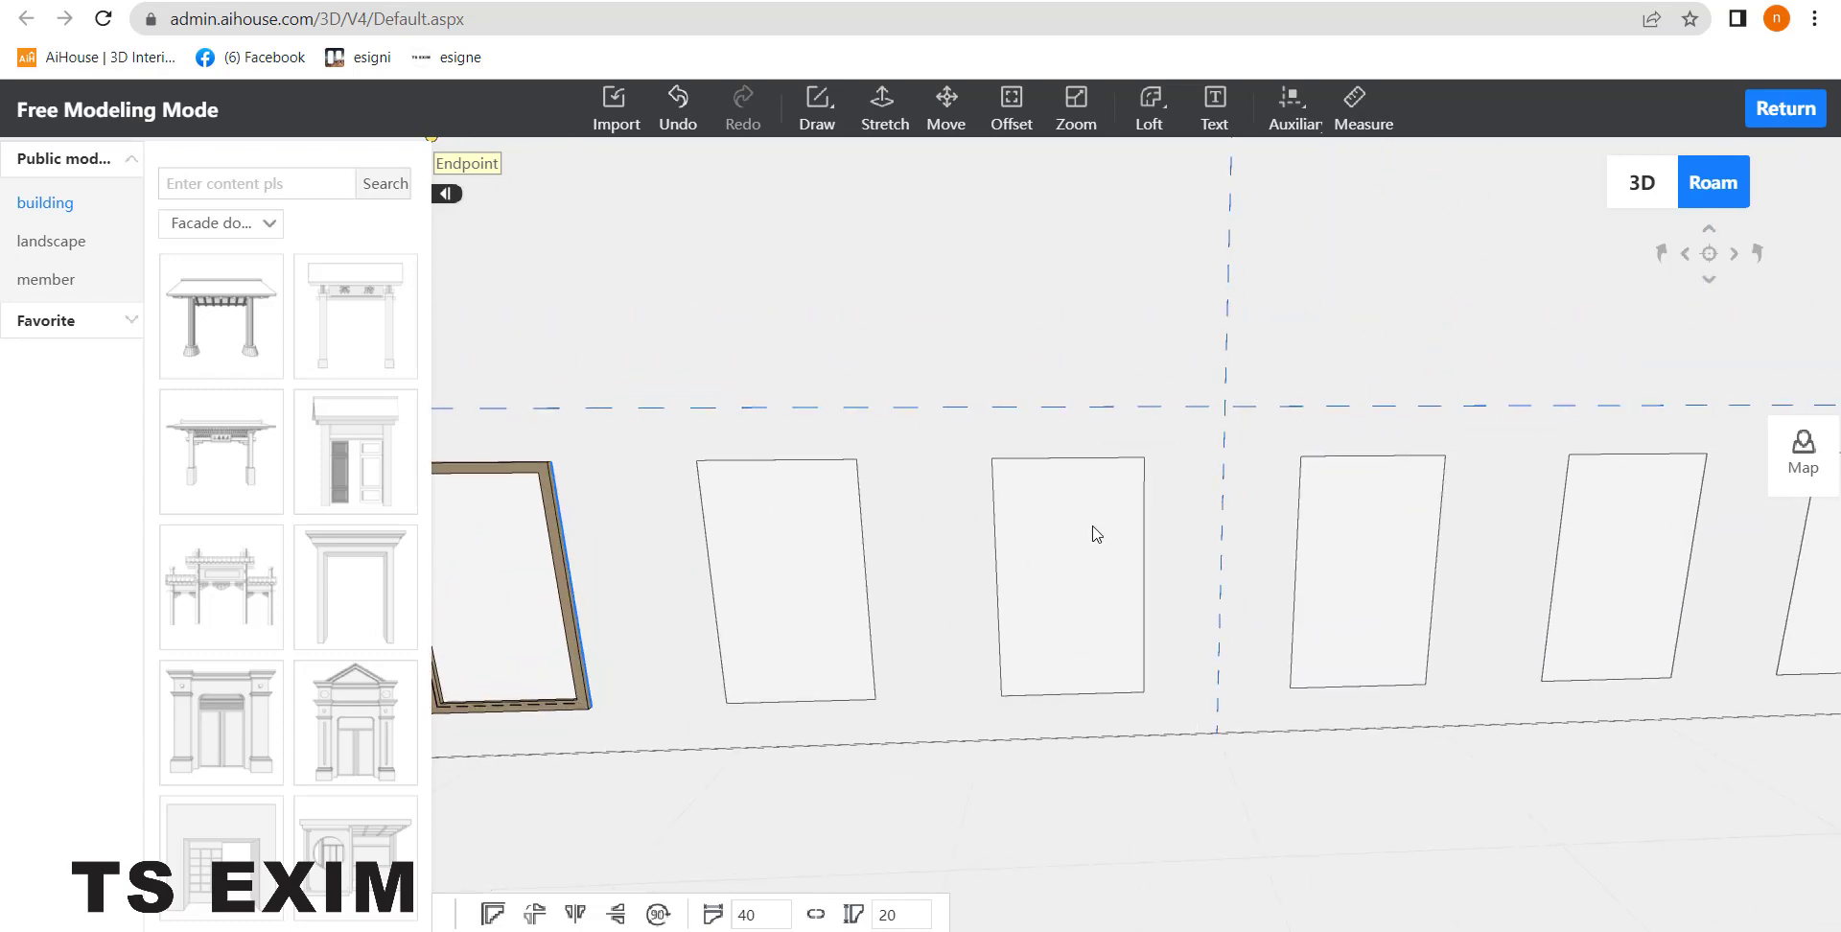
scroll(1323, 613, down, 3)
key(Escape)
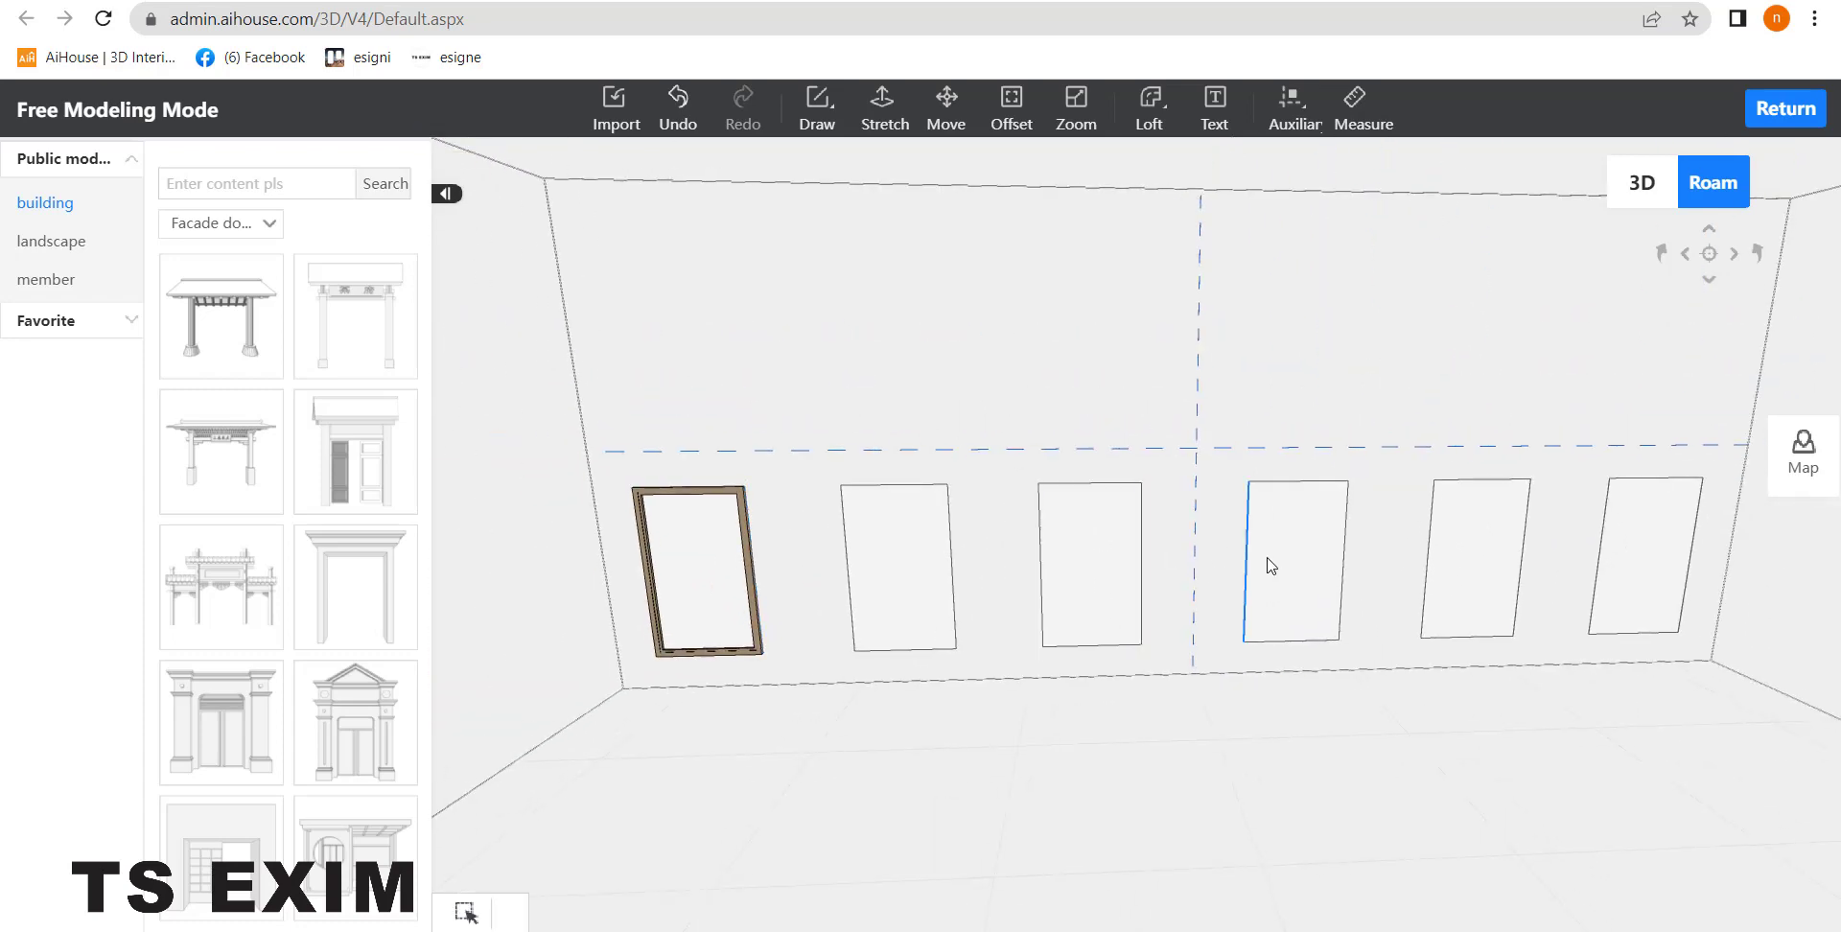
Step: Loft the decorative line ZSX-100 (9) around the second rectangle from the left corner
click(940, 550)
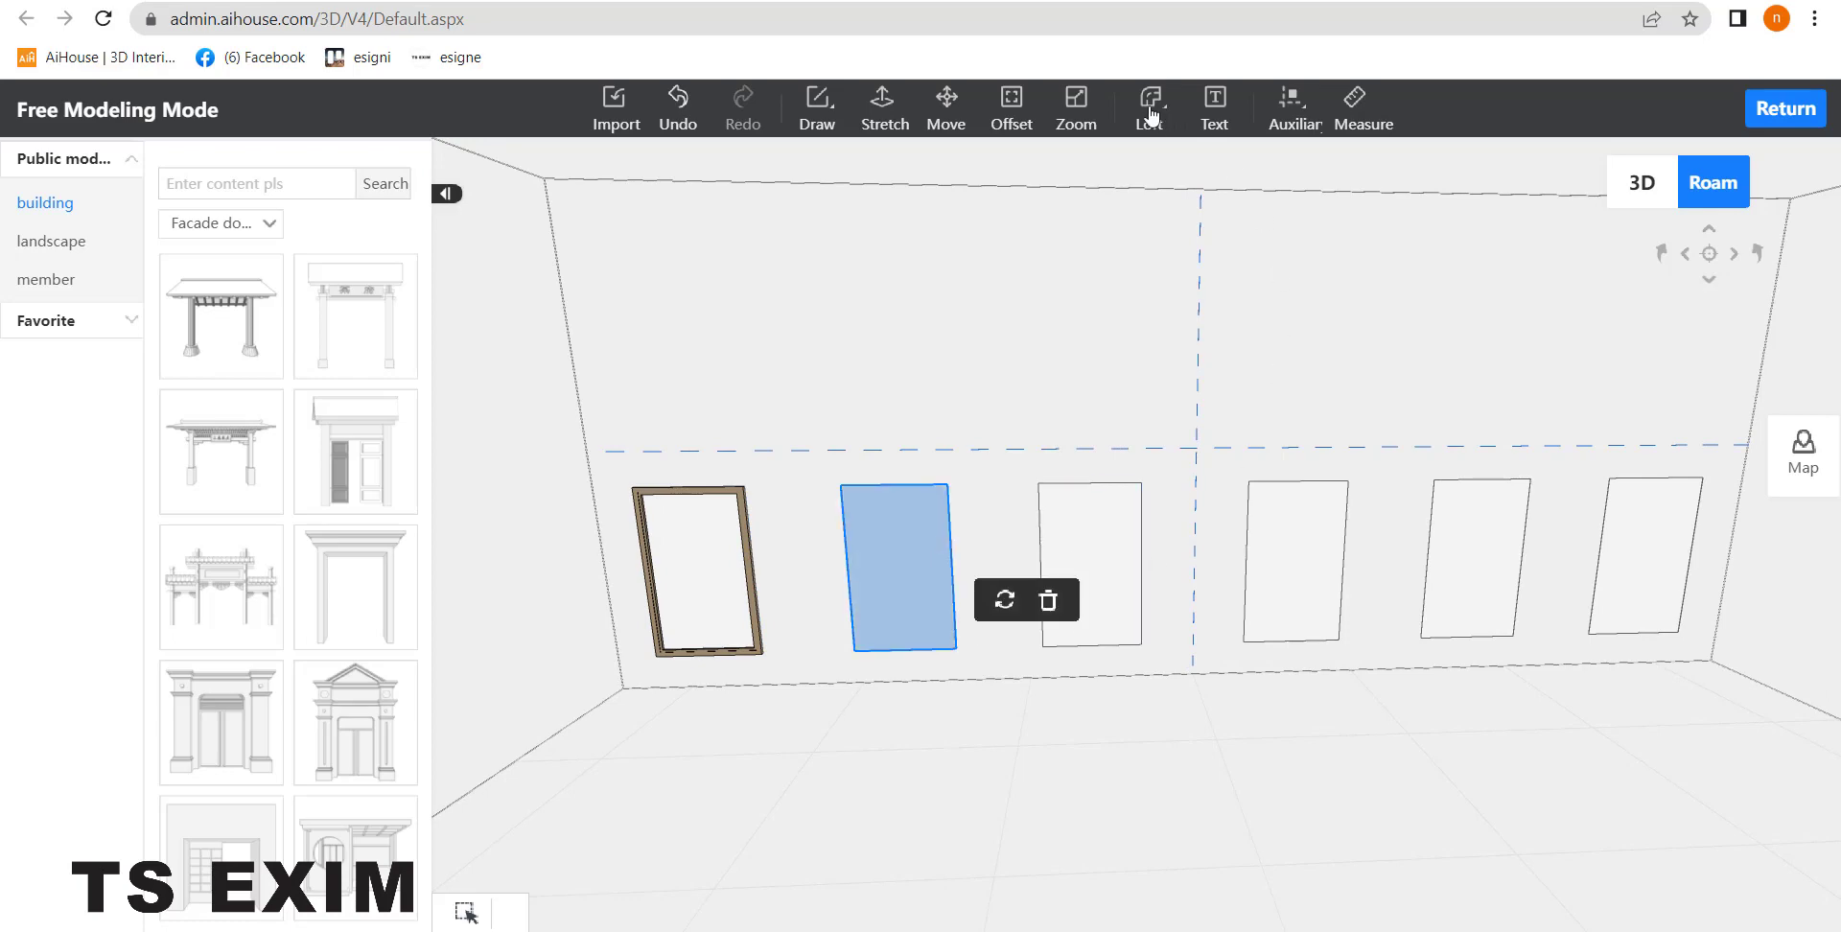
mouse_move(1151, 107)
click(1154, 168)
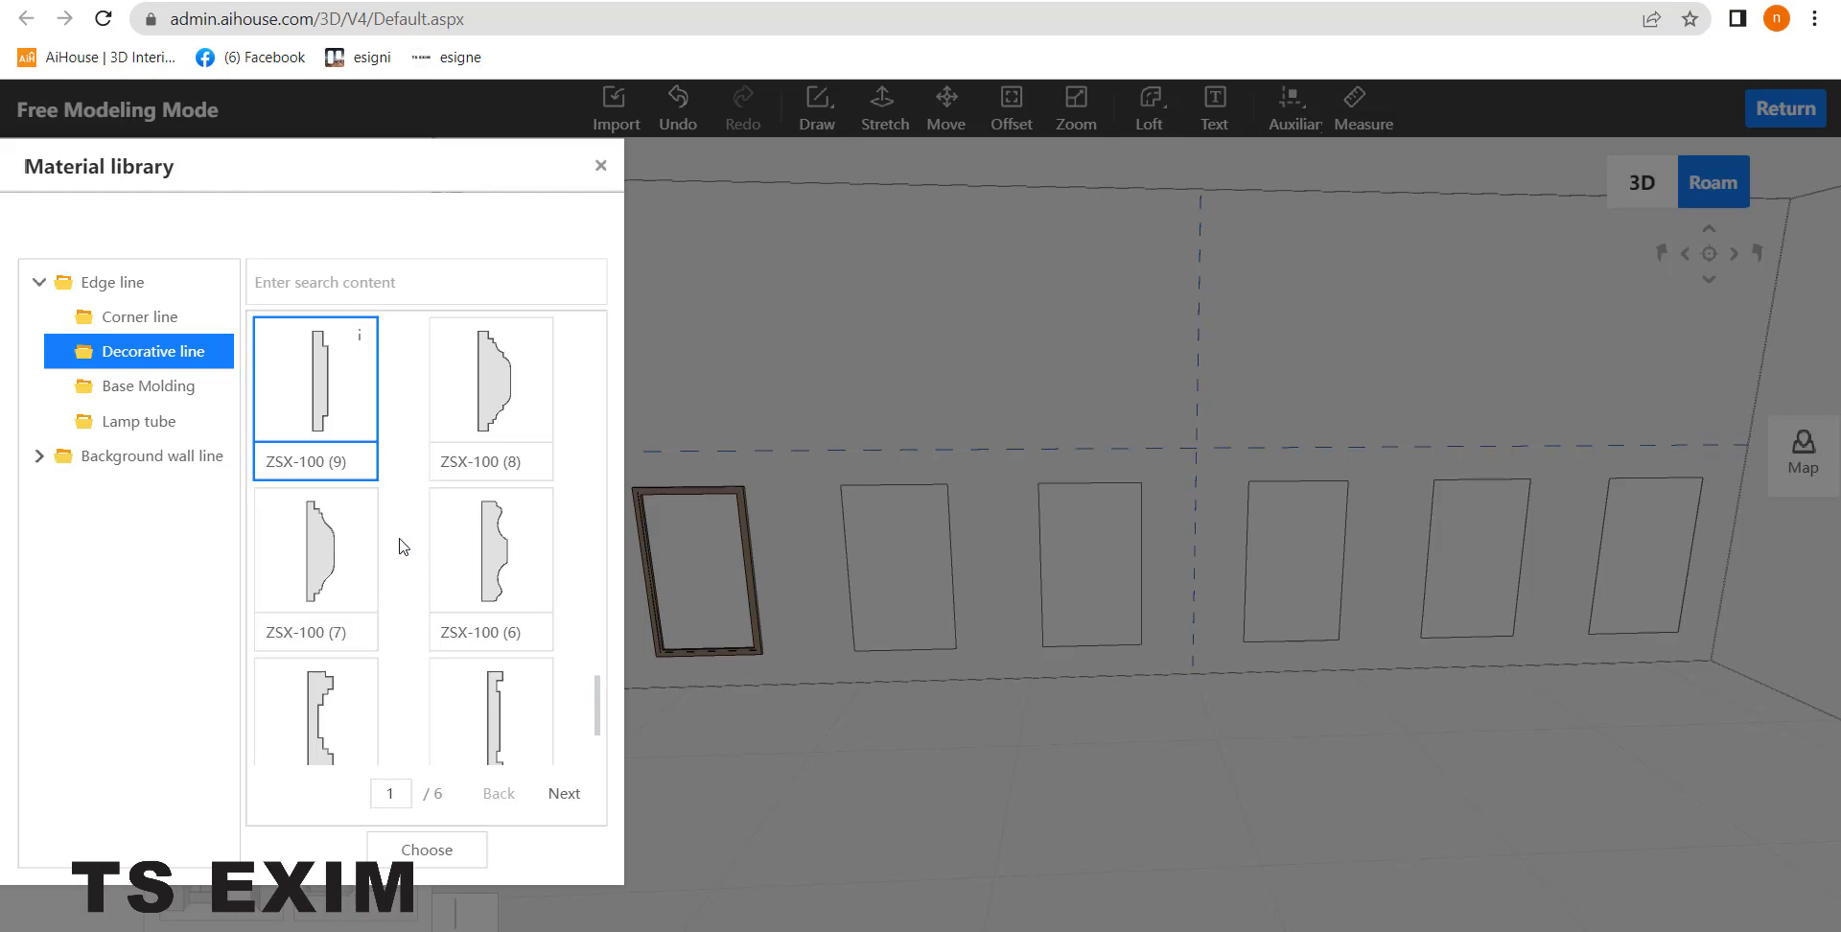
double_click(319, 368)
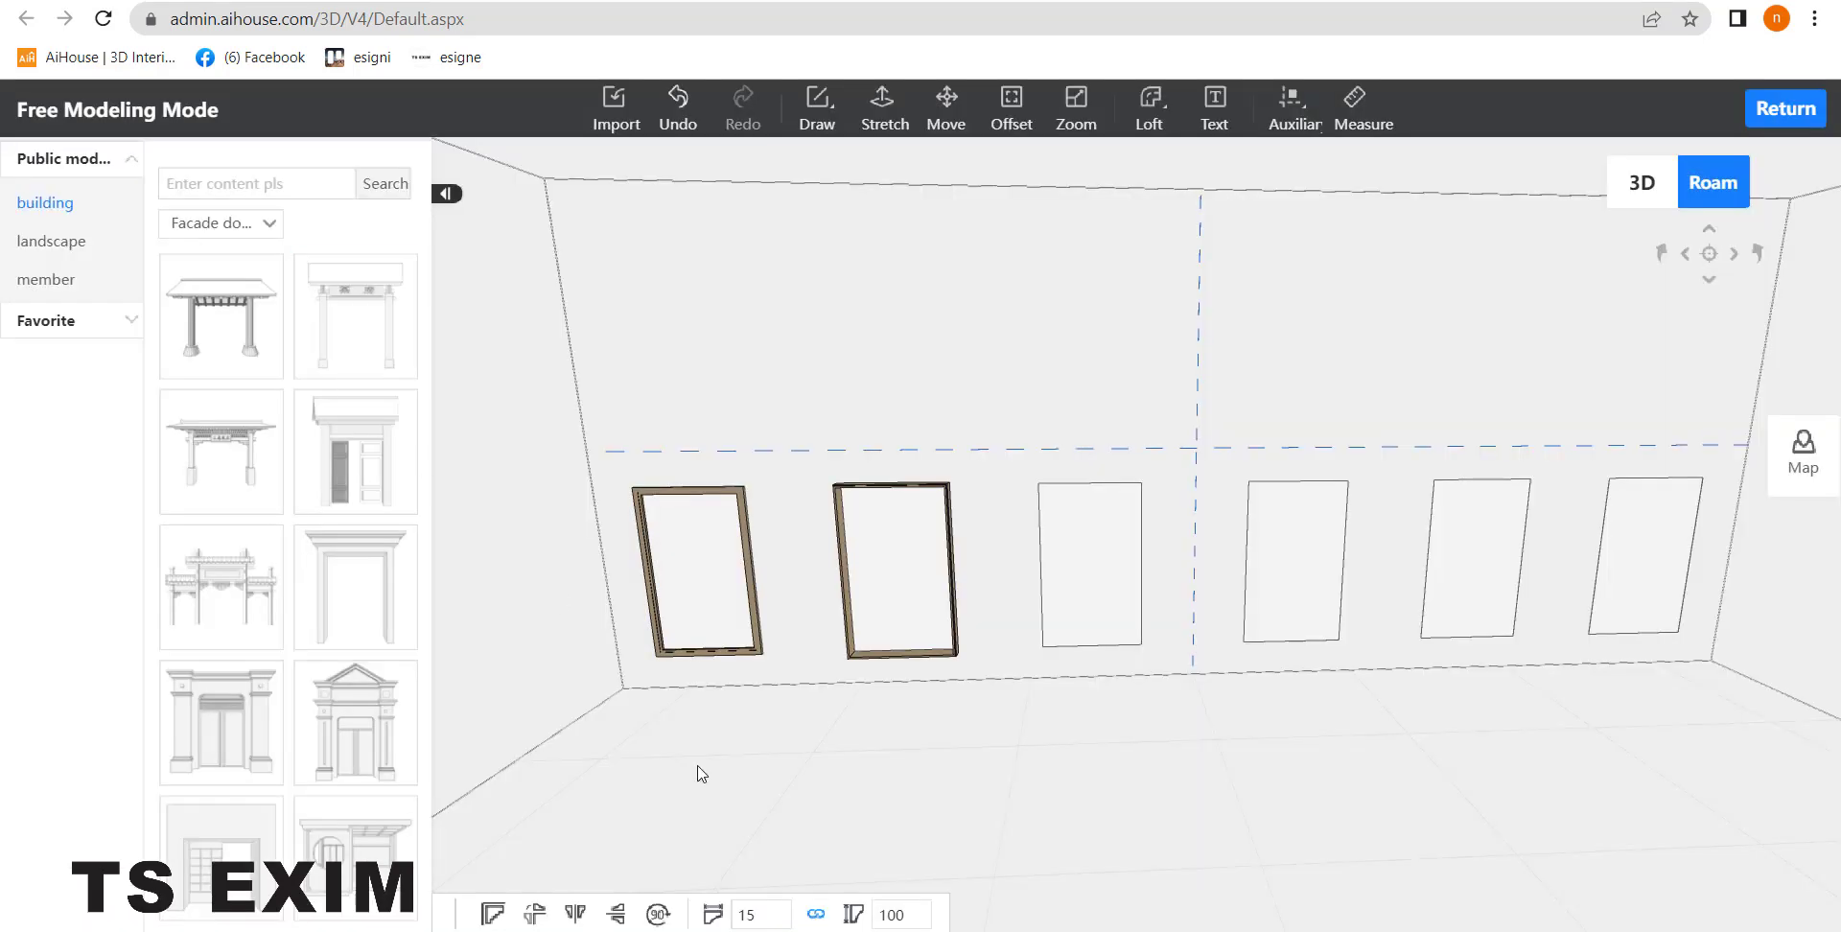
Step: Unlink the second frame profile's proportions and set its width to 40 and height to 20
scroll(719, 802, up, 2)
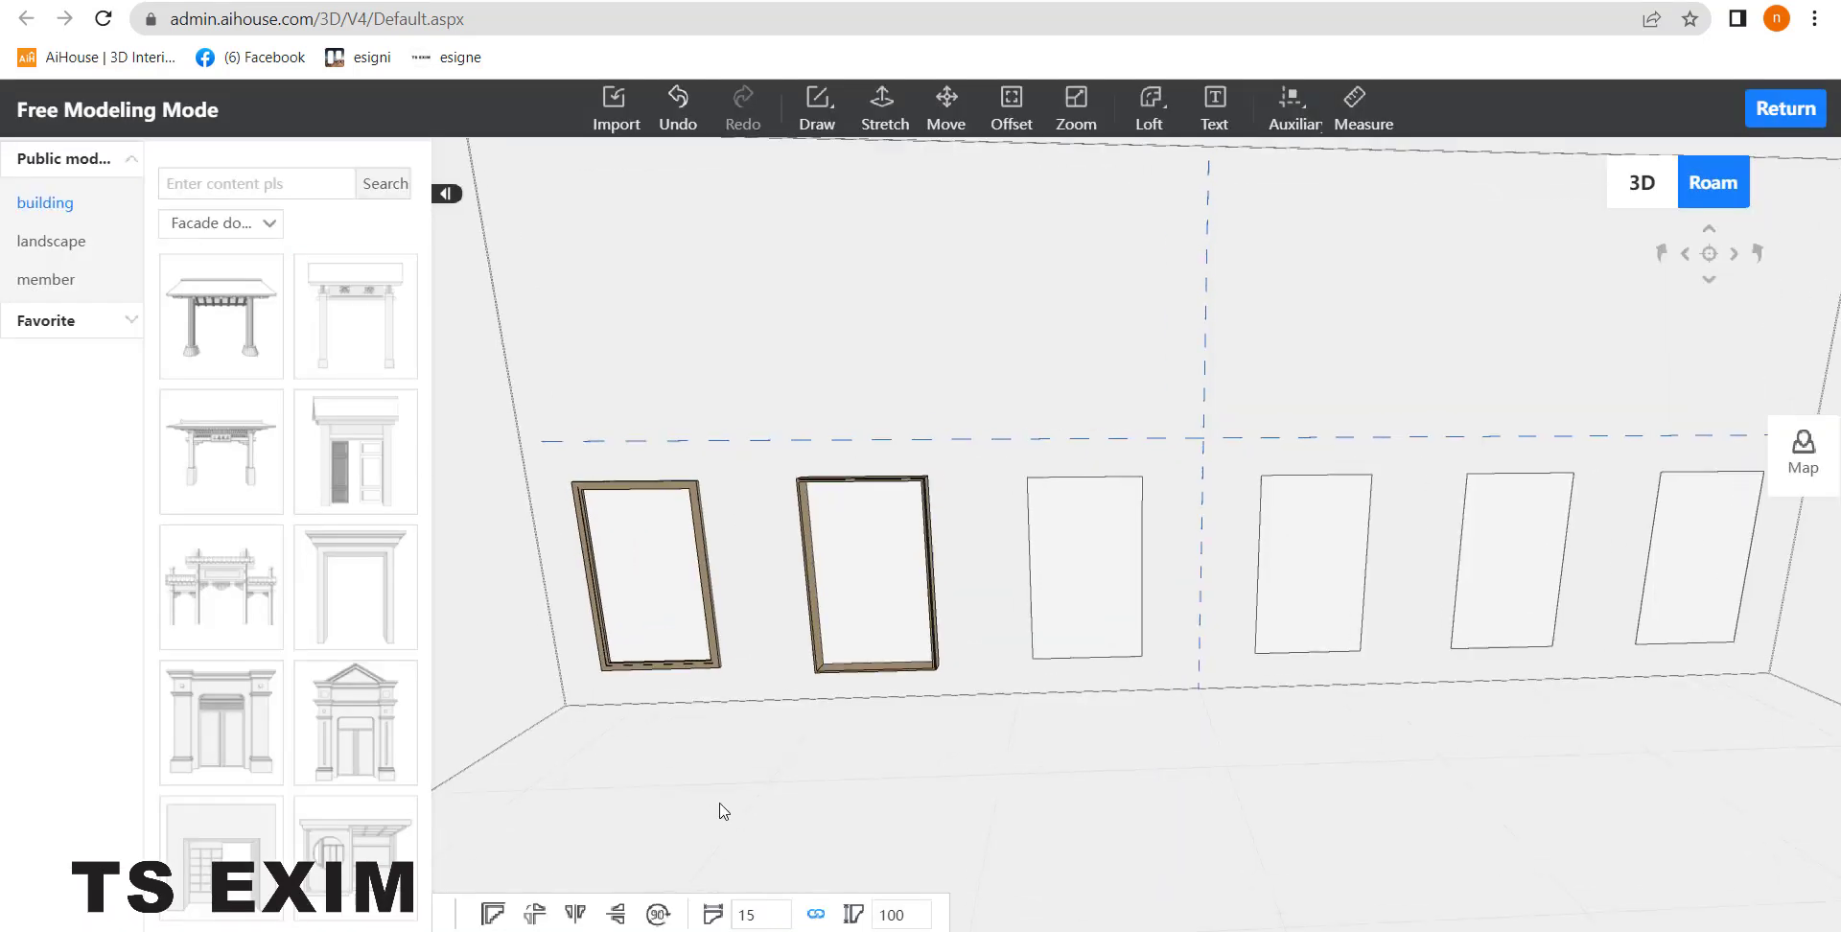
click(765, 921)
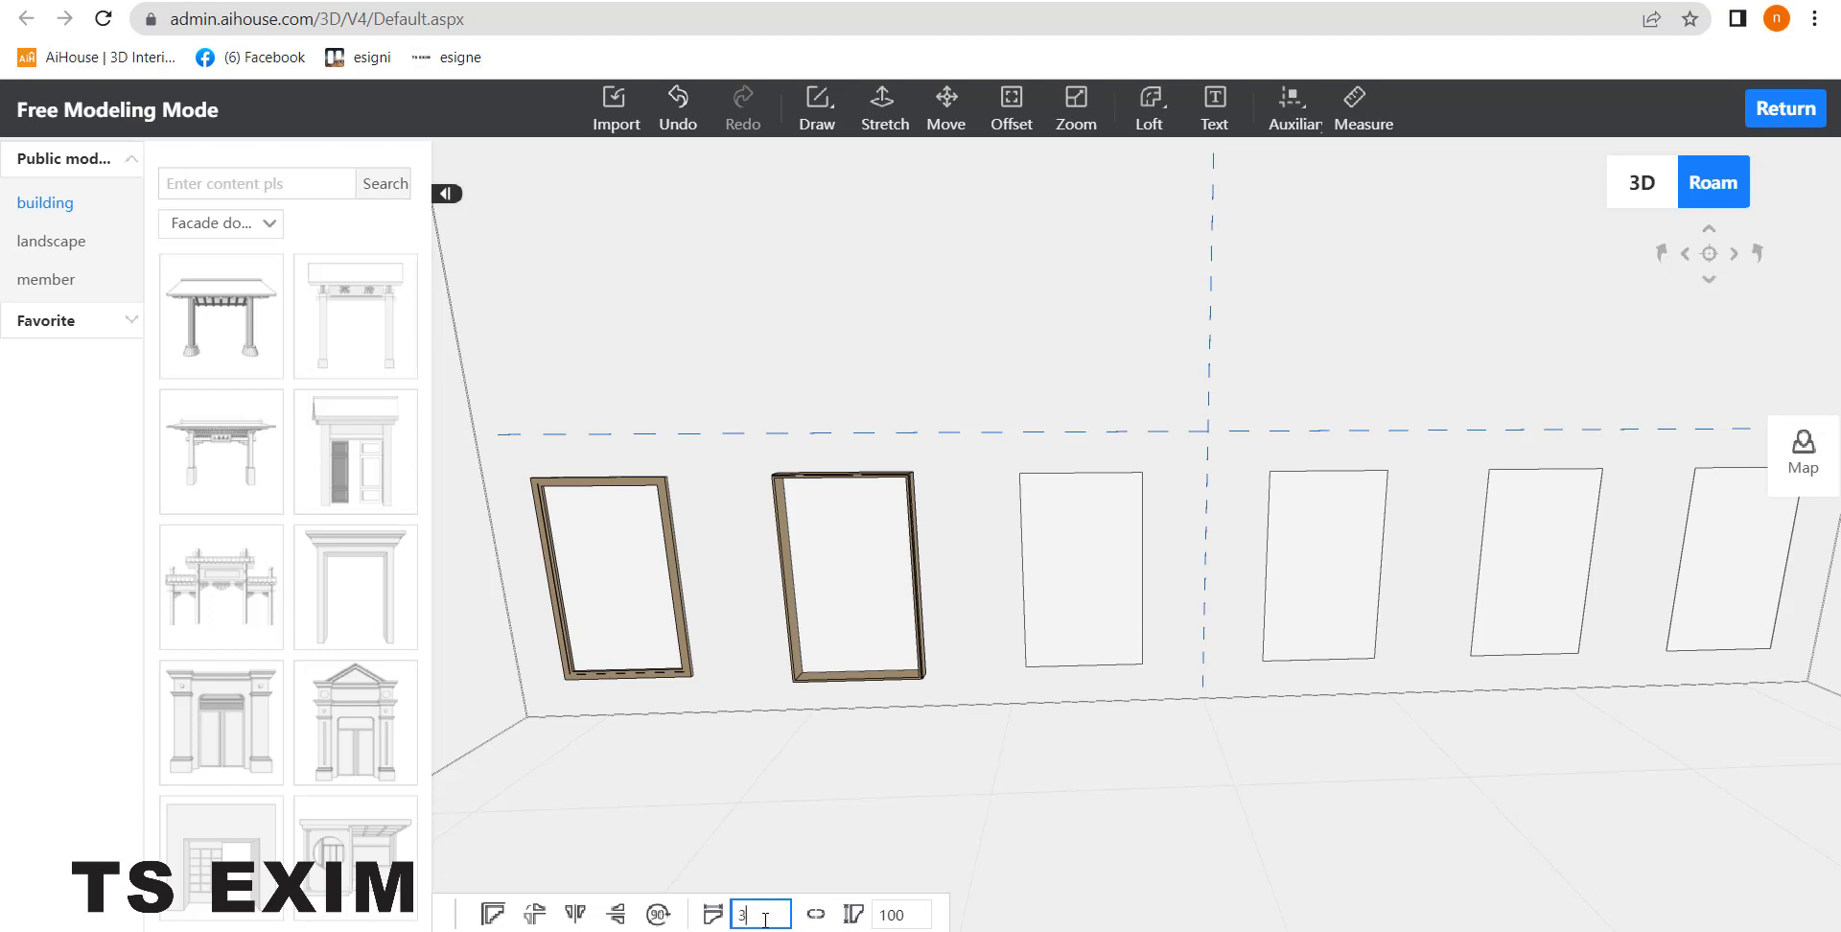
key(Return)
click(765, 919)
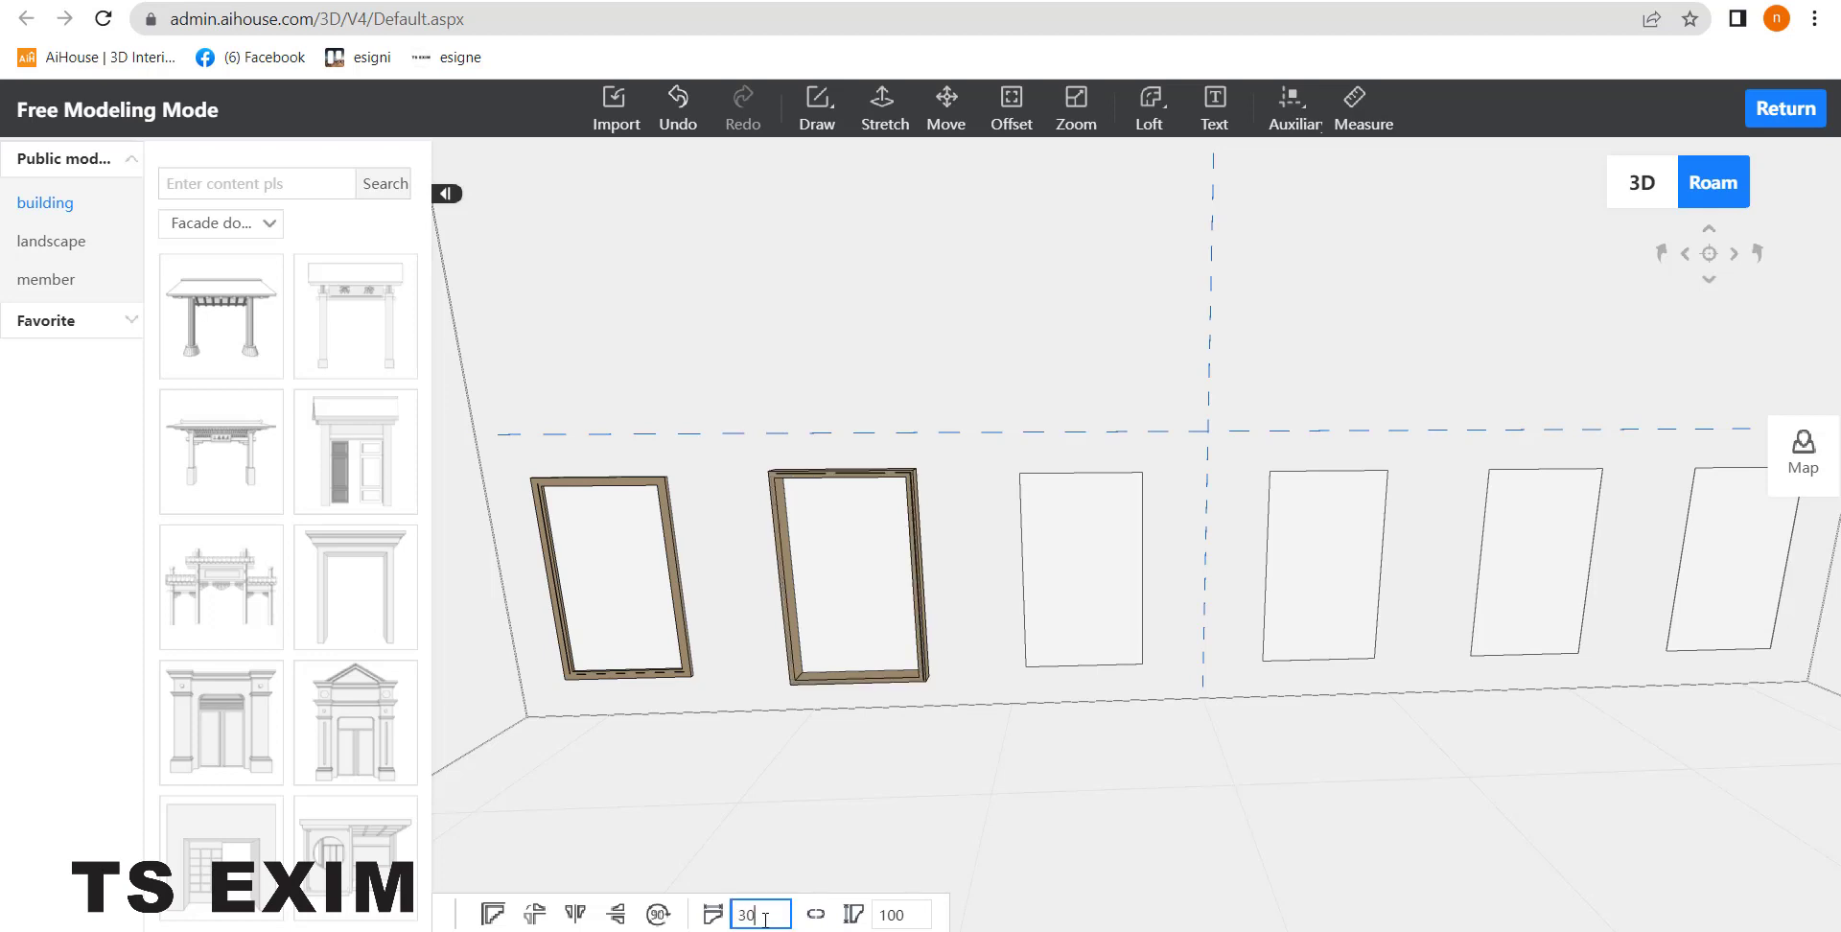
key(Return)
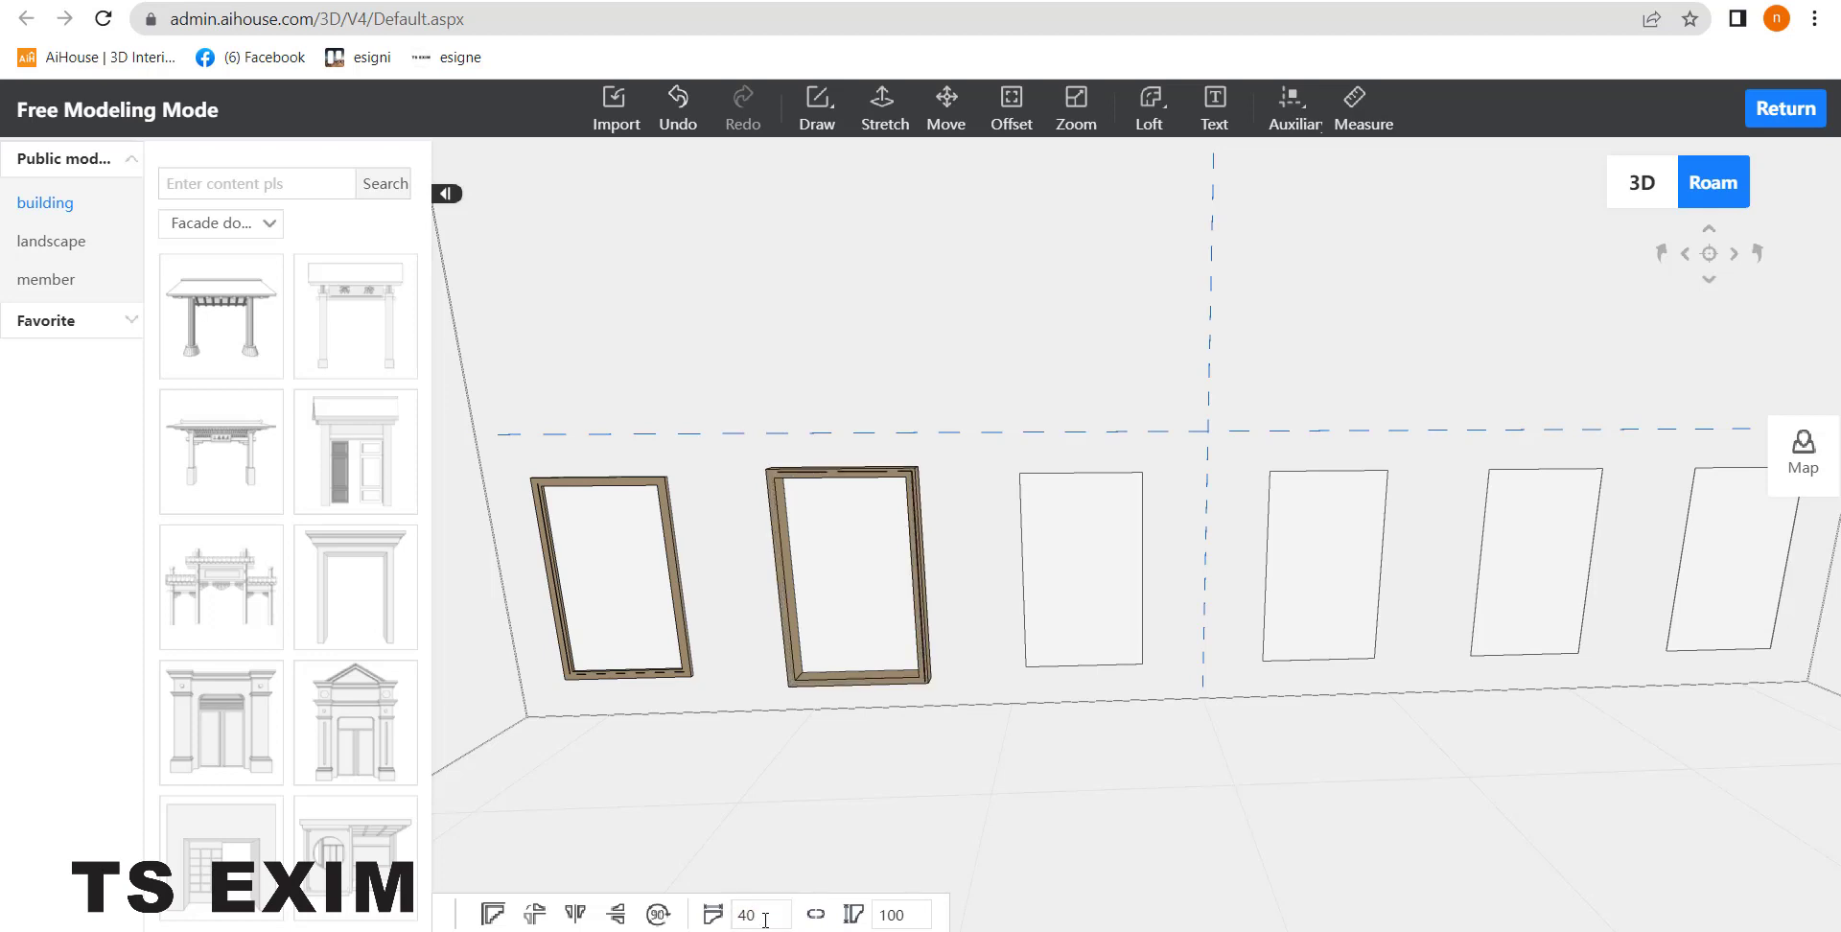
drag(916, 920, 894, 918)
key(BackSpace)
key(BackSpace)
text(20)
key(Return)
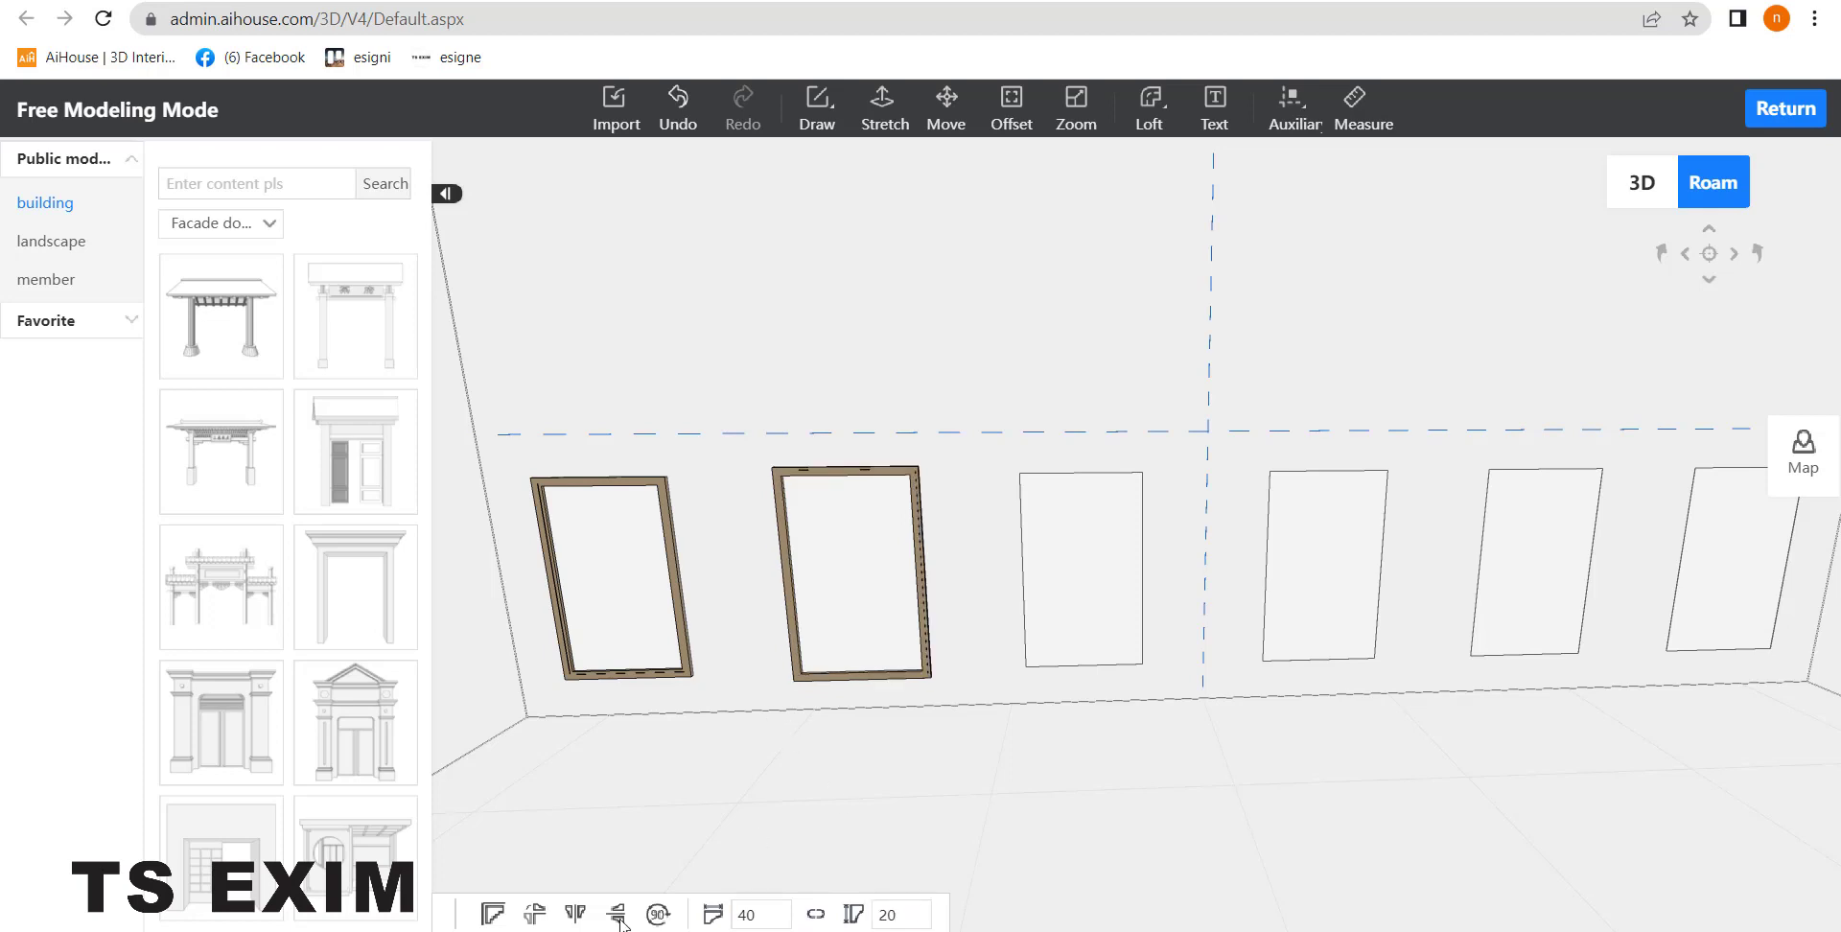
Step: Mirror the second frame's profile horizontally so the molding sits inside the rectangle's outline
click(537, 919)
click(537, 920)
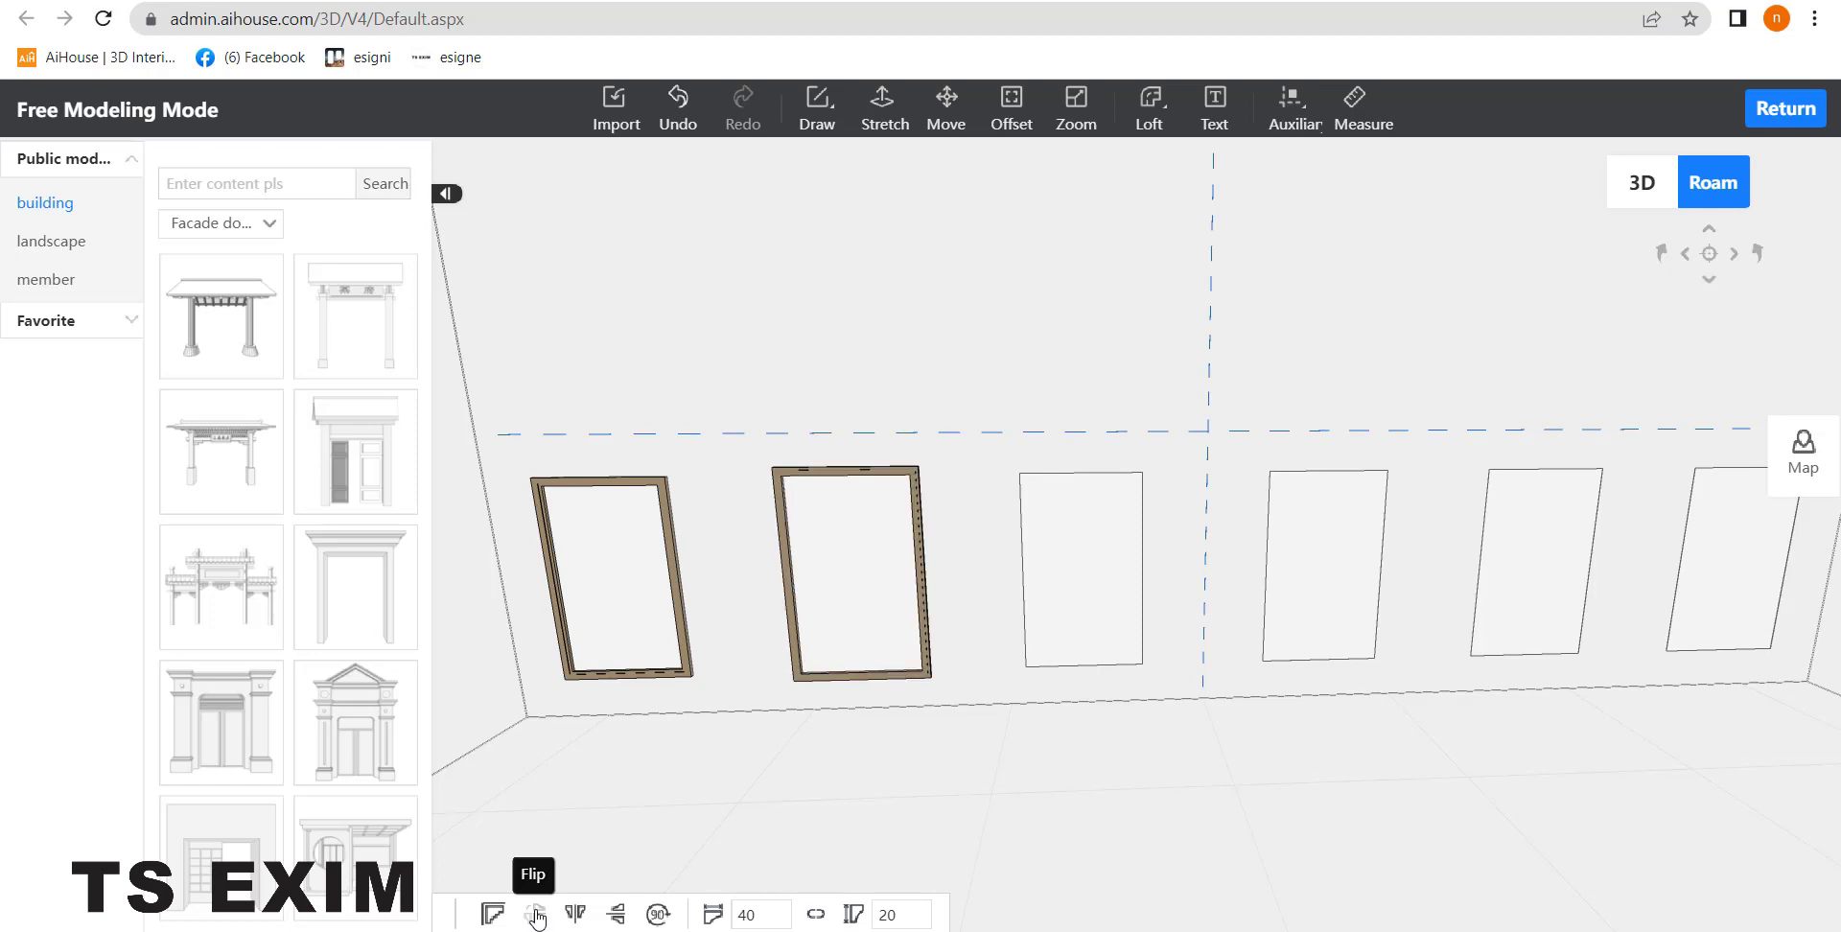
click(574, 915)
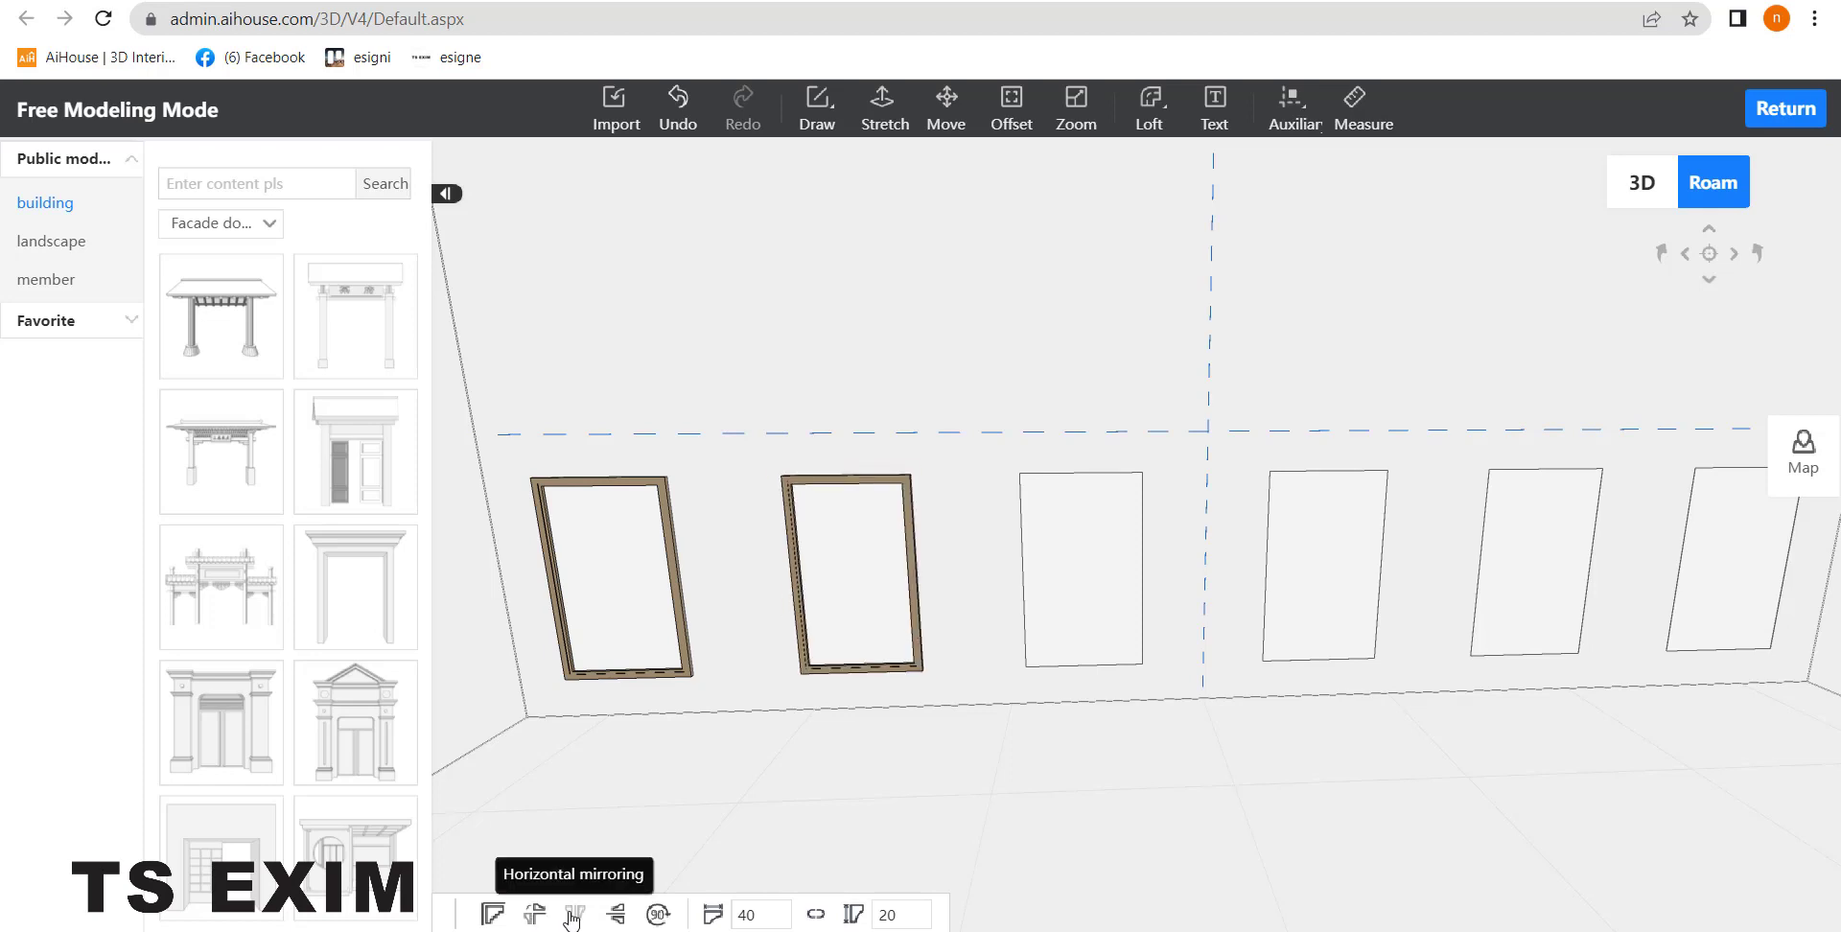
scroll(832, 727, up, 3)
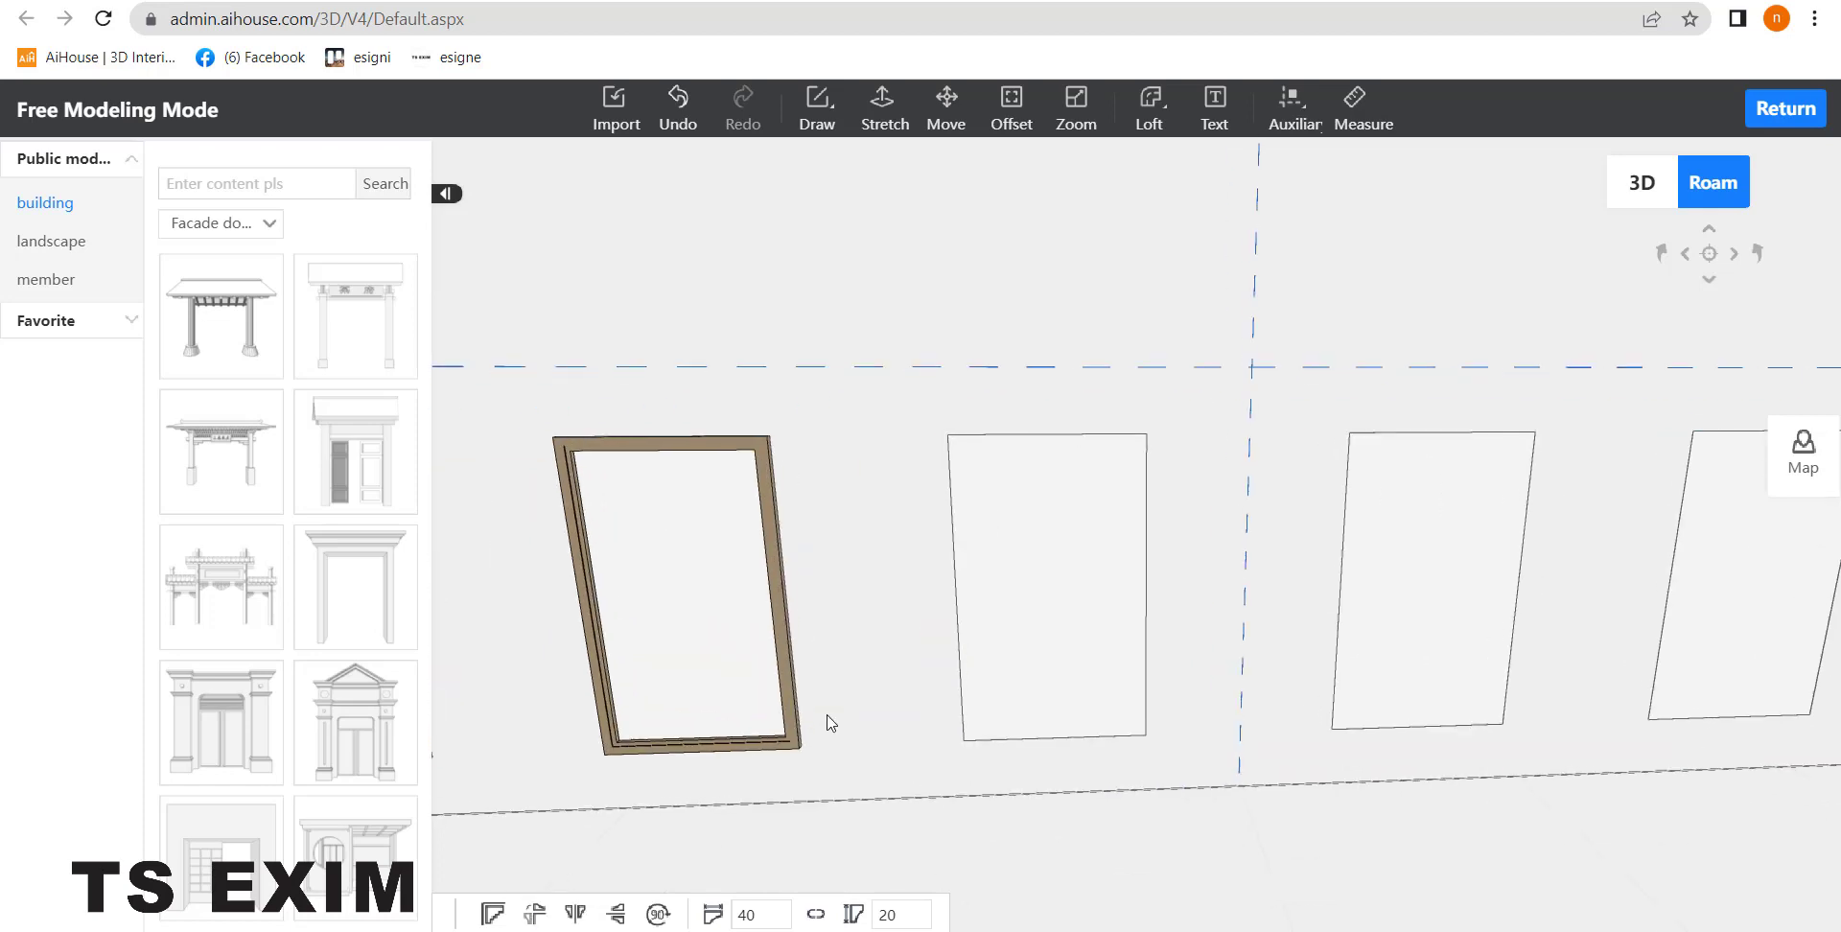
Step: Set the second frame profile's height to 40
key(Left)
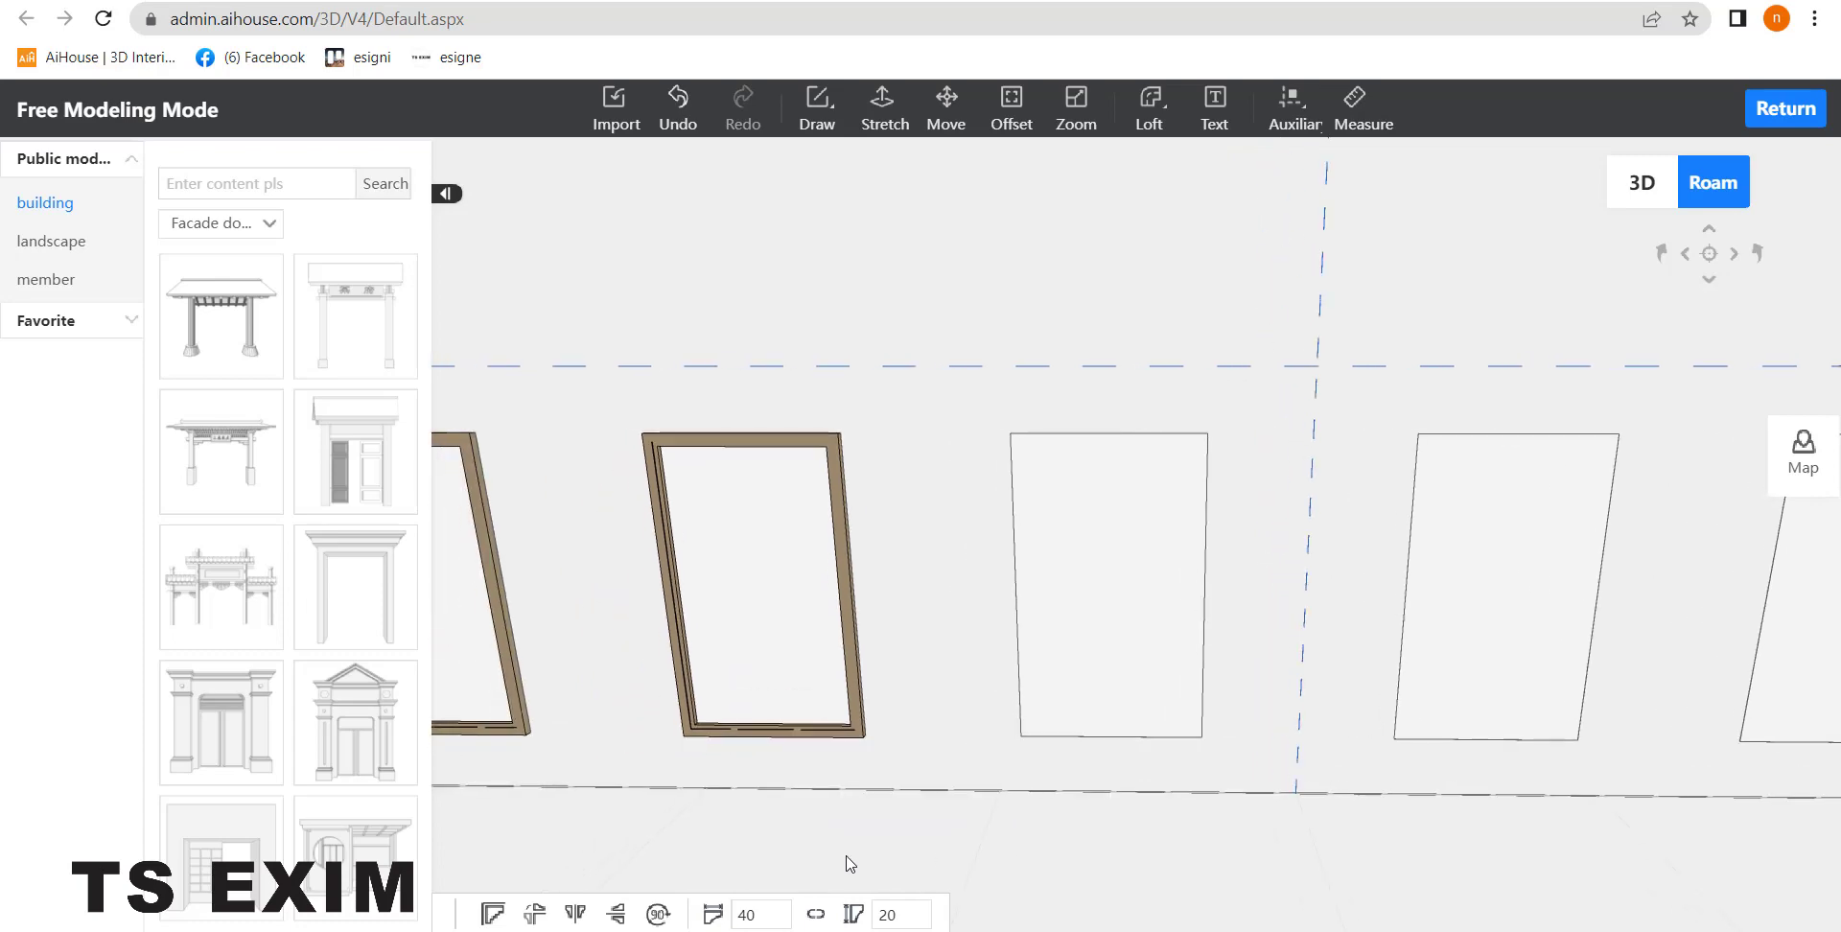
double_click(880, 924)
text(40)
key(Return)
key(Left)
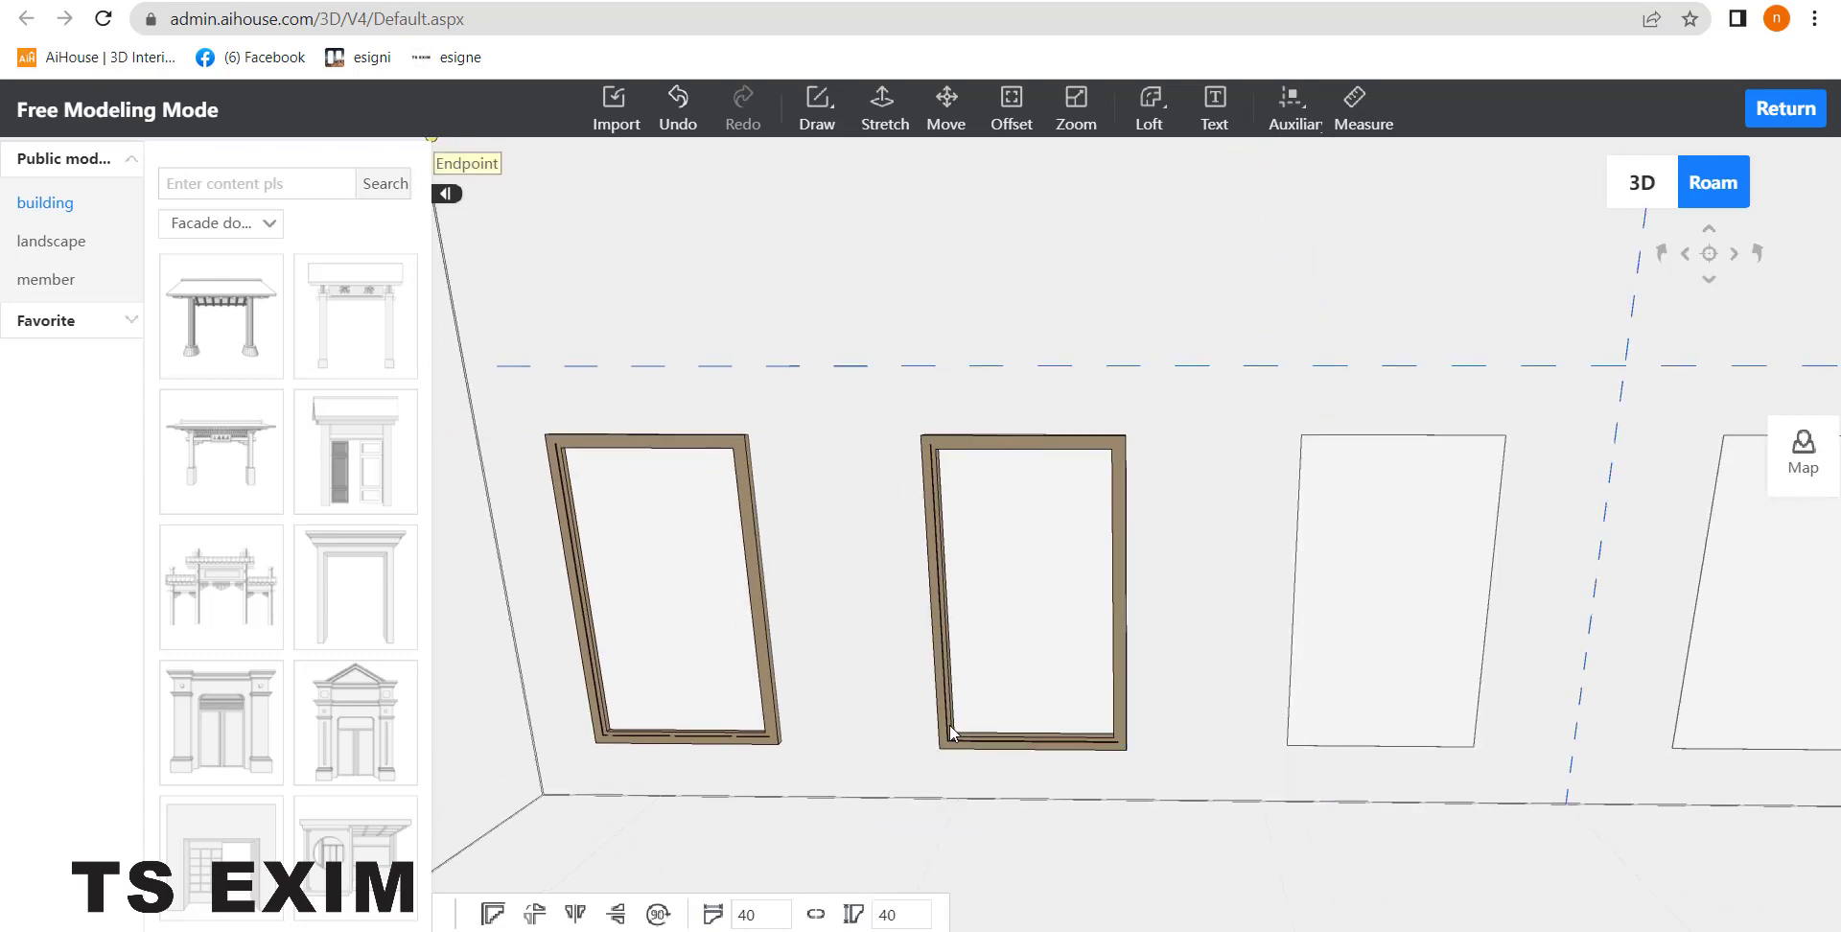
Step: Loft the decorative line ZSX-100 (9) around the third rectangle, just before the vertical auxiliary line
scroll(872, 546, down, 3)
click(1228, 547)
click(1149, 110)
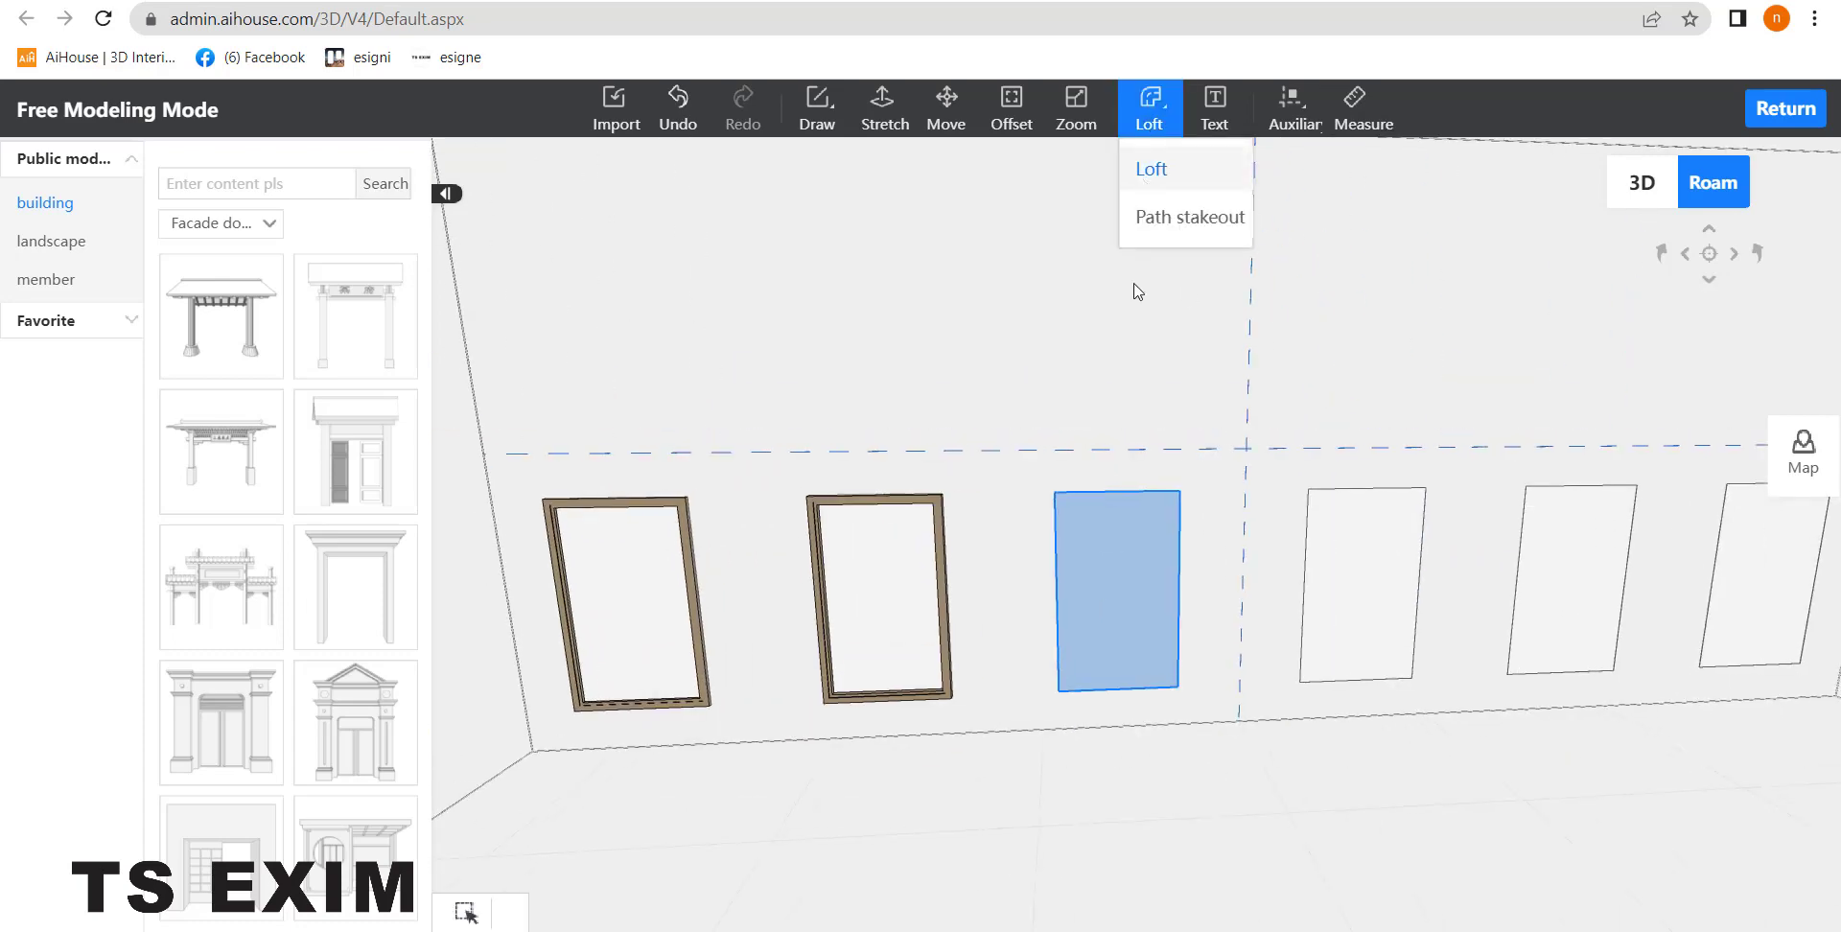
click(1192, 218)
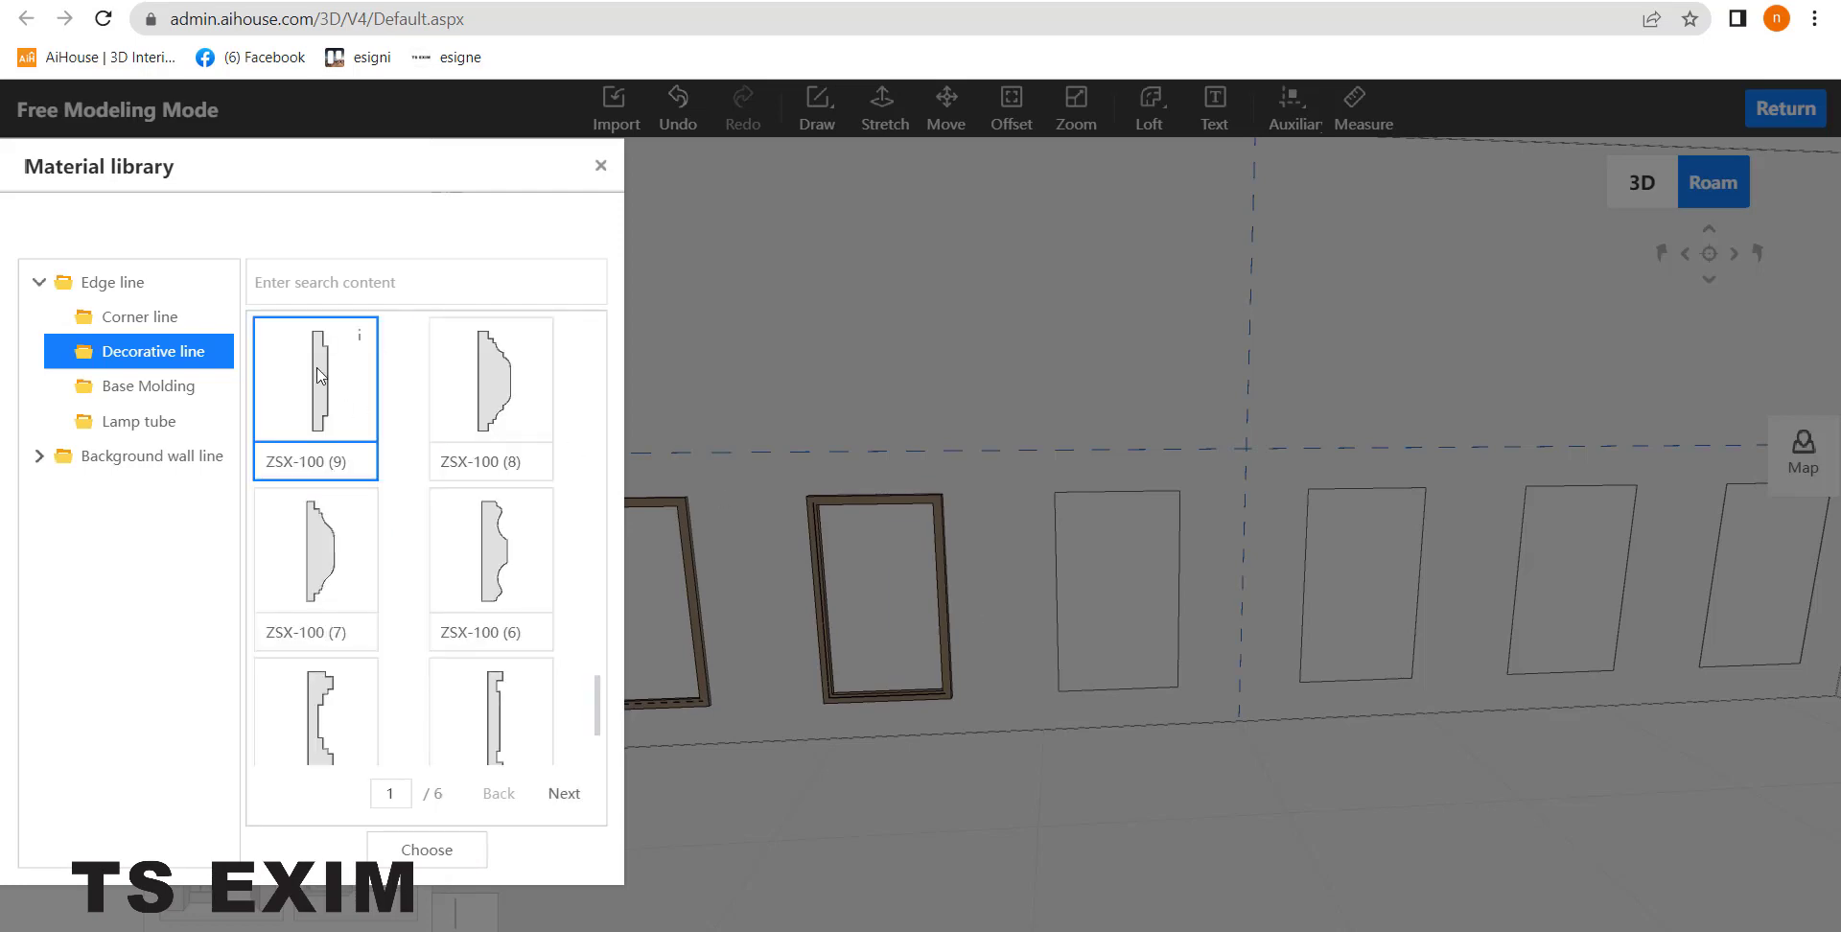
double_click(320, 376)
Step: Unlink the third frame profile's proportions and set both its width and height to 40
click(815, 915)
double_click(752, 915)
text(40)
key(Return)
double_click(893, 915)
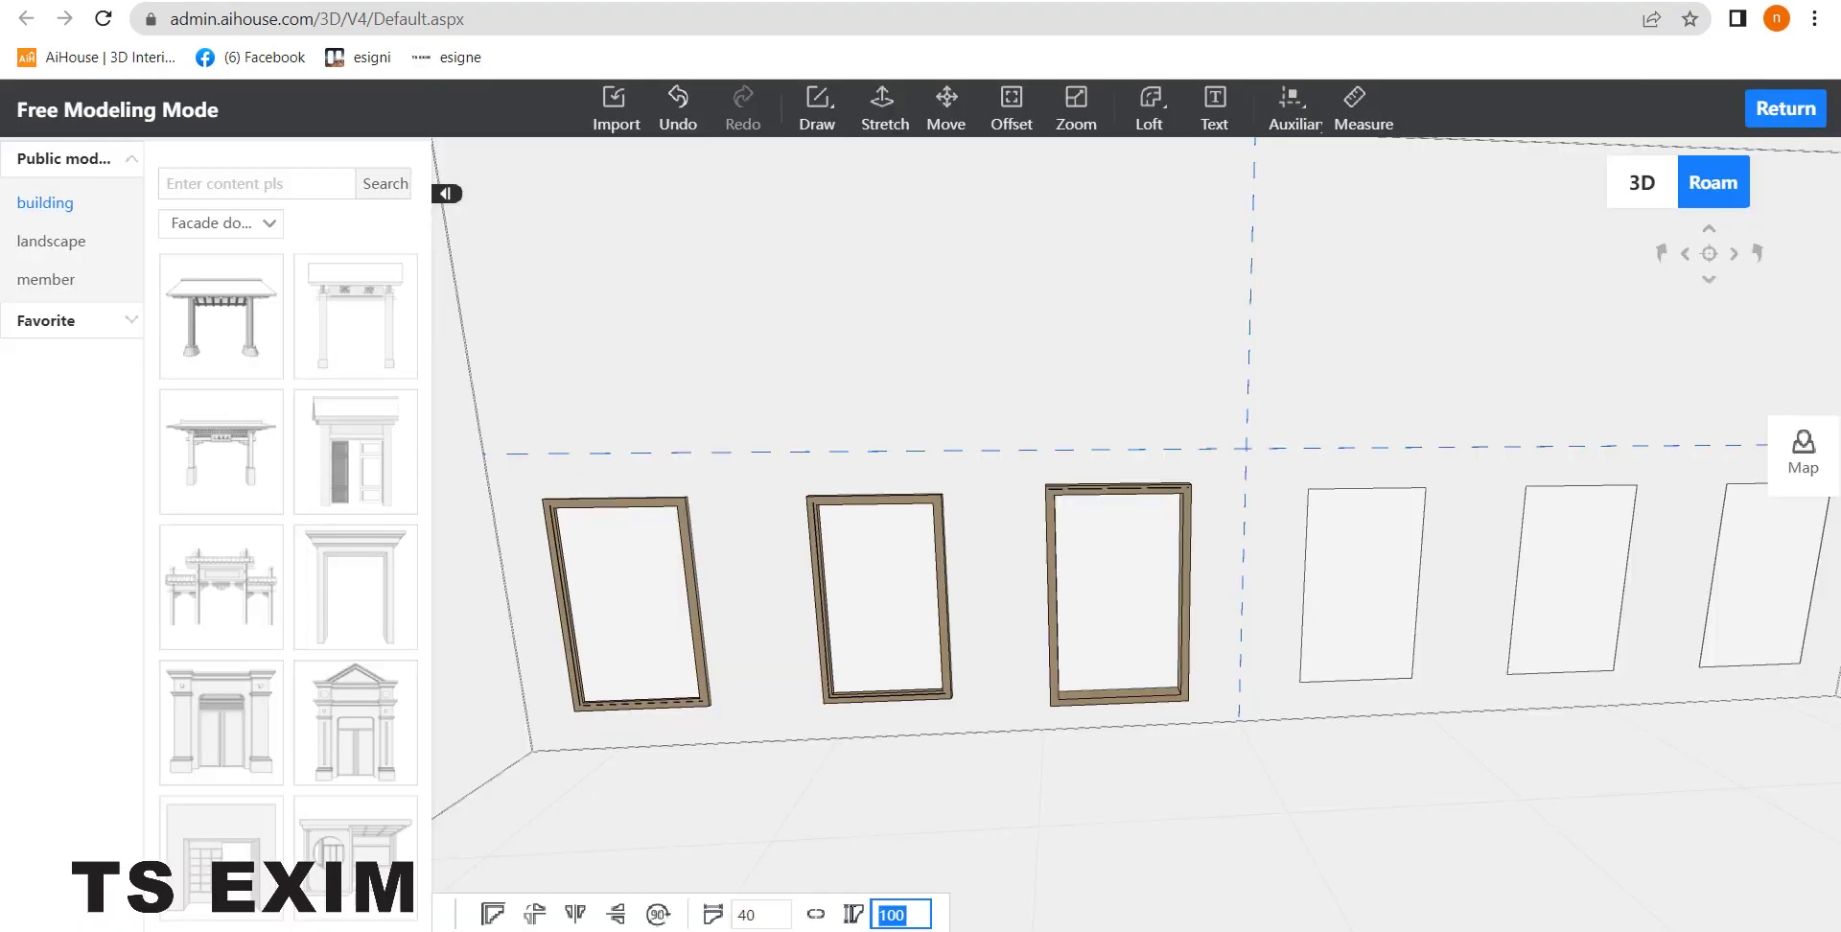
text(40)
key(Return)
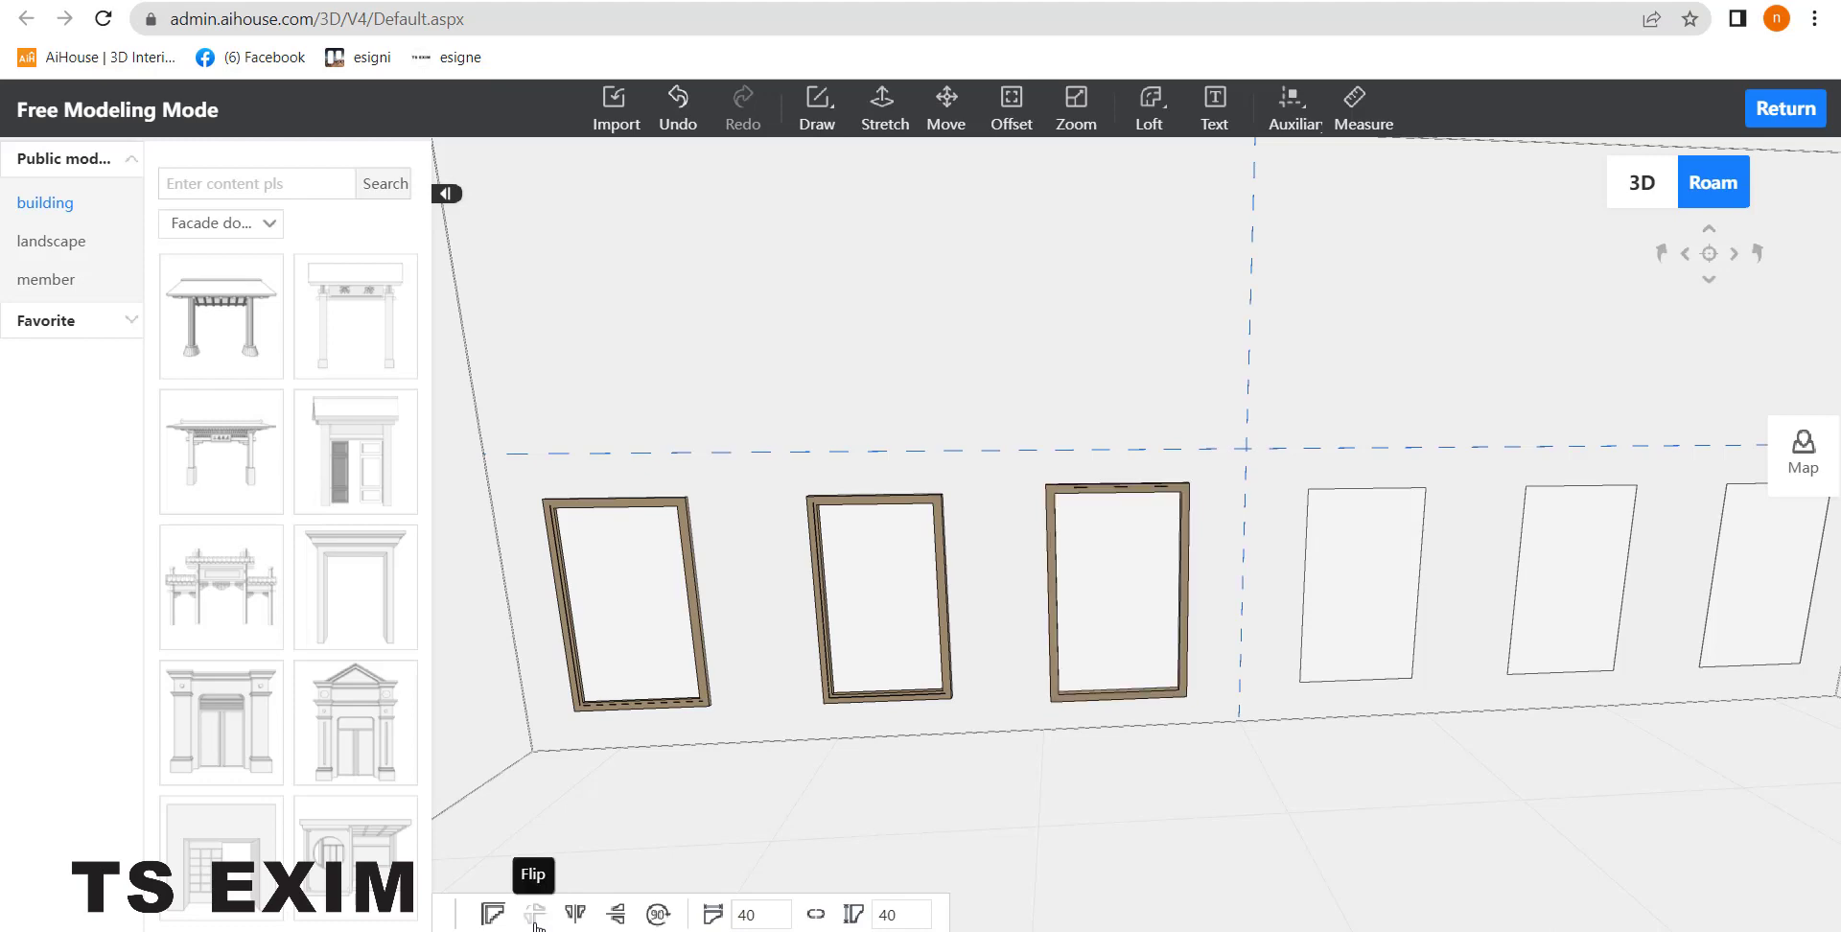
Step: Mirror the third frame's molding profile horizontally
click(576, 921)
Step: Loft the decorative line ZSX-100 (9) around the fourth rectangle, just past the vertical auxiliary line
drag(723, 880, 1147, 755)
click(1174, 611)
click(1168, 113)
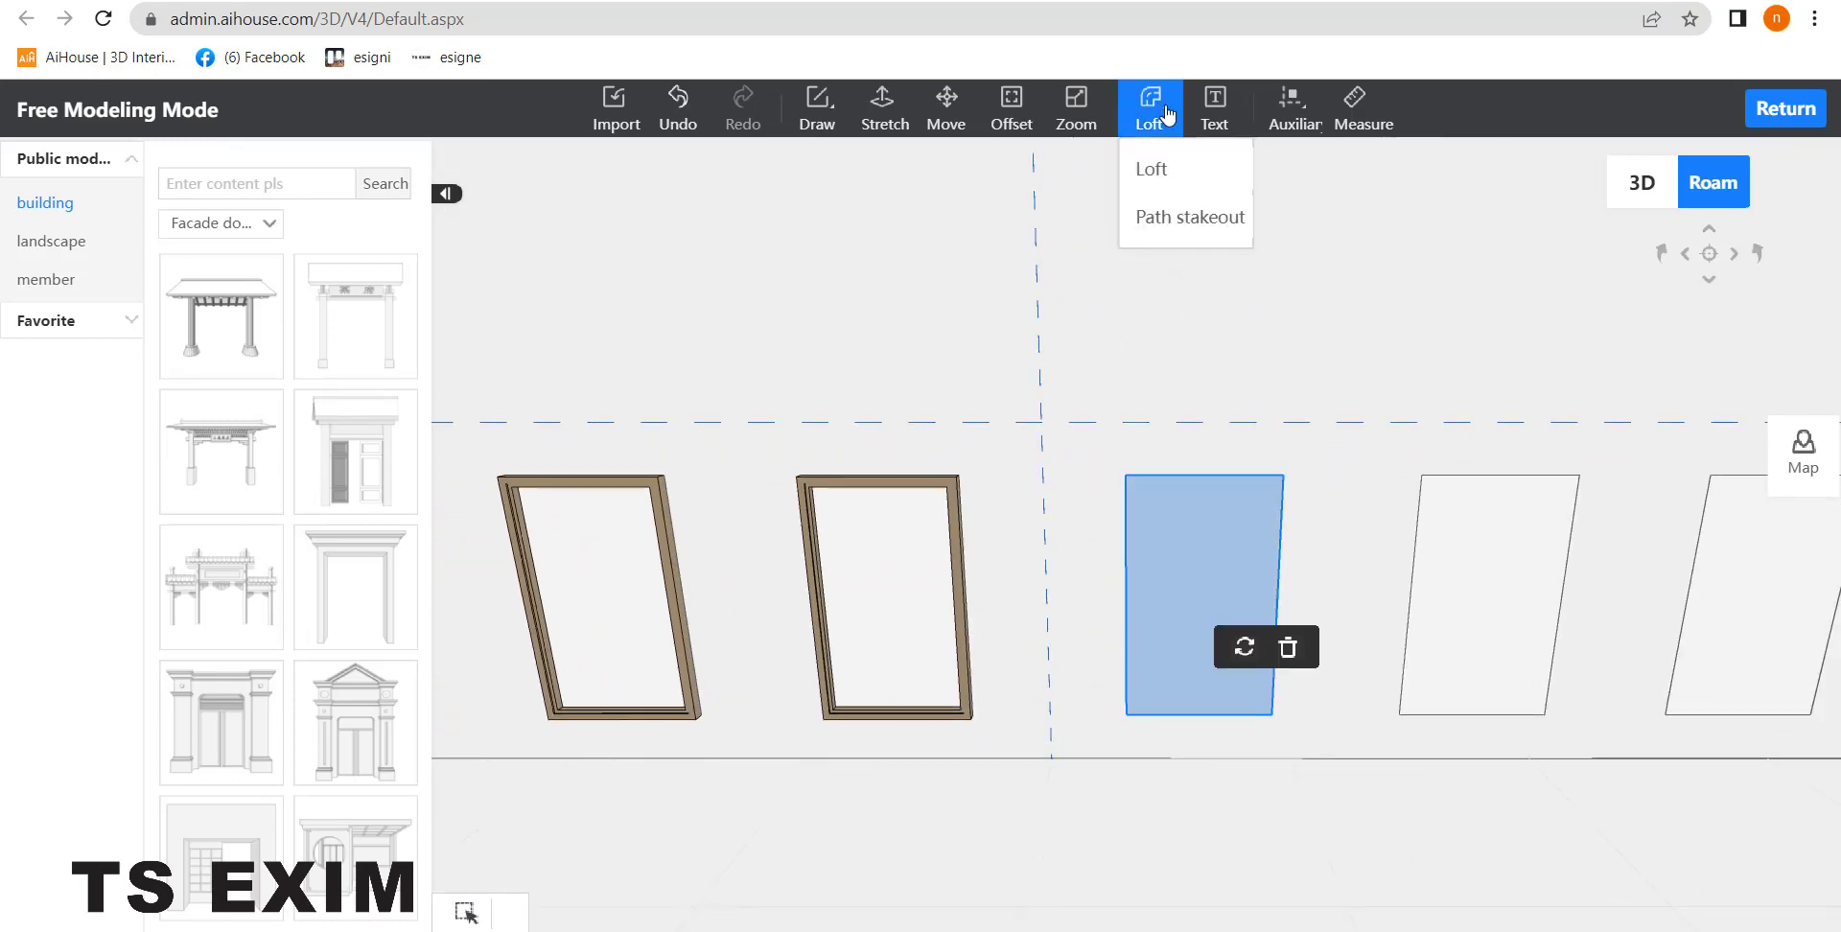
click(1151, 169)
double_click(321, 408)
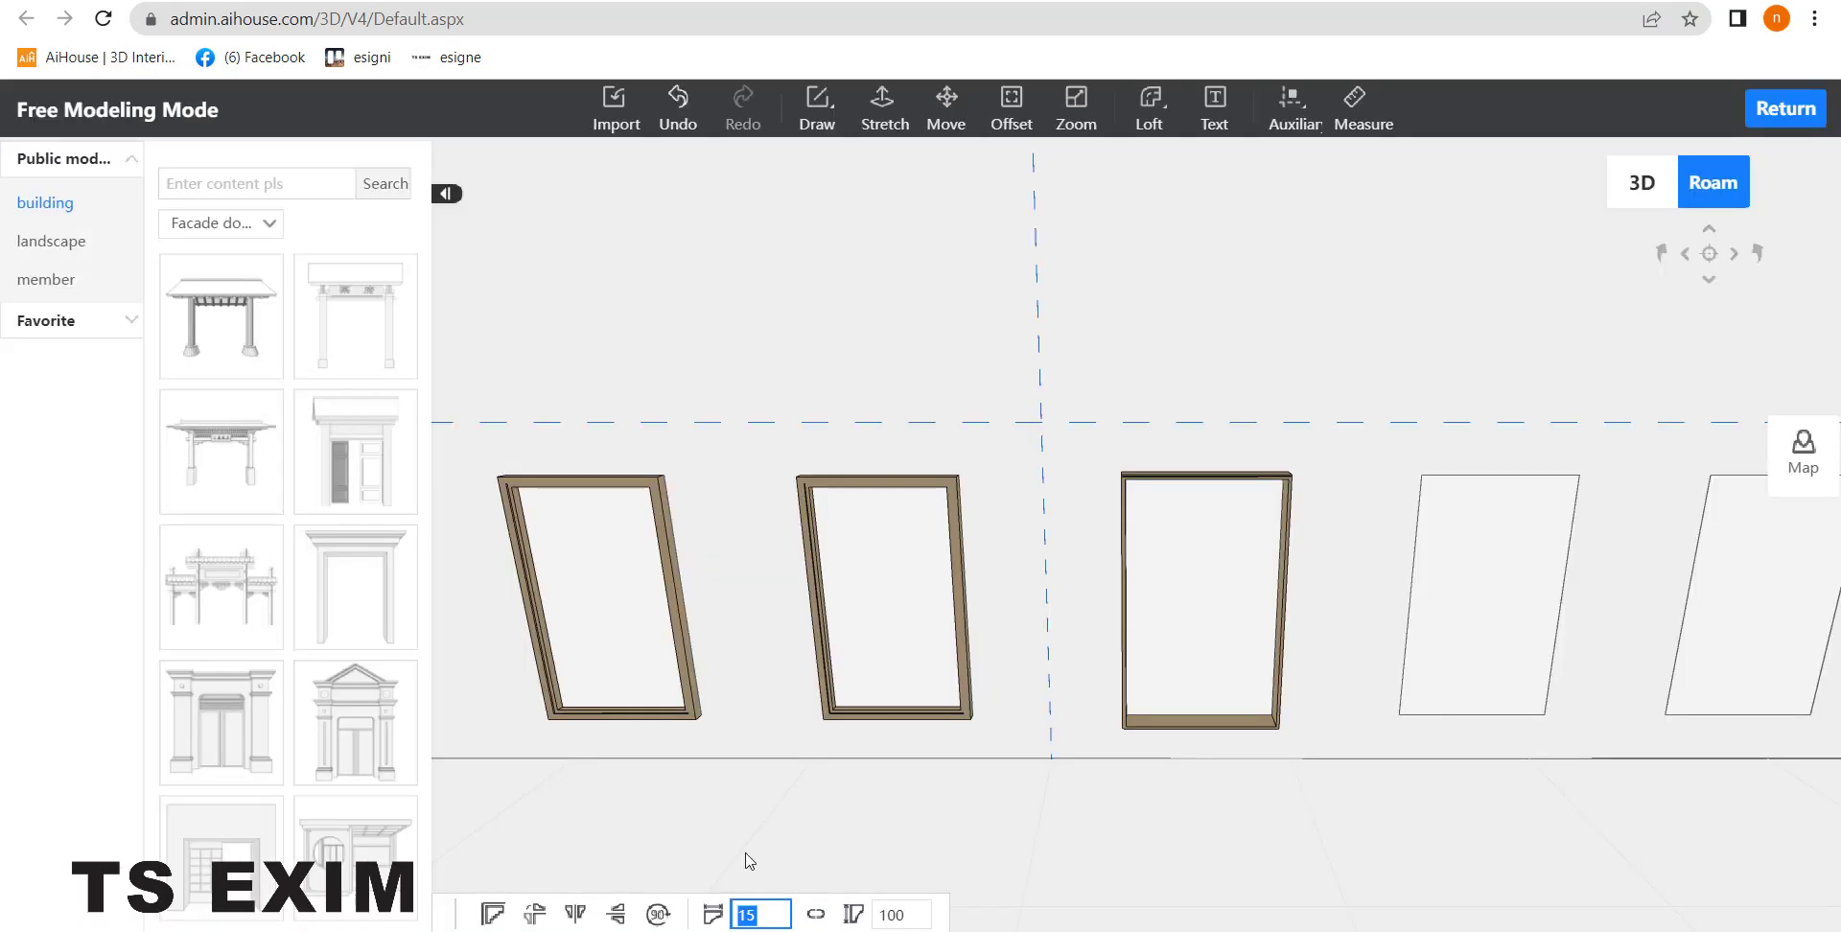
Step: Set the fourth frame profile's width and height to 40 and mirror it horizontally
text(40)
key(Return)
click(885, 911)
key(BackSpace)
key(Return)
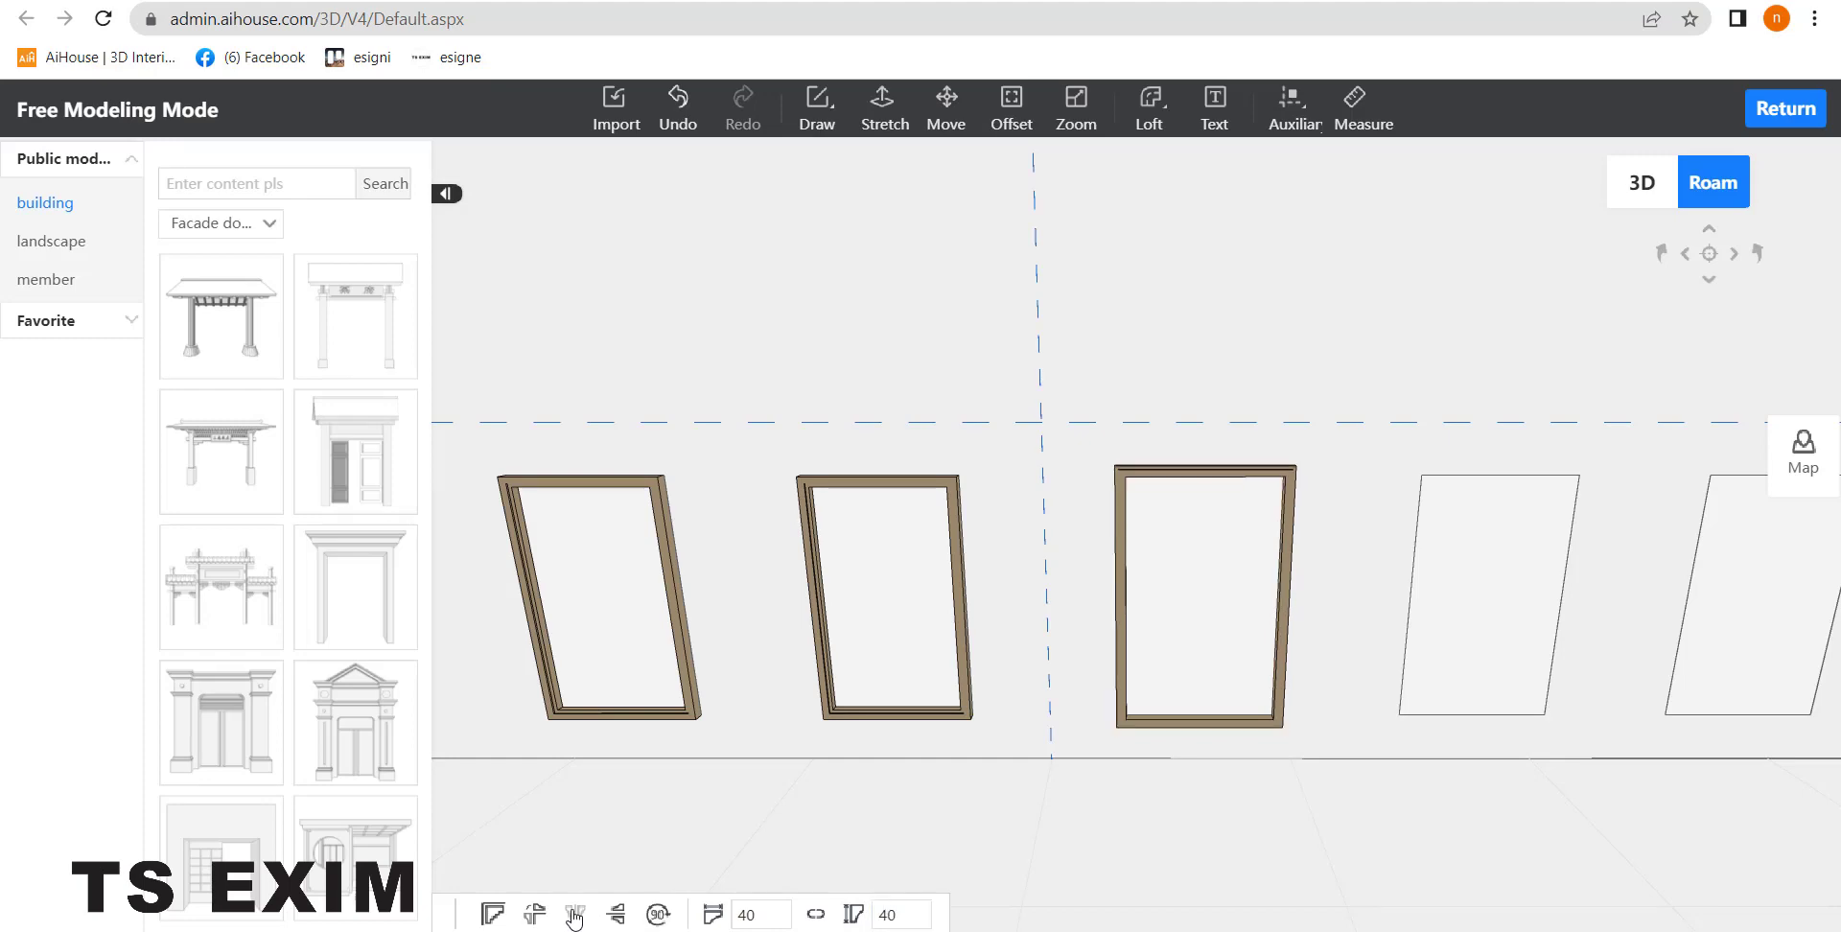
click(575, 916)
Step: Loft the decorative line ZSX-100 (9) around the fifth rectangle
drag(945, 856, 1262, 739)
scroll(1301, 612, up, 3)
click(1302, 612)
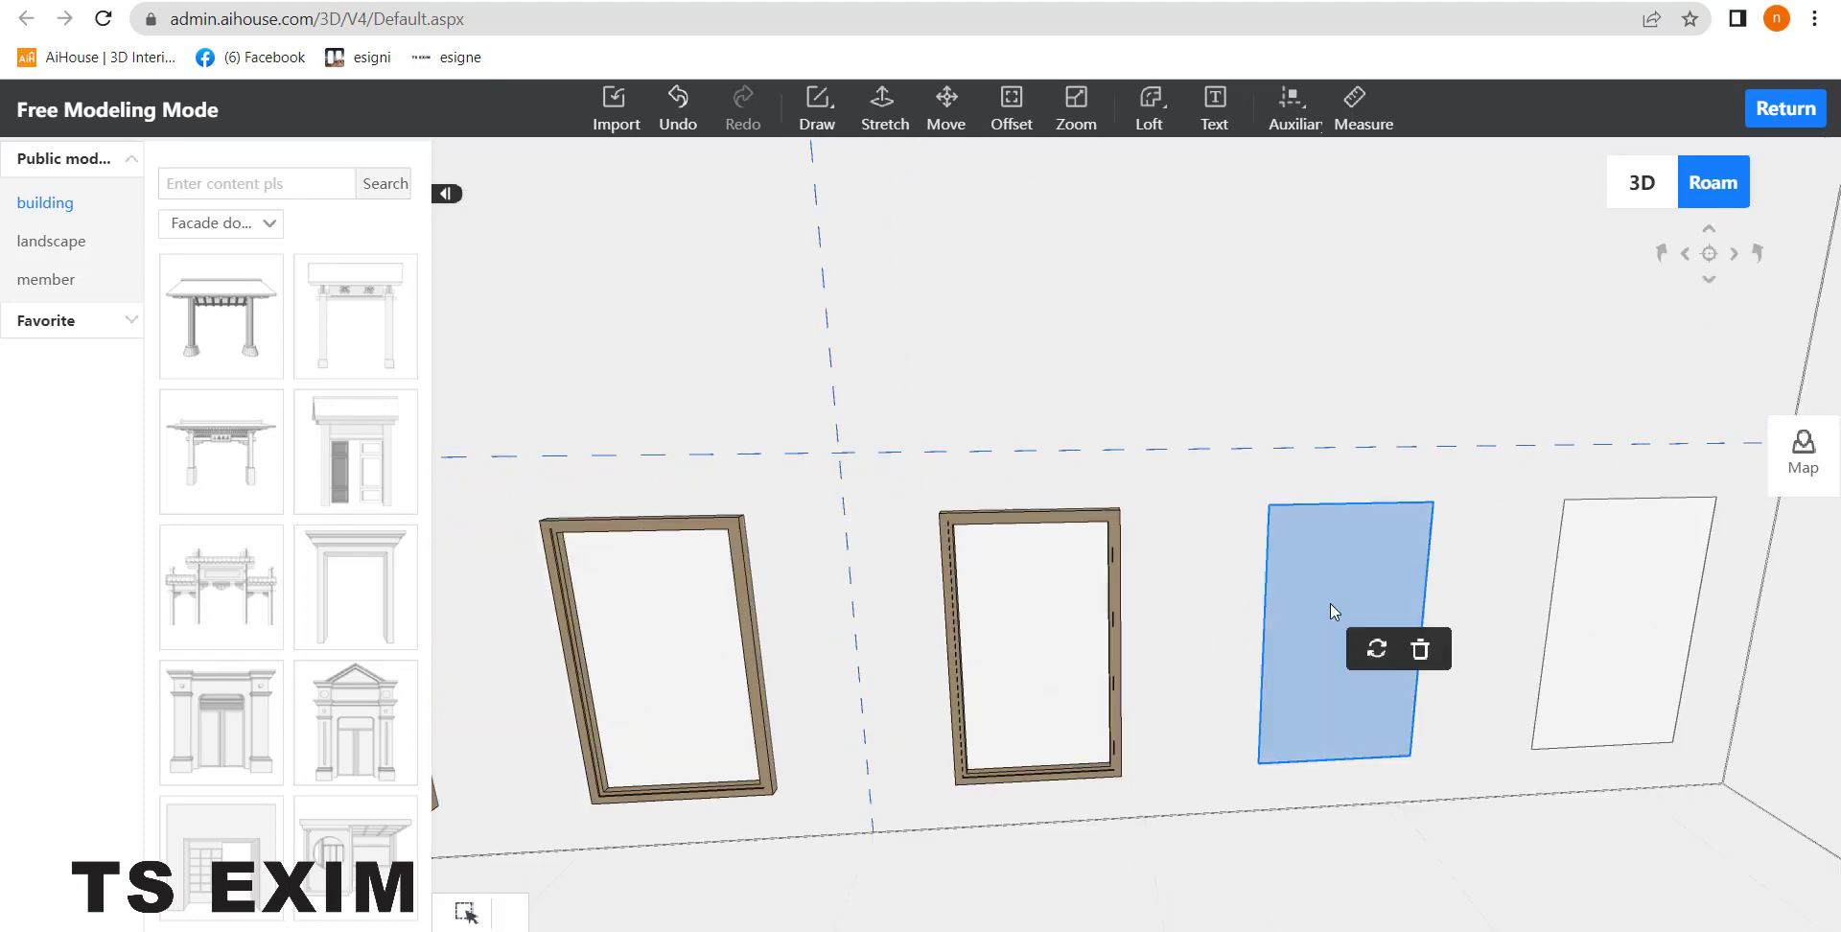
double_click(292, 401)
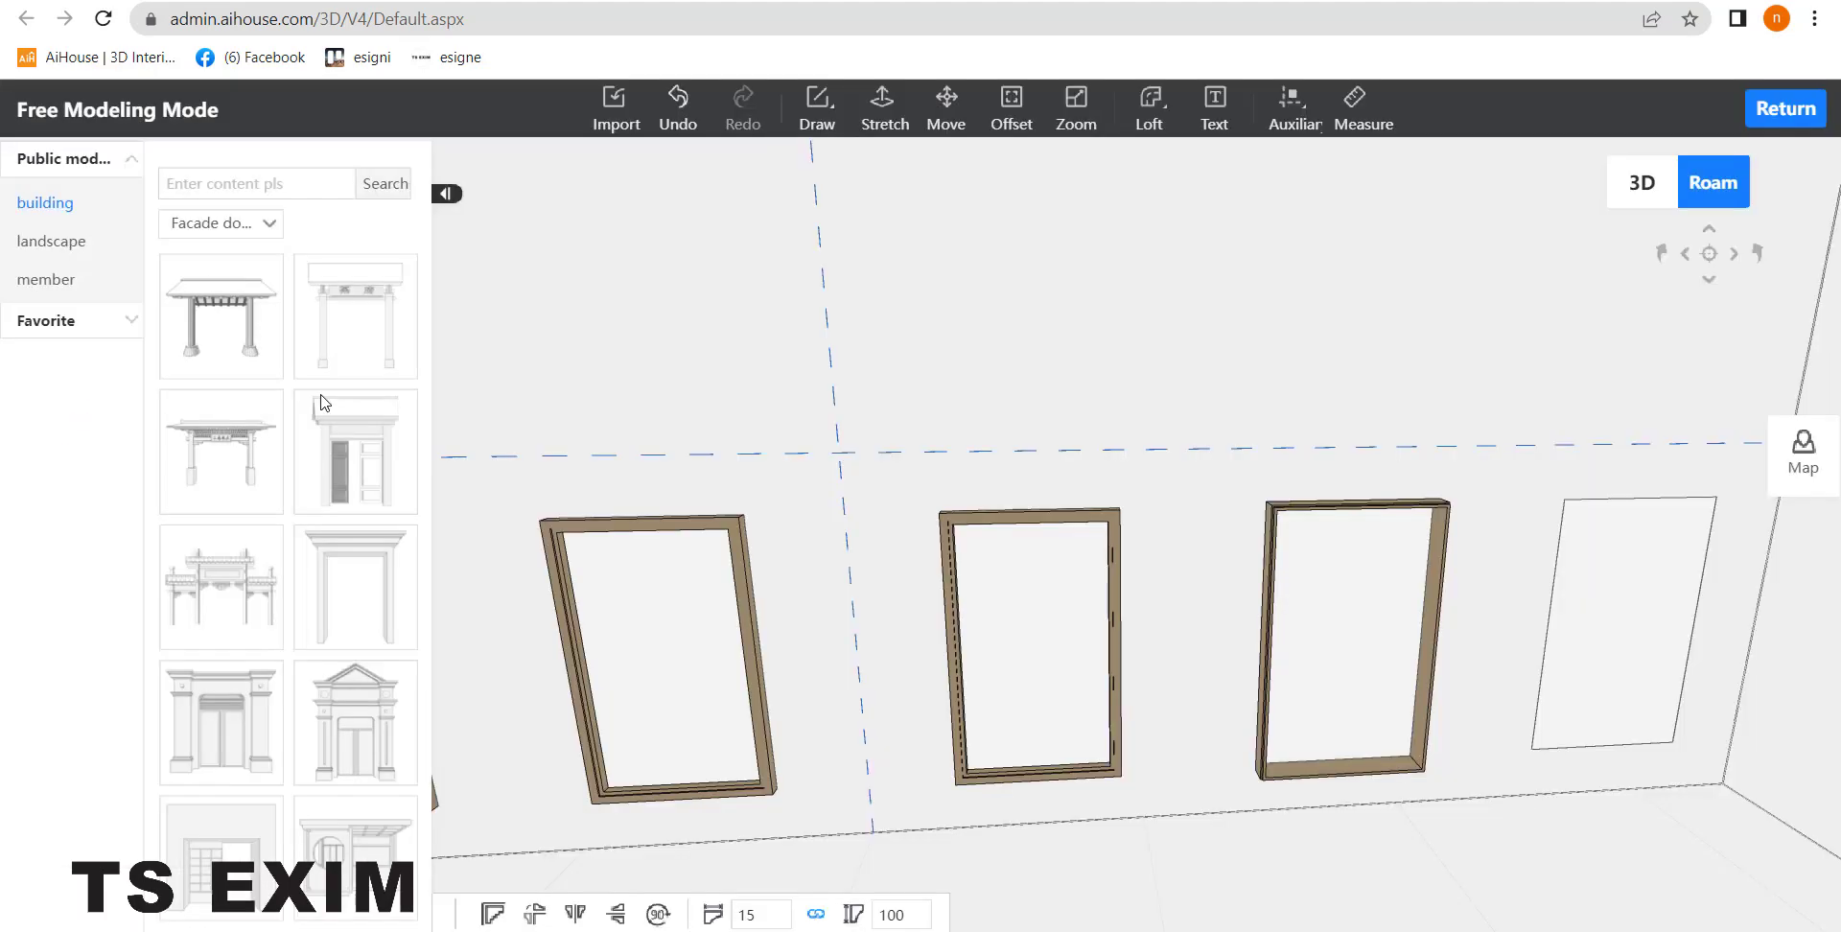
Step: Unlink the fifth frame profile's proportions, set its width and height to 40, and flip and mirror it horizontally
key(BackSpace)
key(BackSpace)
text(40)
key(Return)
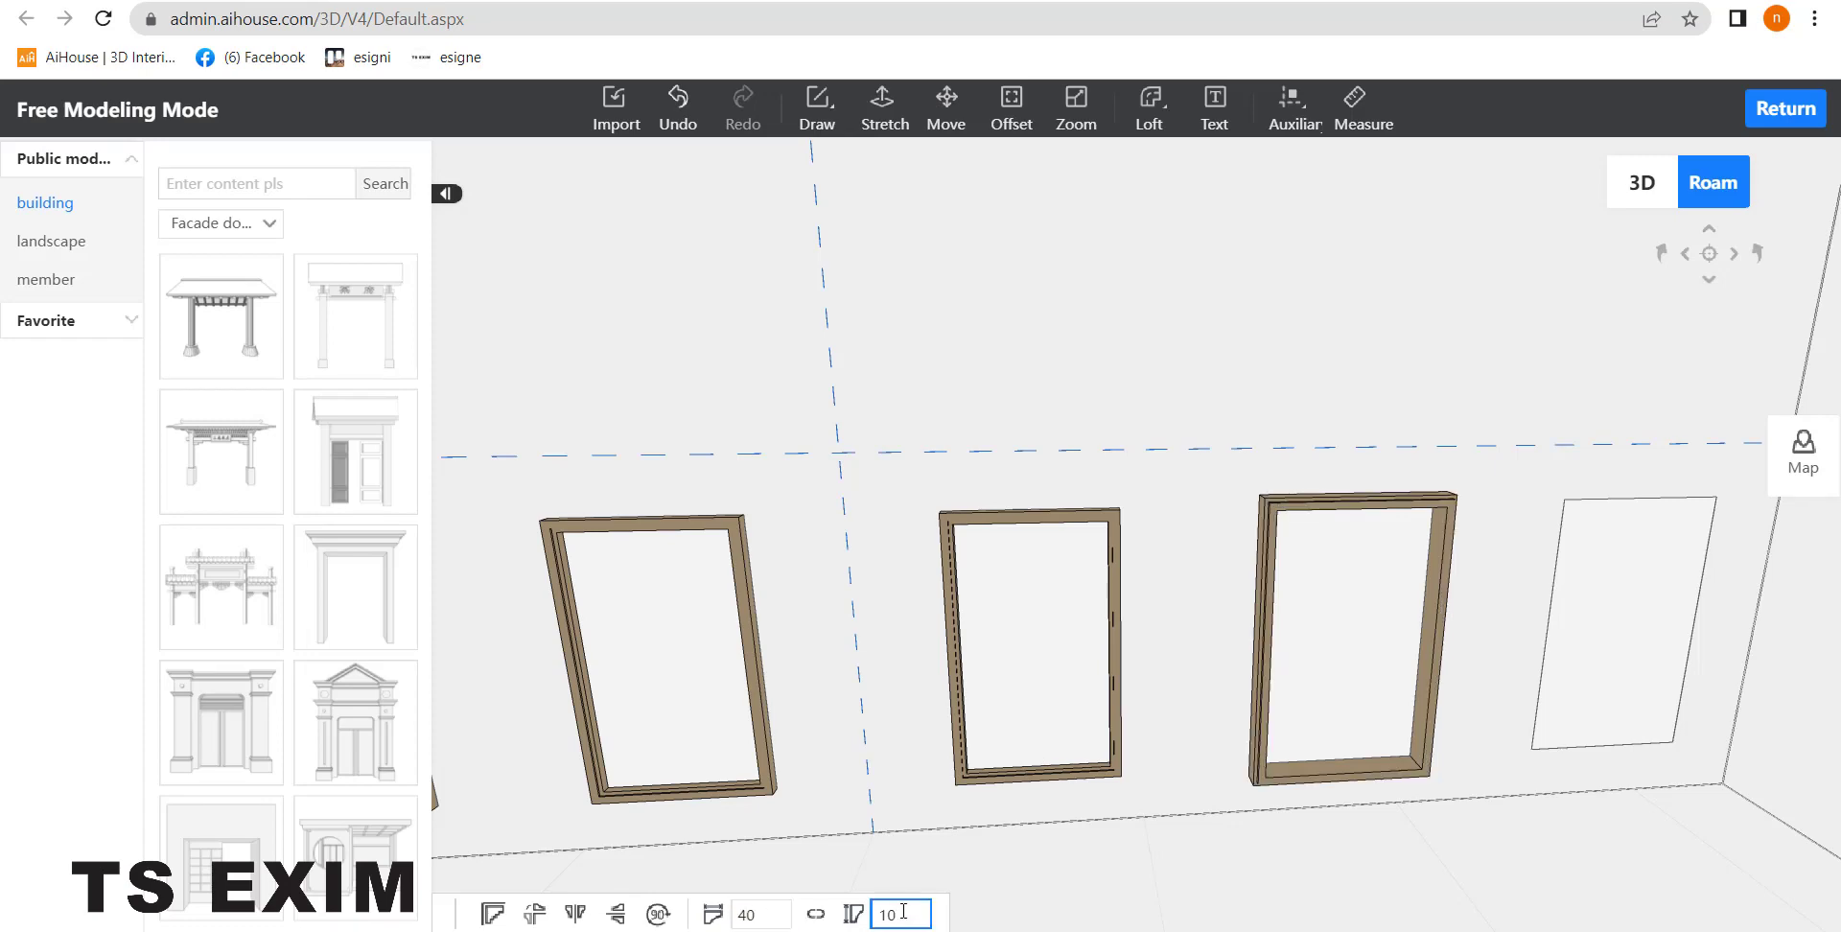
click(534, 917)
click(577, 917)
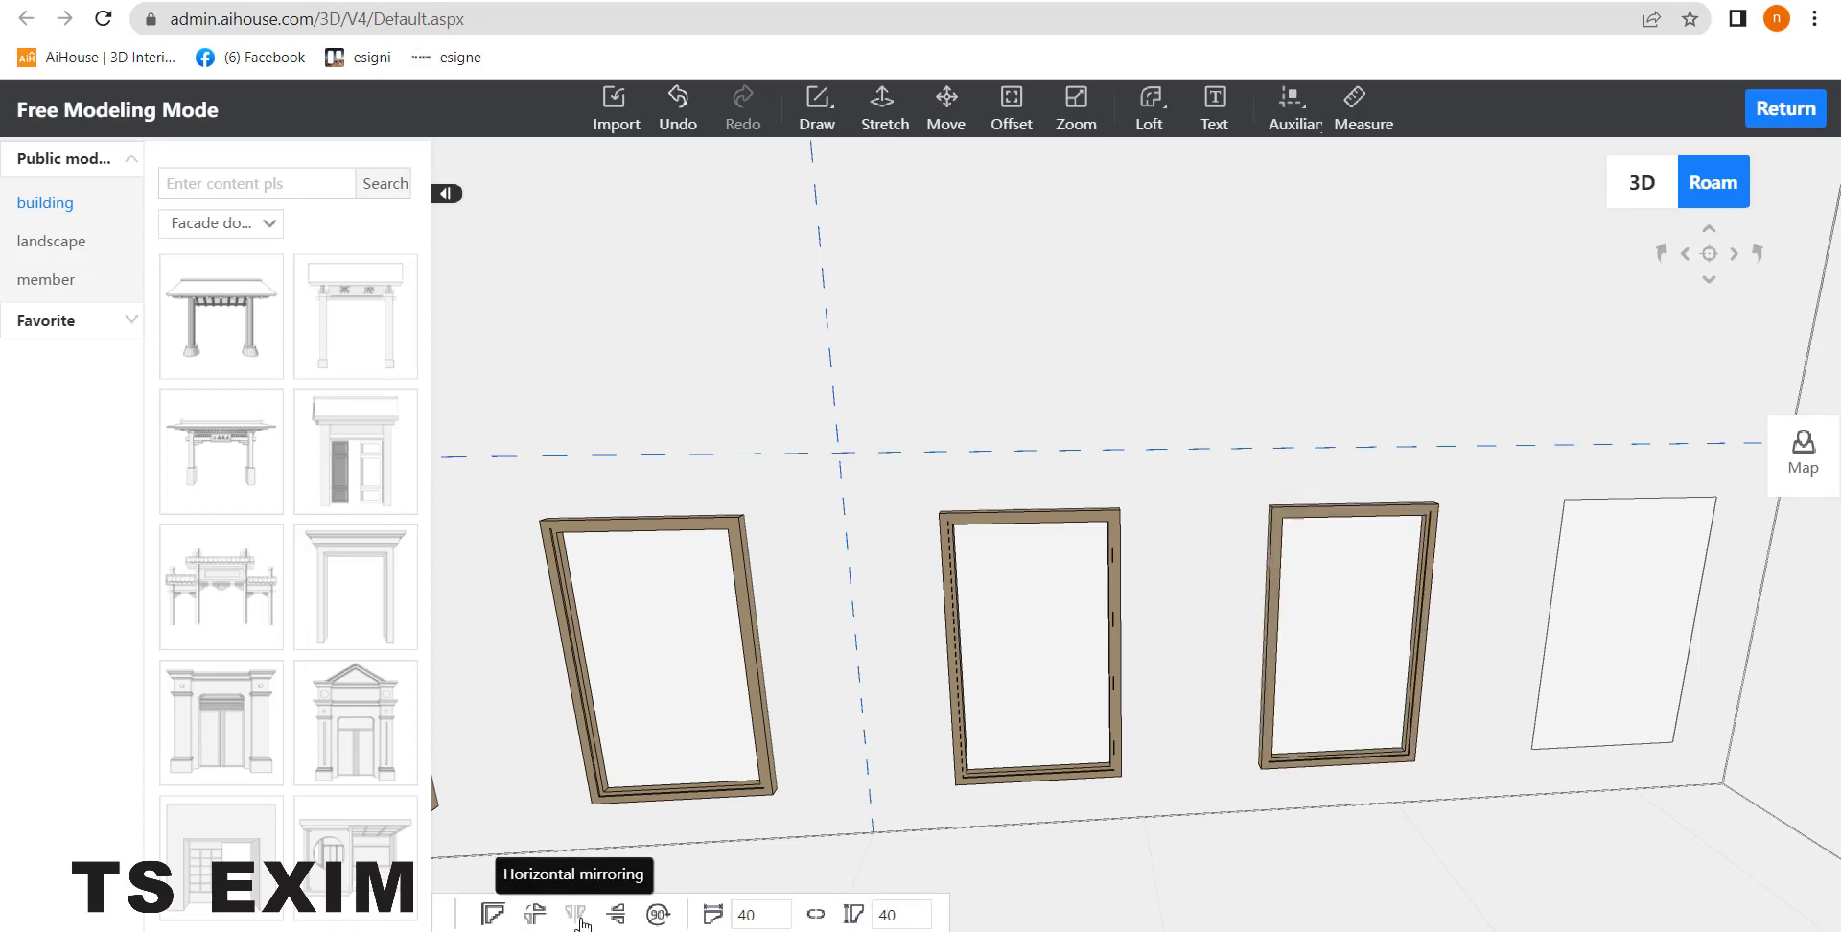
Step: Loft the decorative line ZSX-100 (9) around the sixth rectangle, nearest the far corner of the wall
key(s)
key(d)
click(1344, 608)
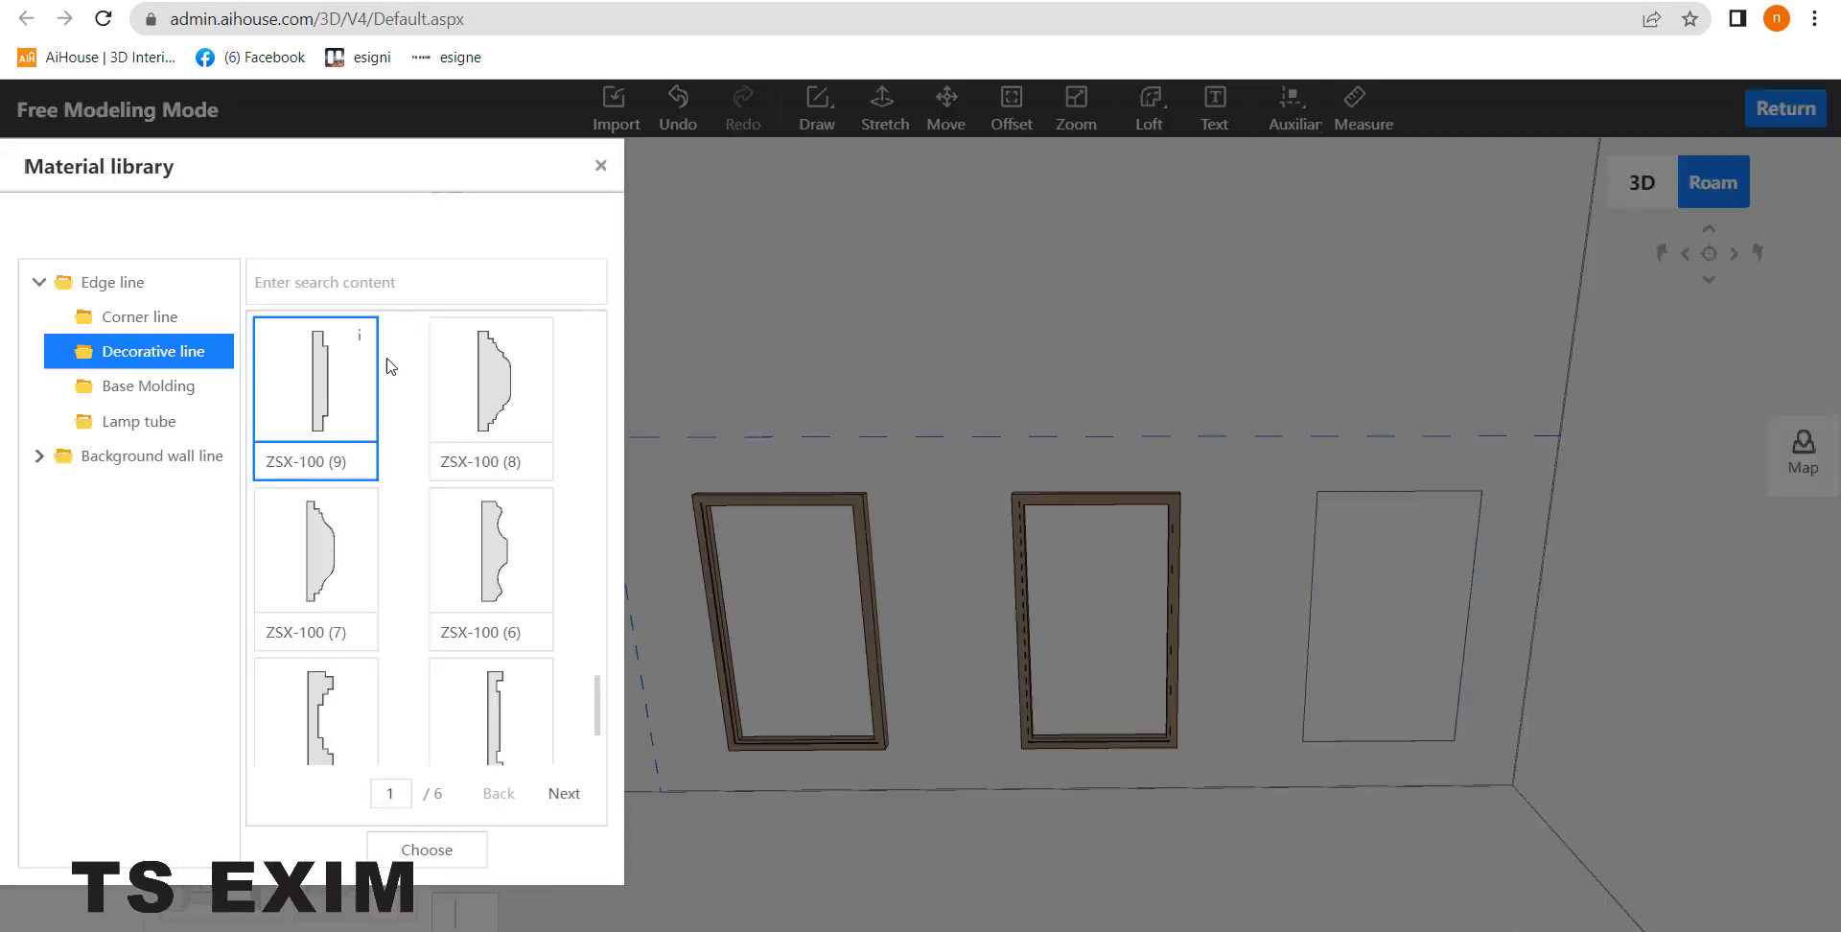
double_click(326, 403)
Step: Unlink the sixth frame profile's proportions, set its width and height to 40, and flip the profile
key(Return)
click(868, 914)
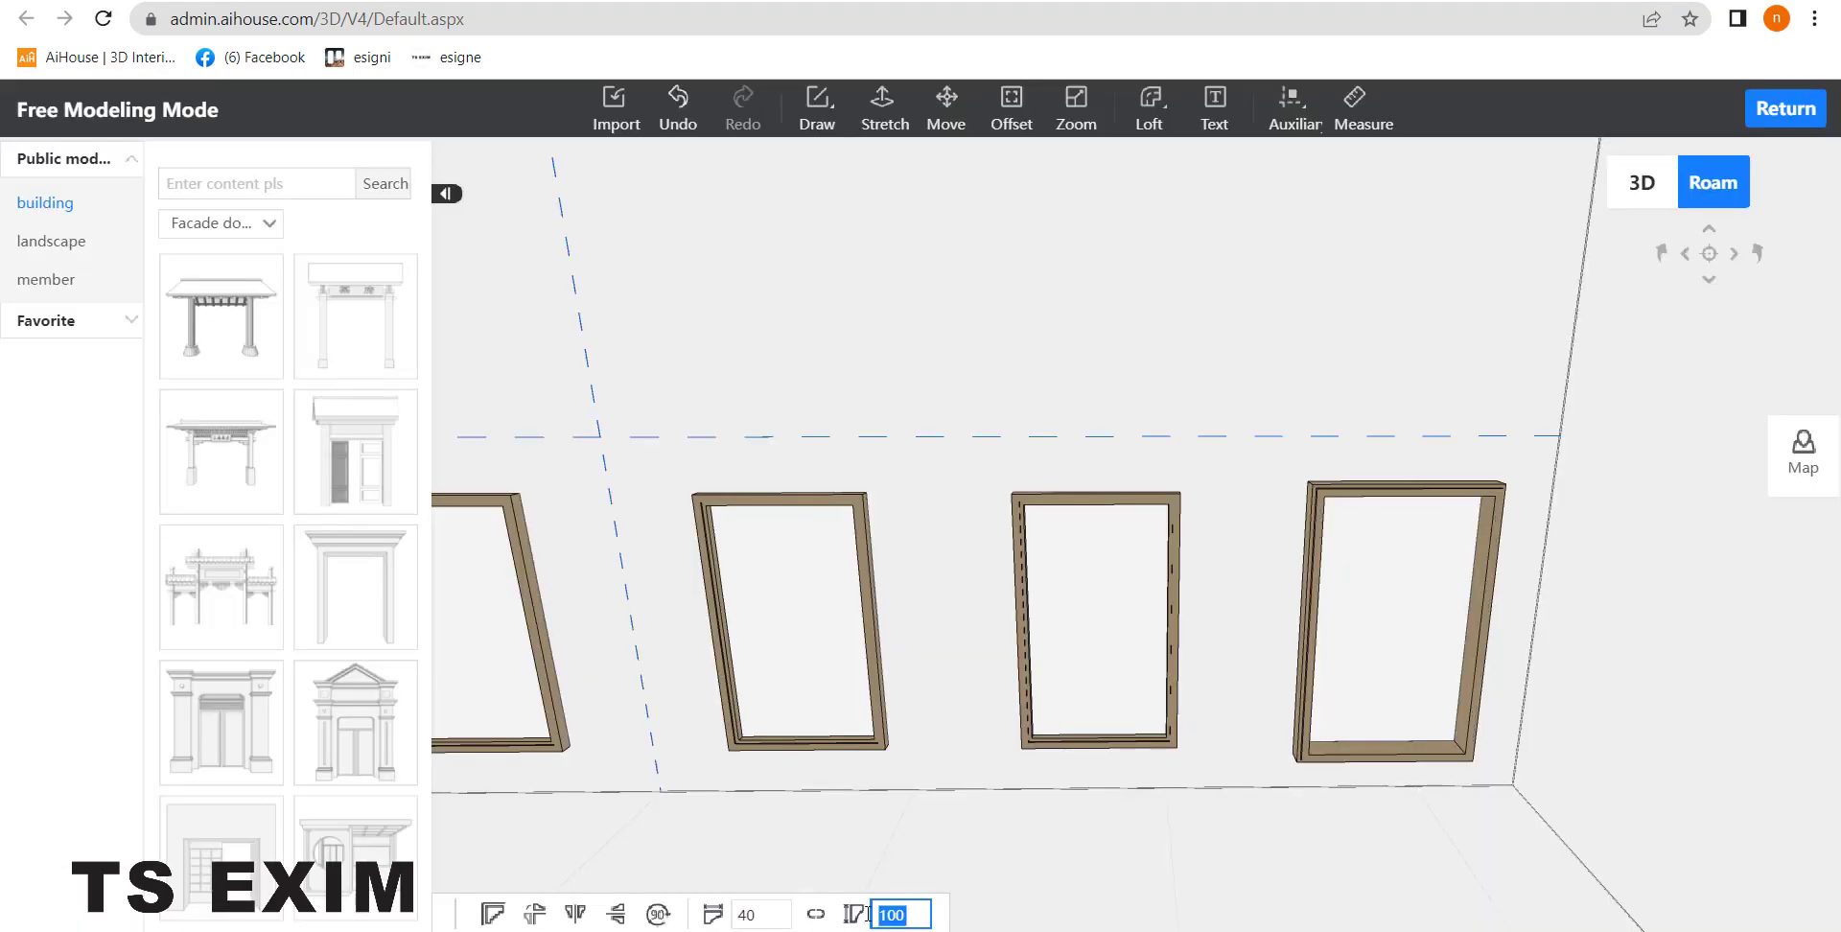
key(Return)
click(537, 916)
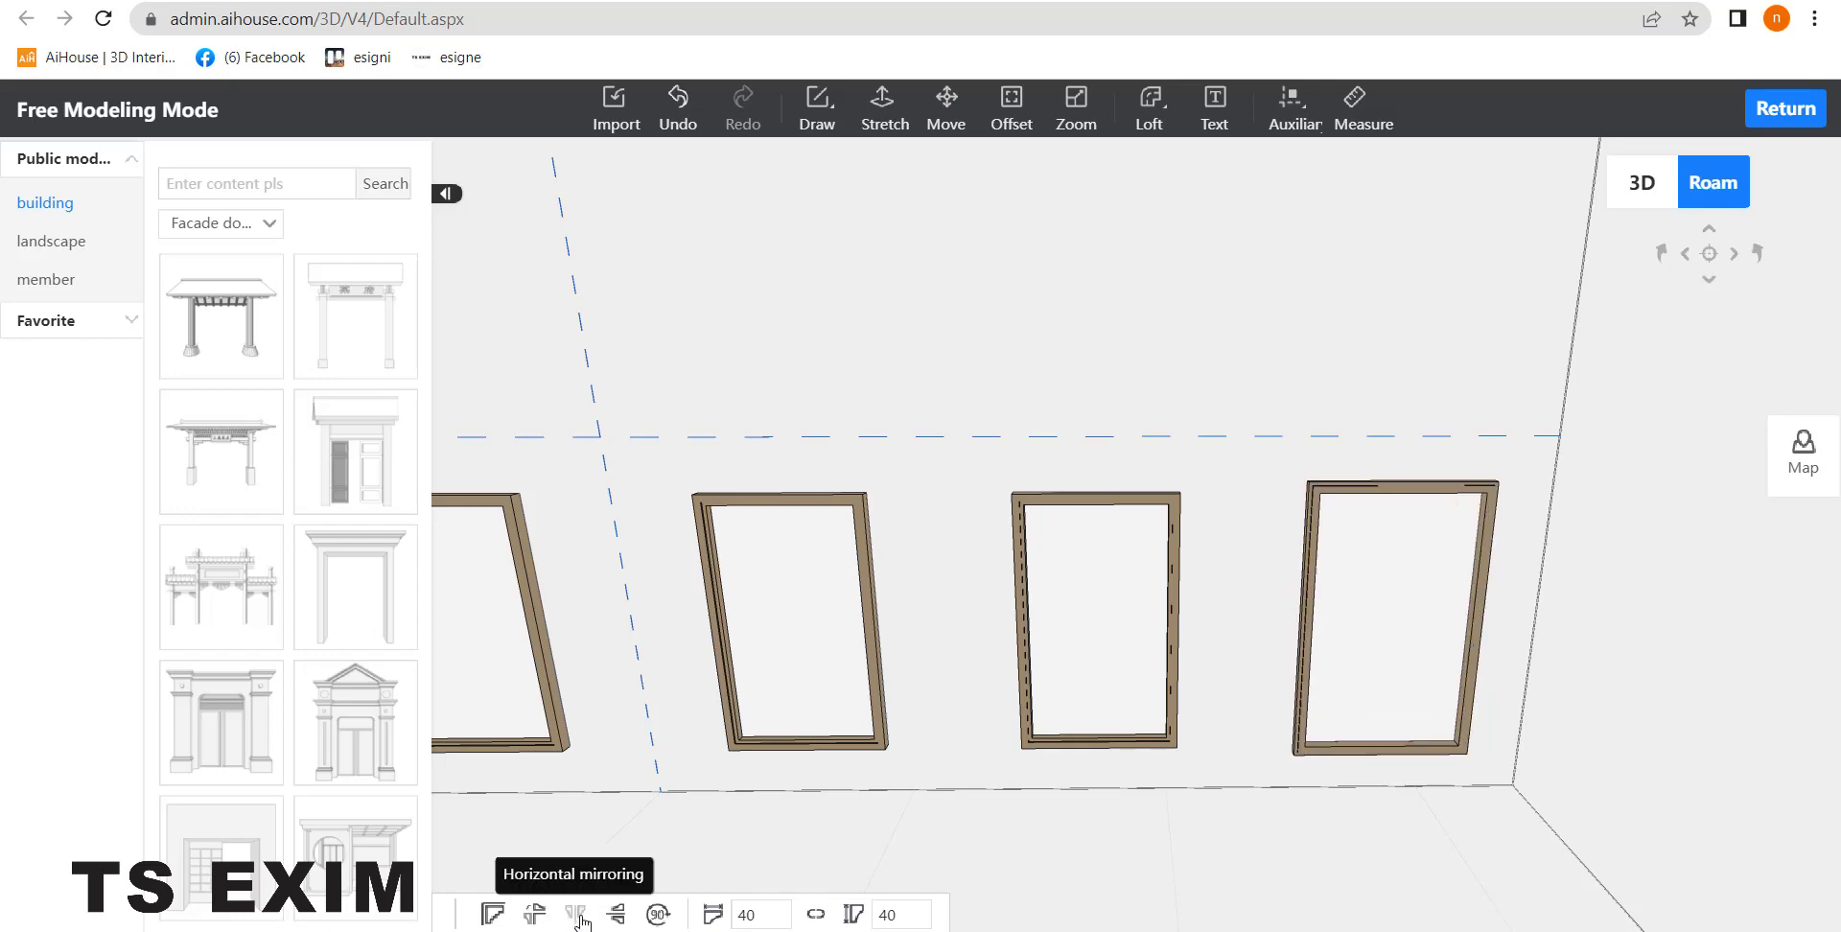
Step: Draw a Path stakeout loft path along the horizontal auxiliary line above the frames, from one wall corner to the other
drag(787, 853, 1285, 767)
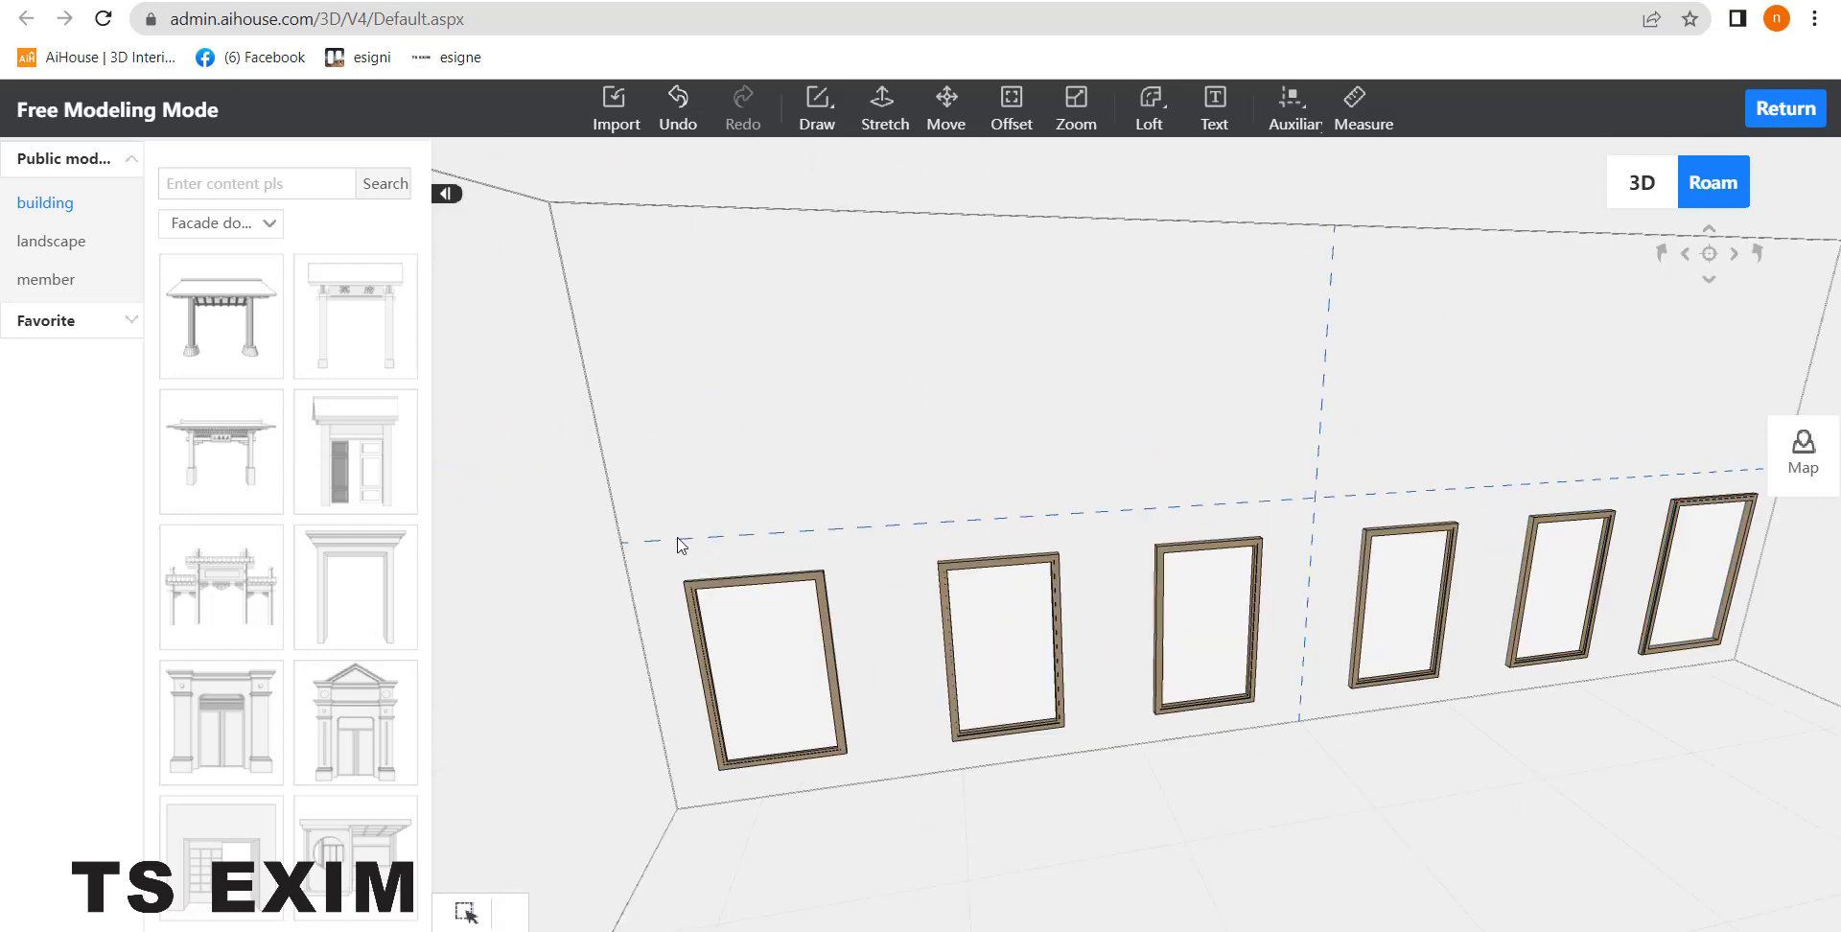
click(1137, 130)
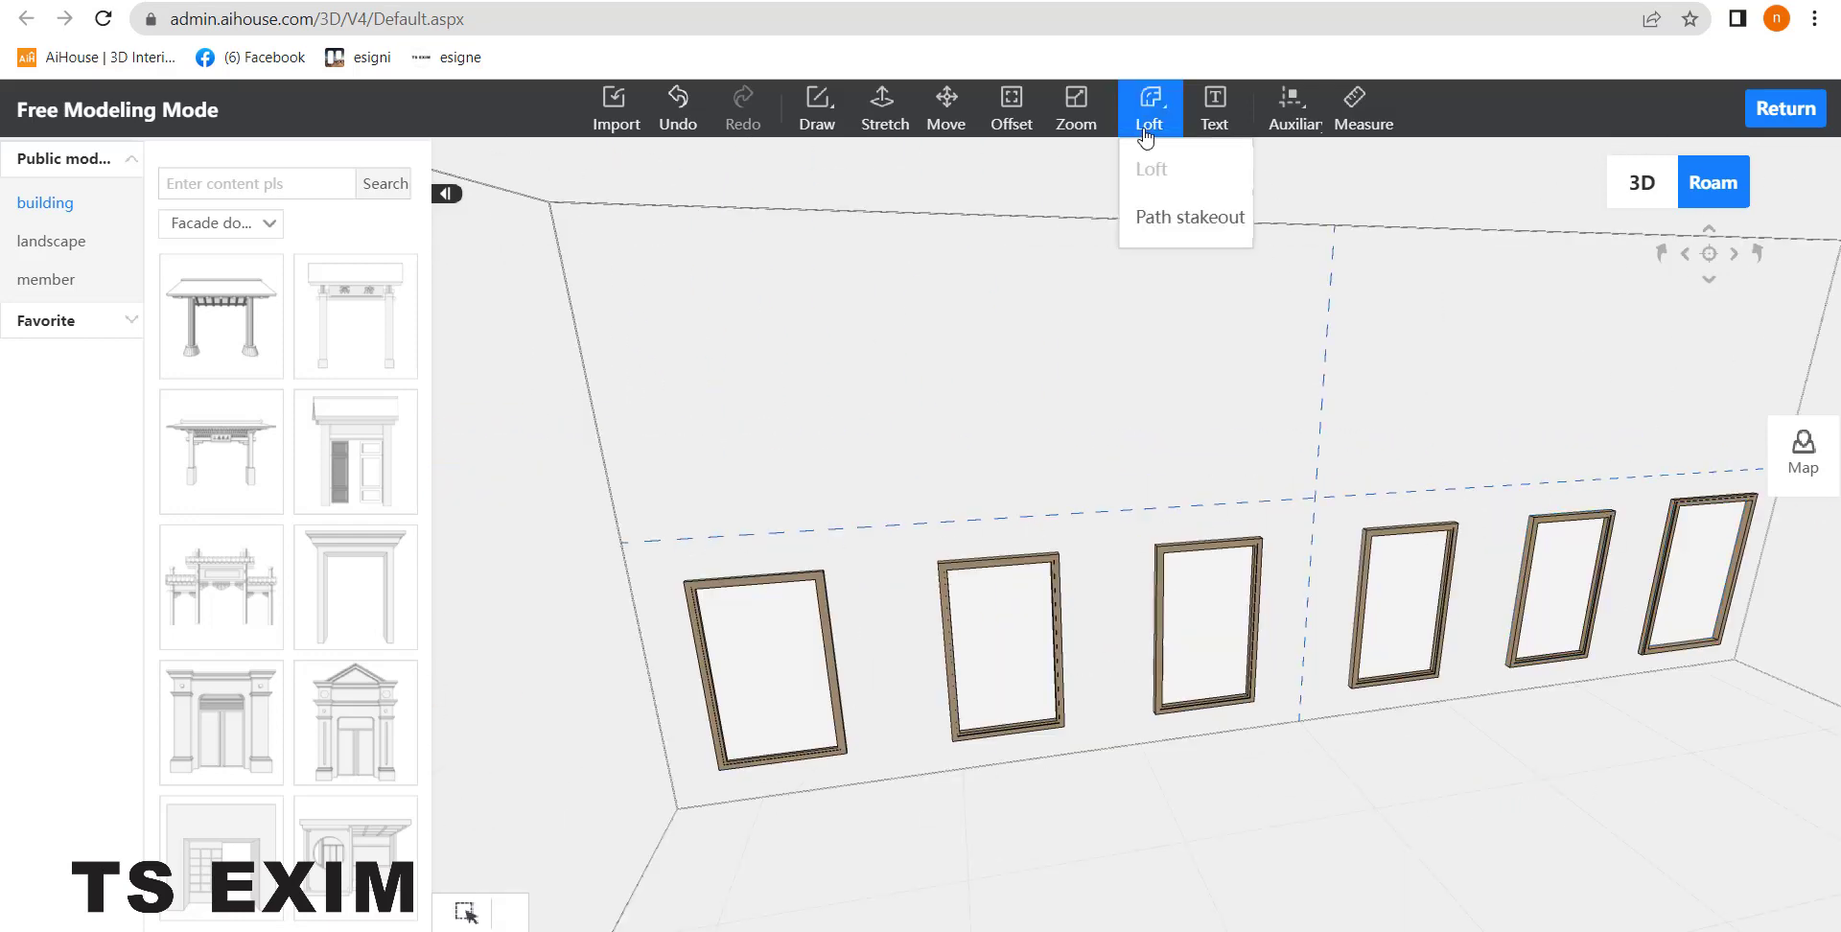
click(1155, 217)
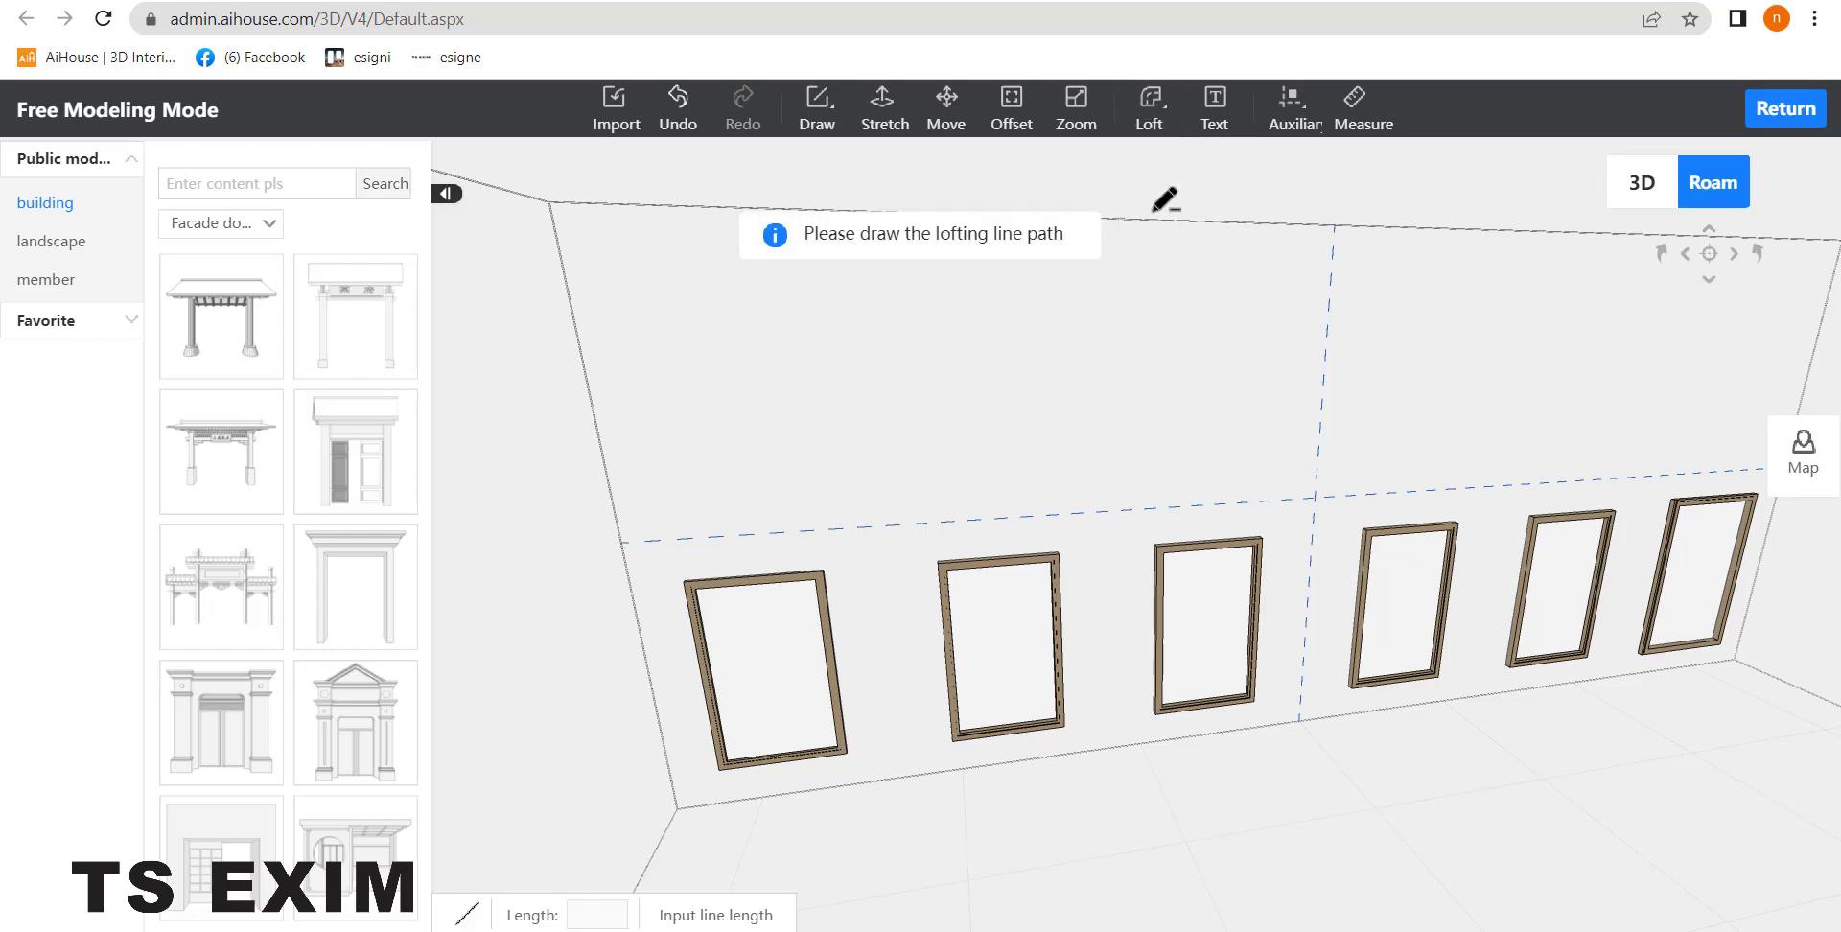
click(623, 543)
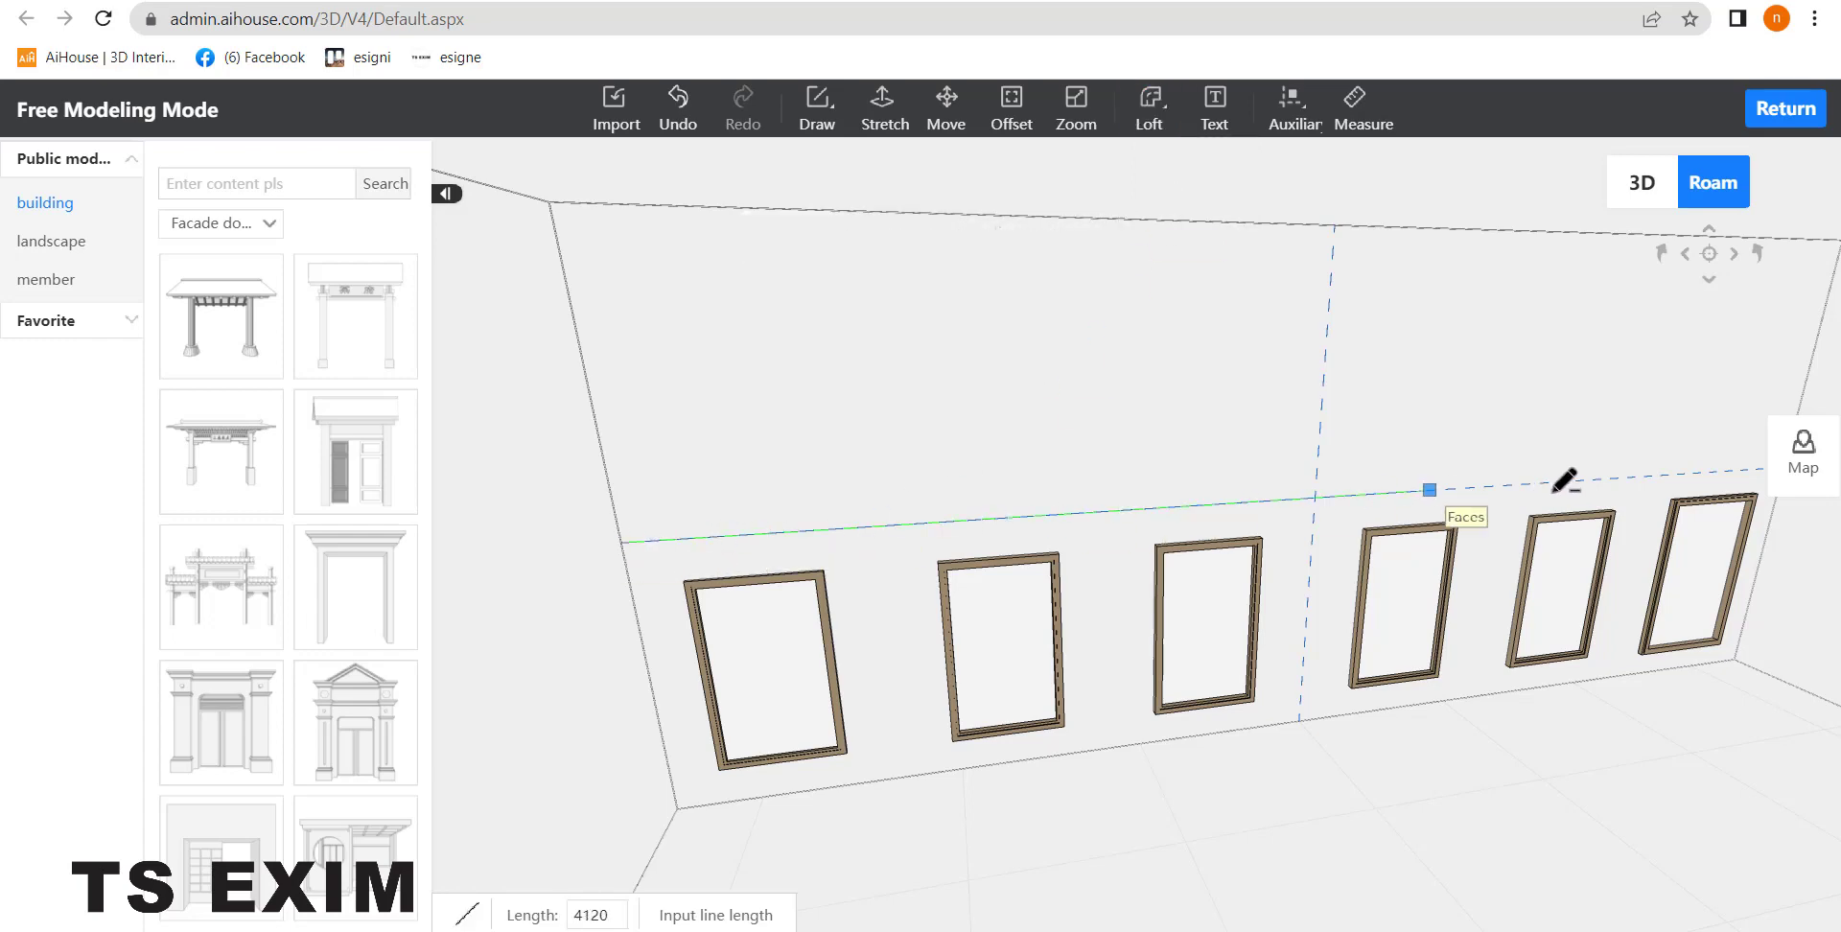
drag(1590, 479, 1668, 484)
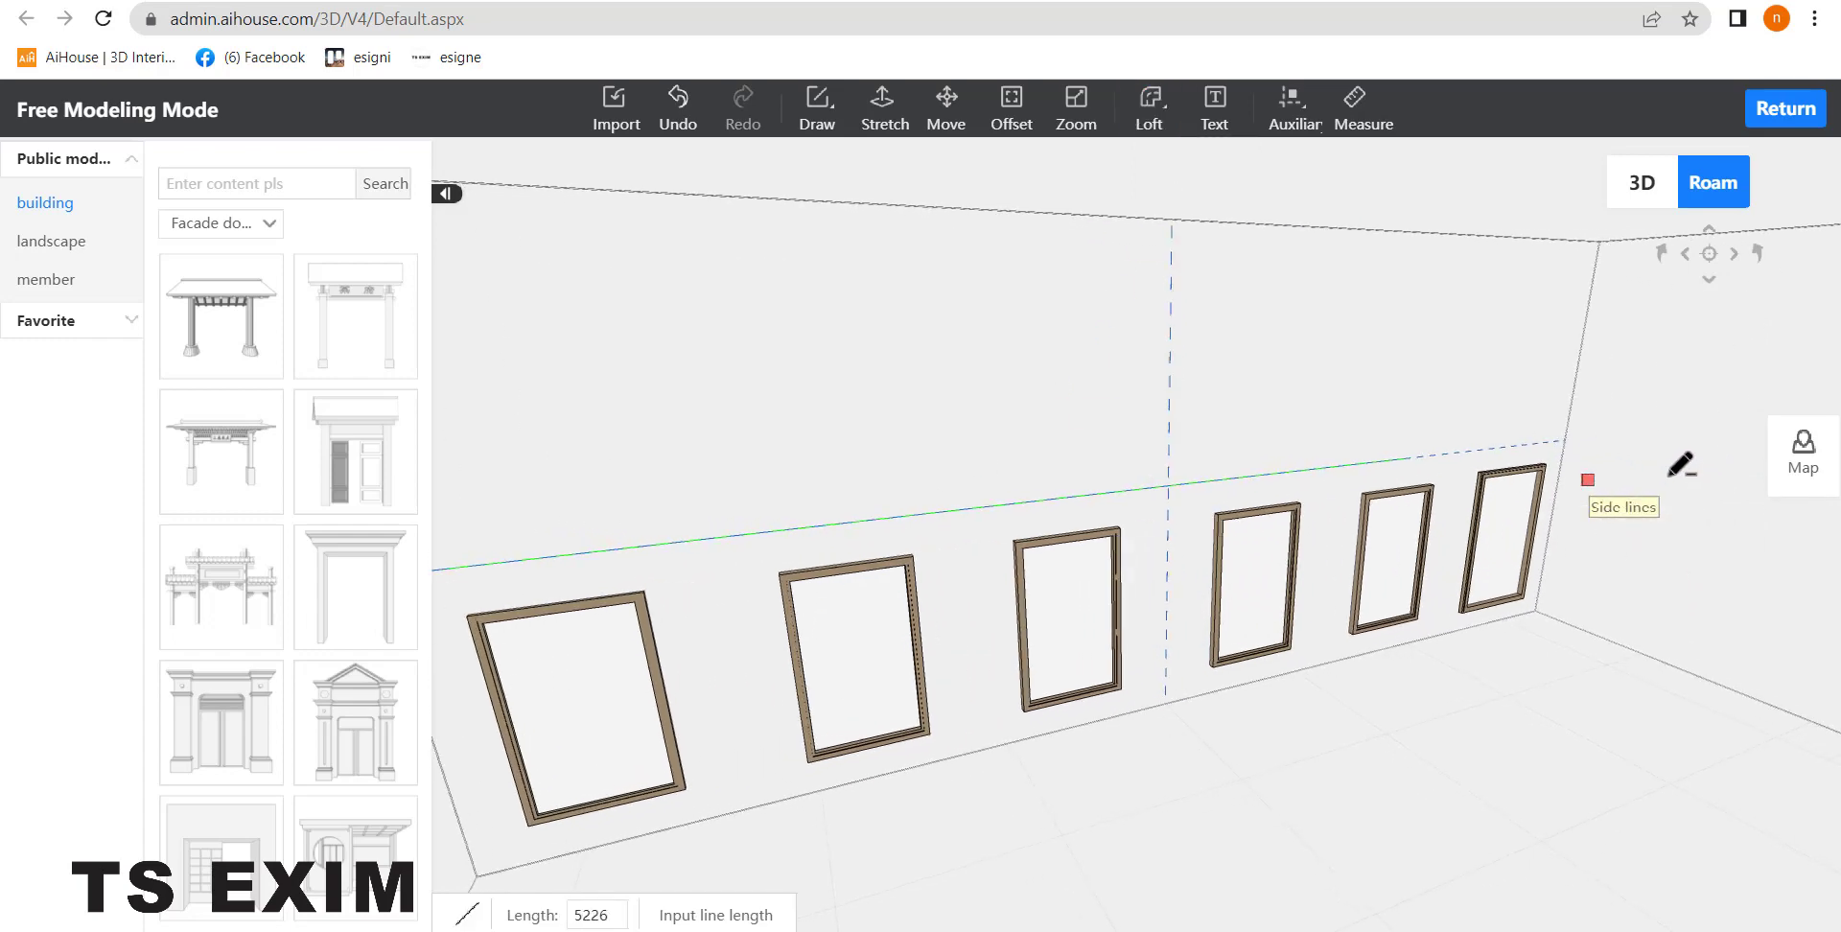
click(1565, 440)
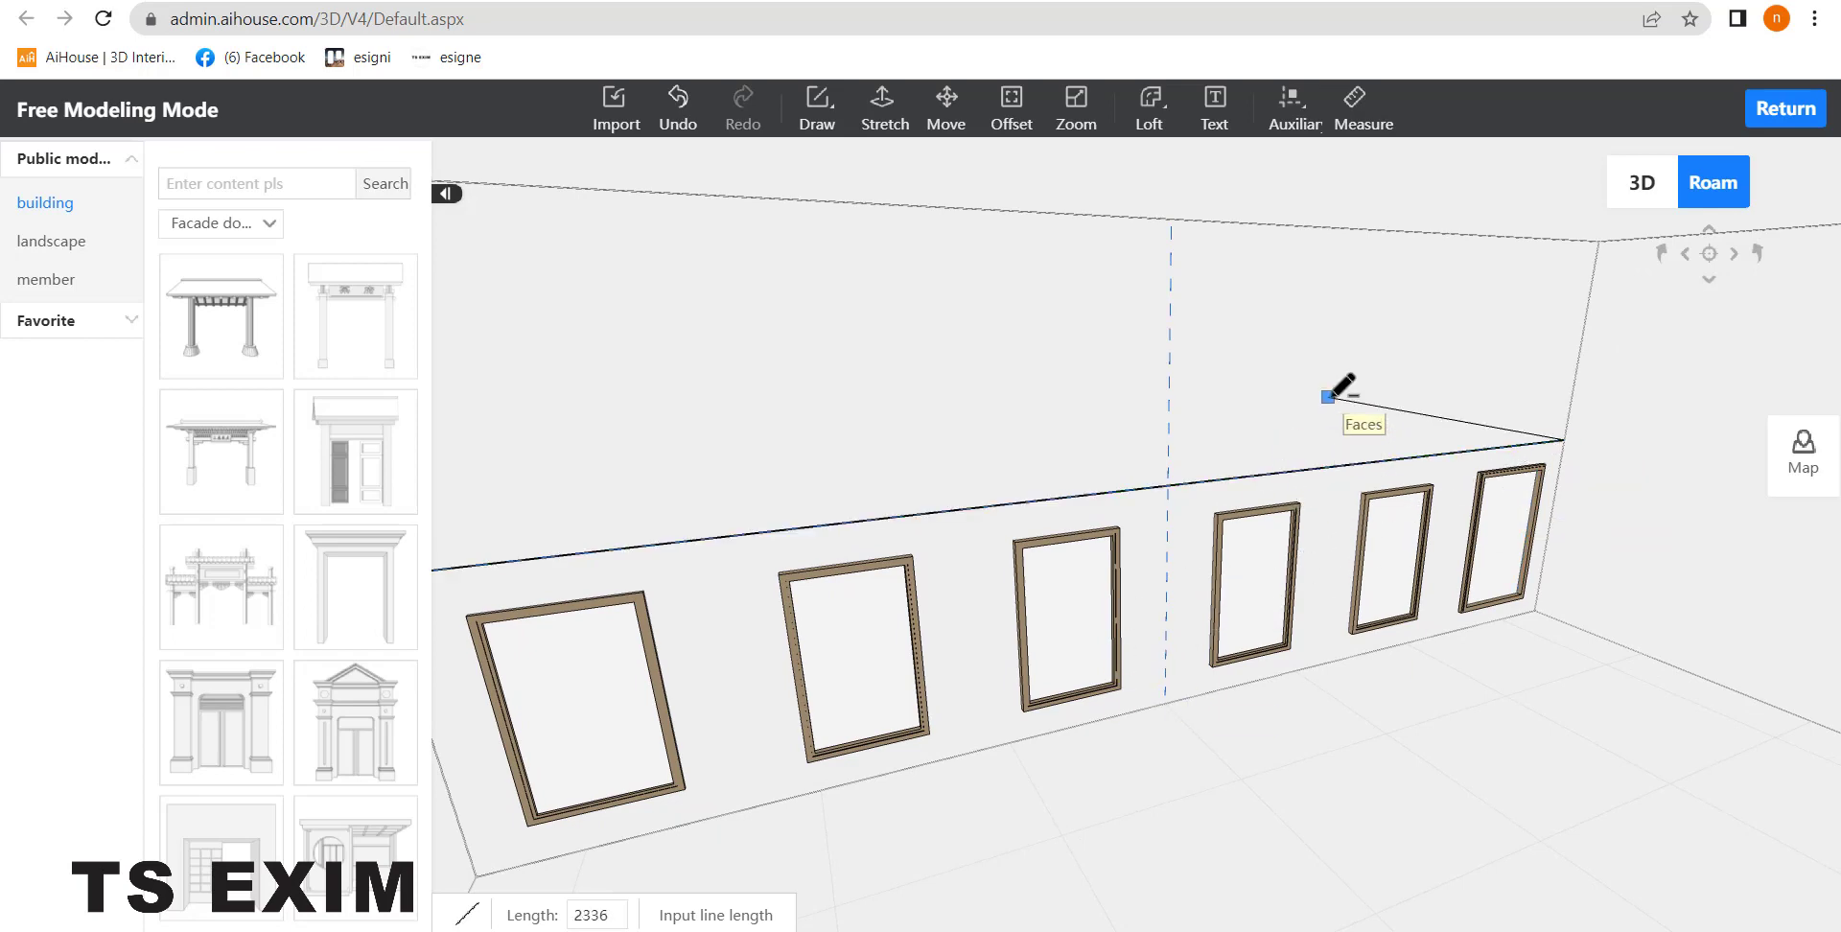
right_click(1332, 397)
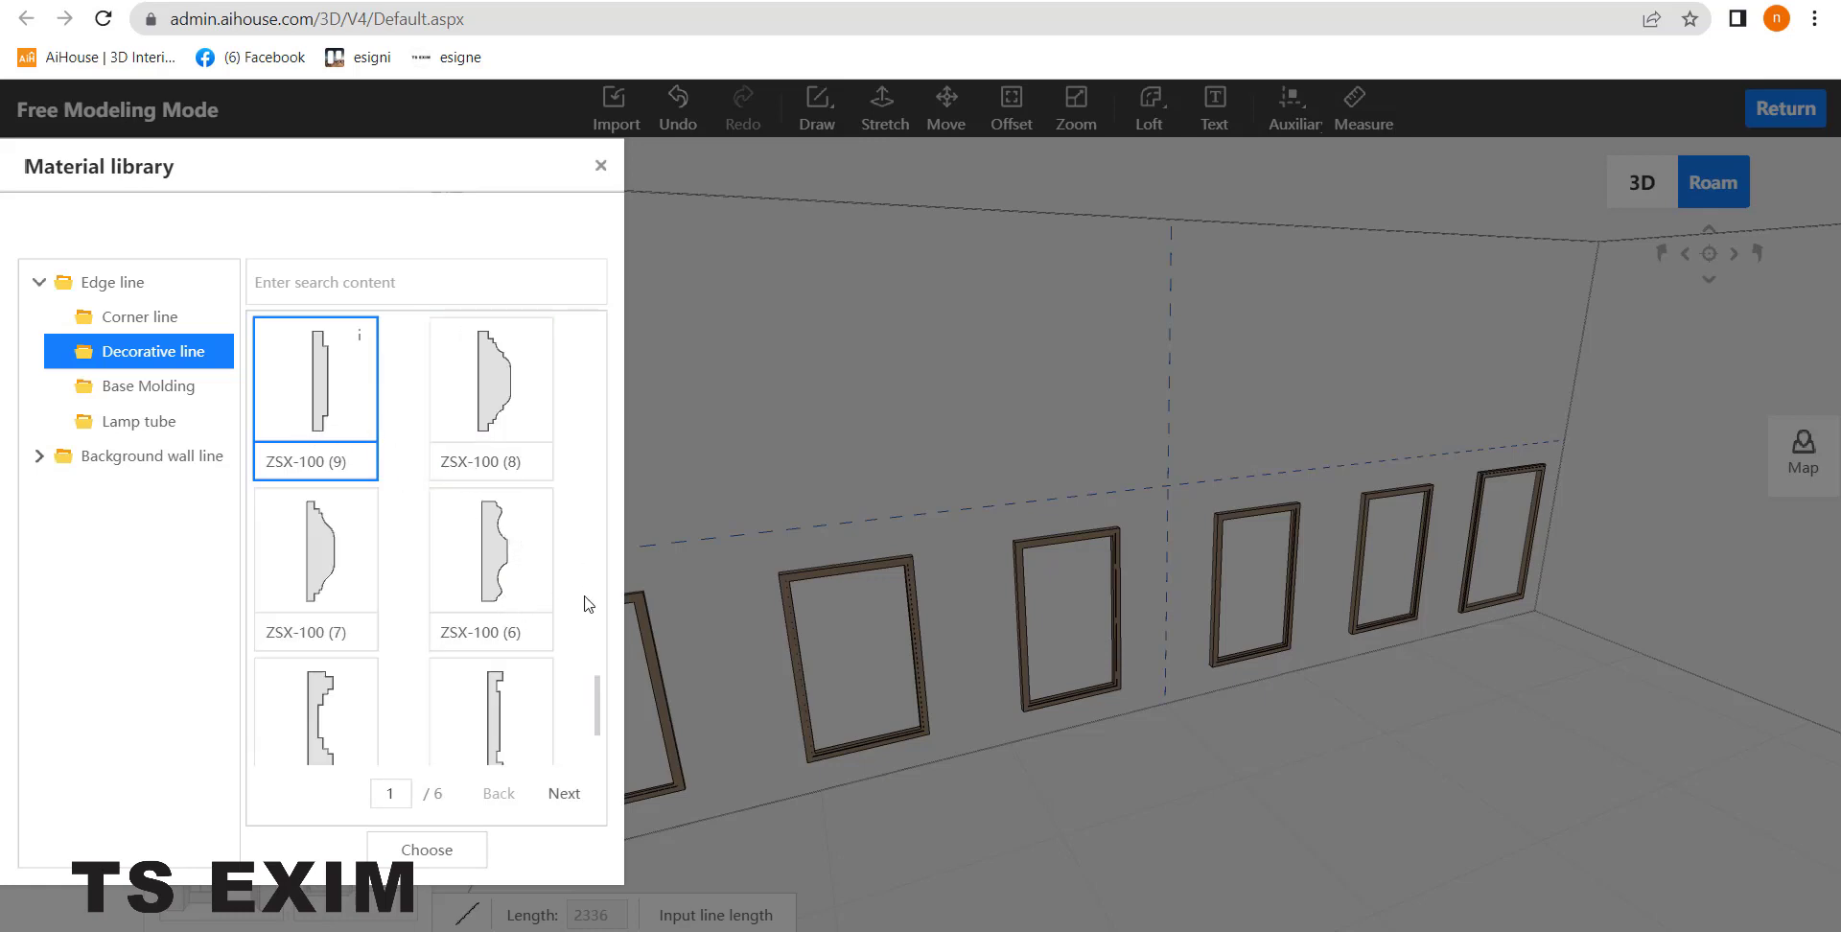
Step: Apply the decorative line ZSX-100 (4) to the drawn path and leave the path drawing command
drag(599, 724, 603, 760)
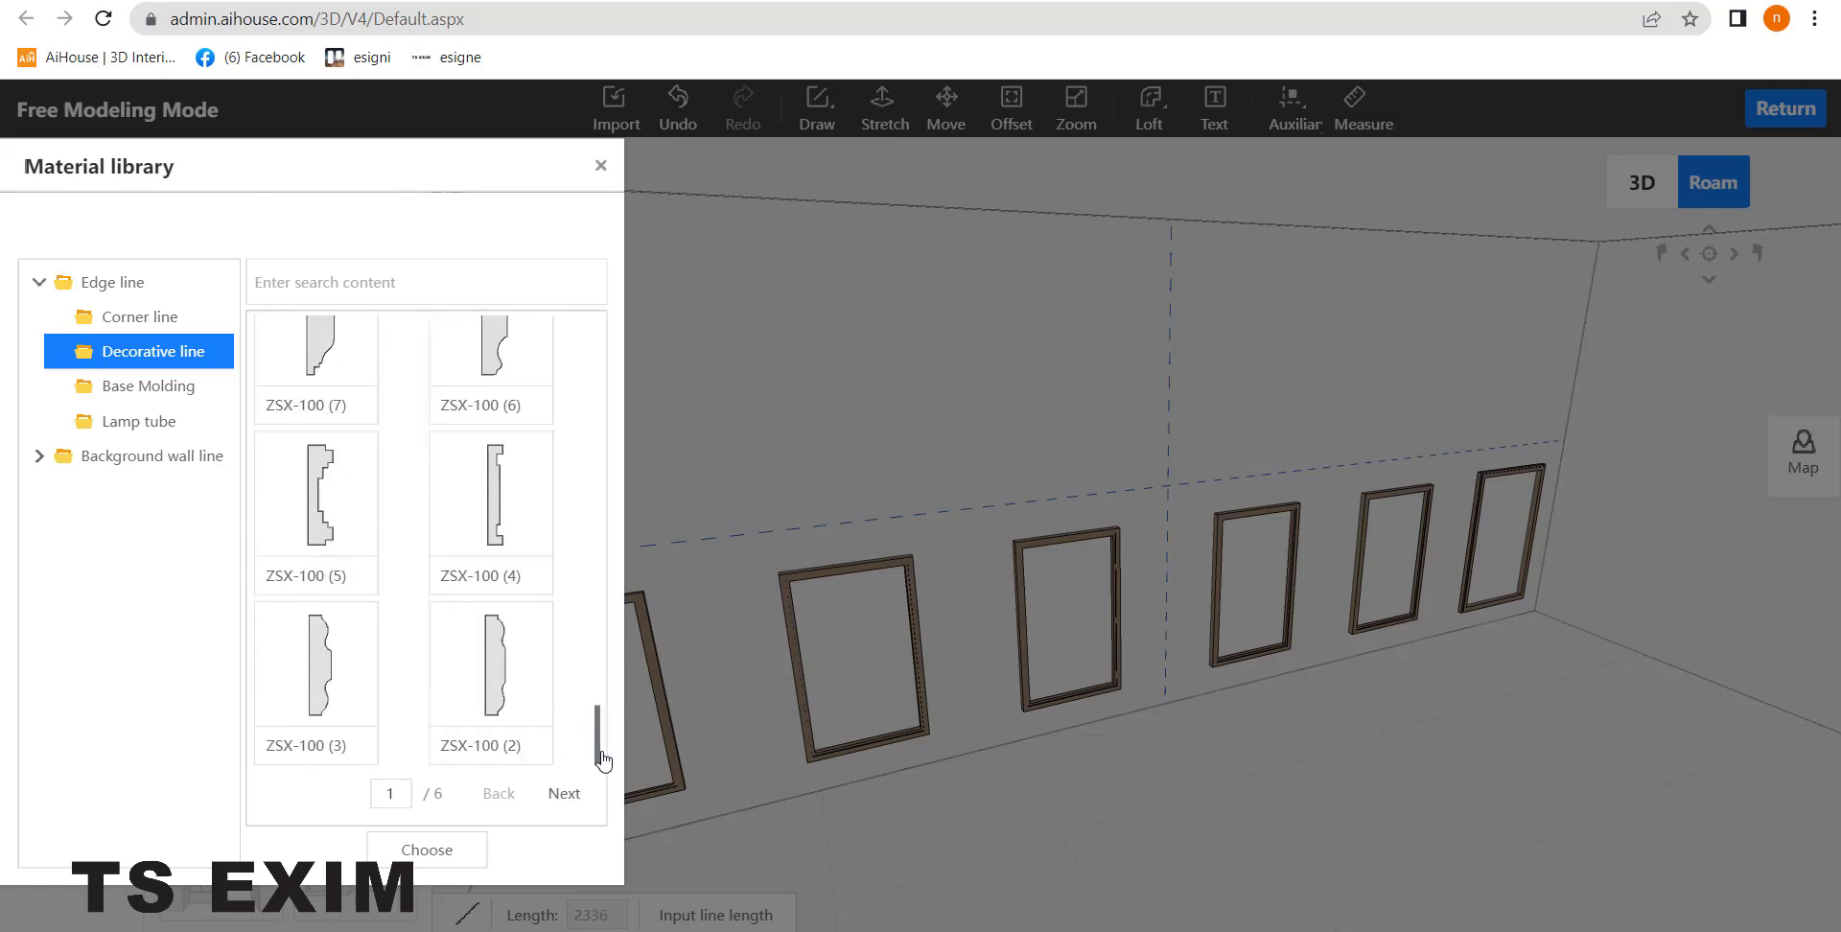
click(496, 508)
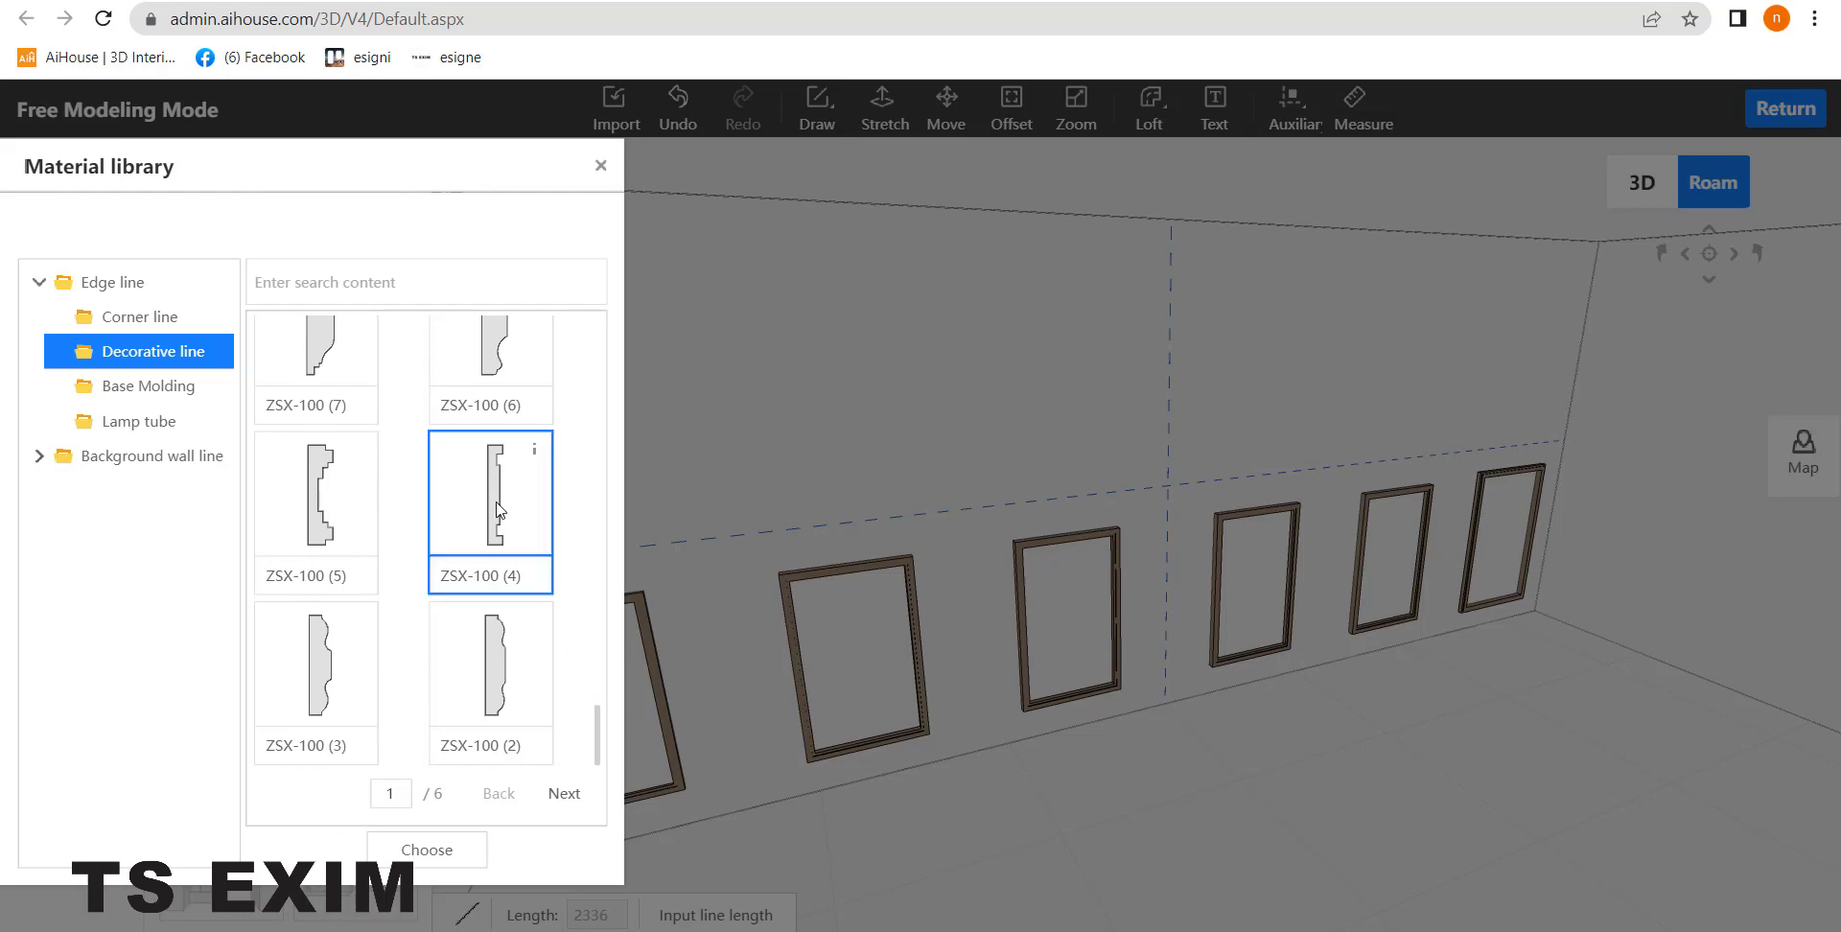
double_click(498, 508)
right_drag(1090, 687, 937, 550)
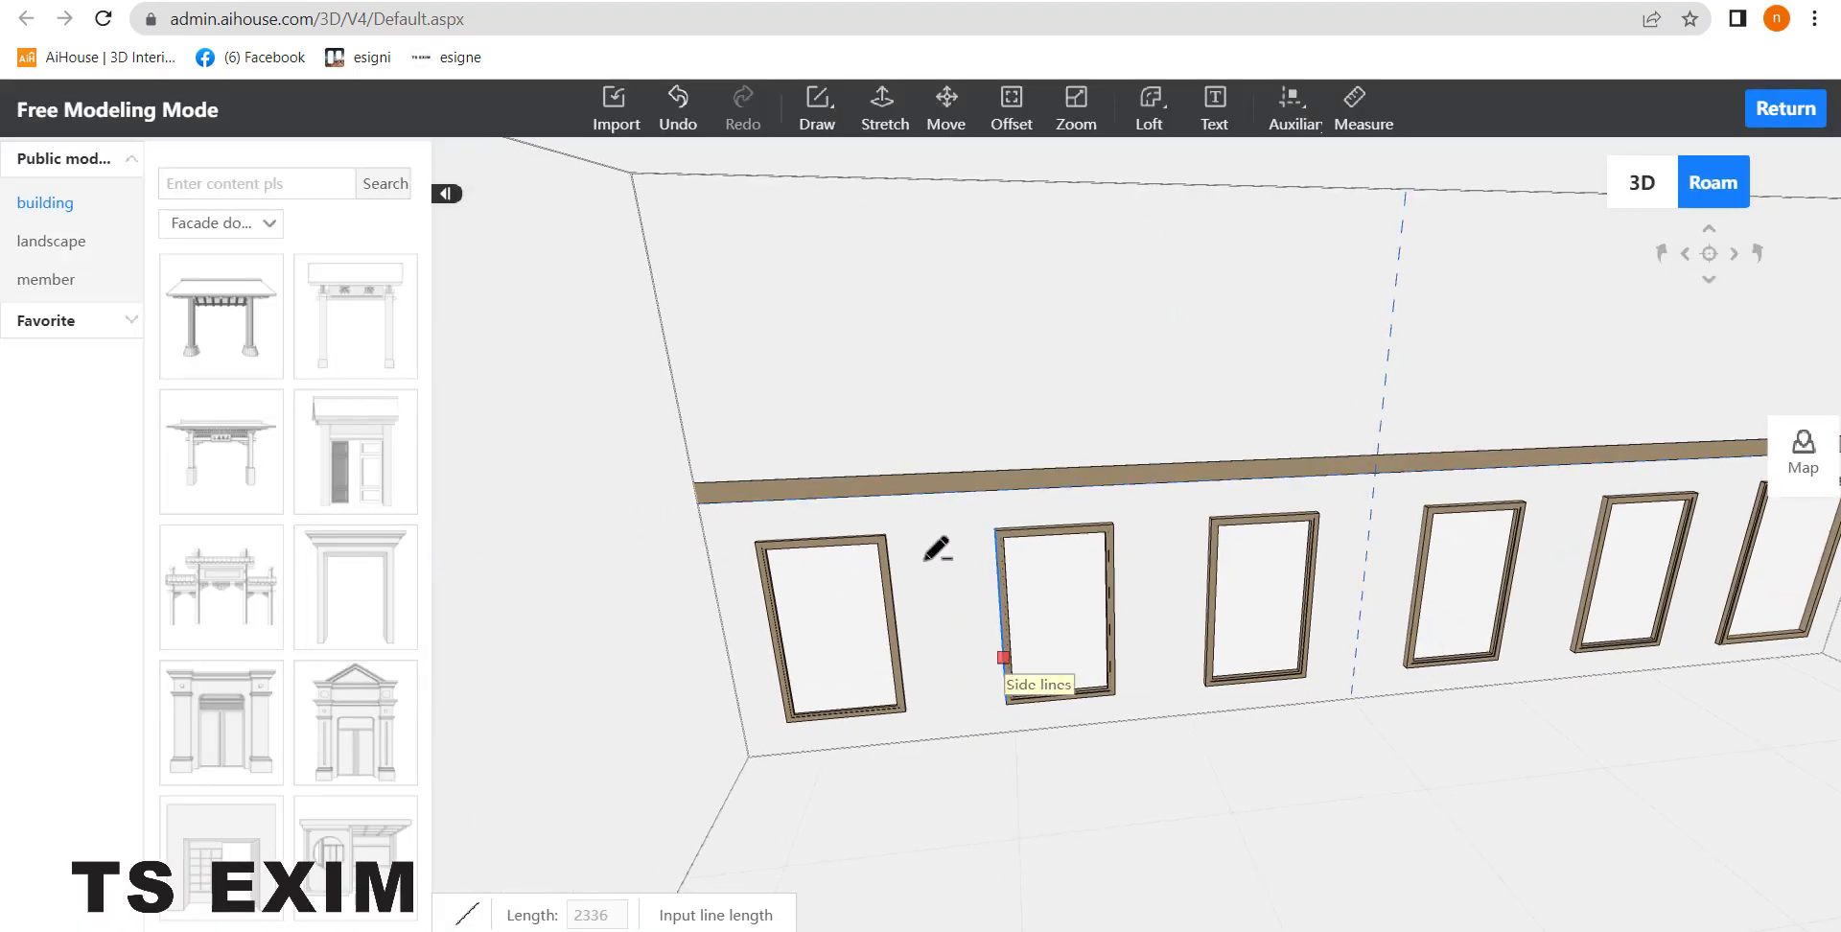
key(Escape)
Step: Mirror the long wall molding's profile horizontally and set its width to 30 with the proportions linked
click(888, 491)
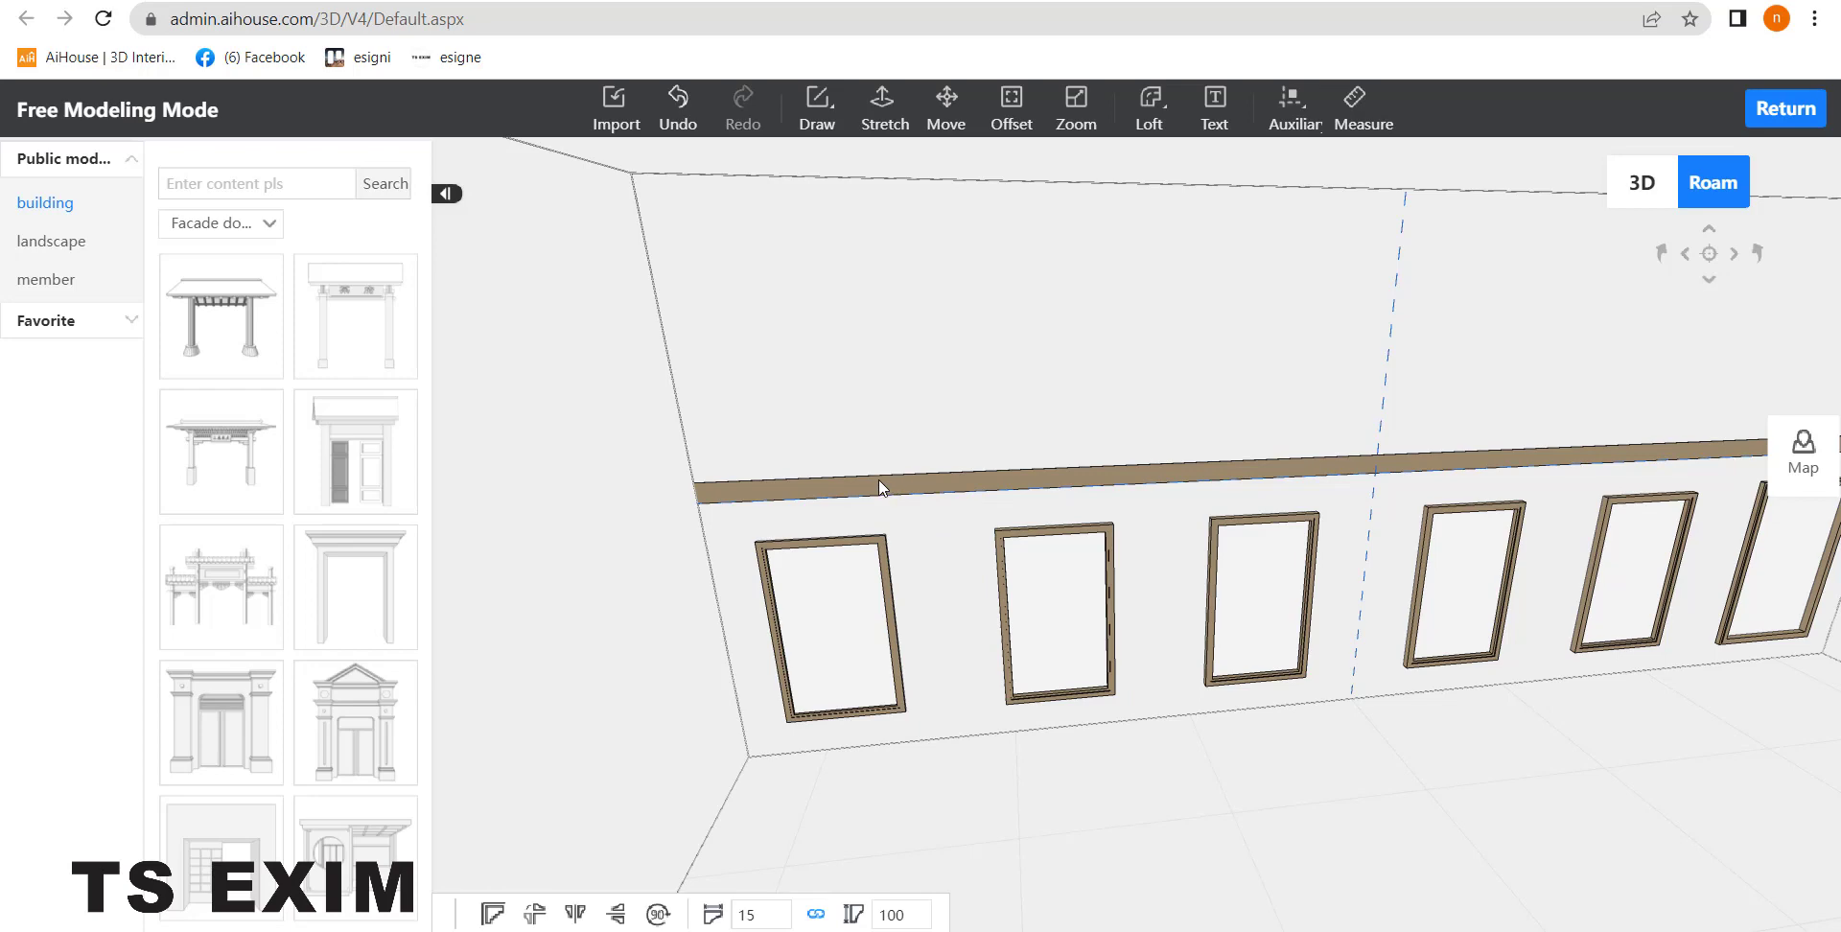
click(572, 916)
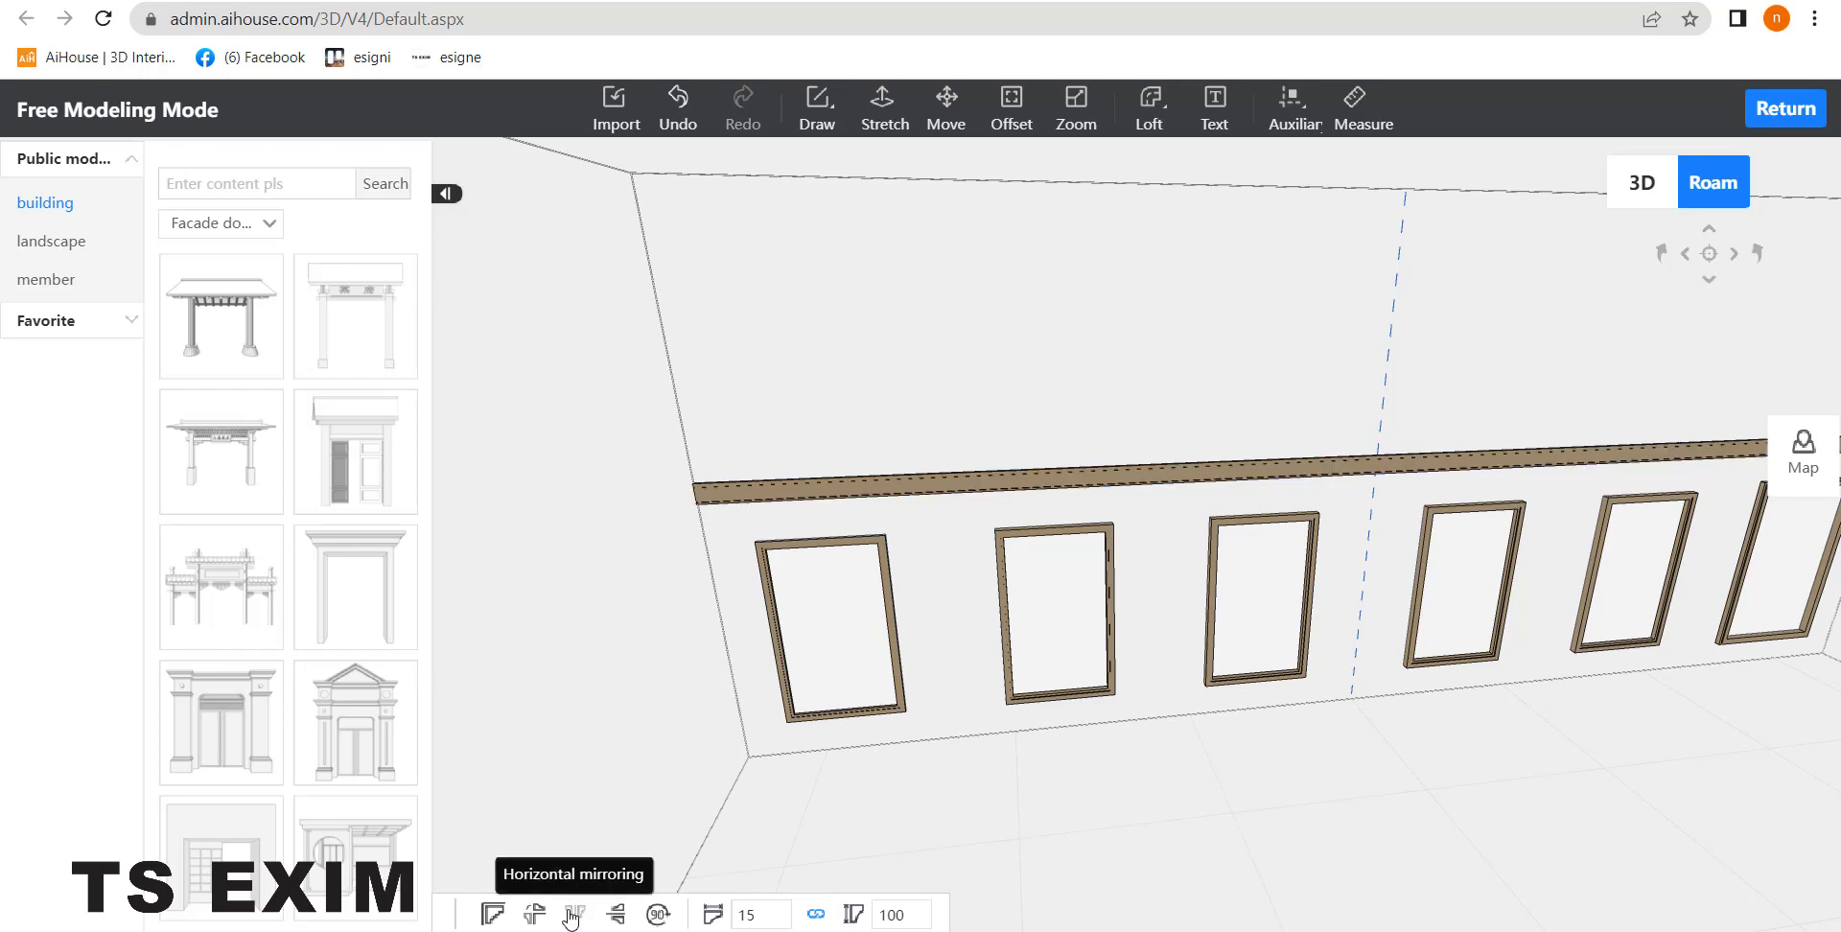
scroll(916, 518, up, 2)
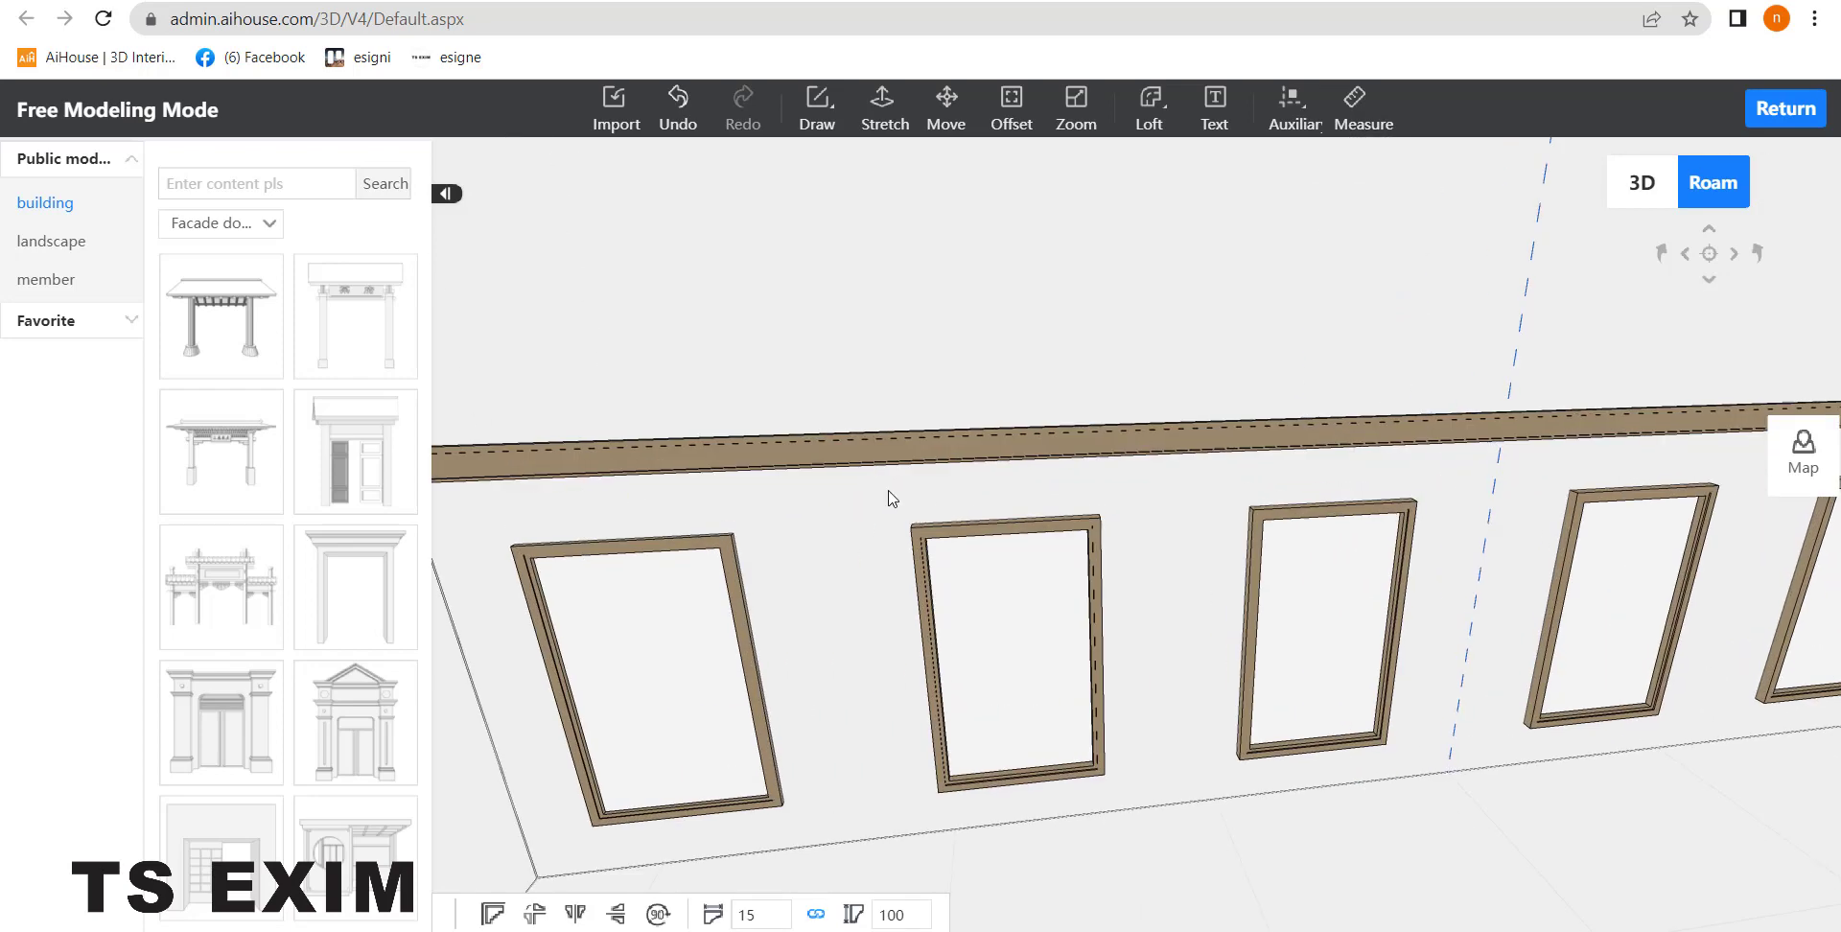
drag(893, 498, 1022, 564)
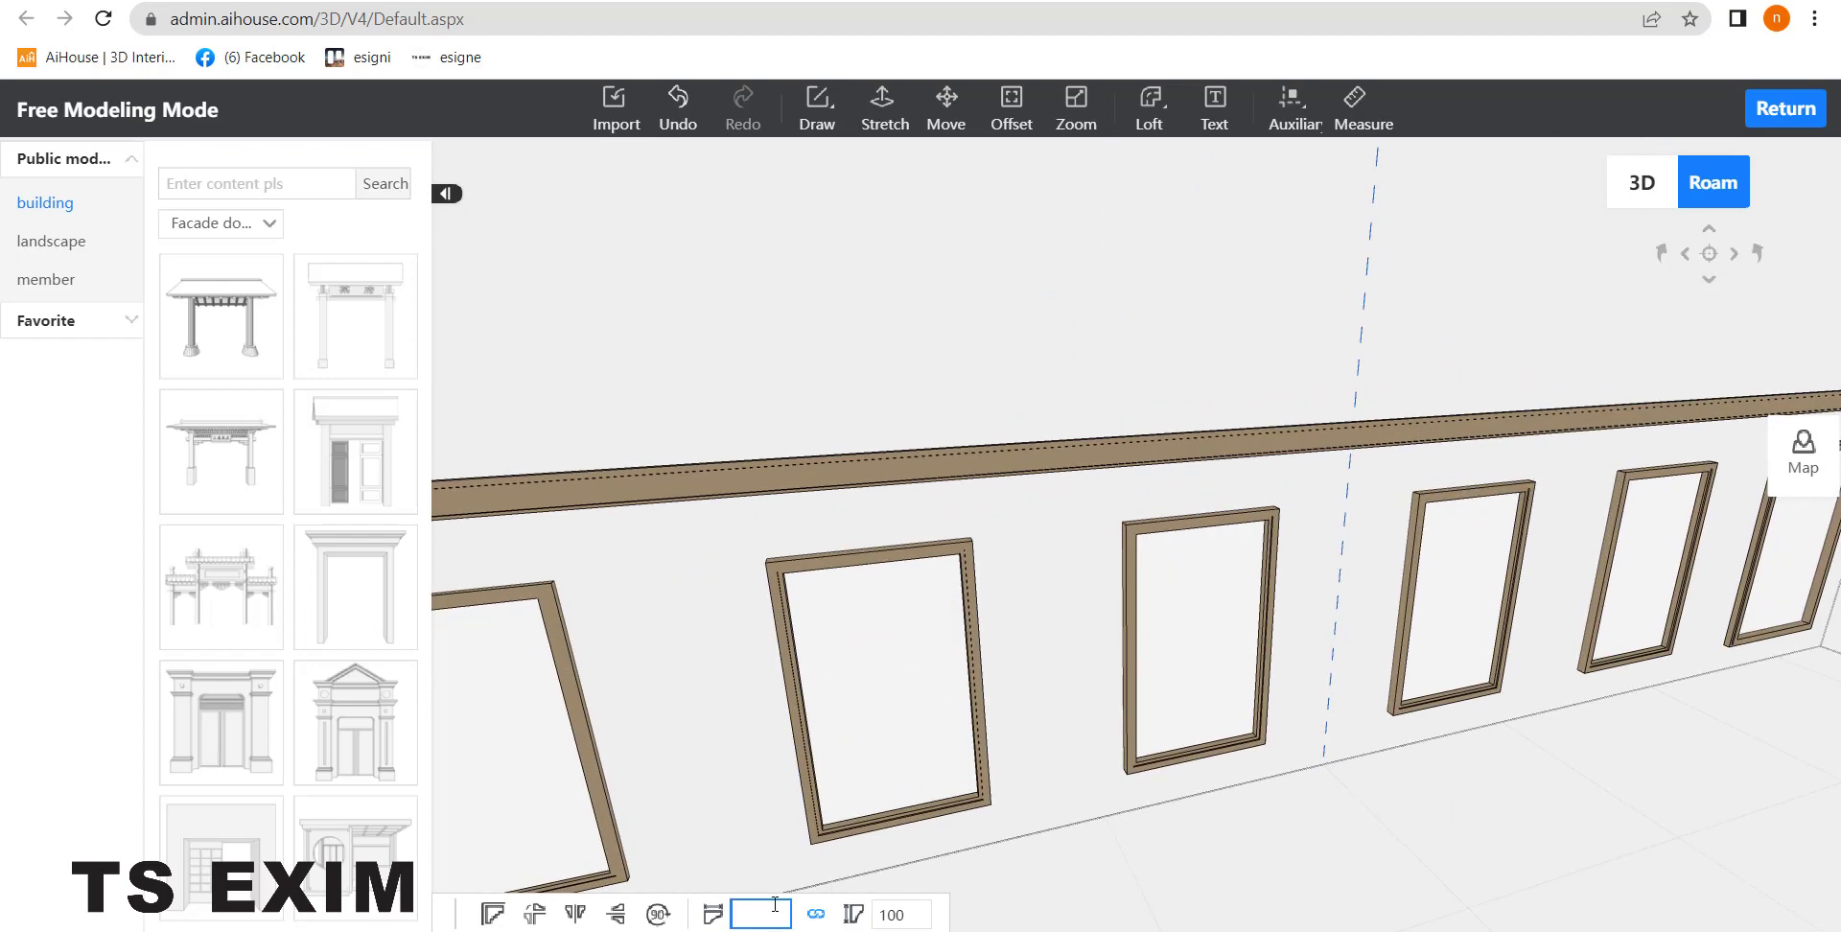
key(Return)
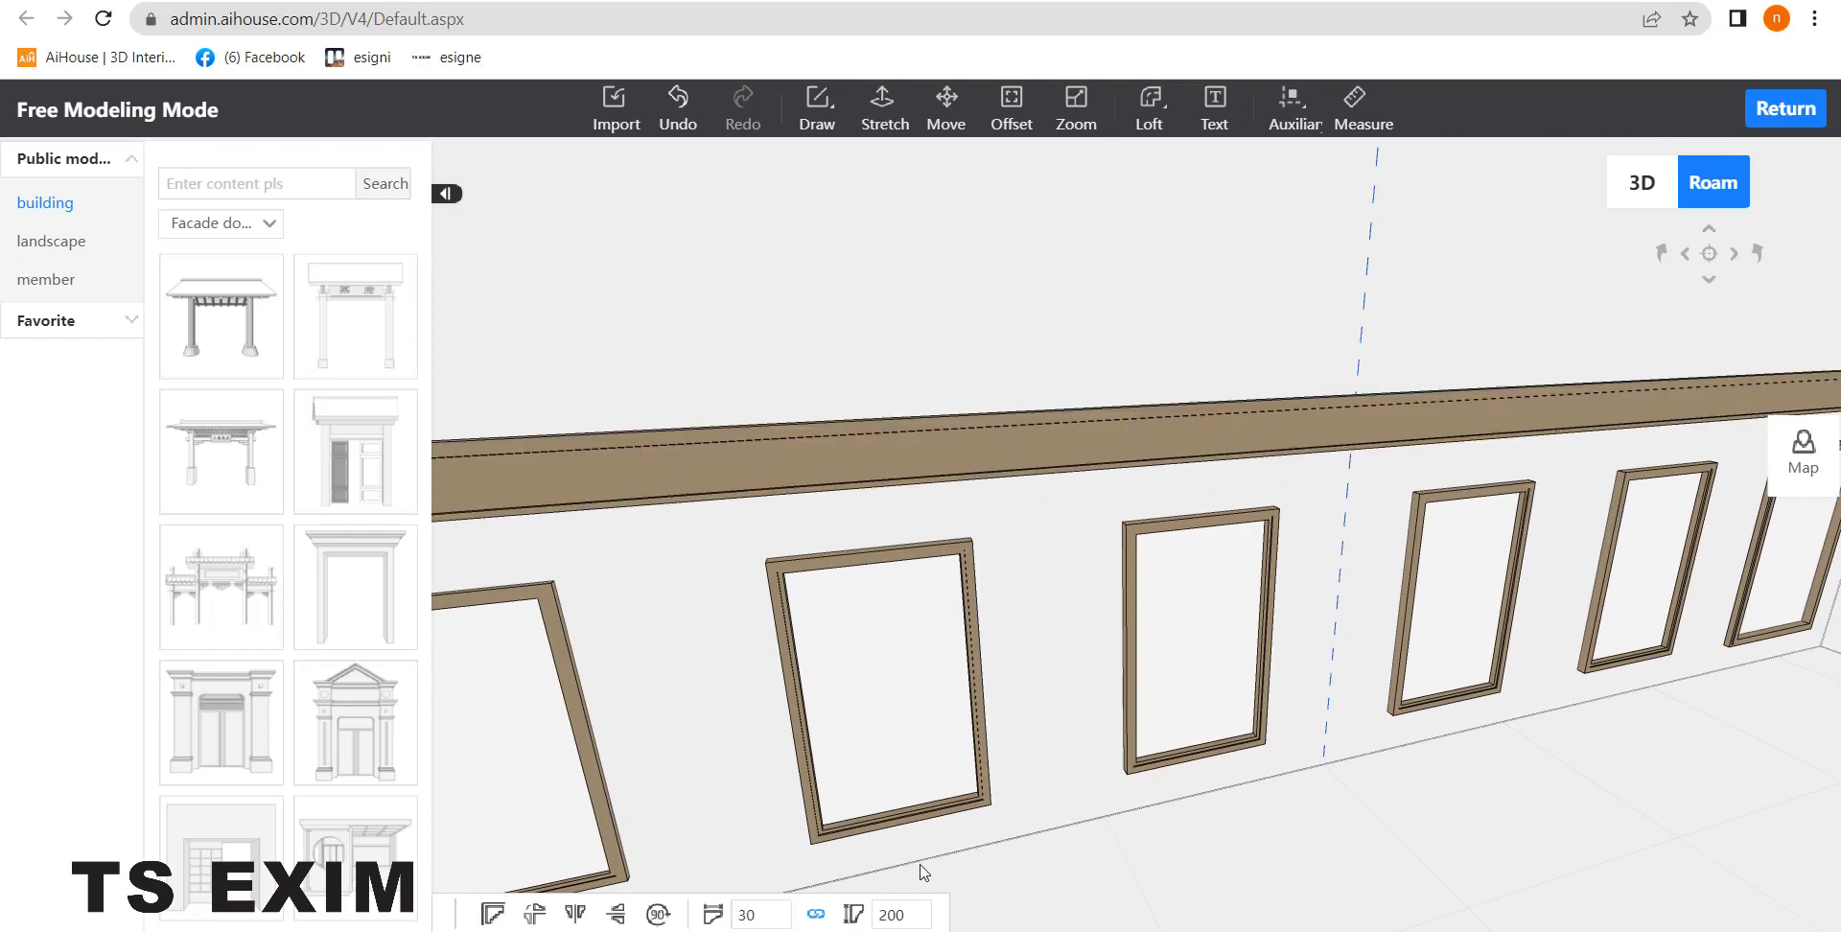
Step: Unlink the long wall molding's profile proportions and set its height to 100
scroll(846, 863, down, 2)
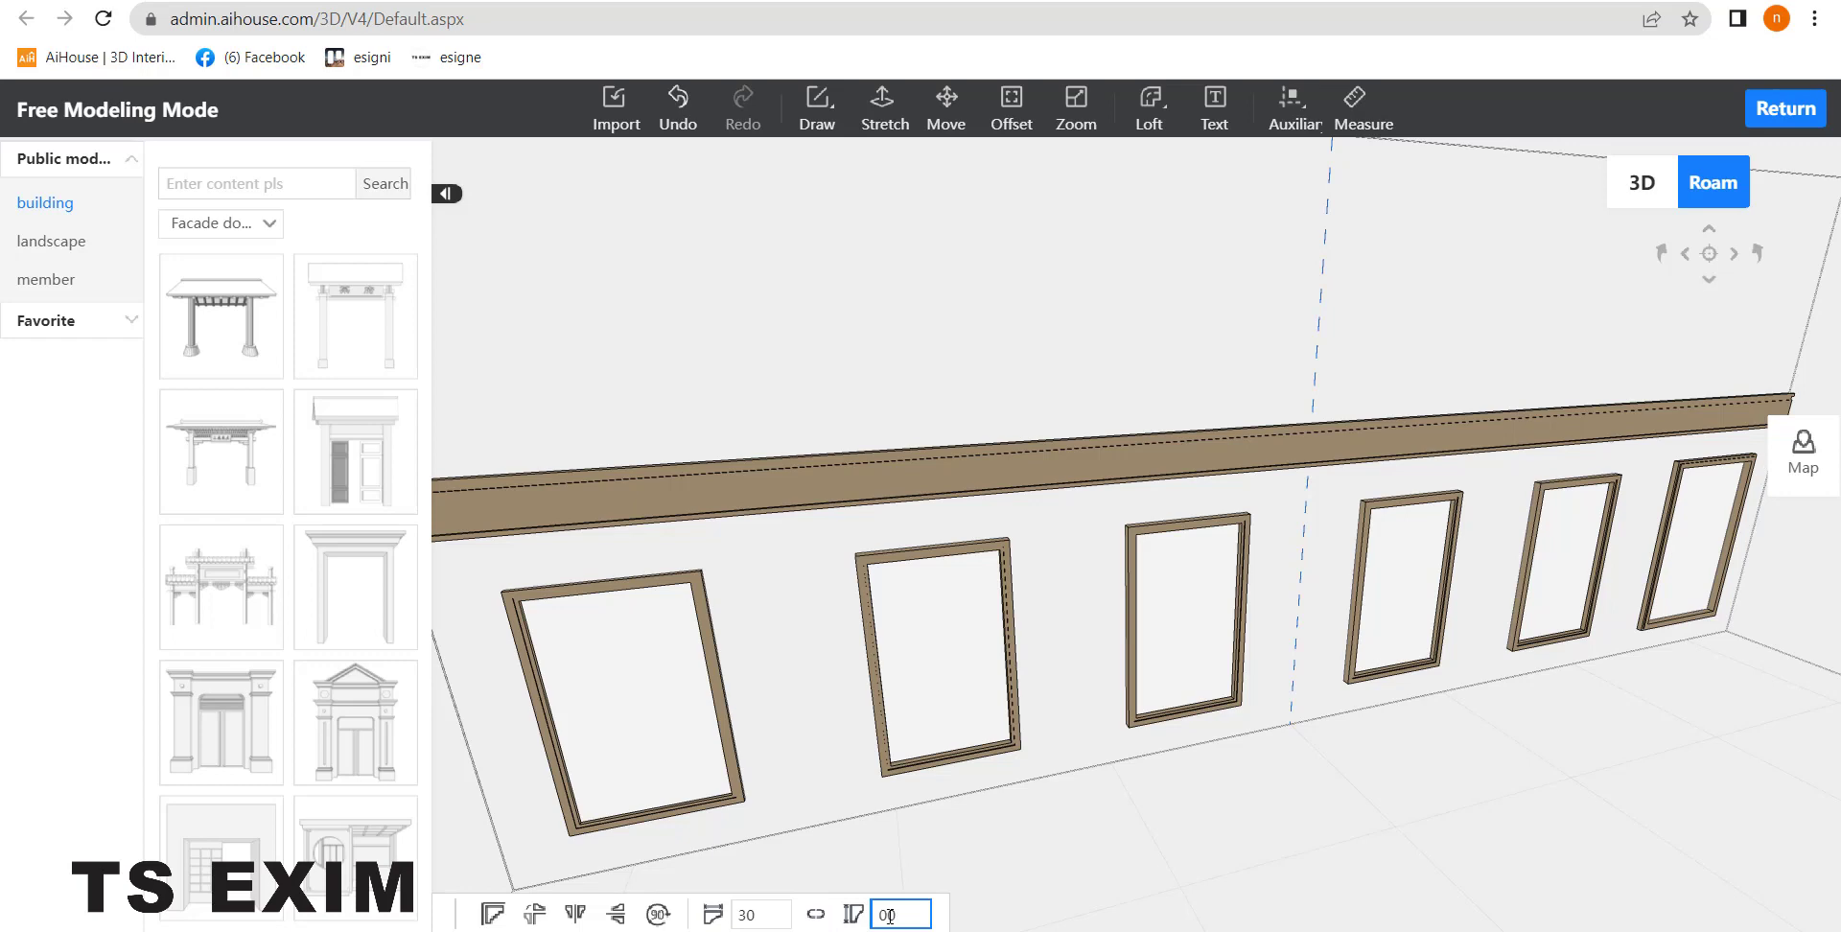
text(1)
key(Return)
drag(954, 814, 998, 776)
scroll(934, 813, down, 3)
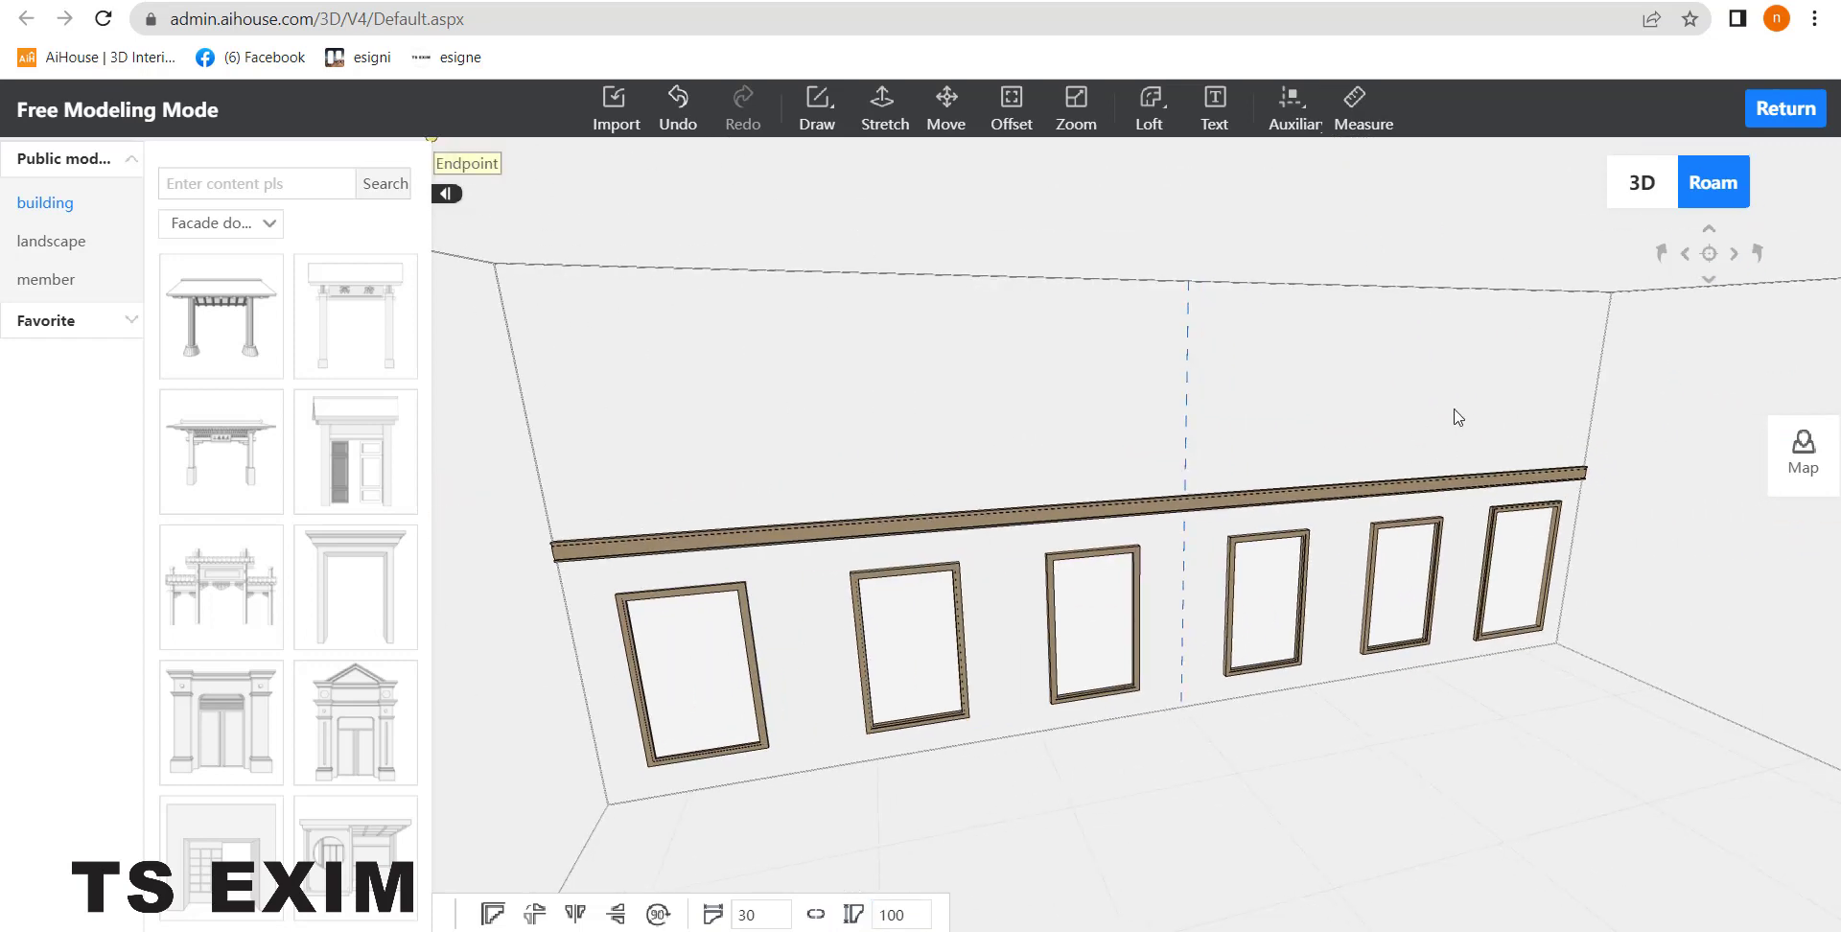
scroll(1266, 599, up, 2)
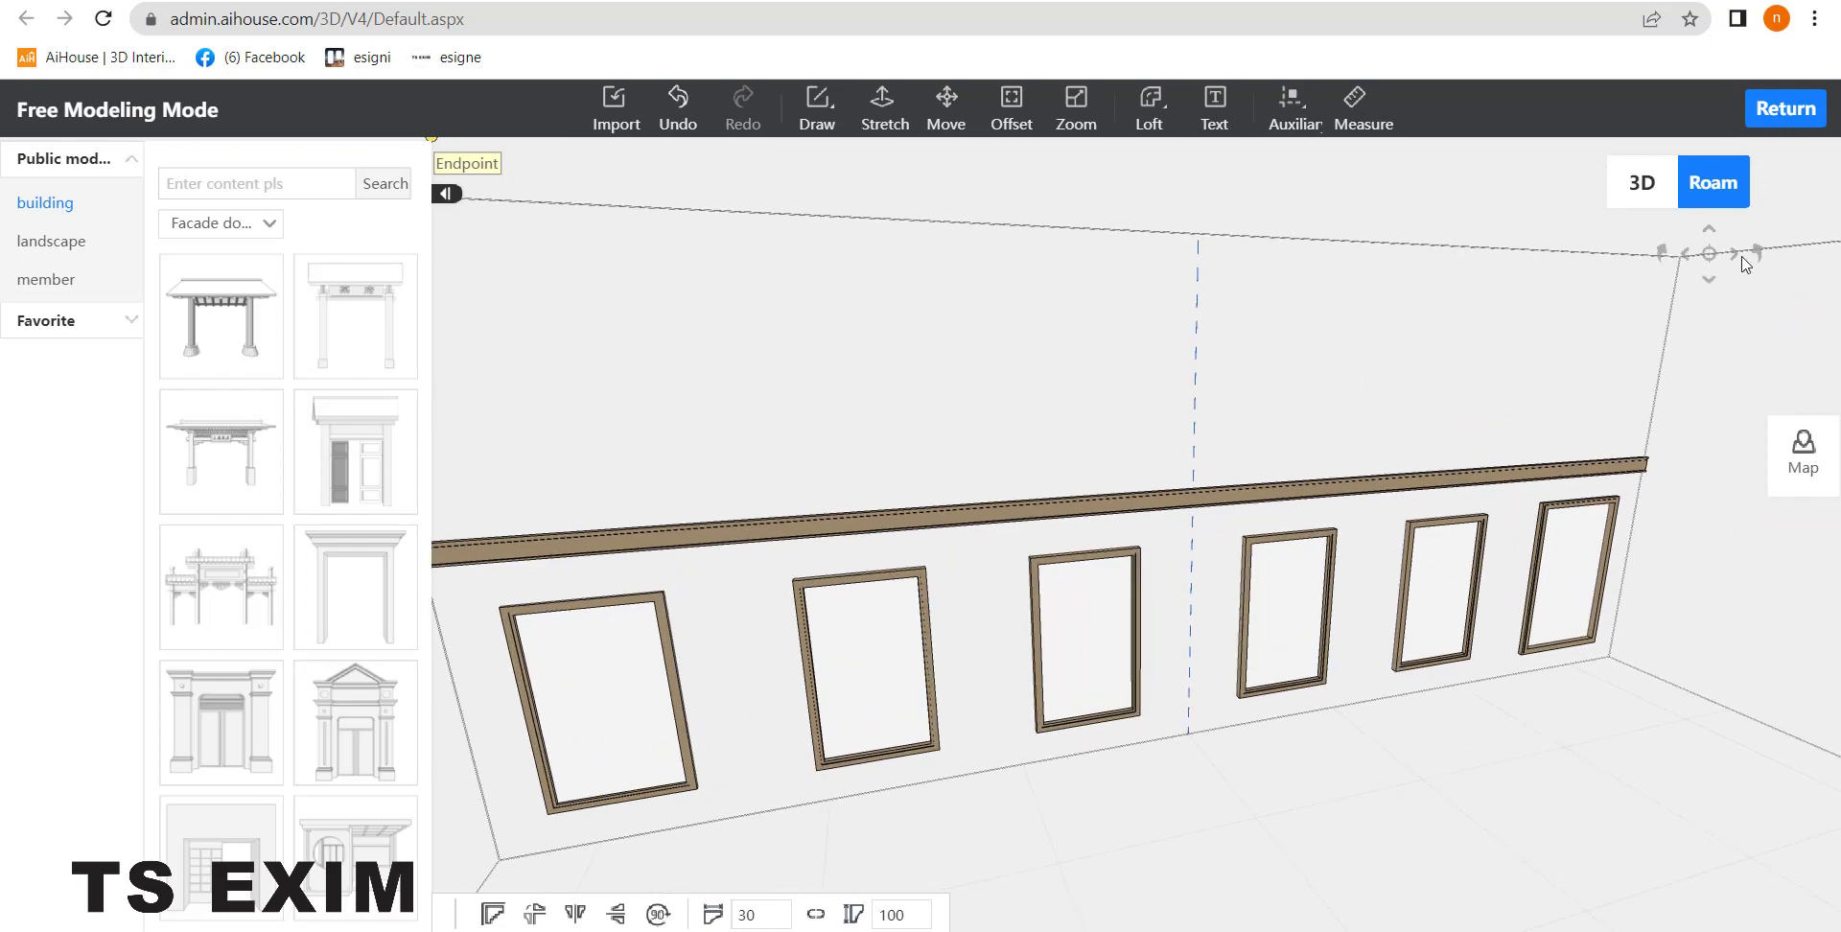
Step: Leave Free Modeling Mode and view the finished wall moldings in the room
click(1785, 109)
drag(1357, 627, 1283, 625)
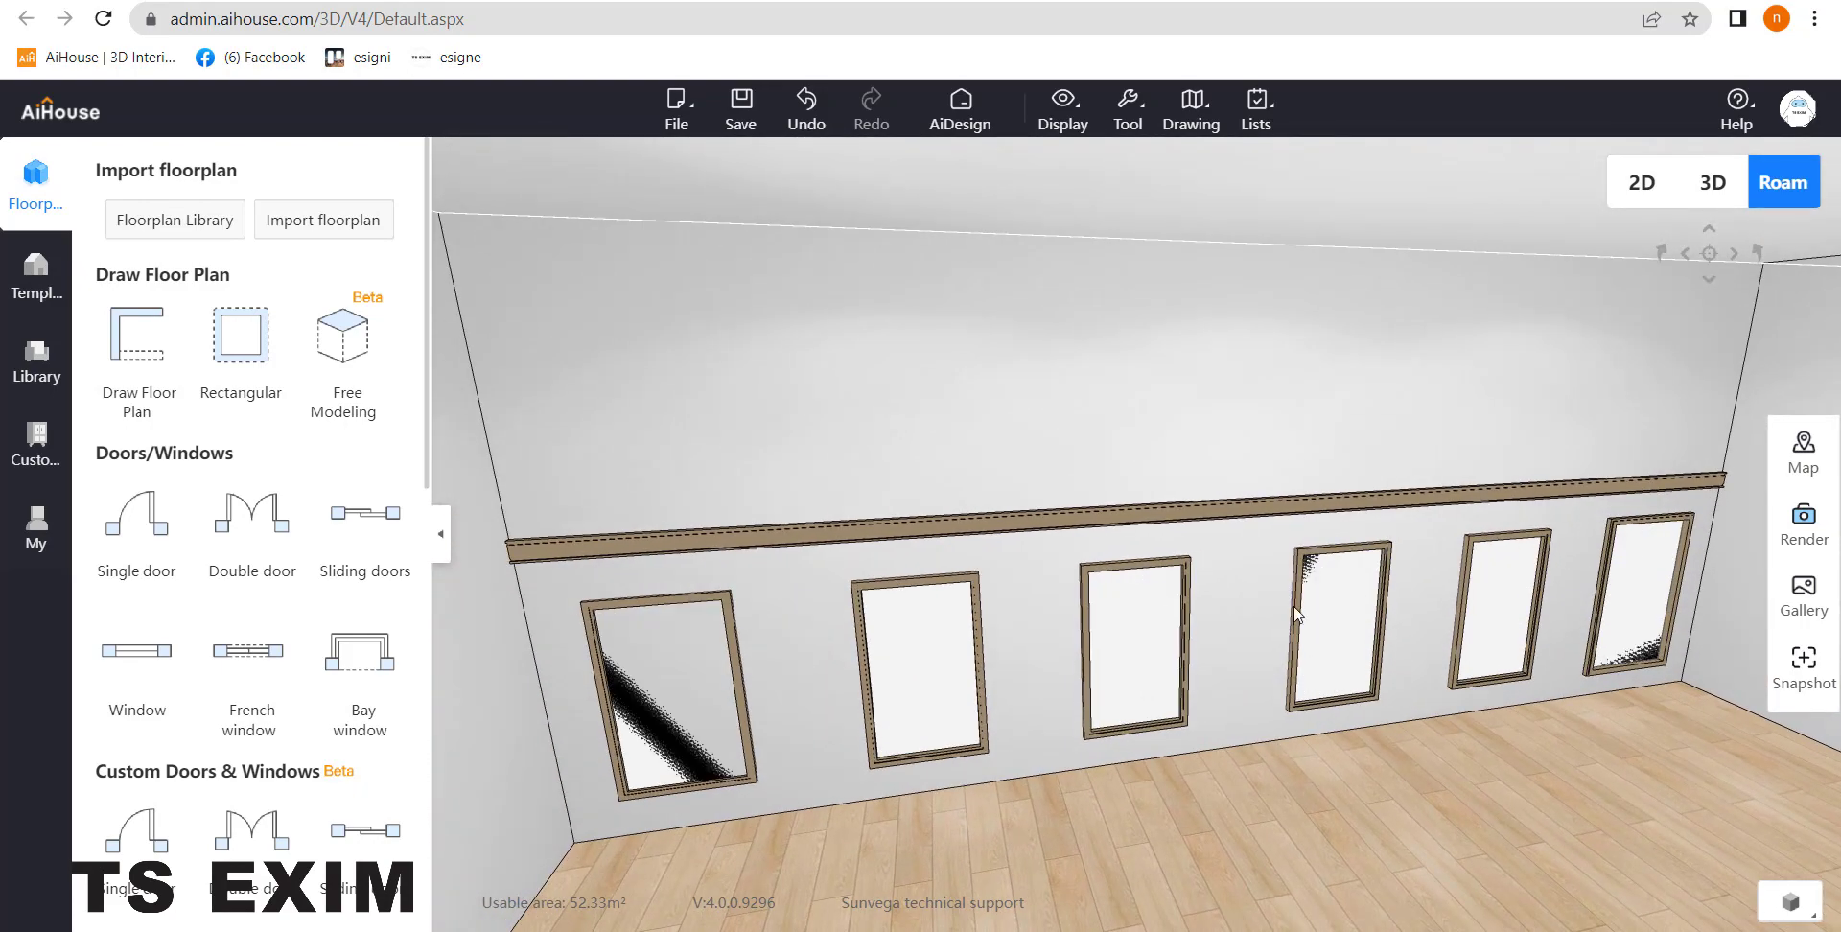
drag(1039, 683, 1037, 697)
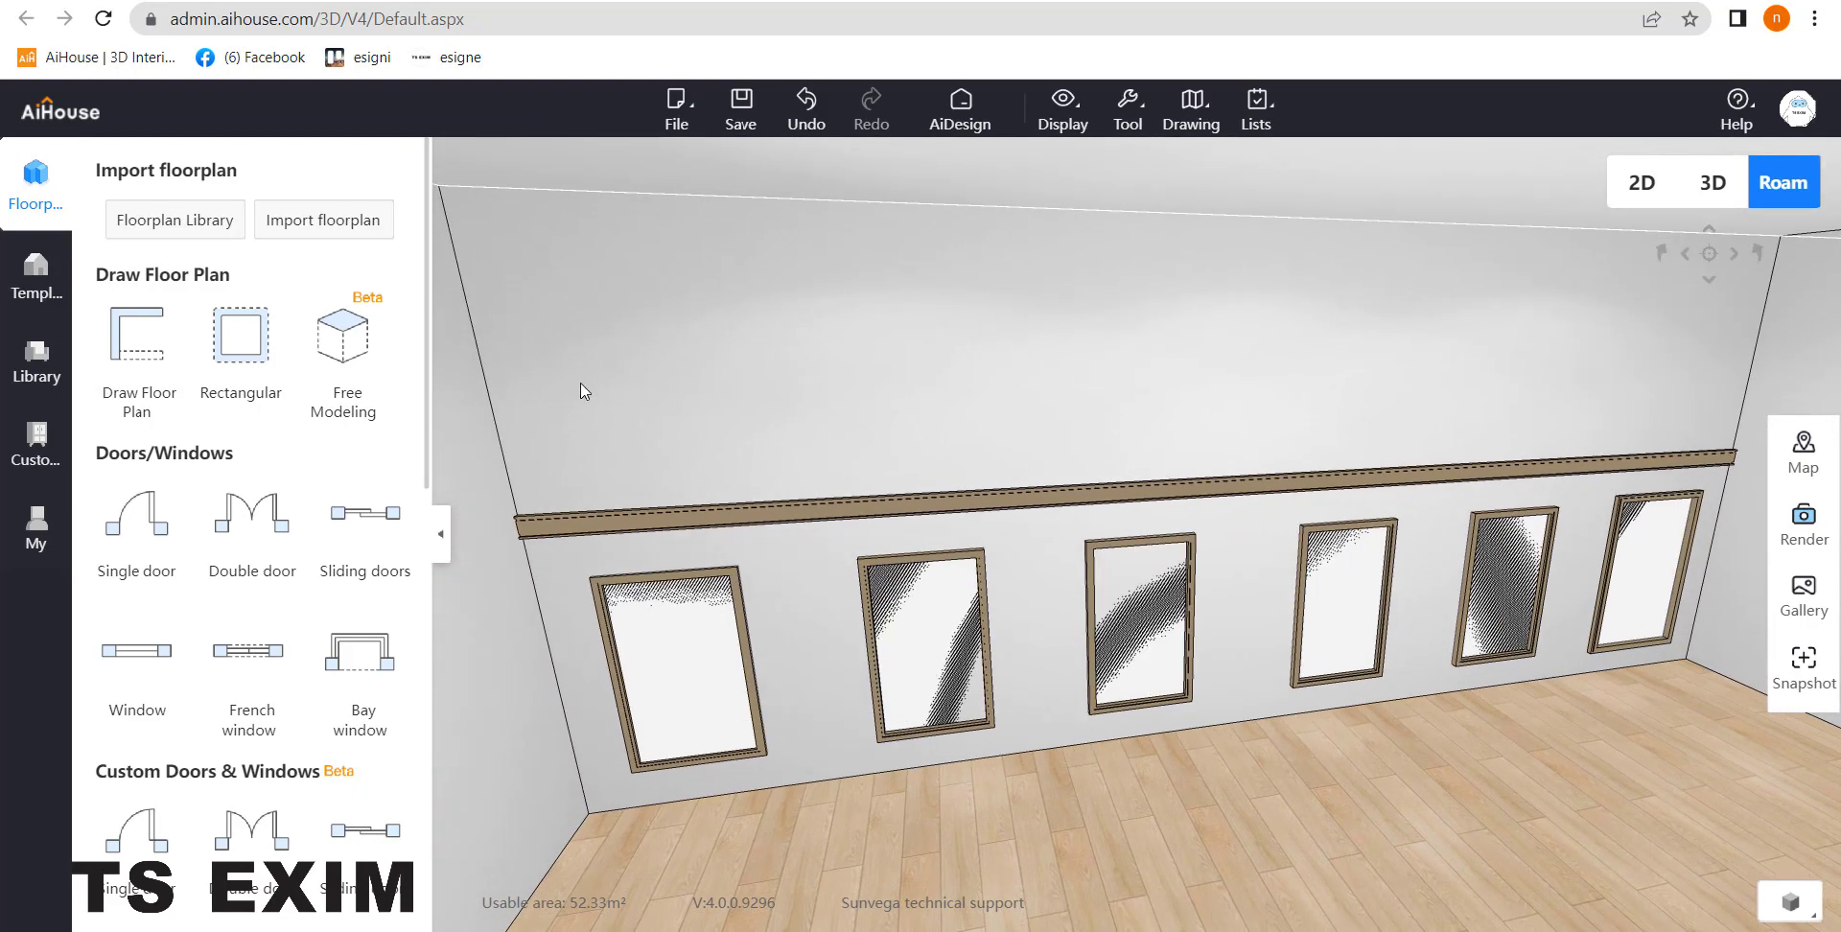
Step: Open the Wallpaper category under Finishing in the public material library
click(39, 360)
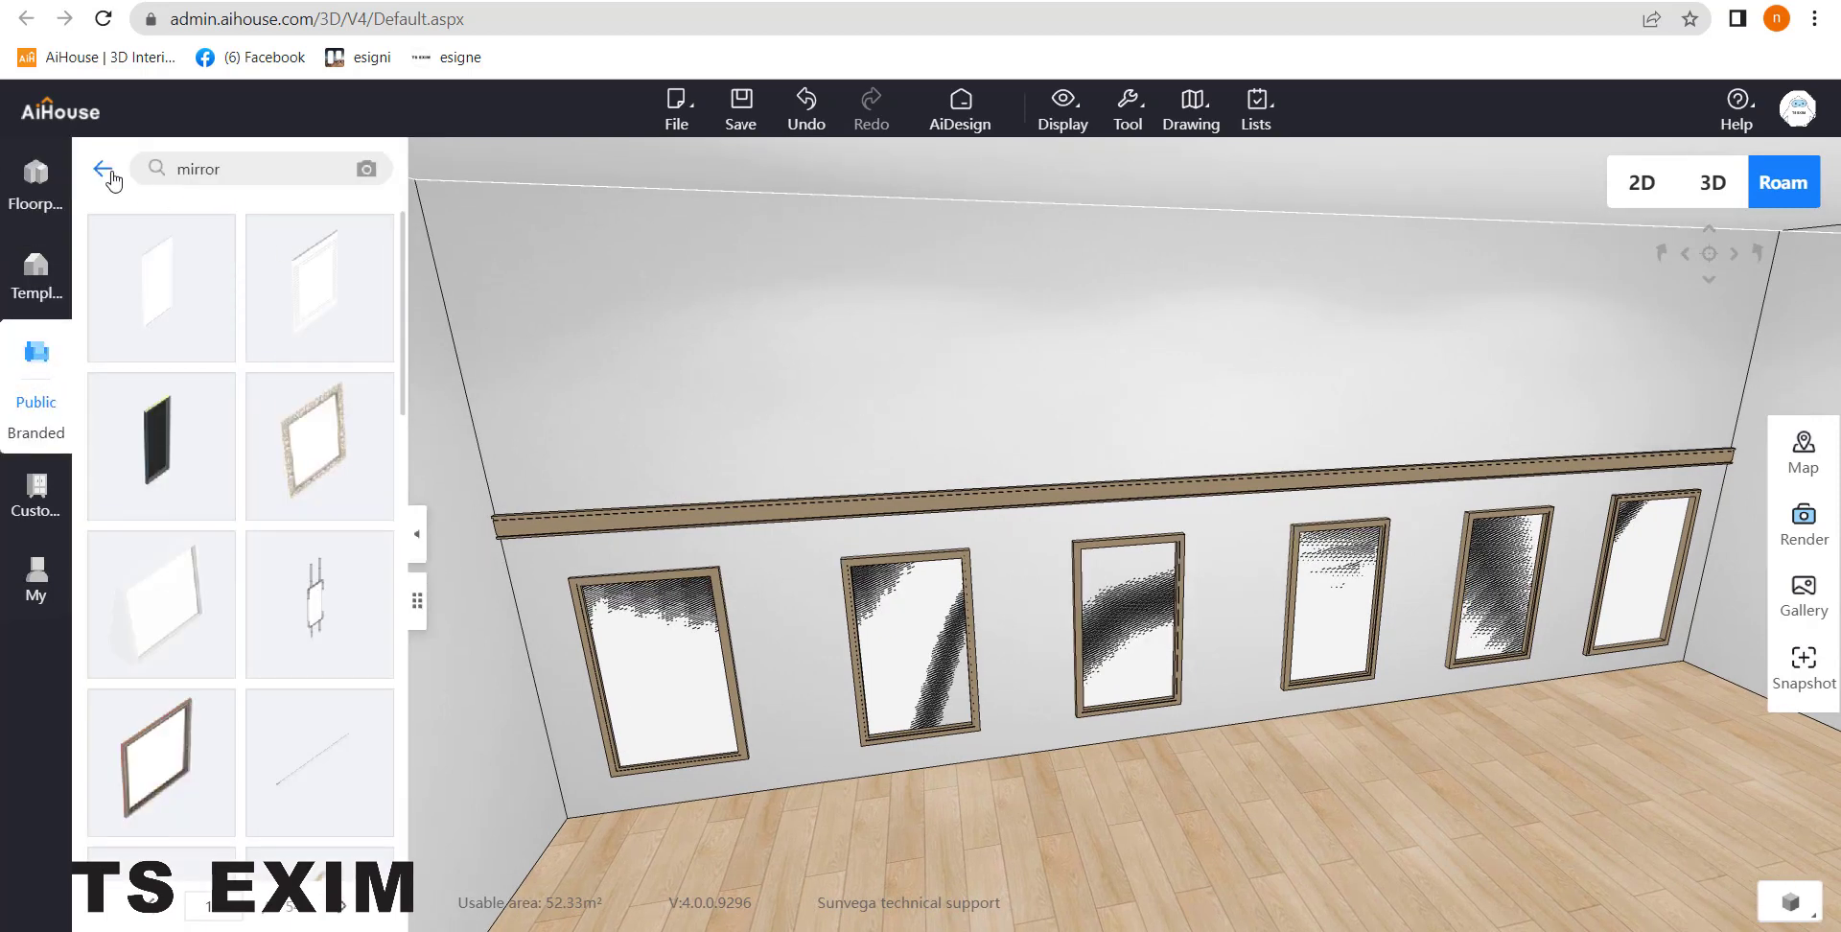
click(104, 171)
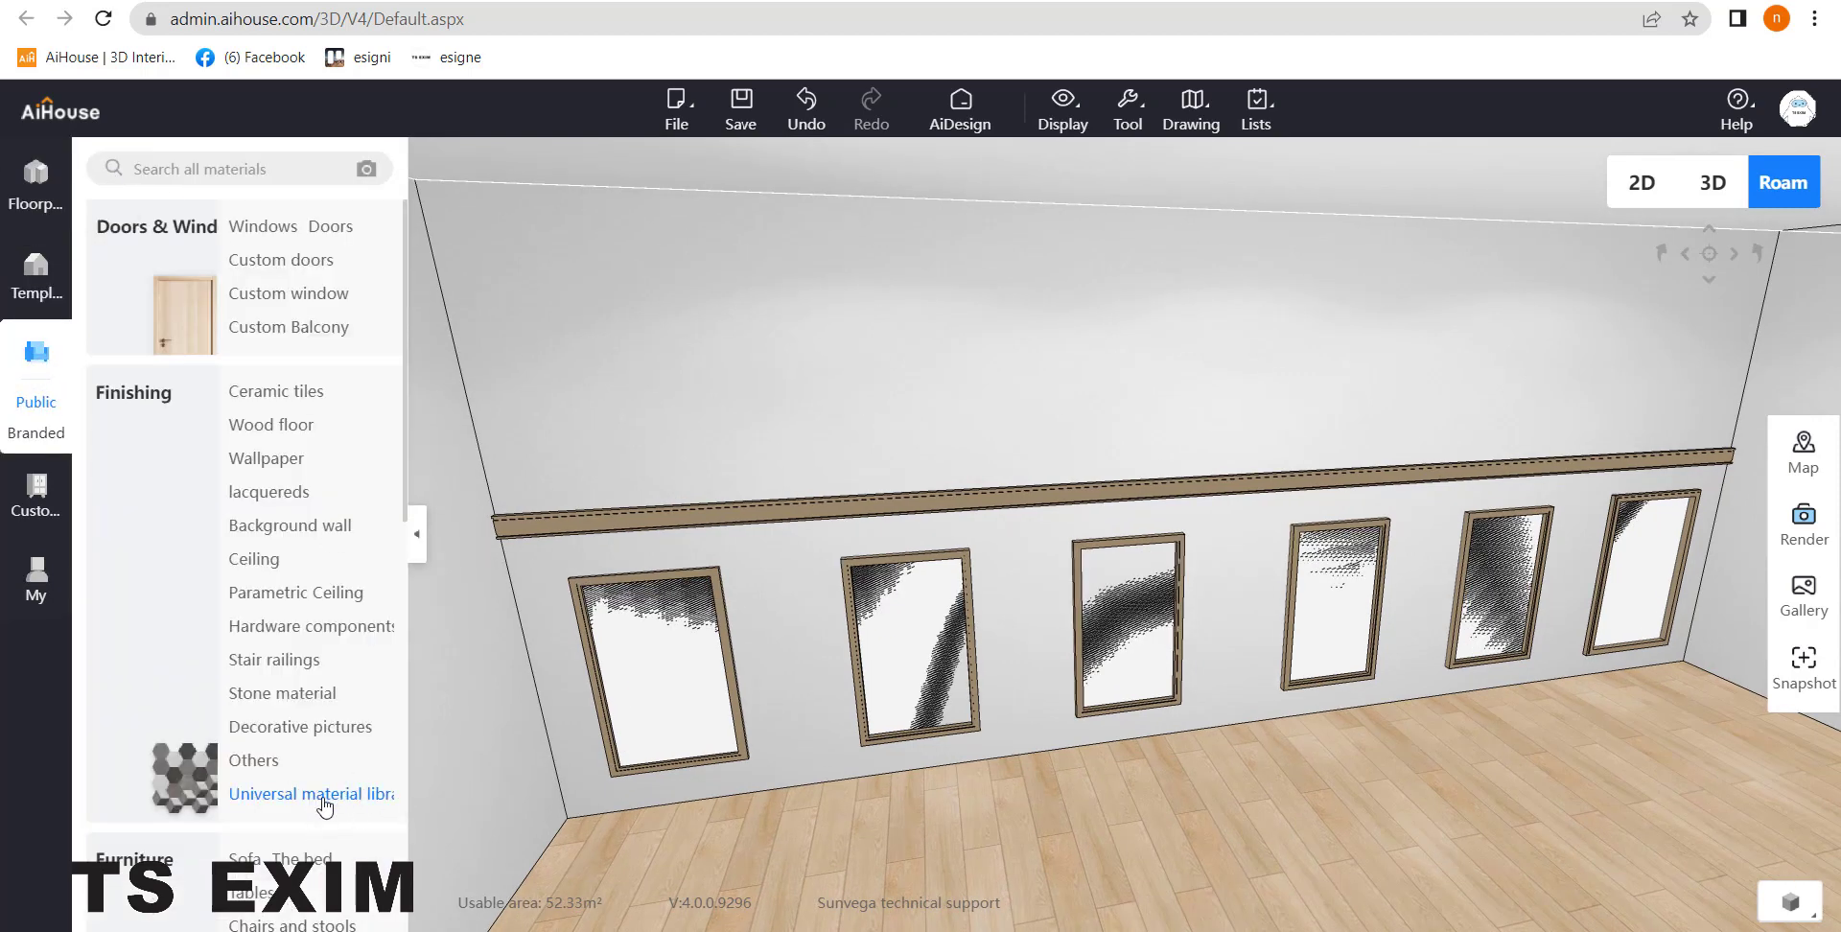
click(324, 799)
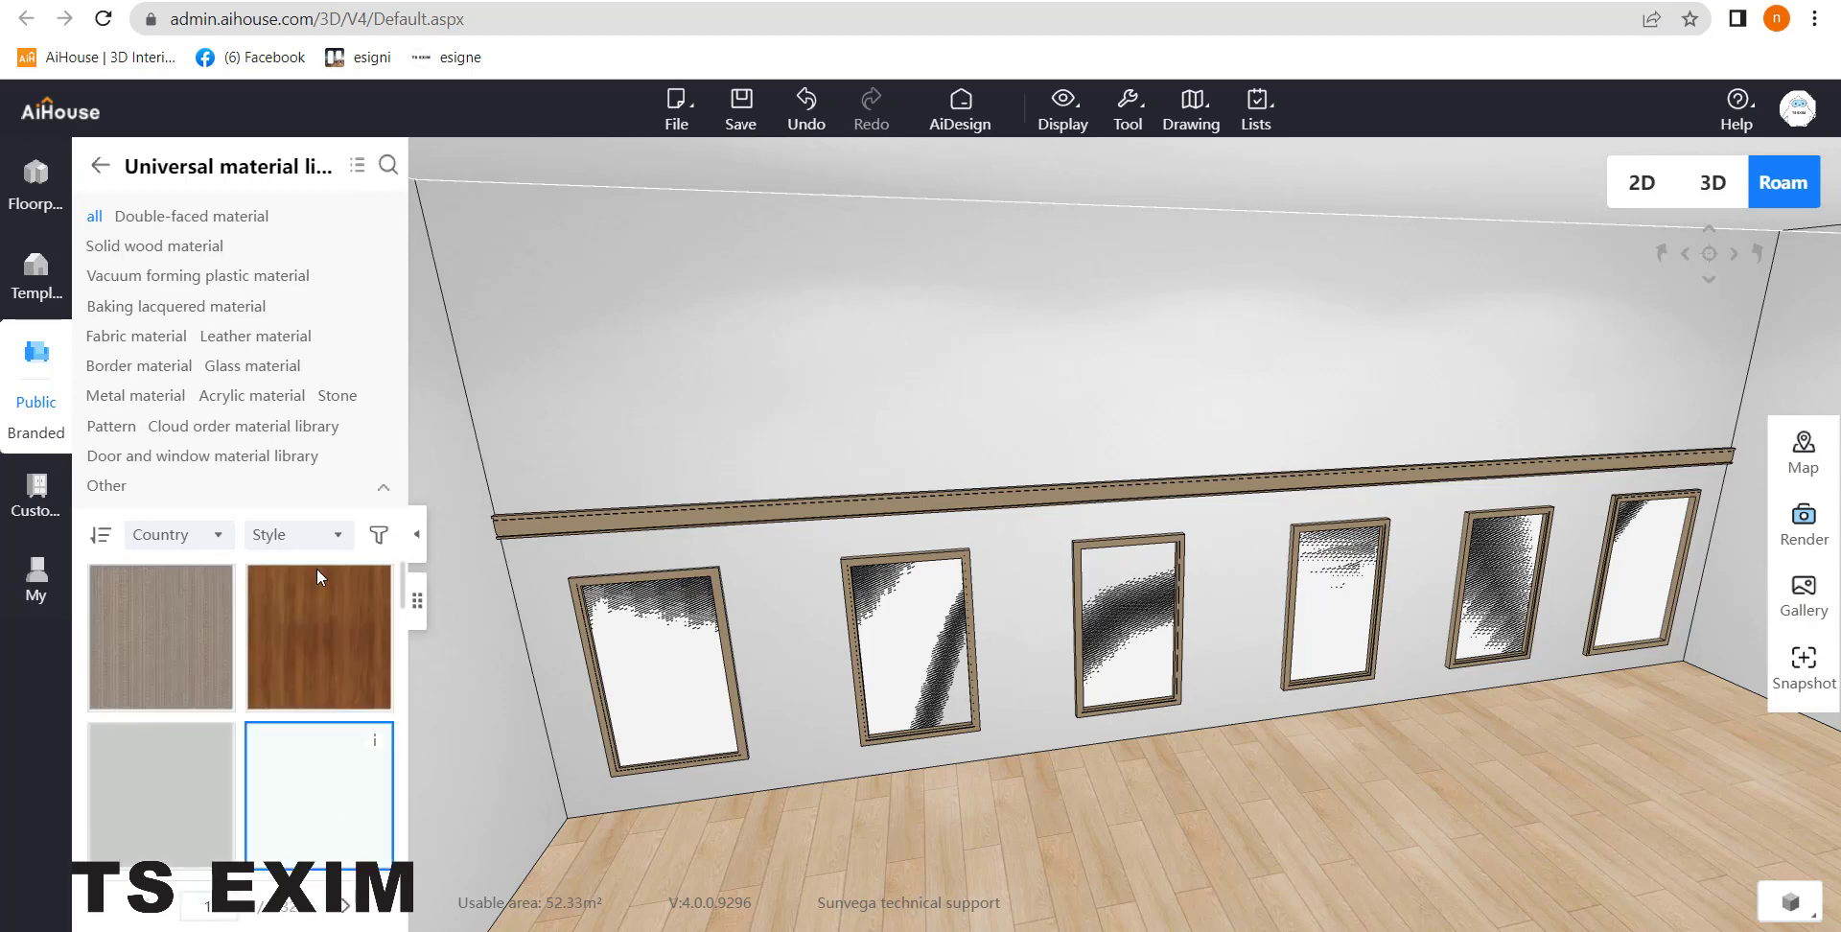
click(101, 169)
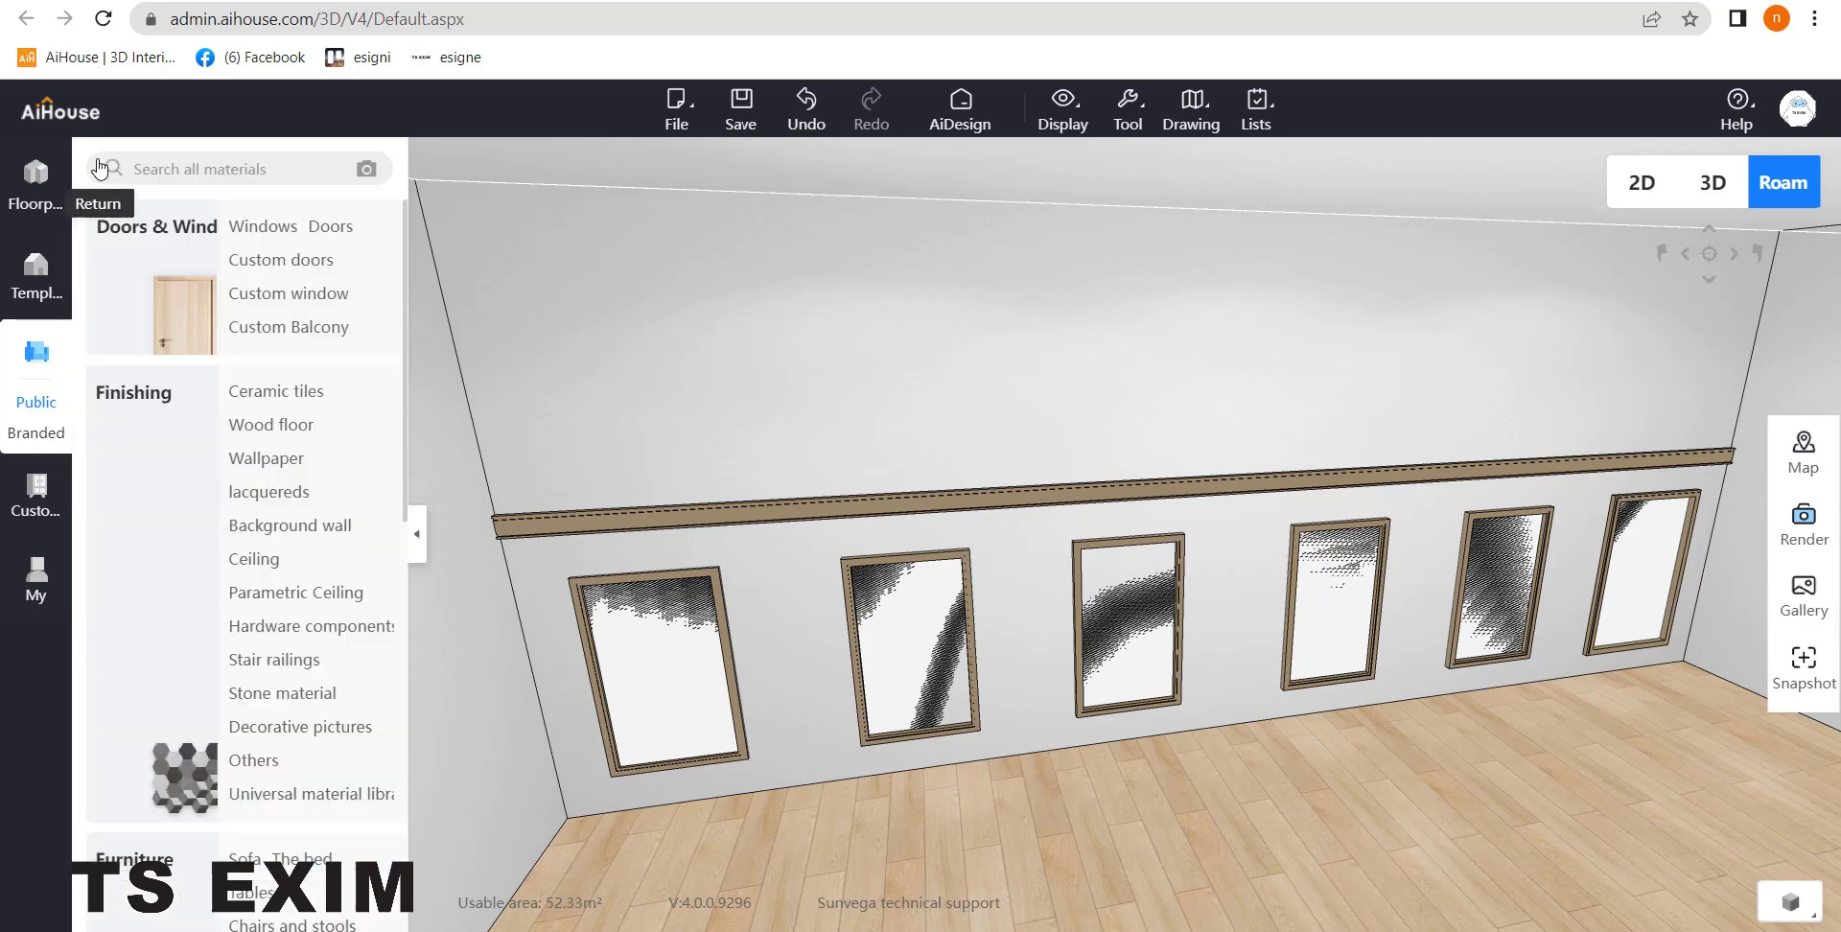
click(261, 463)
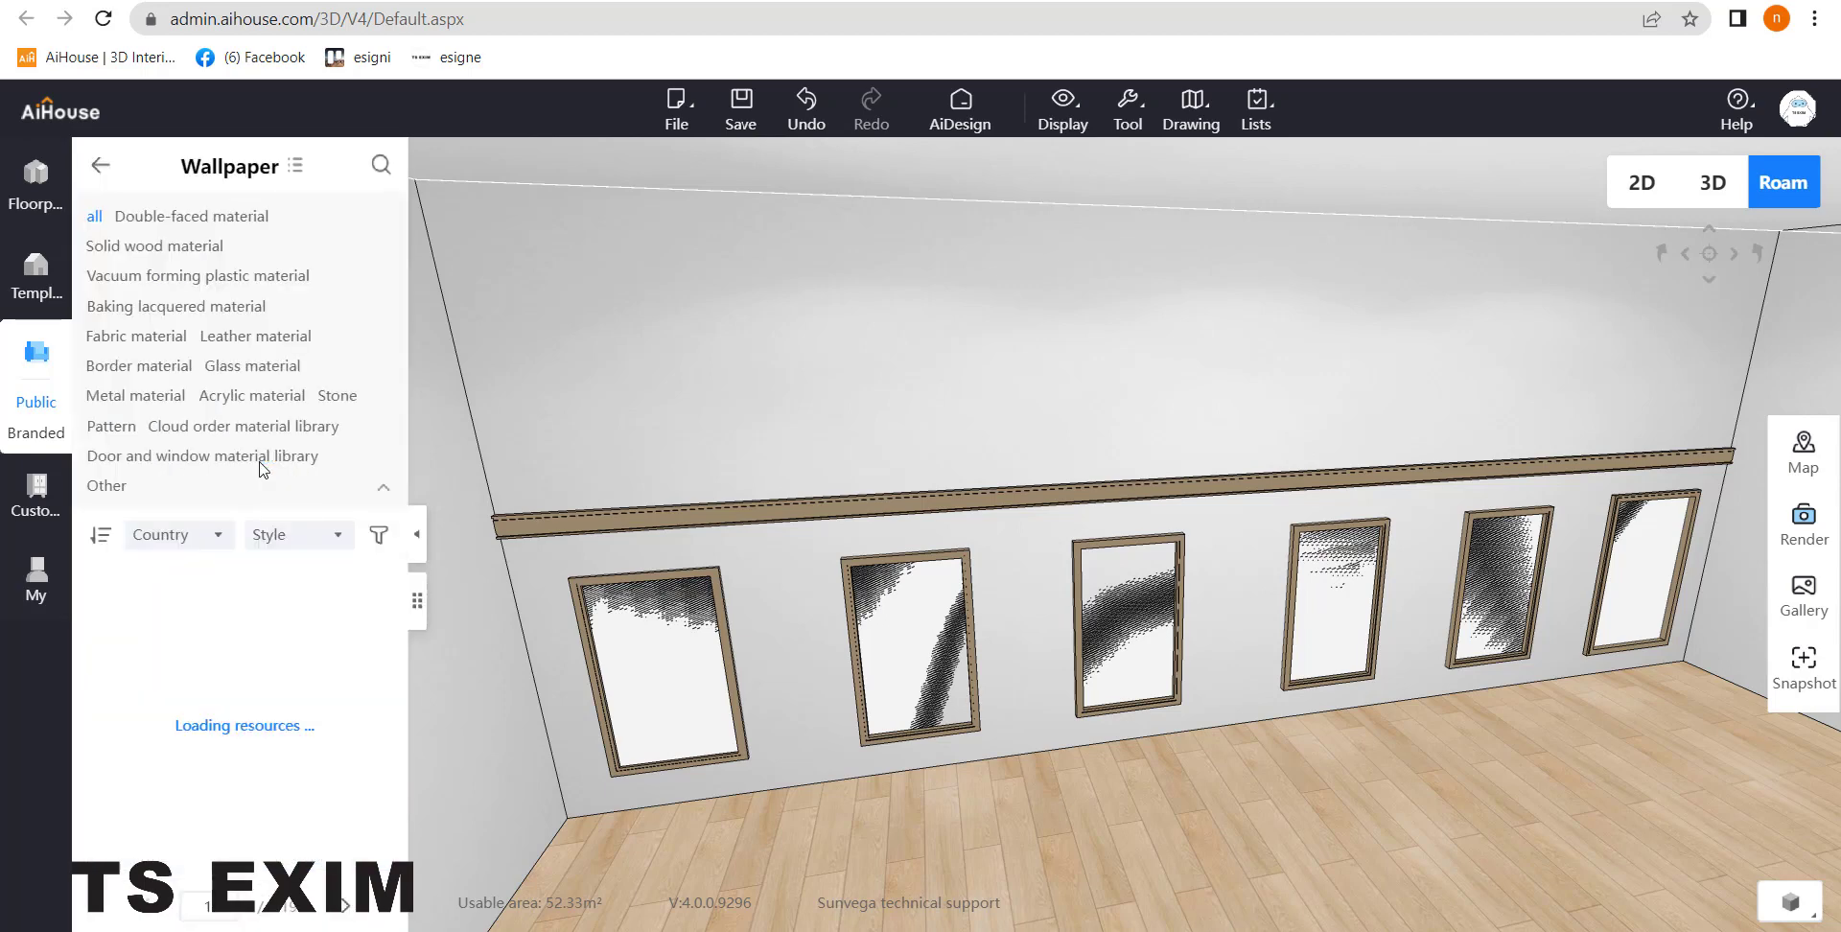
Step: Browse the wallpaper materials and switch to the lacquereds category under Finishing
scroll(295, 702, down, 10)
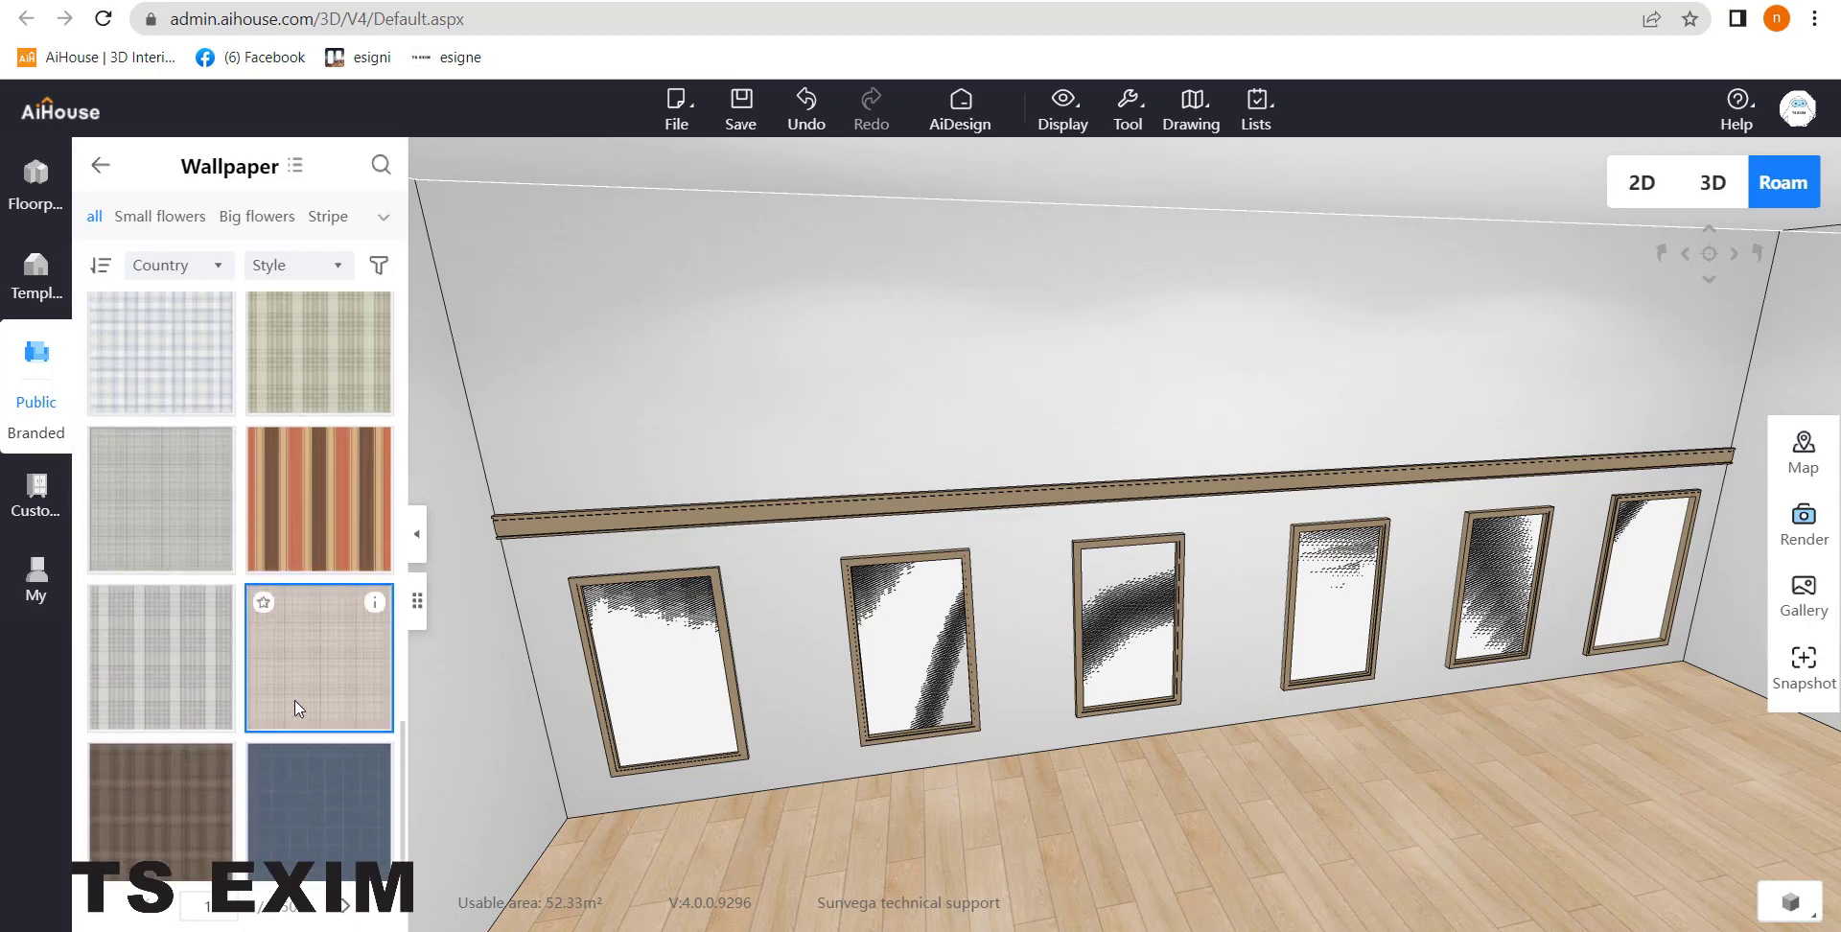
scroll(182, 626, up, 10)
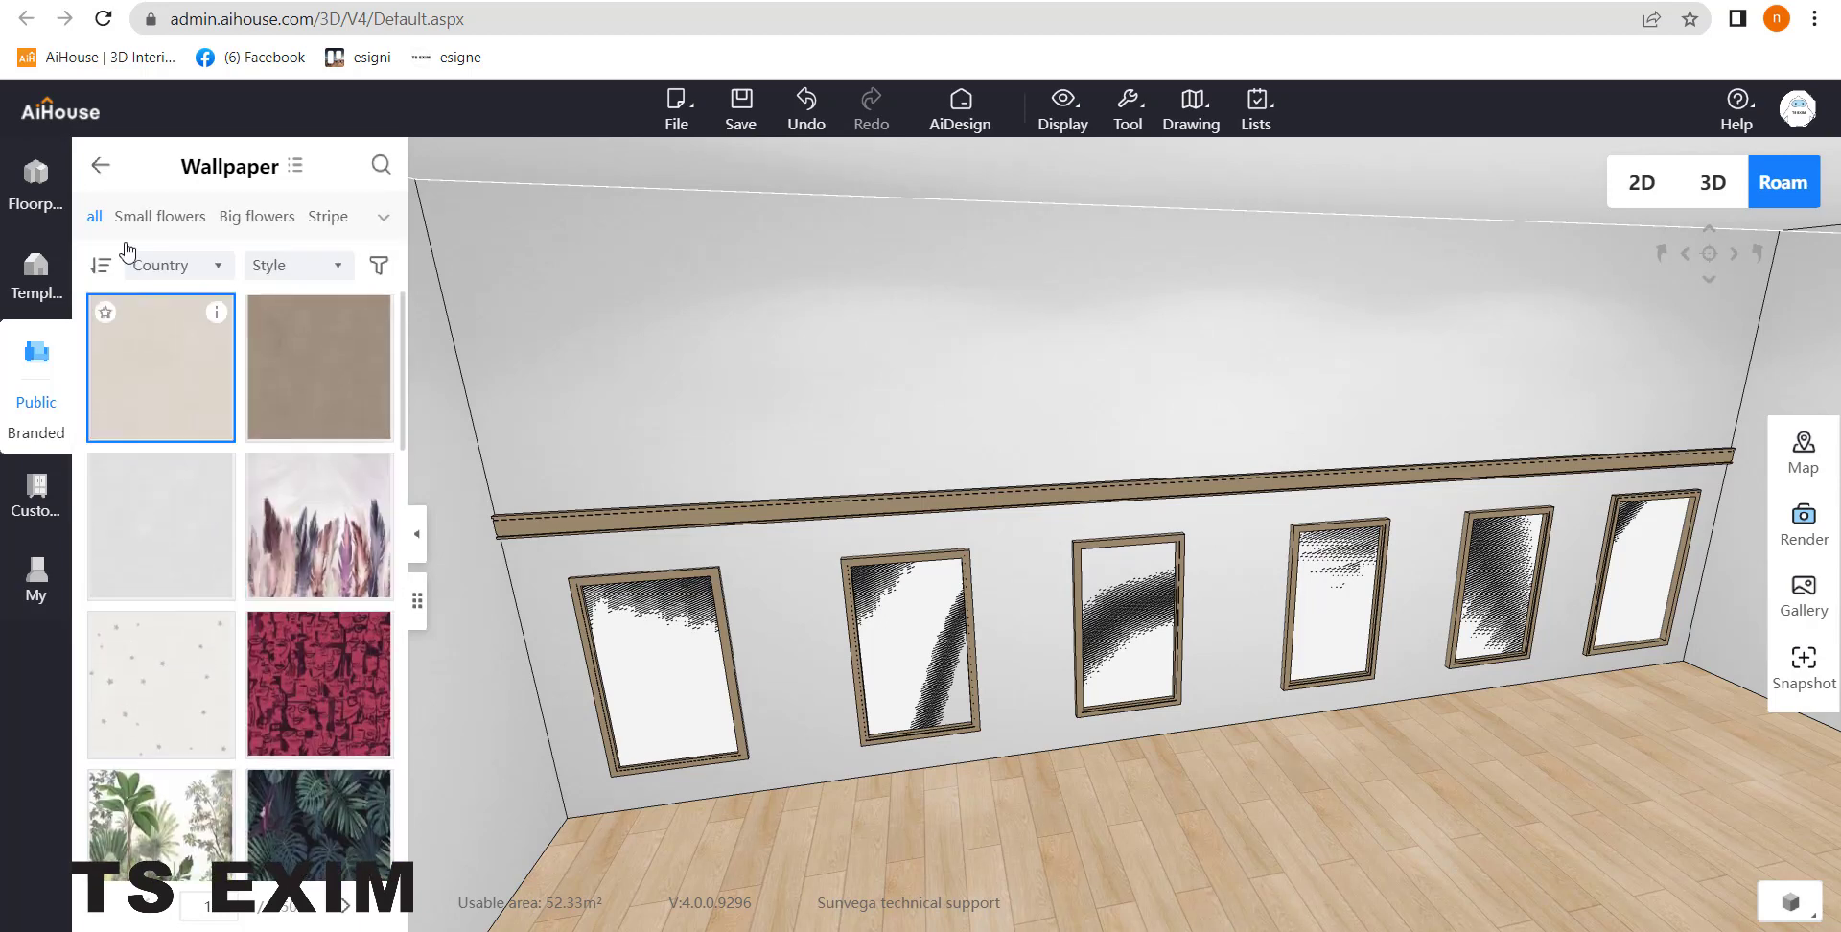
click(104, 168)
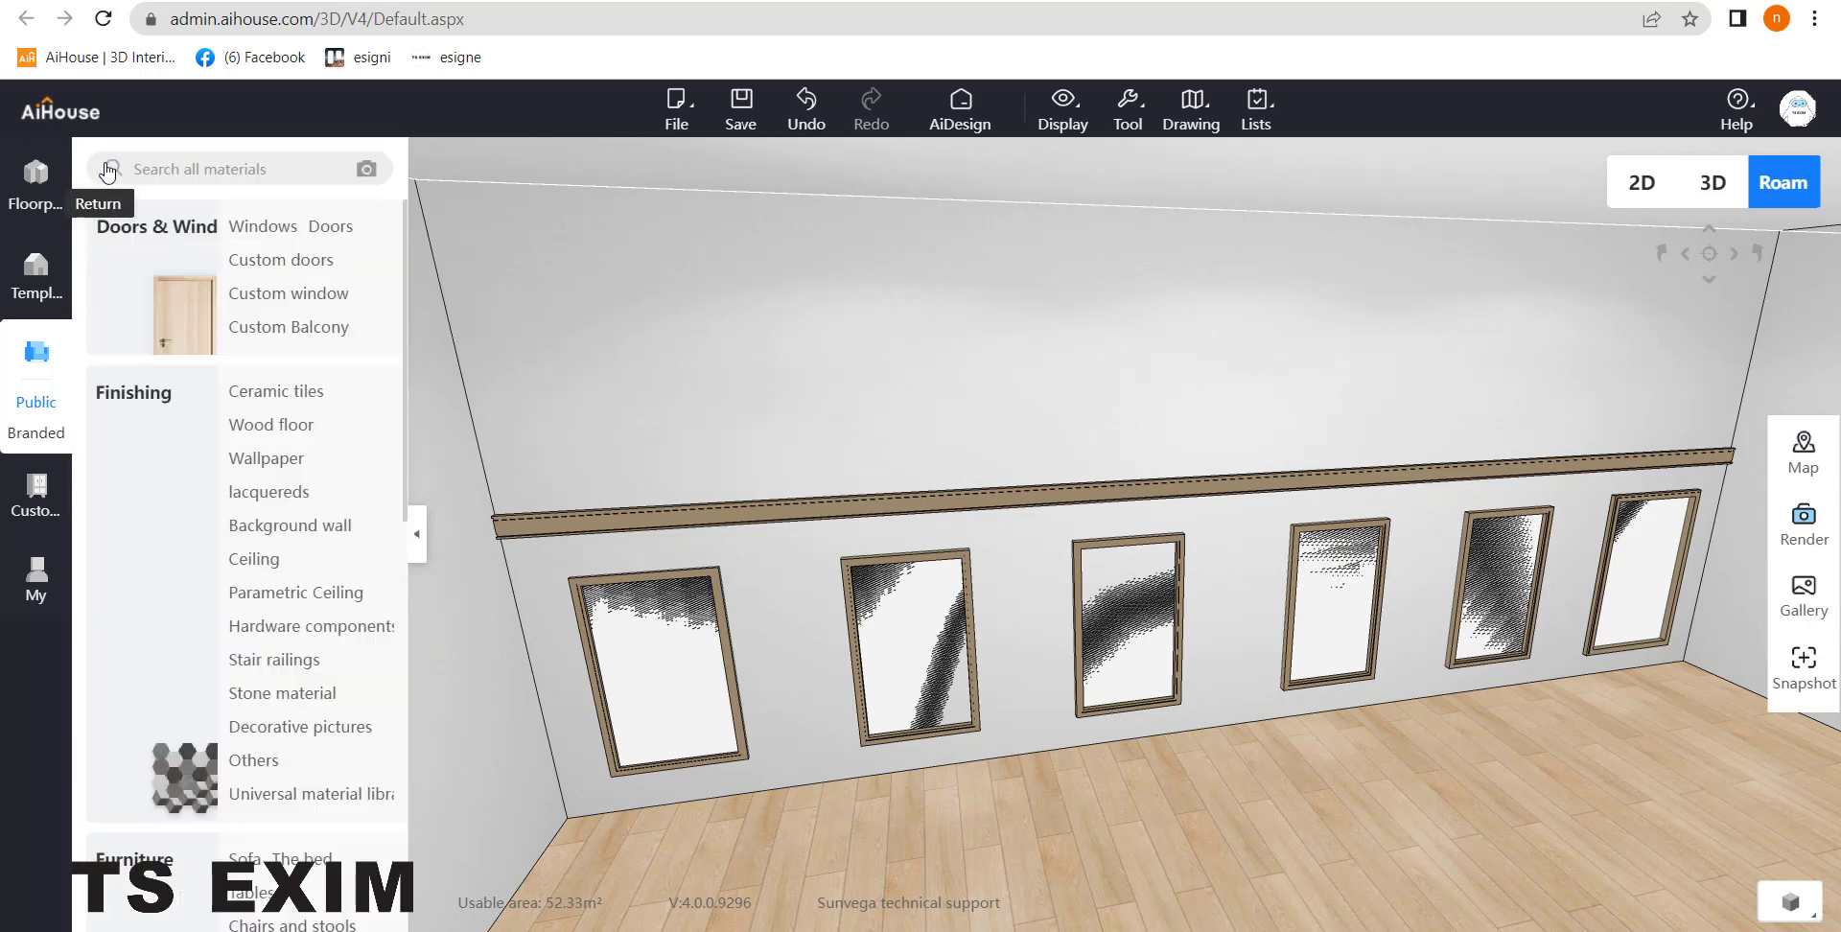
click(285, 491)
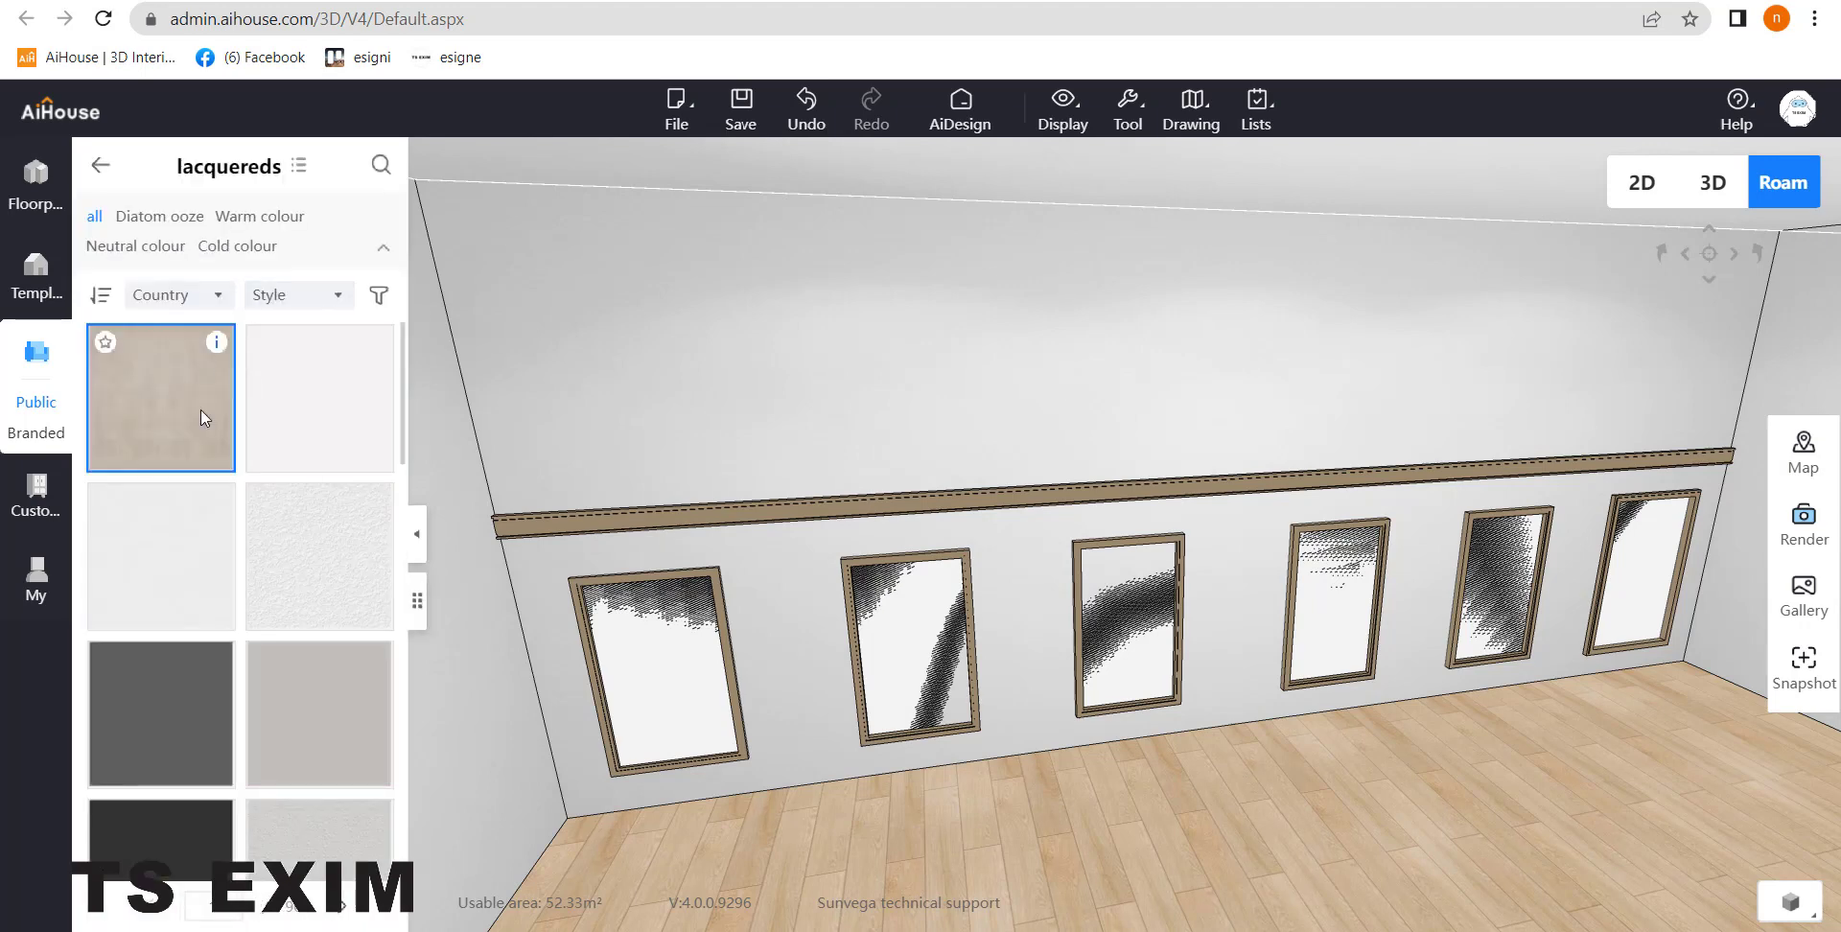
Step: Try the Yellow coating lacquer on the wall with the frames and undo it
drag(192, 435, 603, 435)
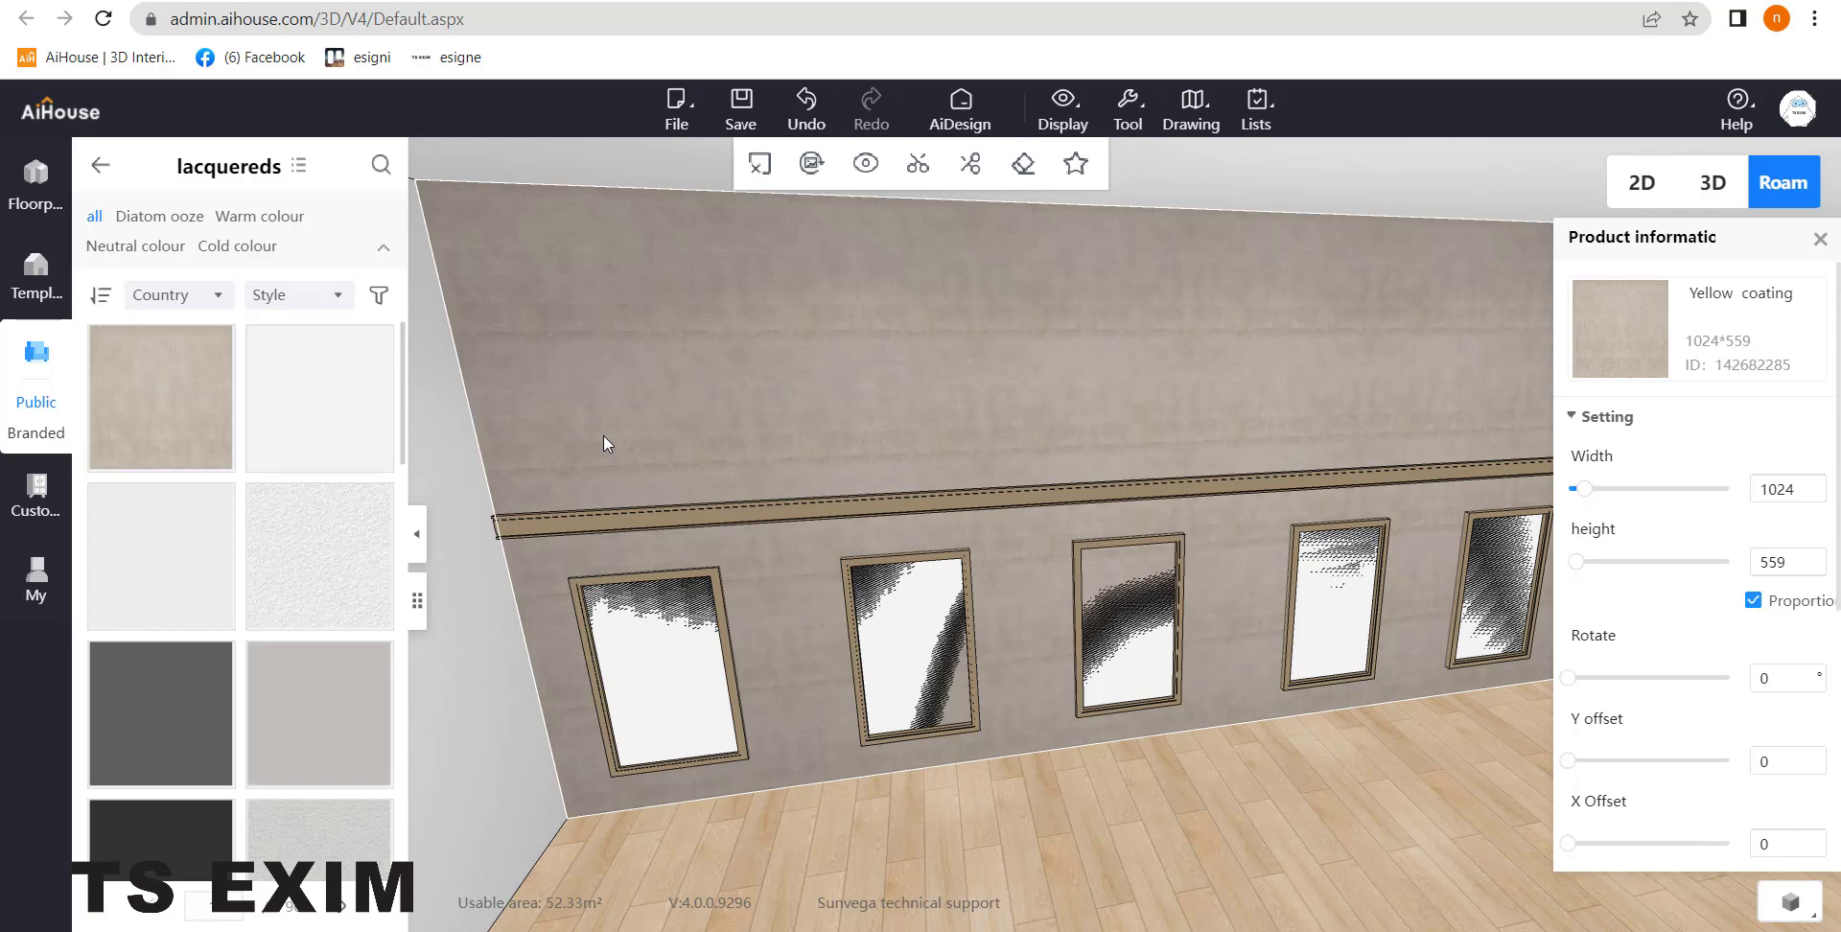
key(ctrl+z)
scroll(835, 534, up, 2)
drag(834, 534, 734, 560)
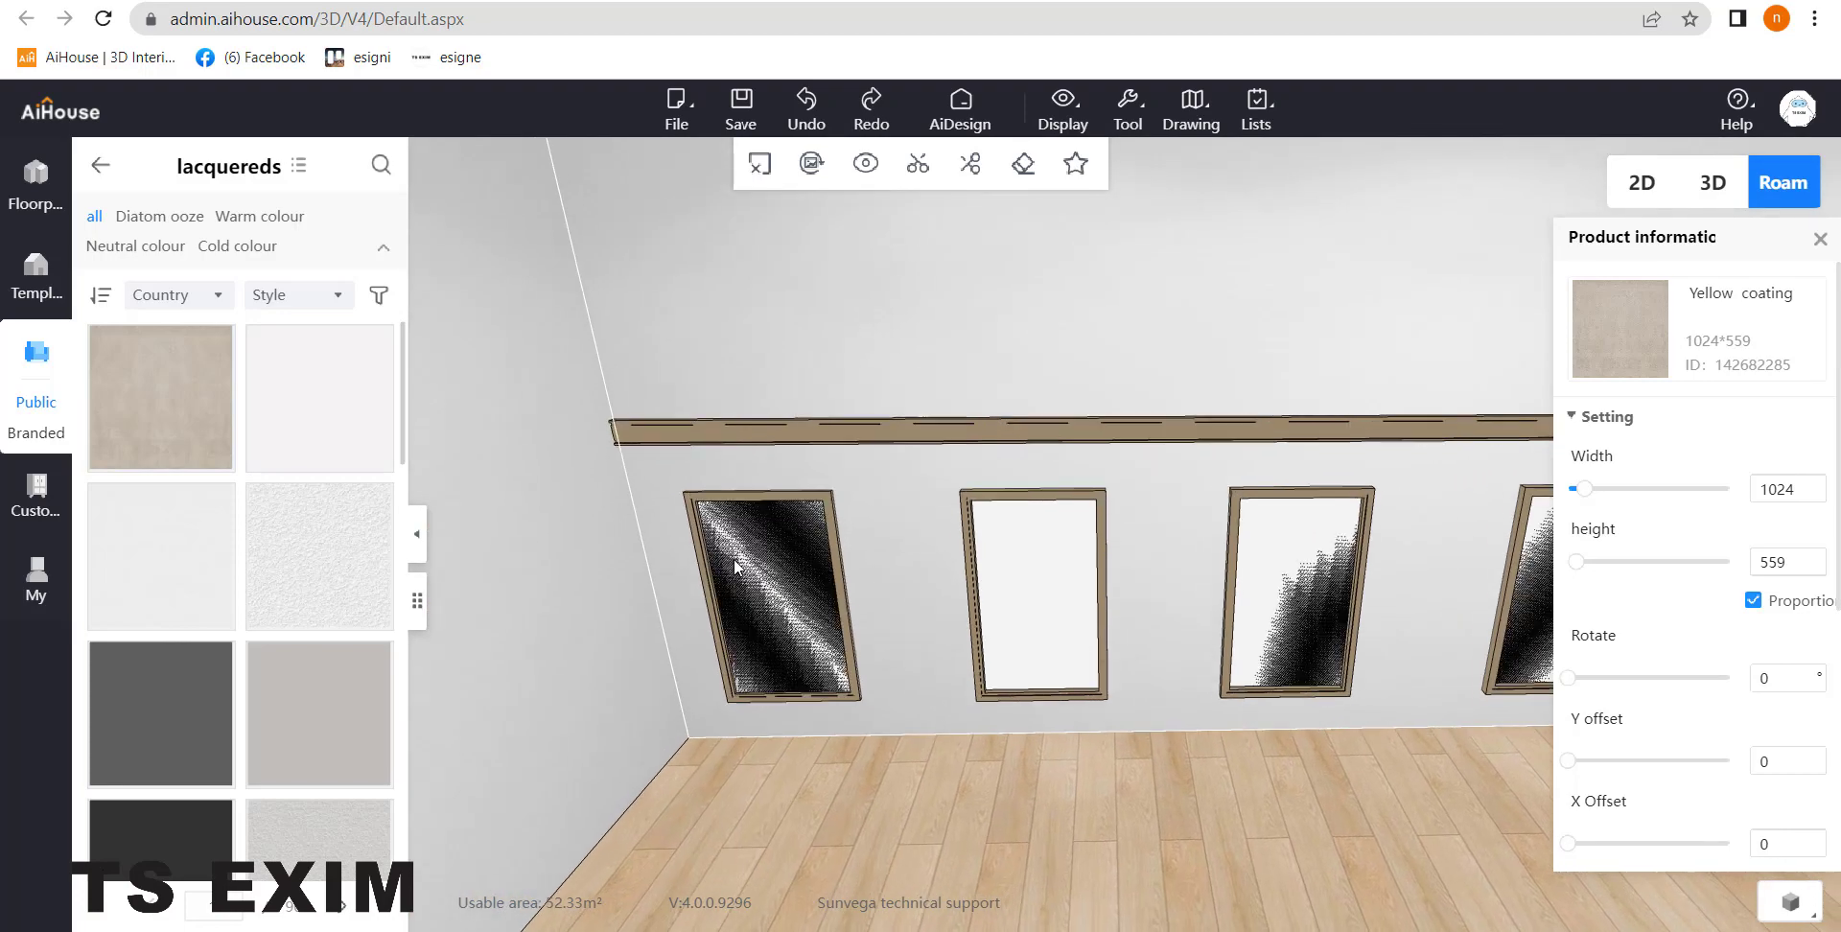
Step: Filter the lacquereds by Warm colour and apply dark brown Pantone 19-1234 TCX to the long molding and the first panel frame
scroll(289, 613, down, 5)
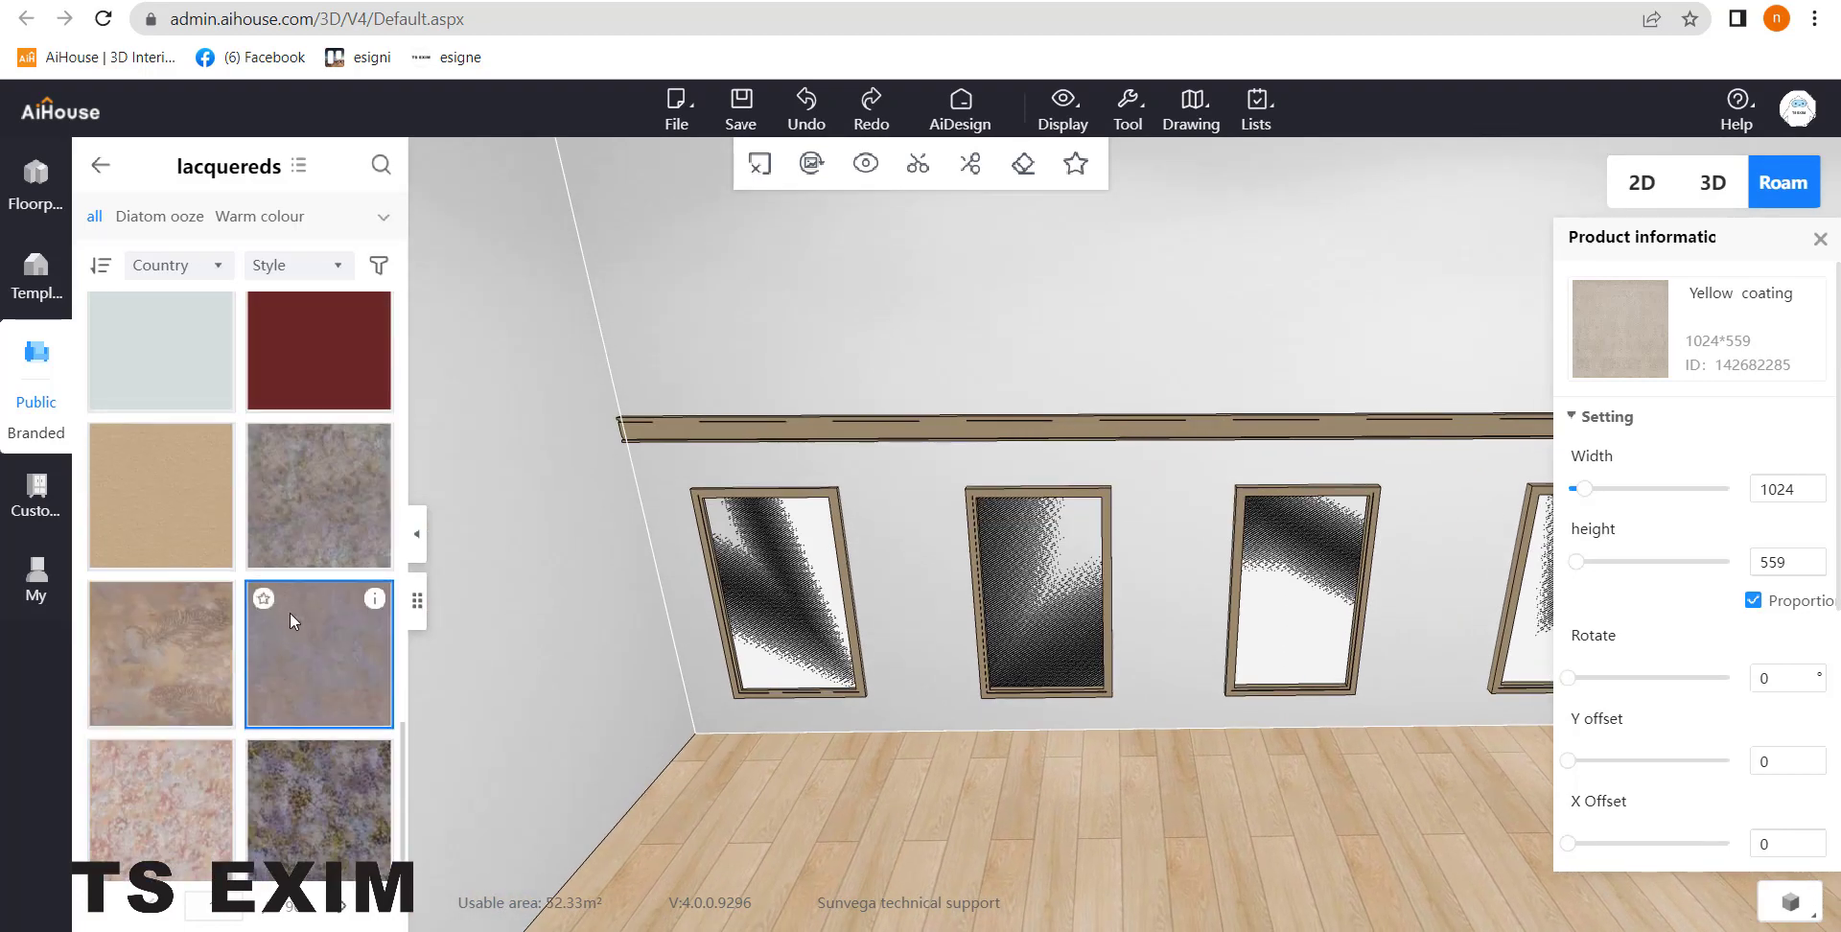
scroll(346, 710, up, 10)
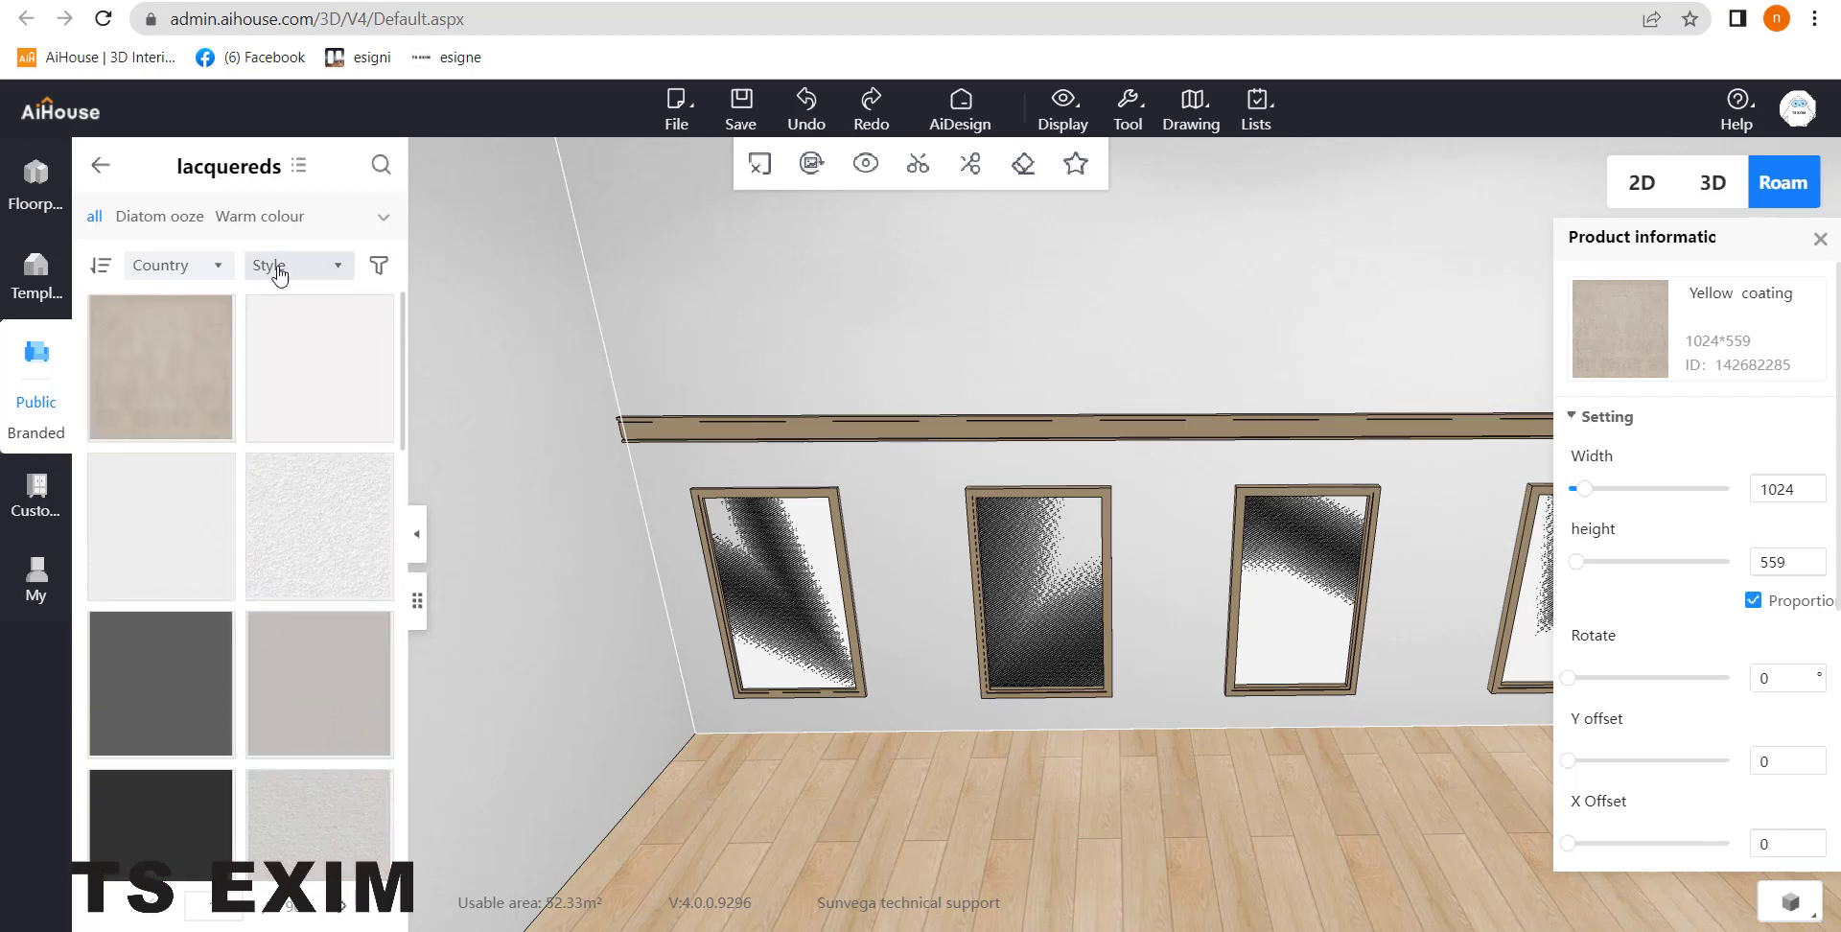
click(273, 217)
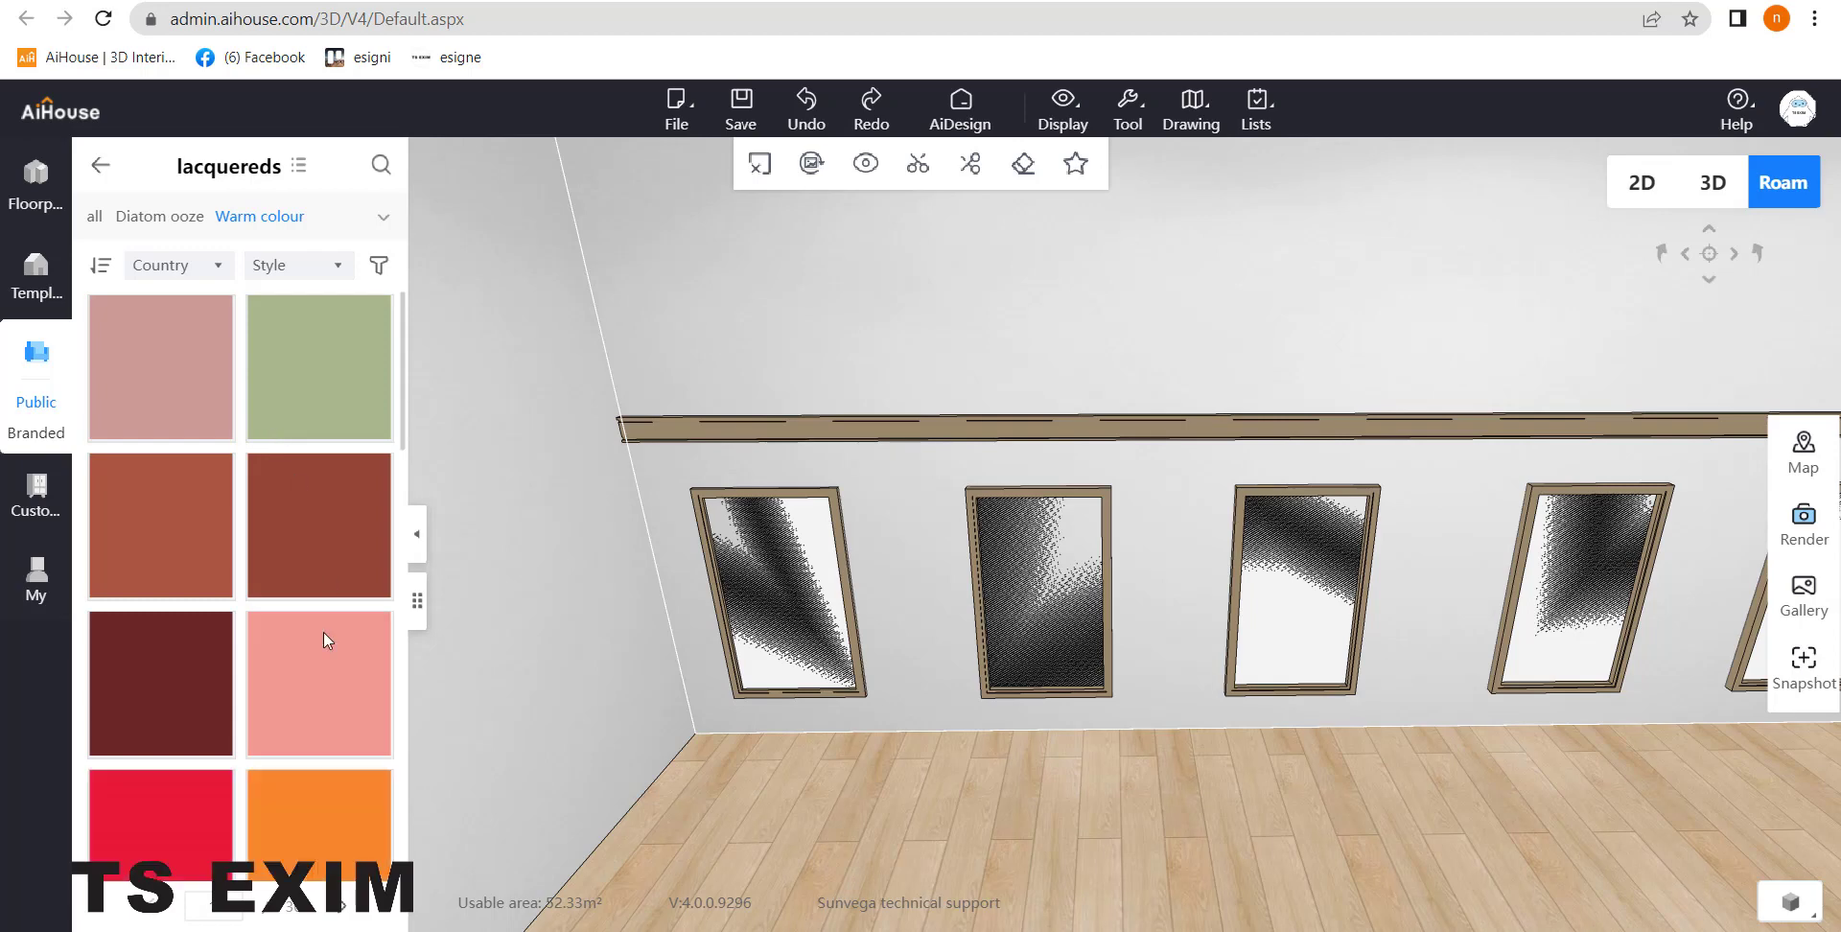
scroll(314, 712, down, 5)
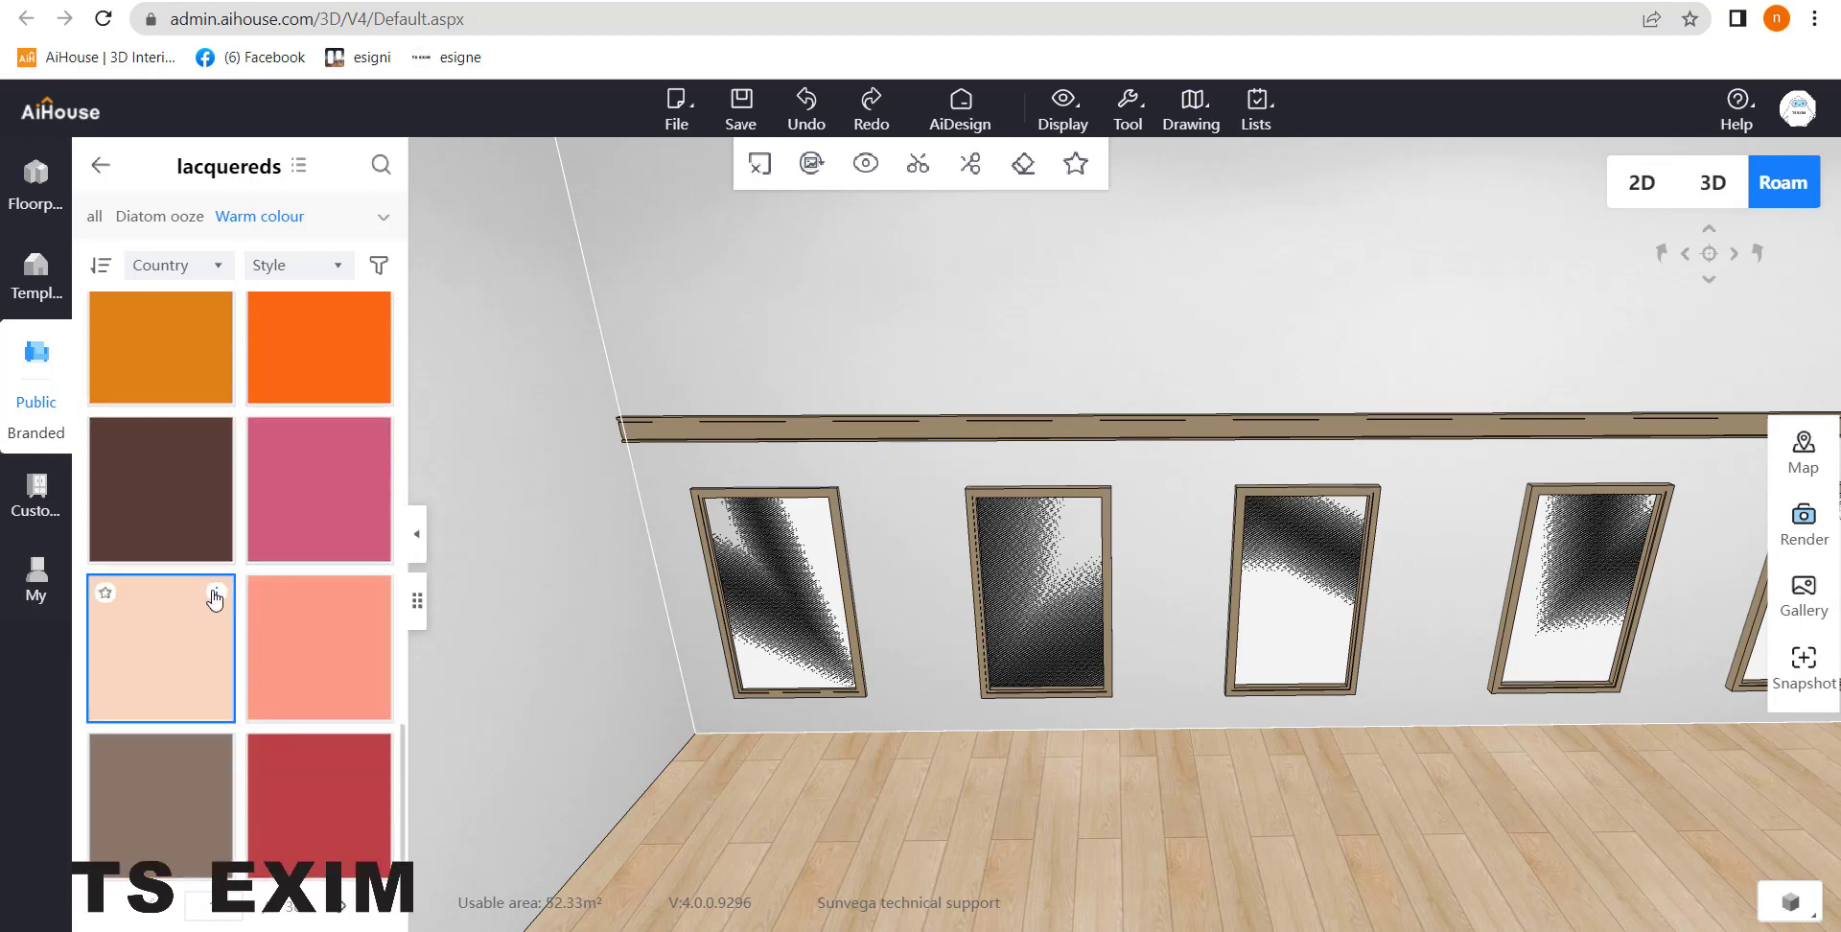
mouse_move(175, 497)
mouse_down()
mouse_move(639, 400)
mouse_move(681, 427)
mouse_up()
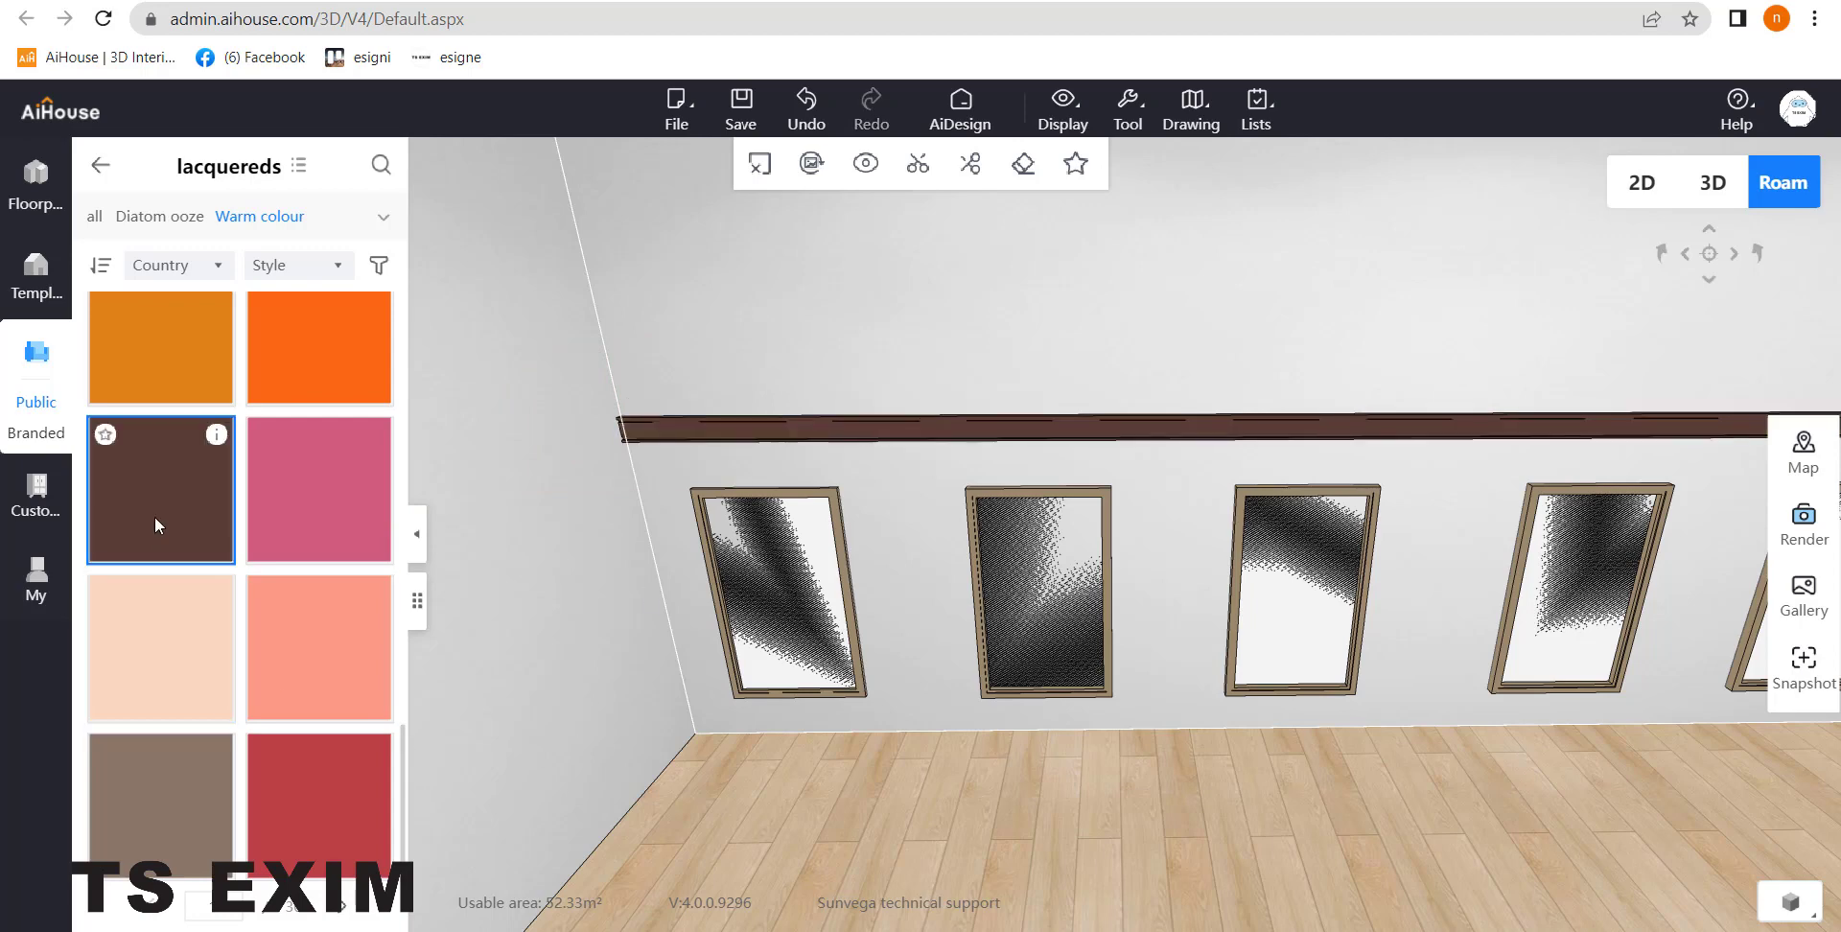
drag(154, 516, 715, 492)
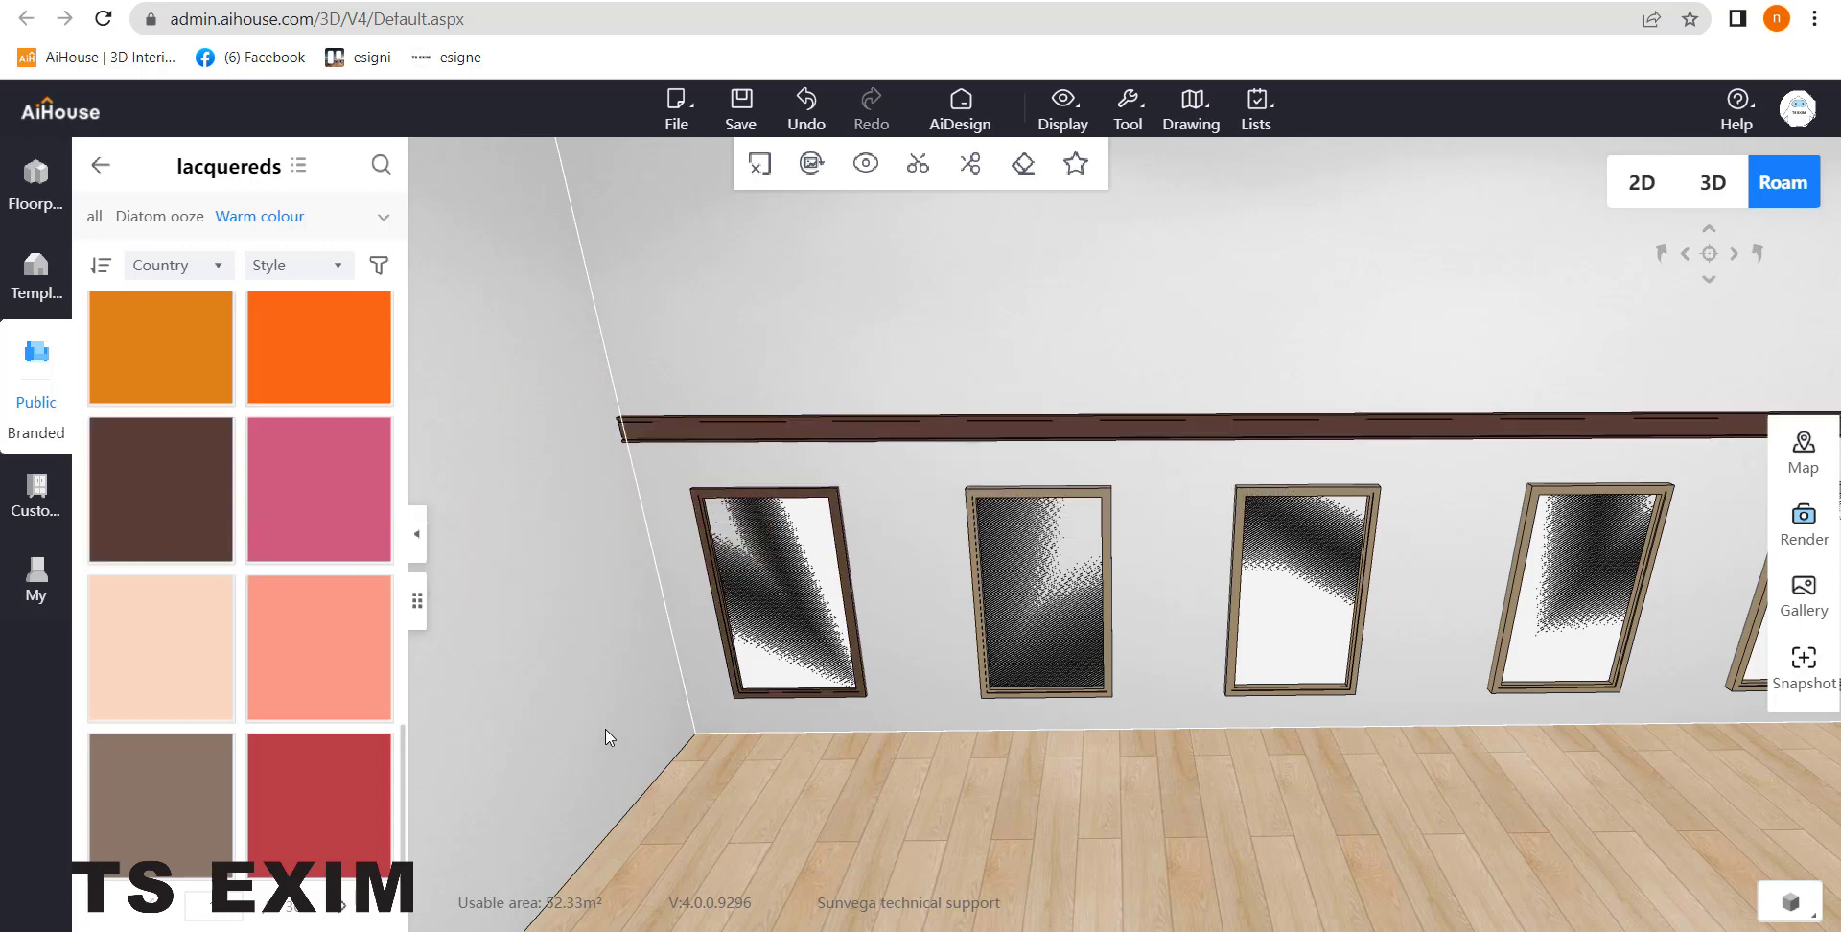
Step: Try a red warm-colour lacquer on the second panel frame
scroll(280, 654, down, 3)
scroll(276, 662, down, 3)
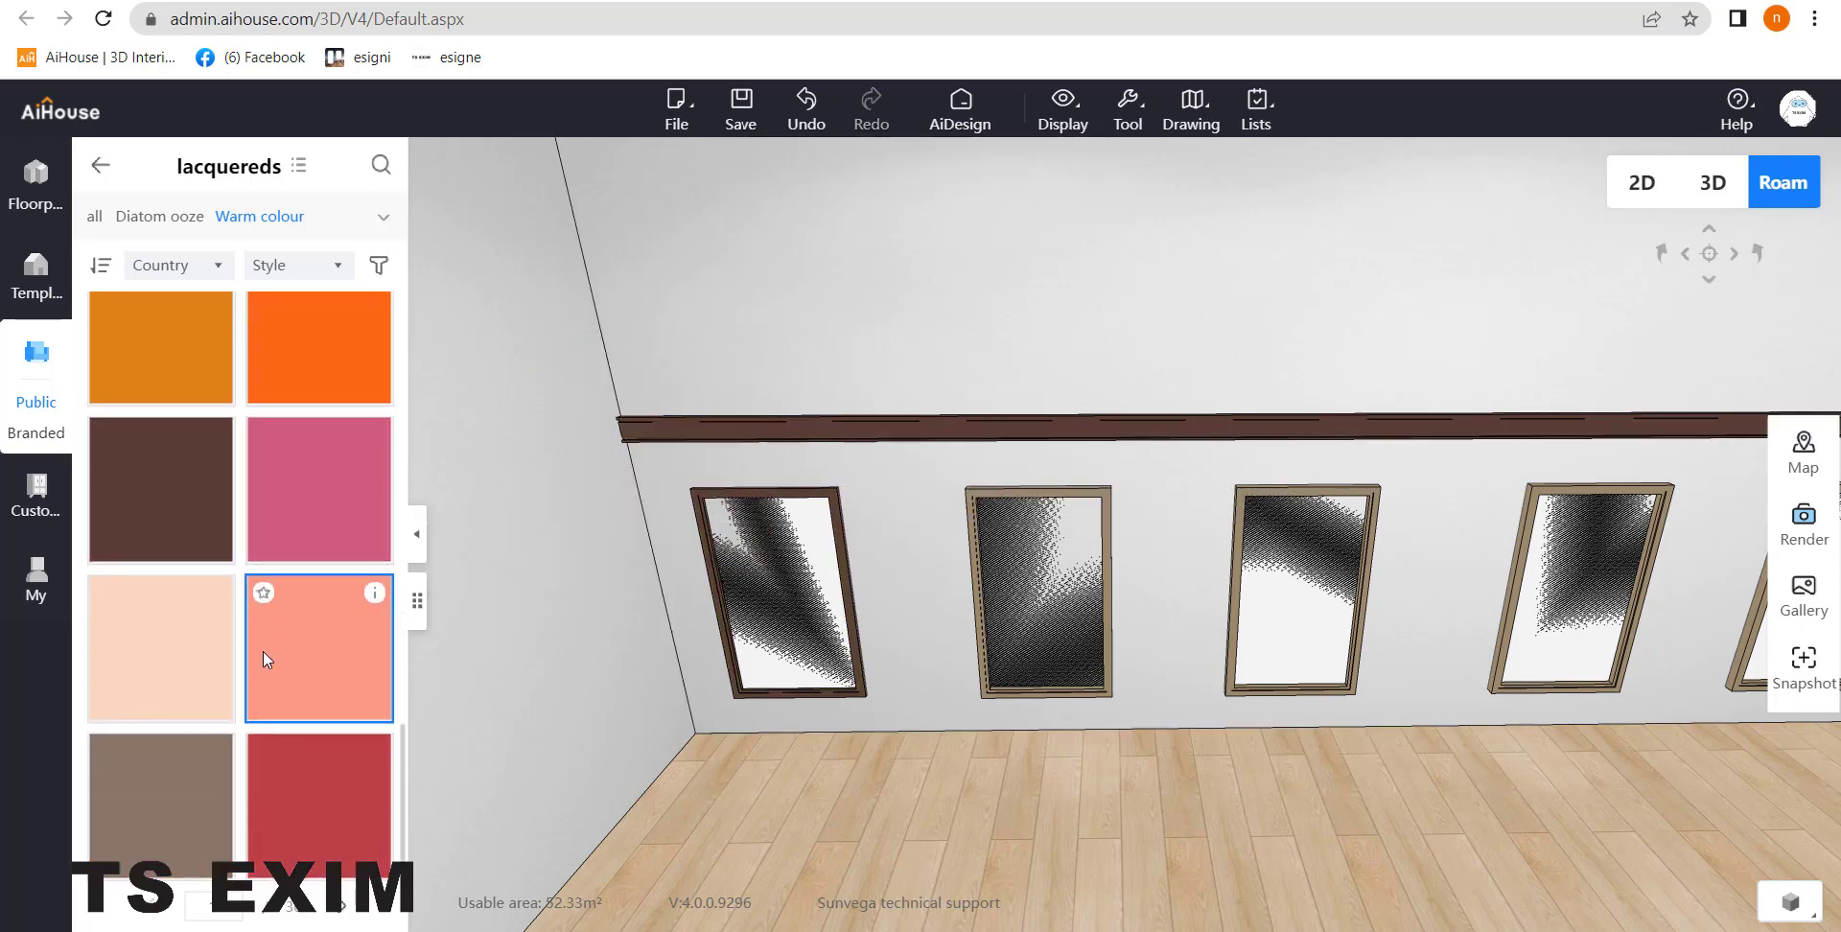
scroll(250, 627, up, 3)
drag(208, 661, 975, 542)
drag(707, 715, 672, 698)
scroll(308, 677, down, 5)
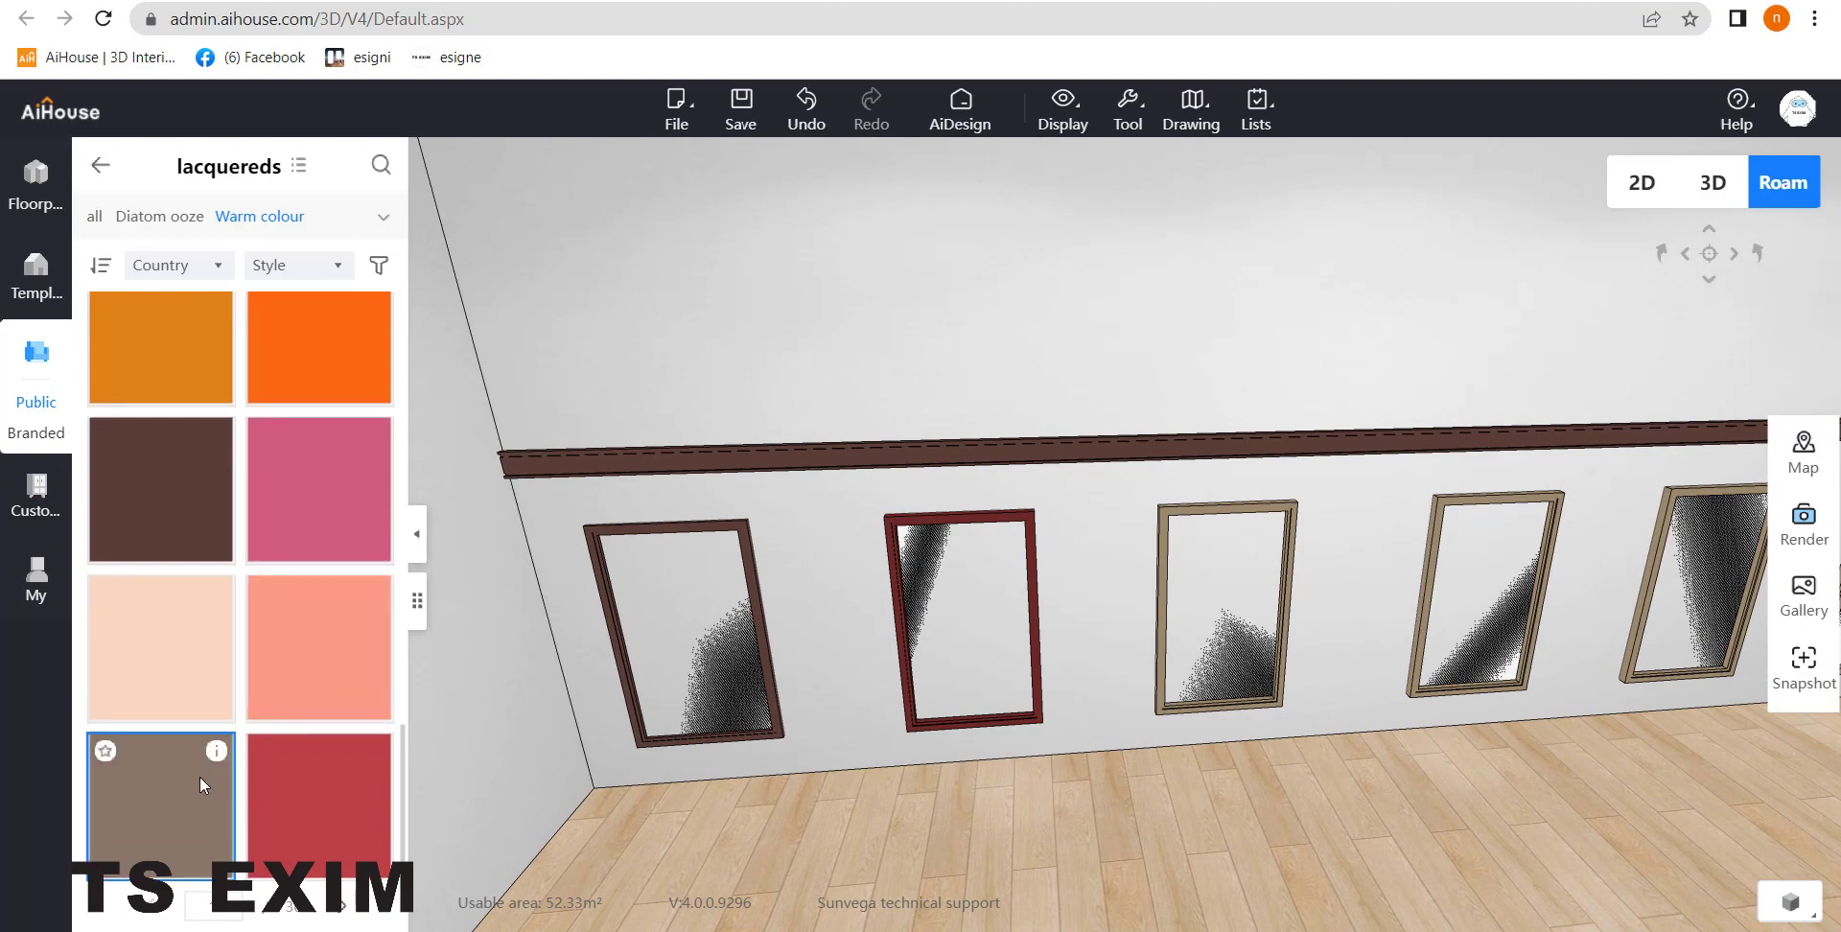
Step: Apply the dark brown lacquer to the second through sixth panel frames
drag(184, 511, 892, 548)
drag(835, 738, 729, 737)
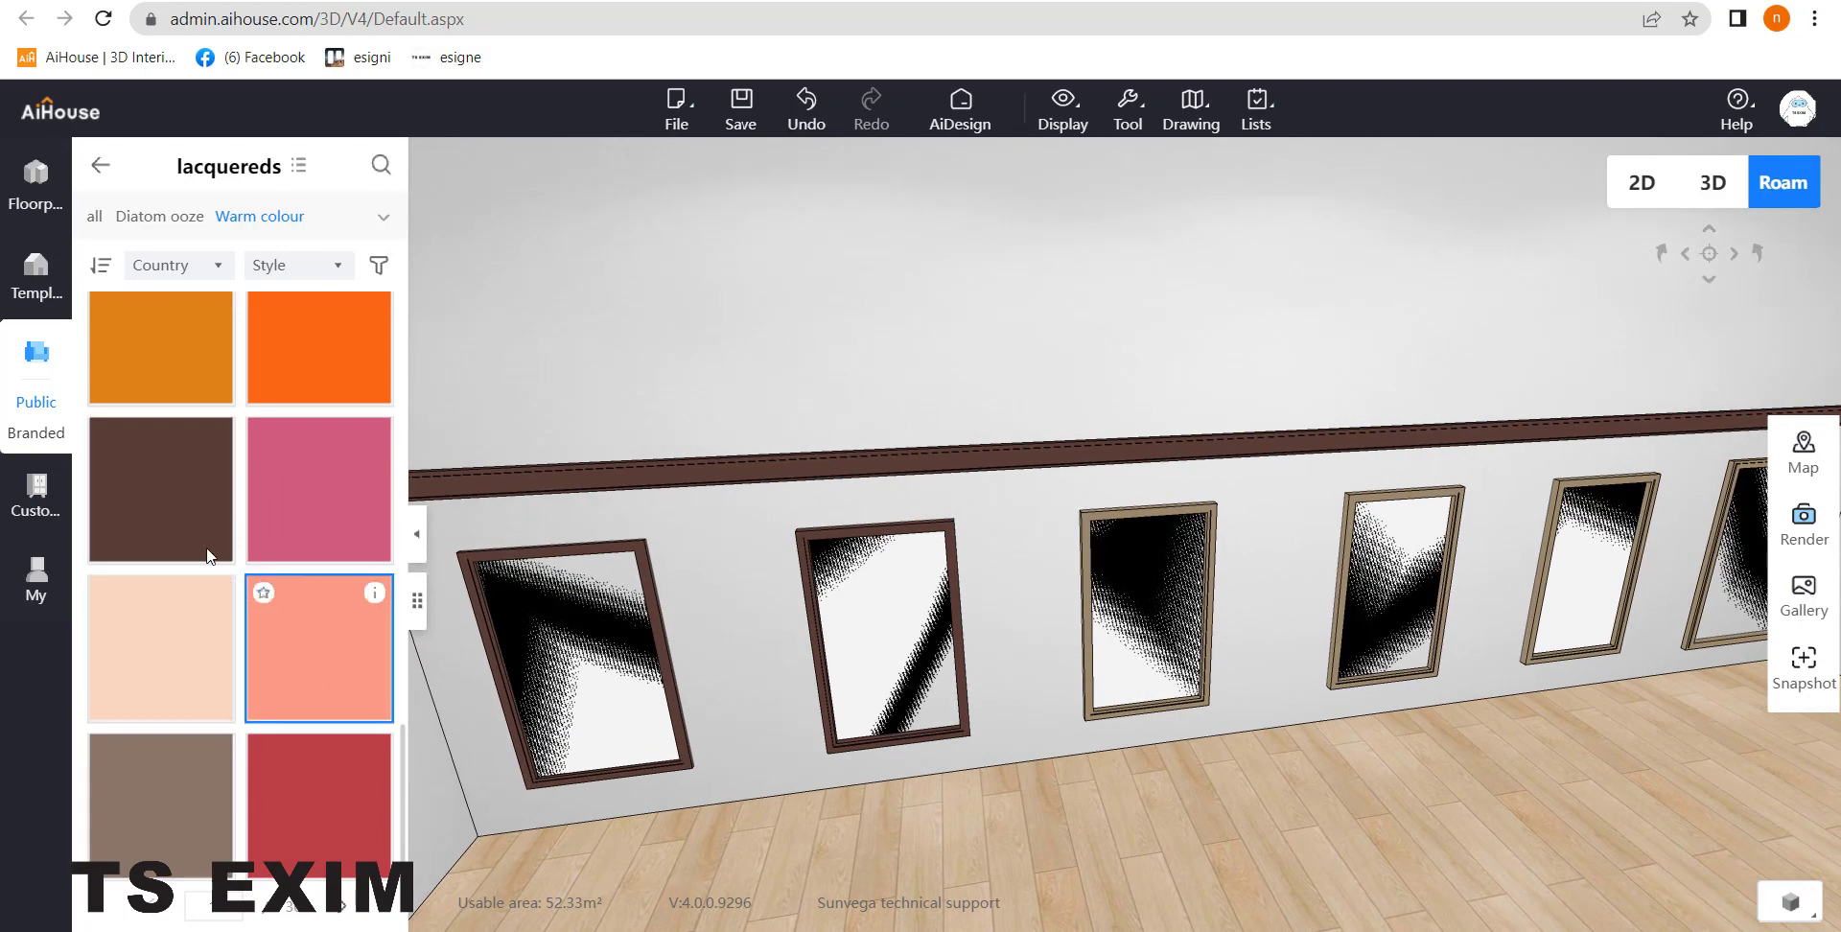
drag(204, 549, 1083, 527)
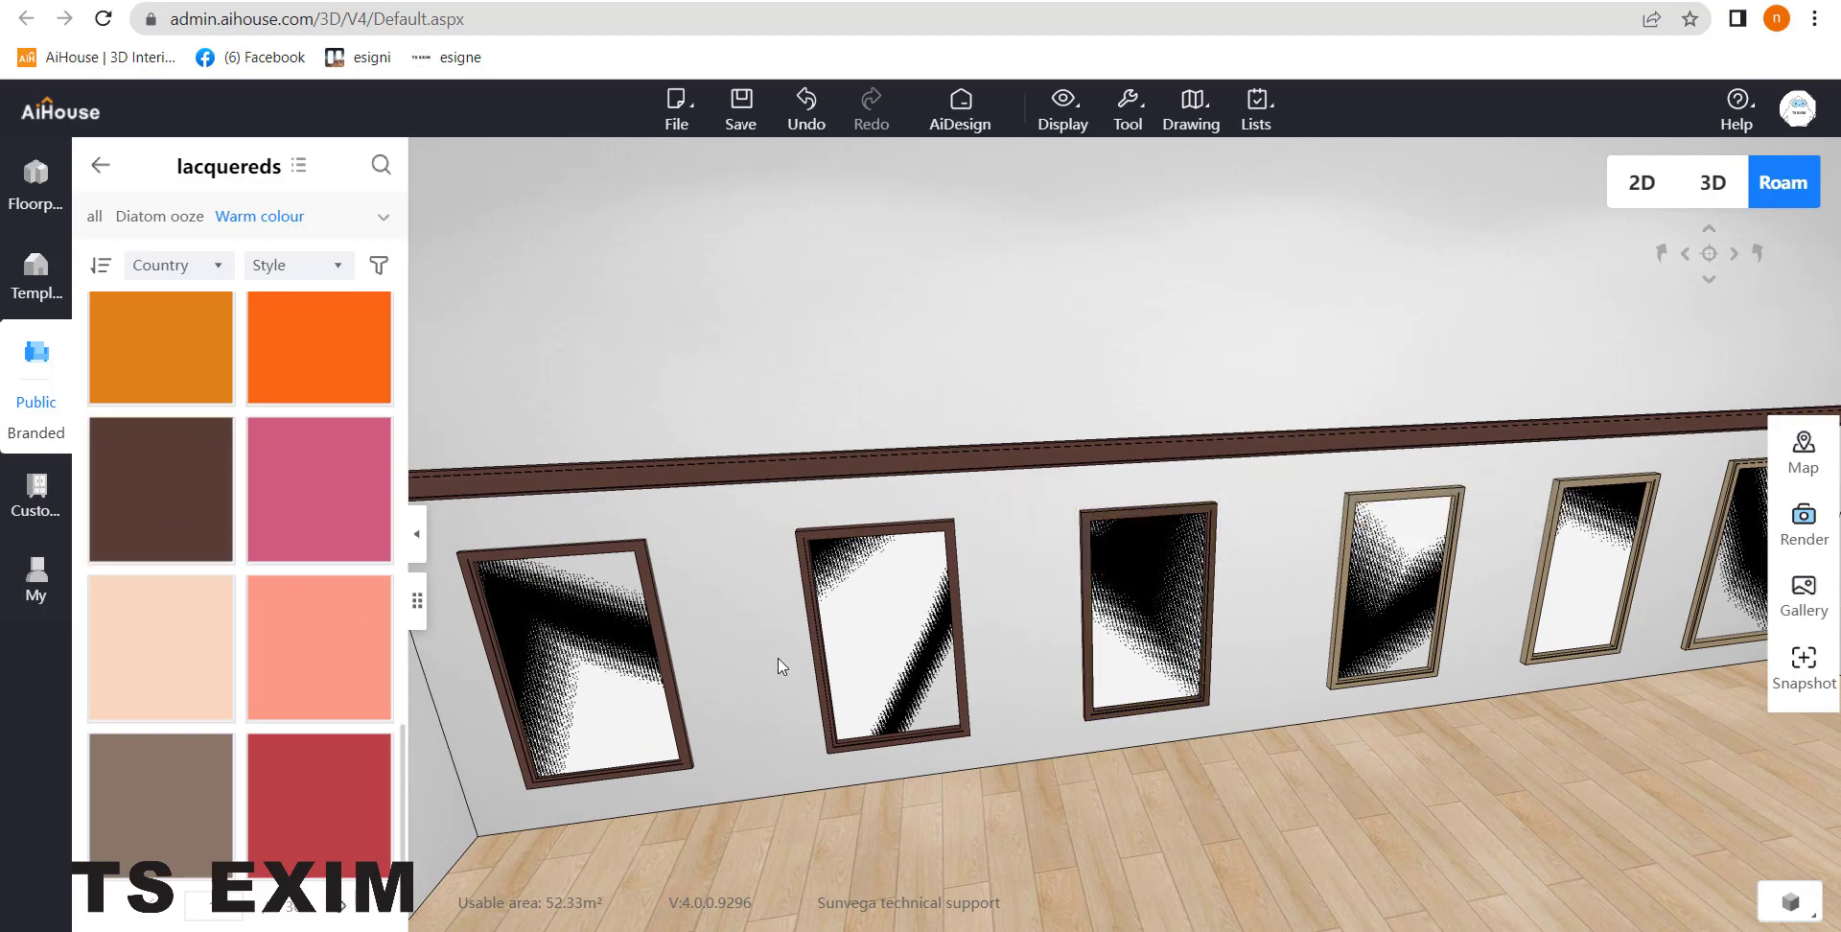
drag(476, 597, 333, 580)
drag(203, 515, 1193, 624)
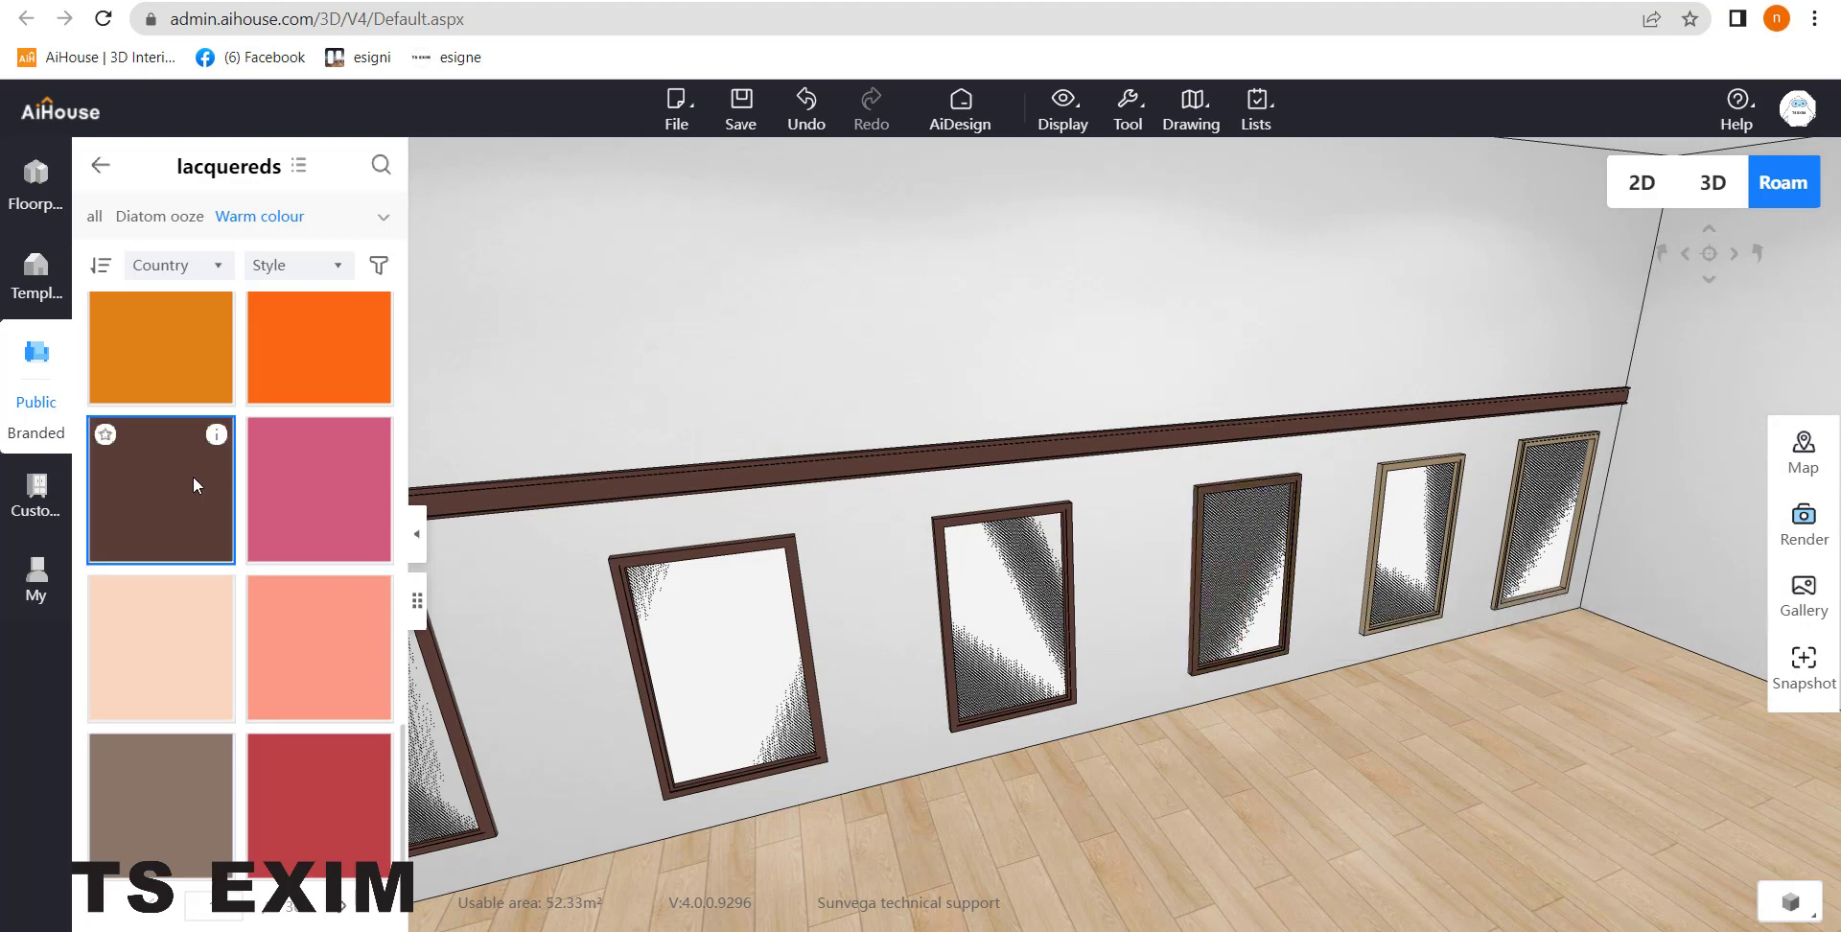
drag(193, 476, 1383, 508)
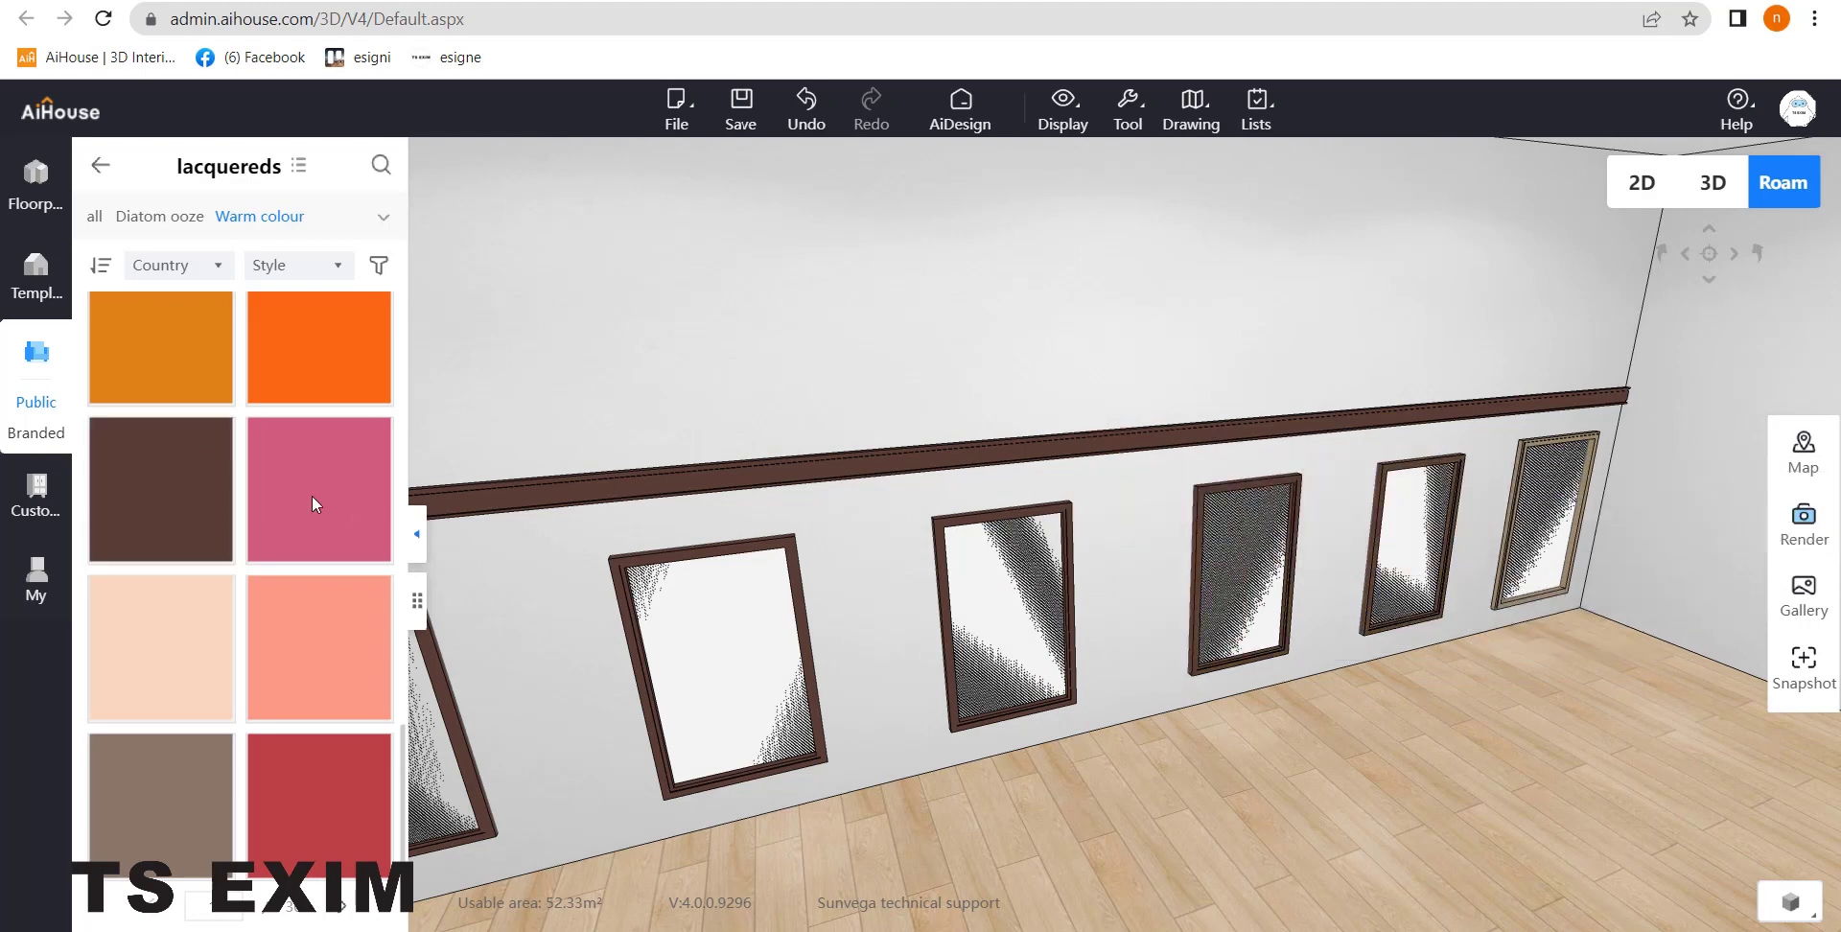
drag(201, 489, 1517, 495)
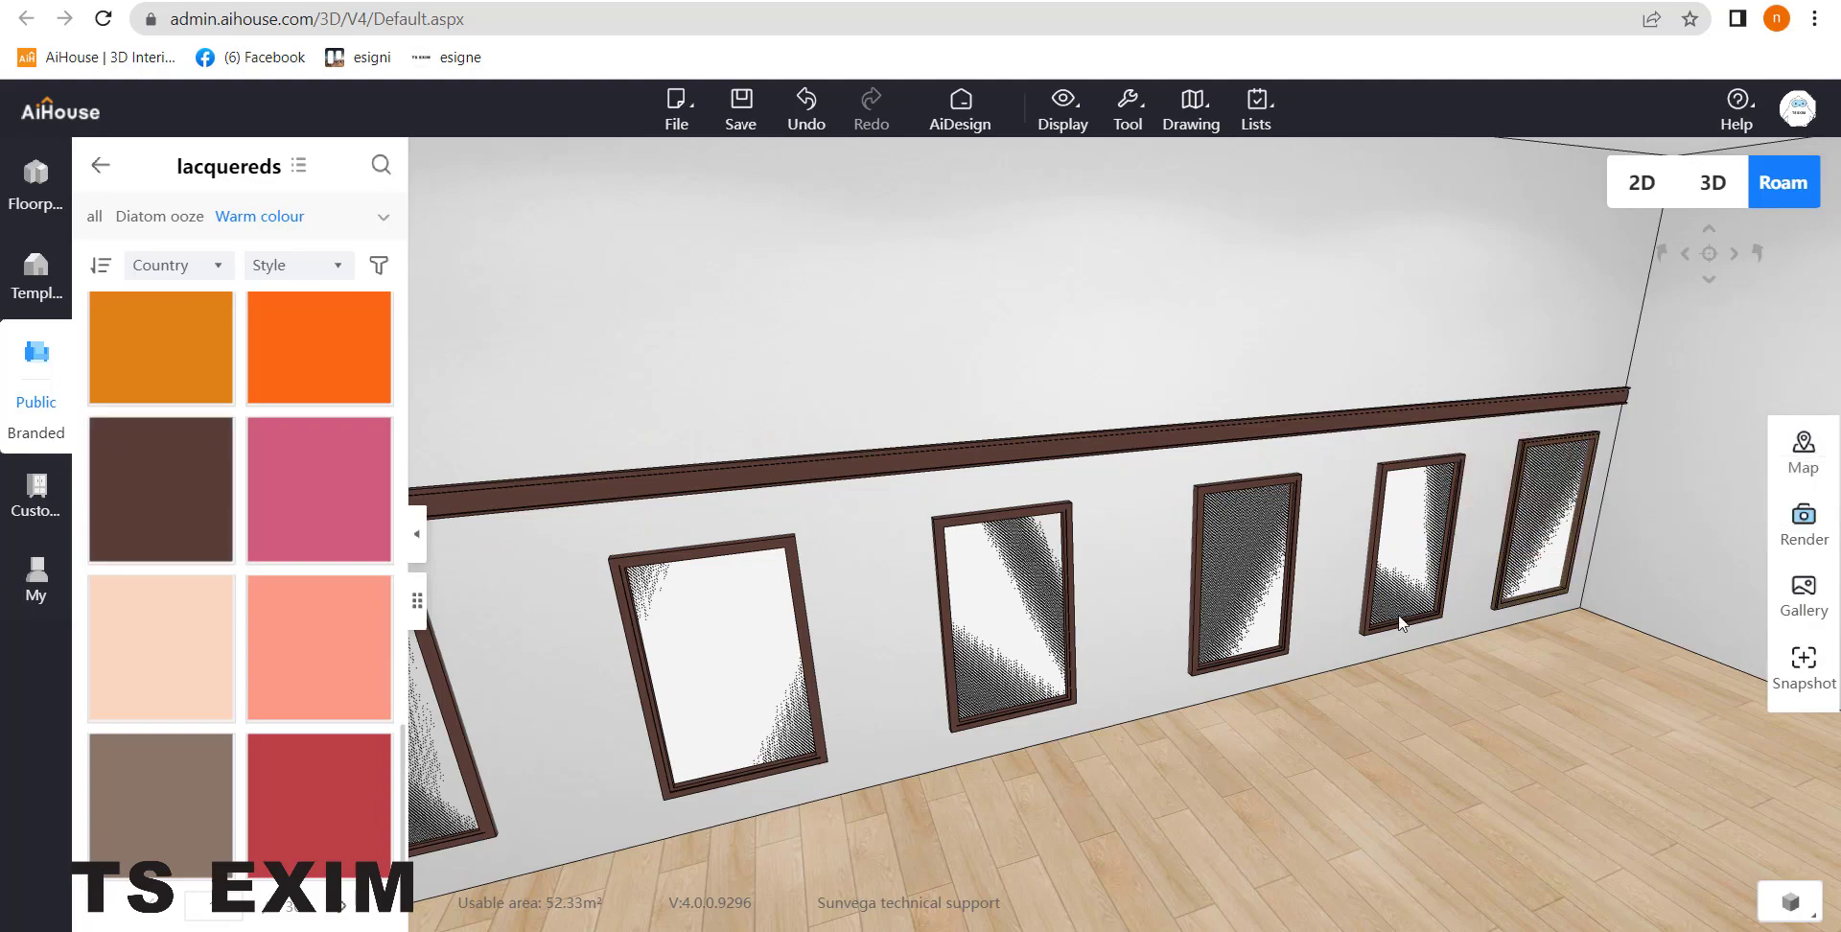
Step: Apply the dark brown lacquer Pantone 19-1234 TCX to the whole wall behind the frames
drag(1305, 732, 1052, 629)
scroll(1346, 721, down, 3)
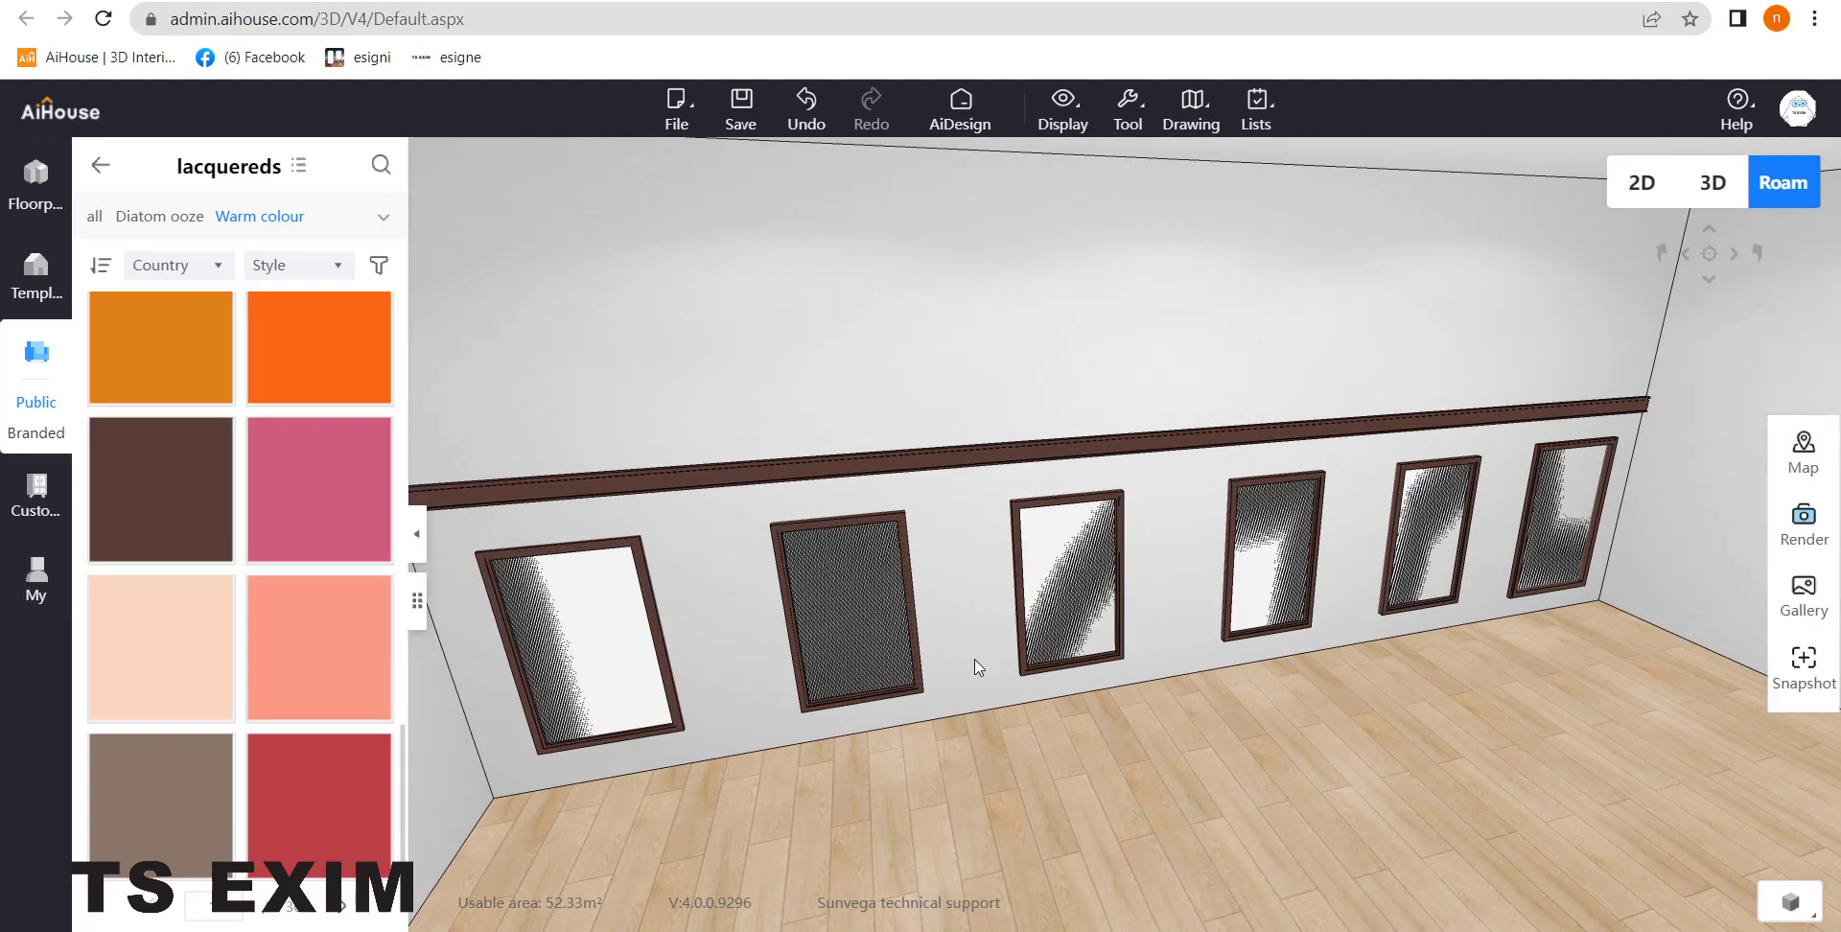
drag(192, 473, 643, 655)
drag(890, 648, 815, 585)
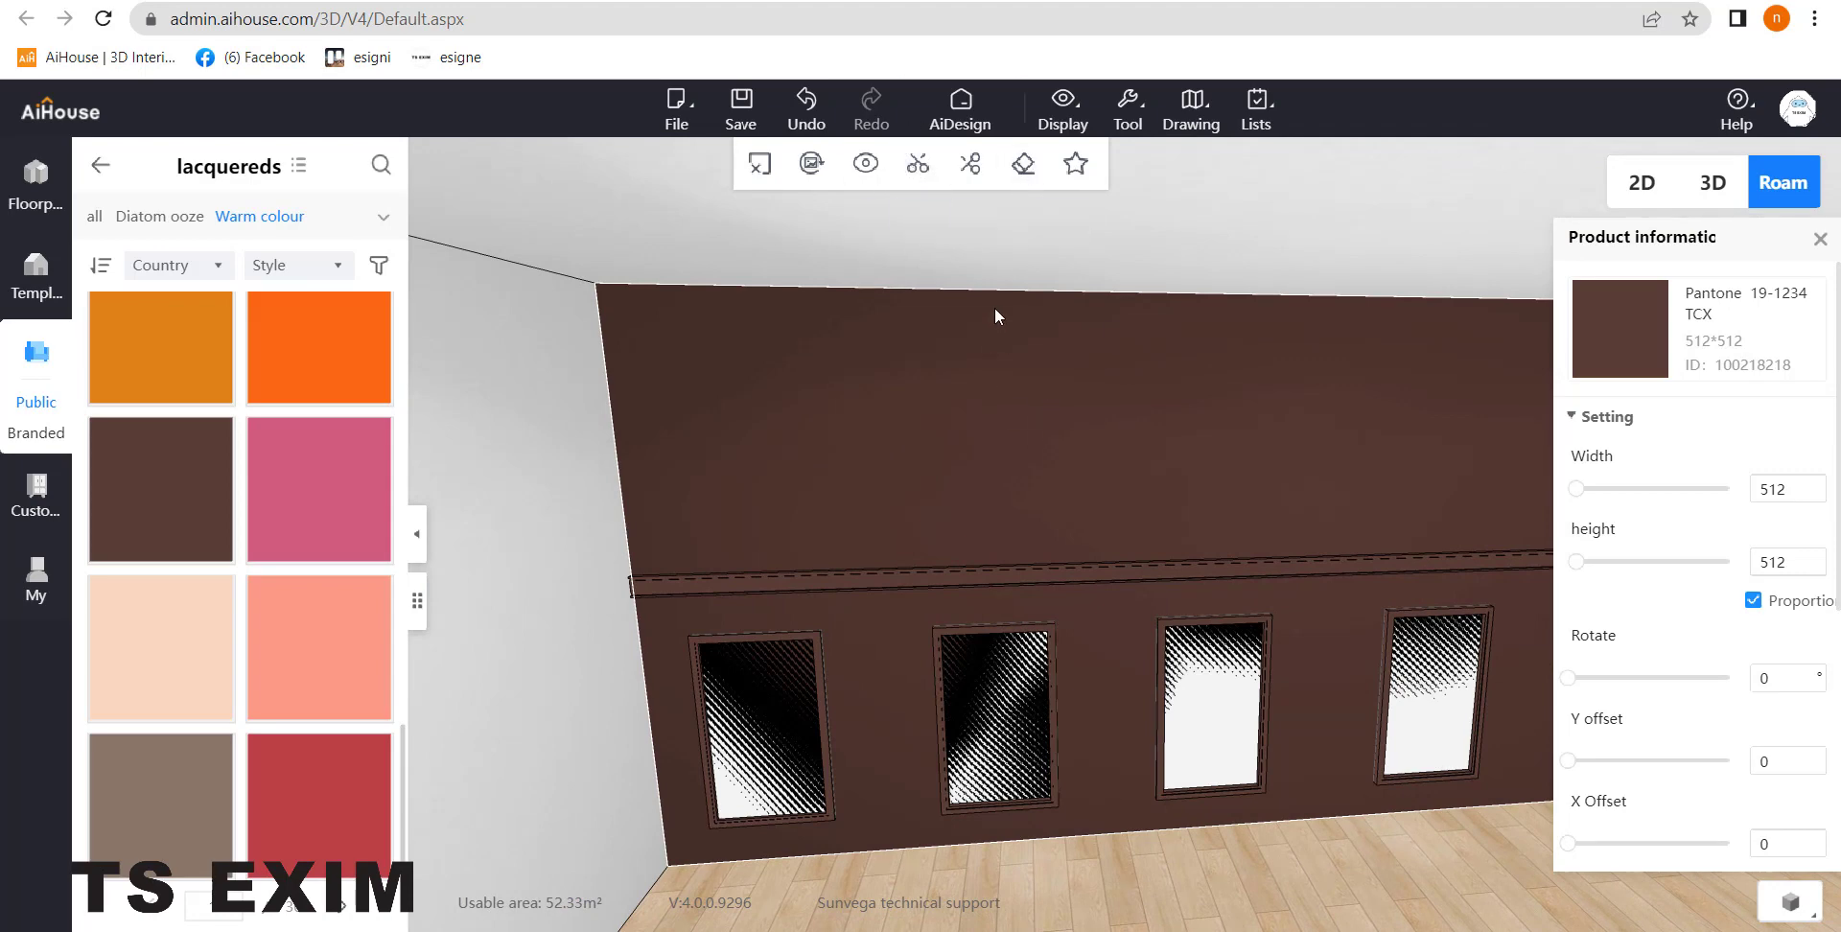
Step: Split the brown wall surface with a horizontal line 1397 above the floor, at the molding
click(973, 165)
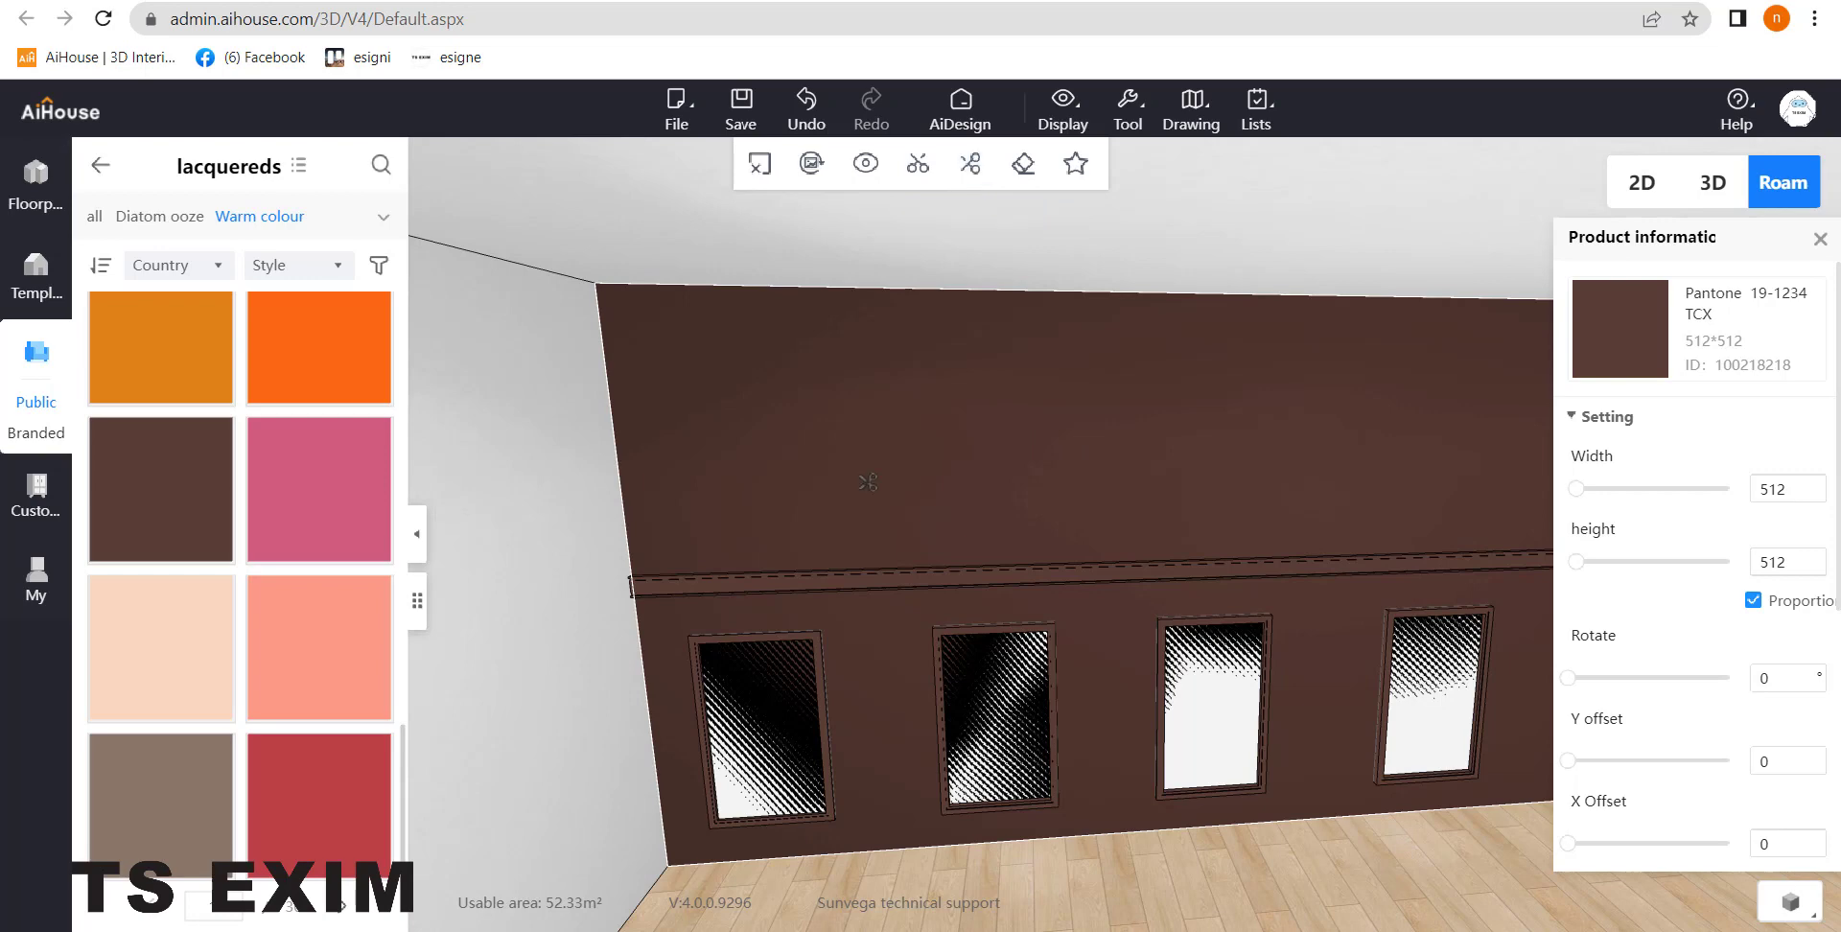
click(629, 469)
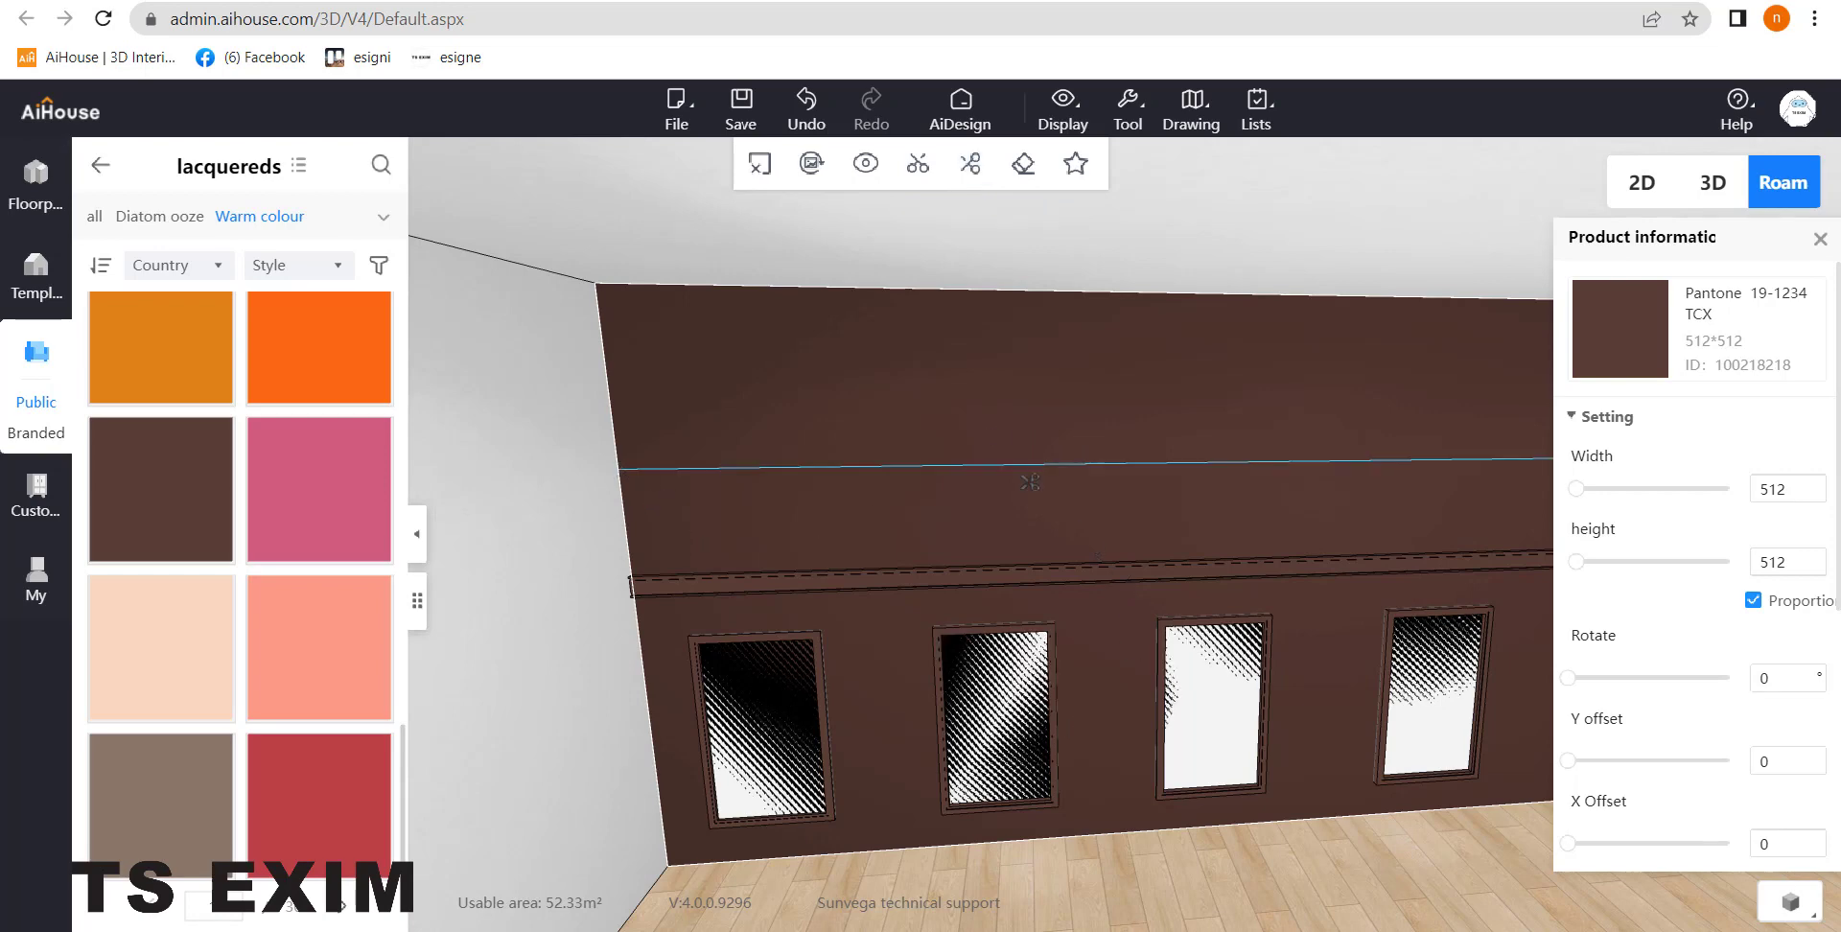
click(1014, 465)
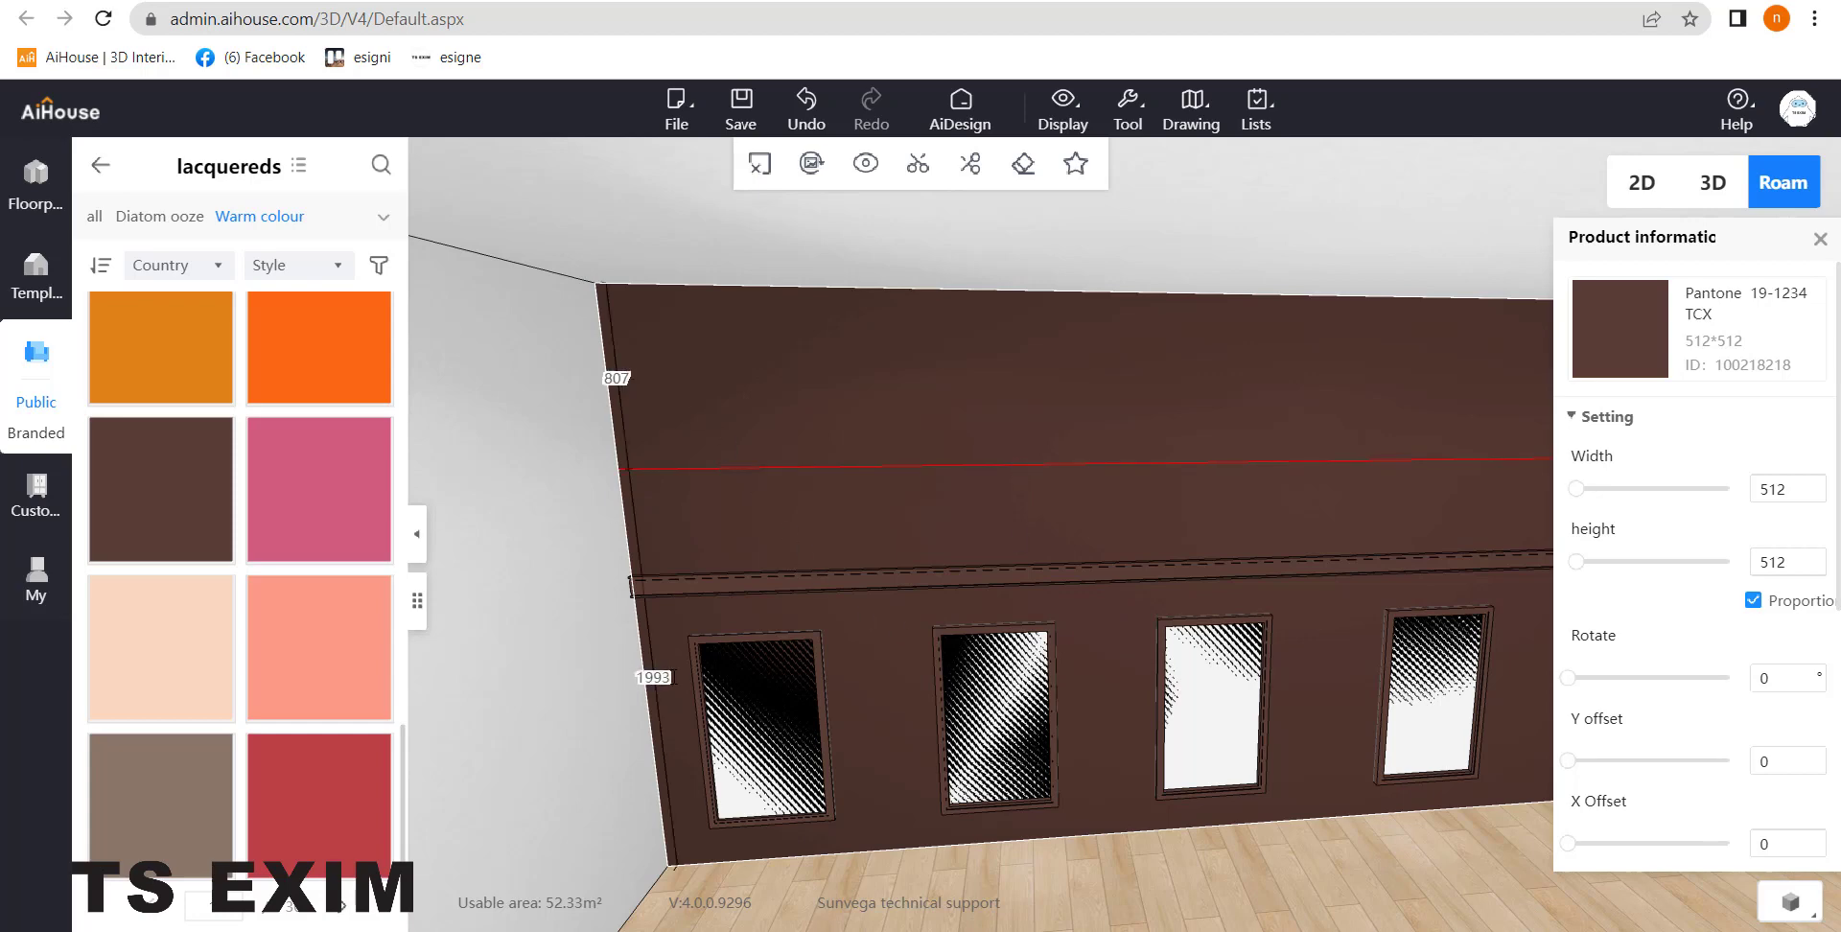
click(669, 677)
text(1600)
key(Return)
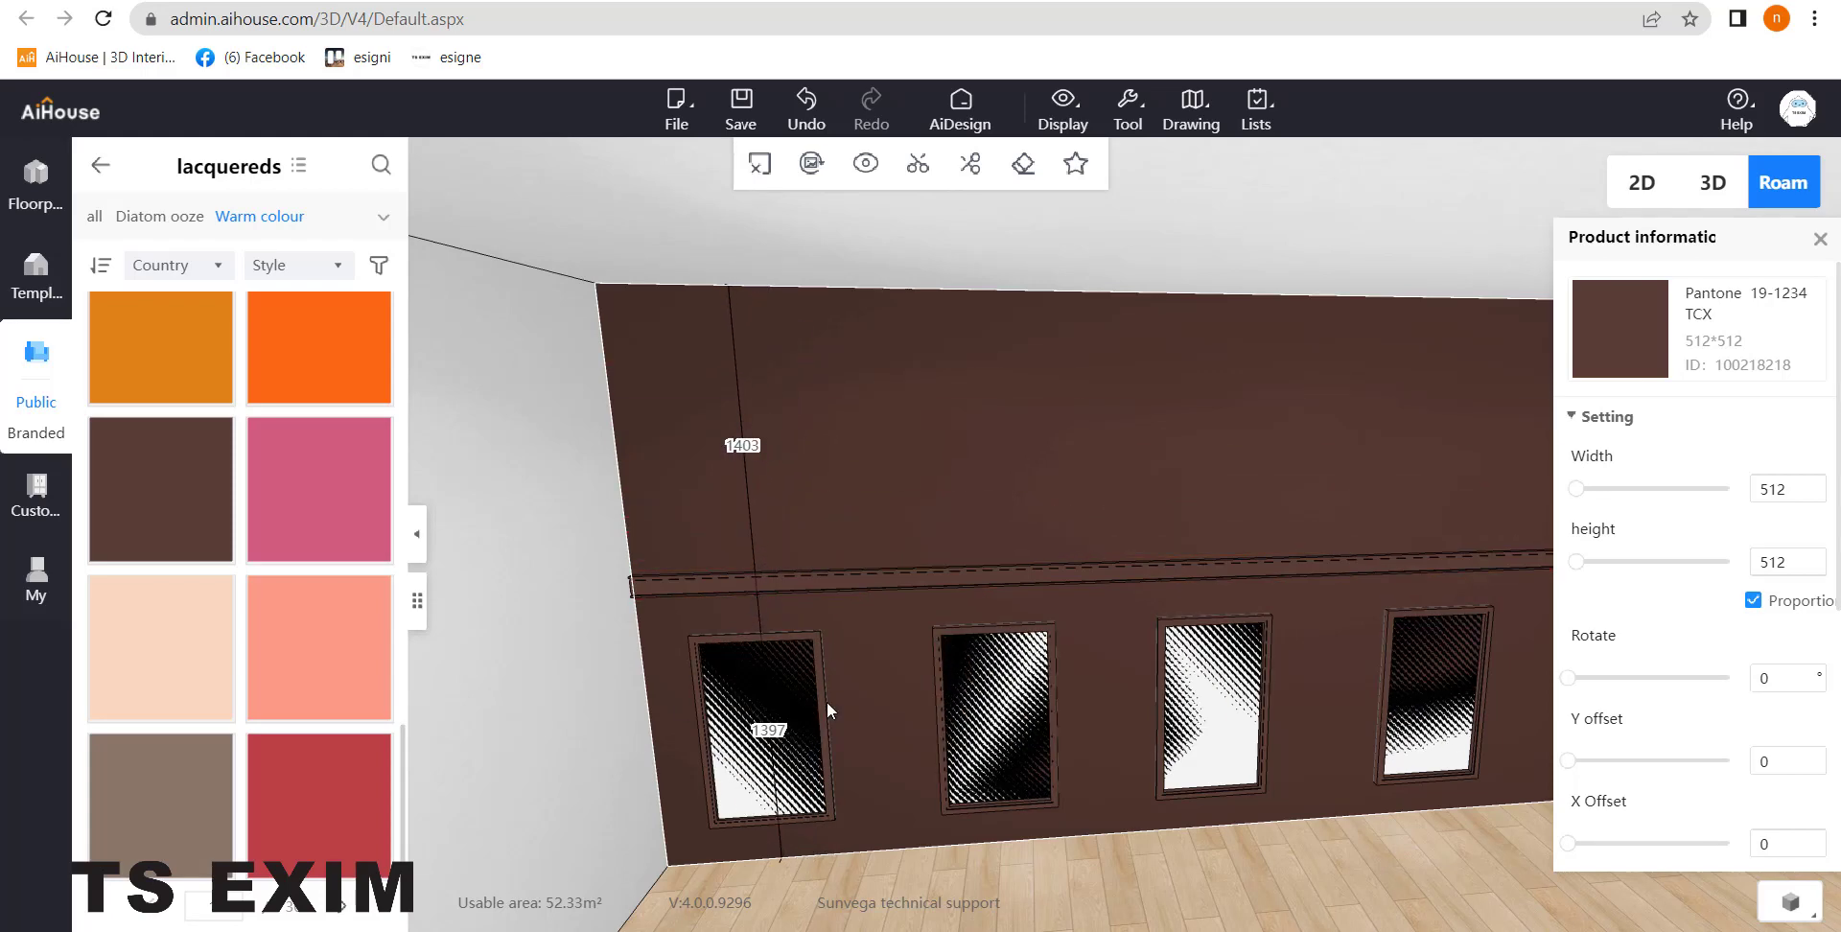
Step: Apply pink Pantone 17-1926 TCX to the wall above the molding and dark brown Pantone 19-1234 TCX to the section below
drag(978, 531, 941, 537)
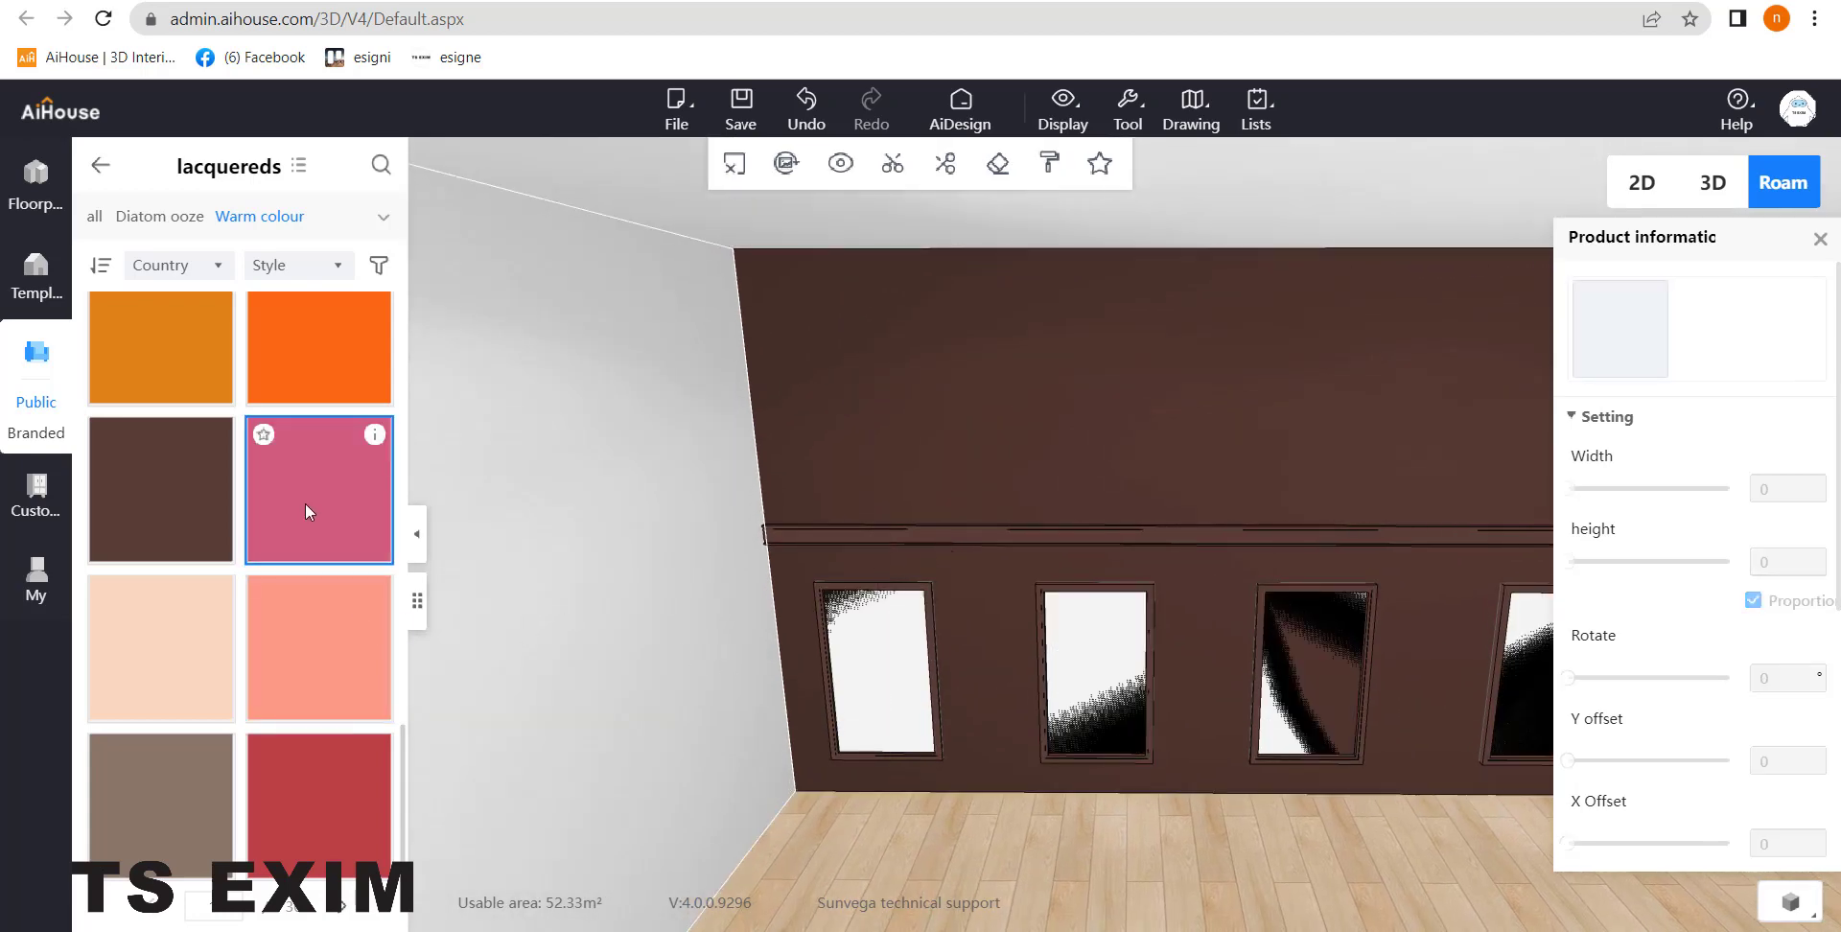
drag(307, 508, 970, 481)
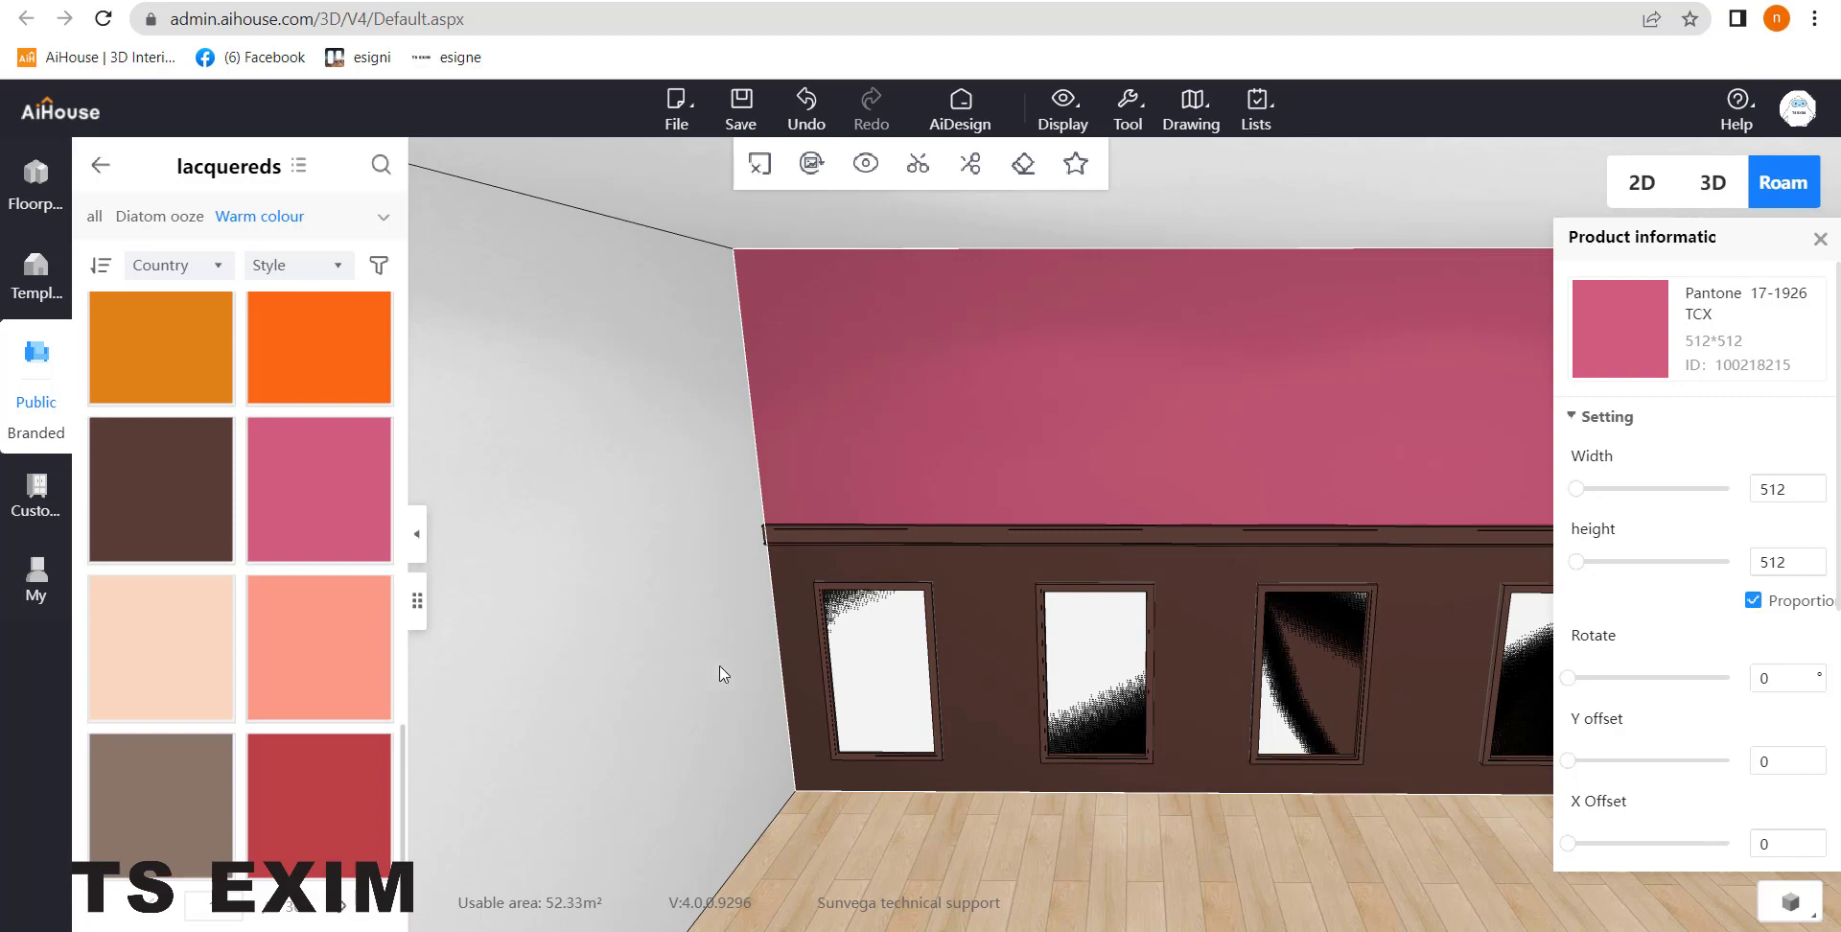
drag(719, 667, 608, 777)
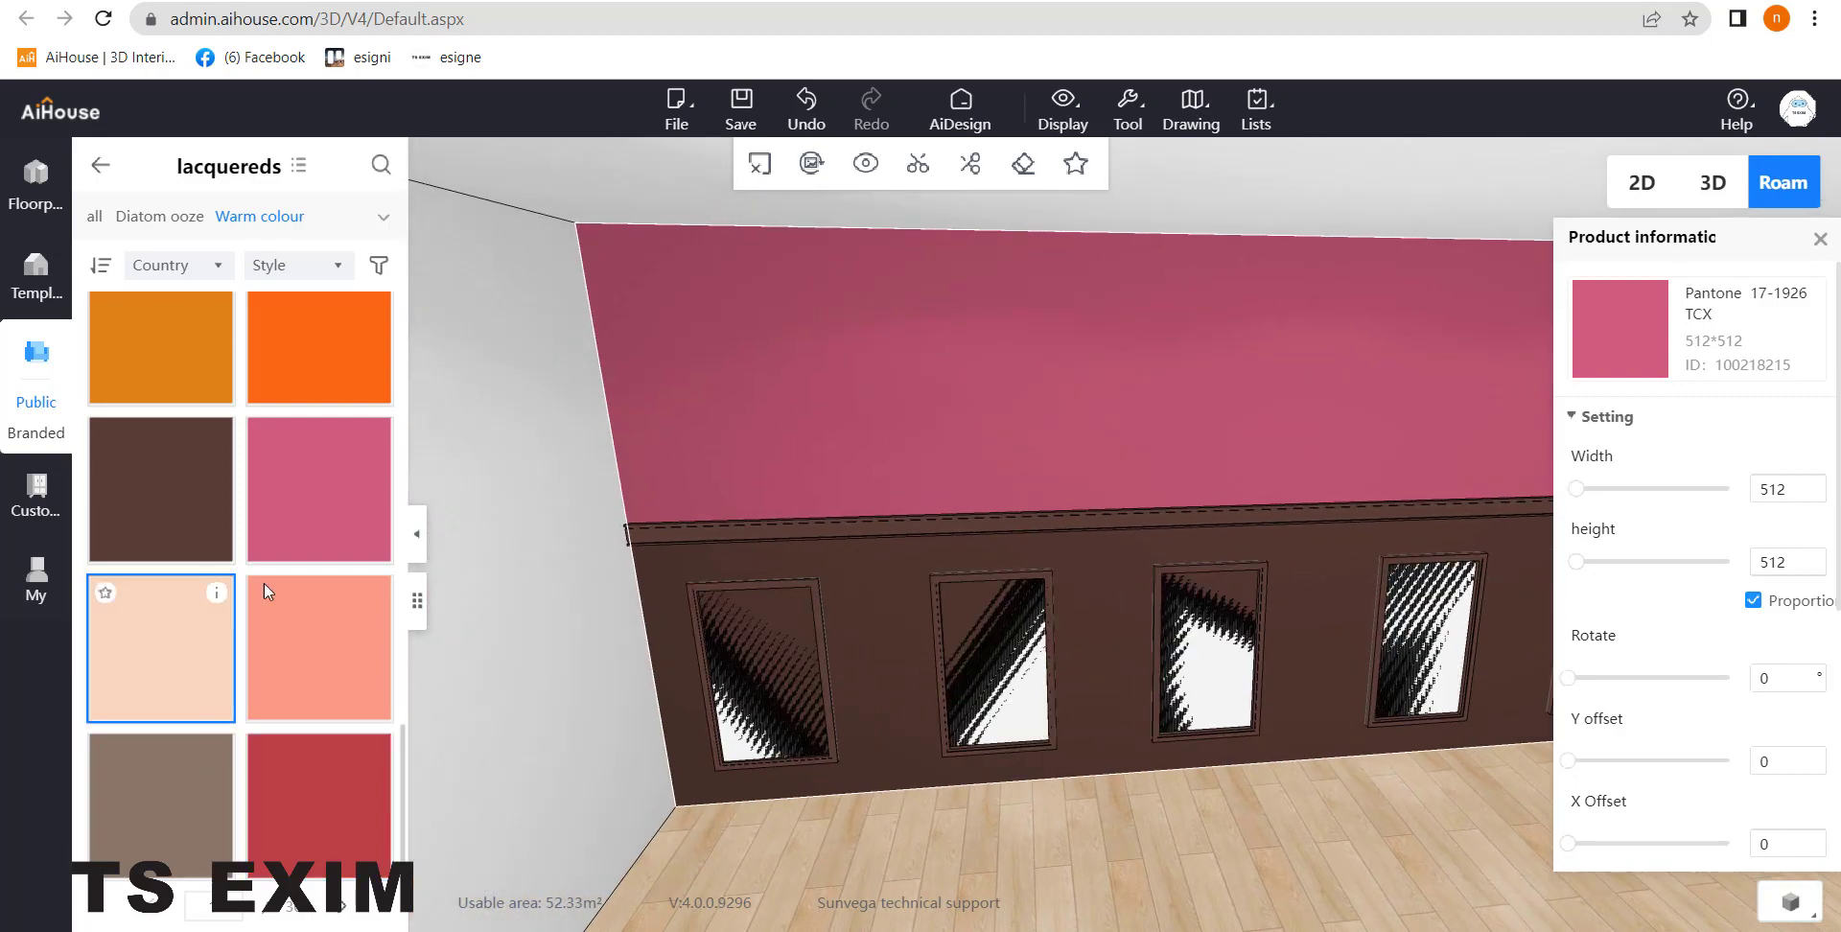
drag(161, 489, 773, 665)
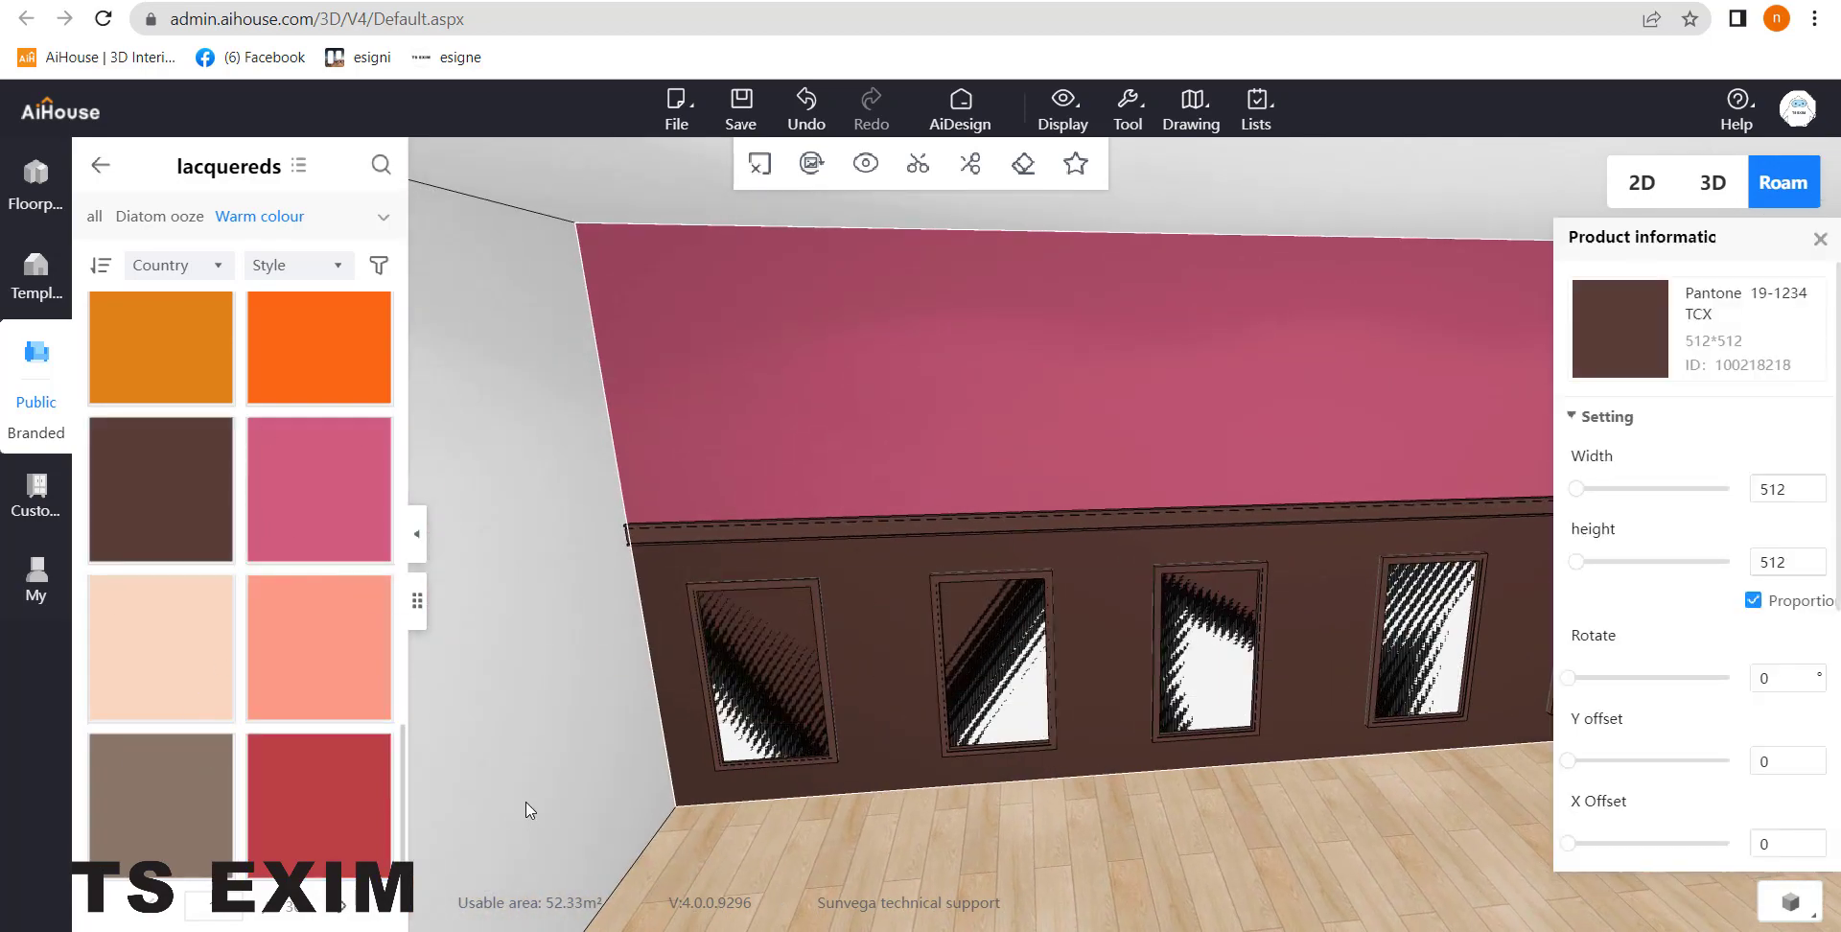
Step: Review the finished two-colour wall without the material settings and open the floor plan drawing tools
drag(528, 810, 866, 797)
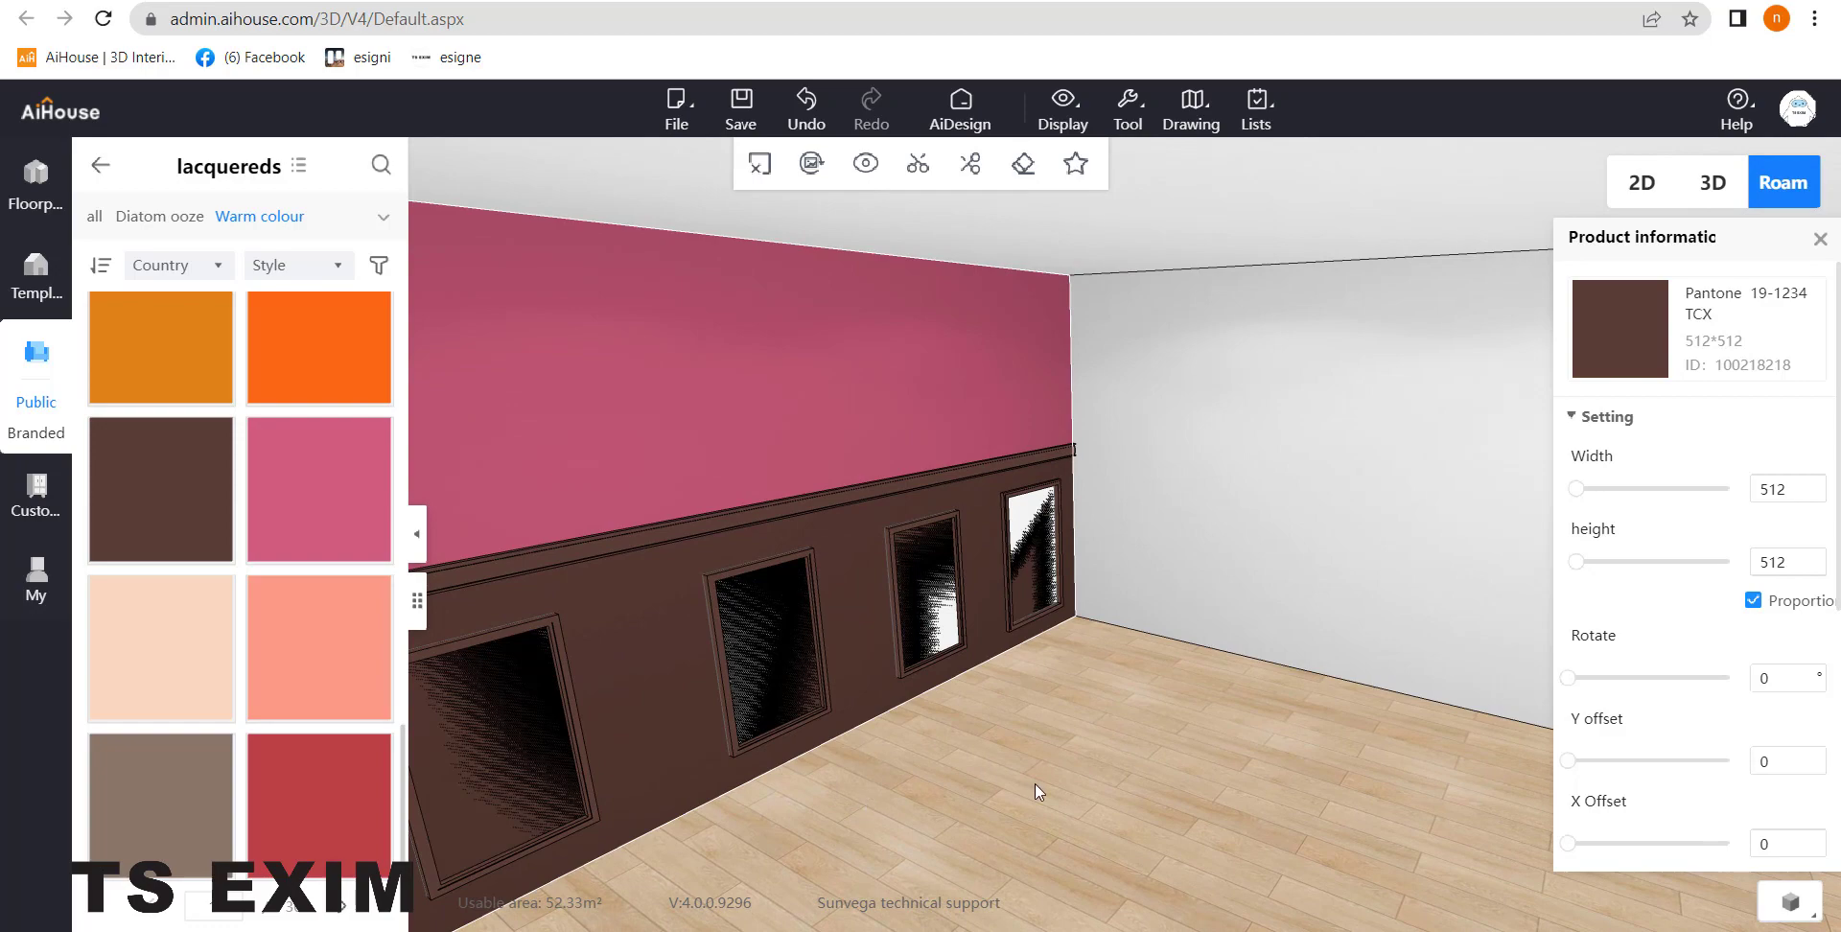
drag(1034, 784, 899, 790)
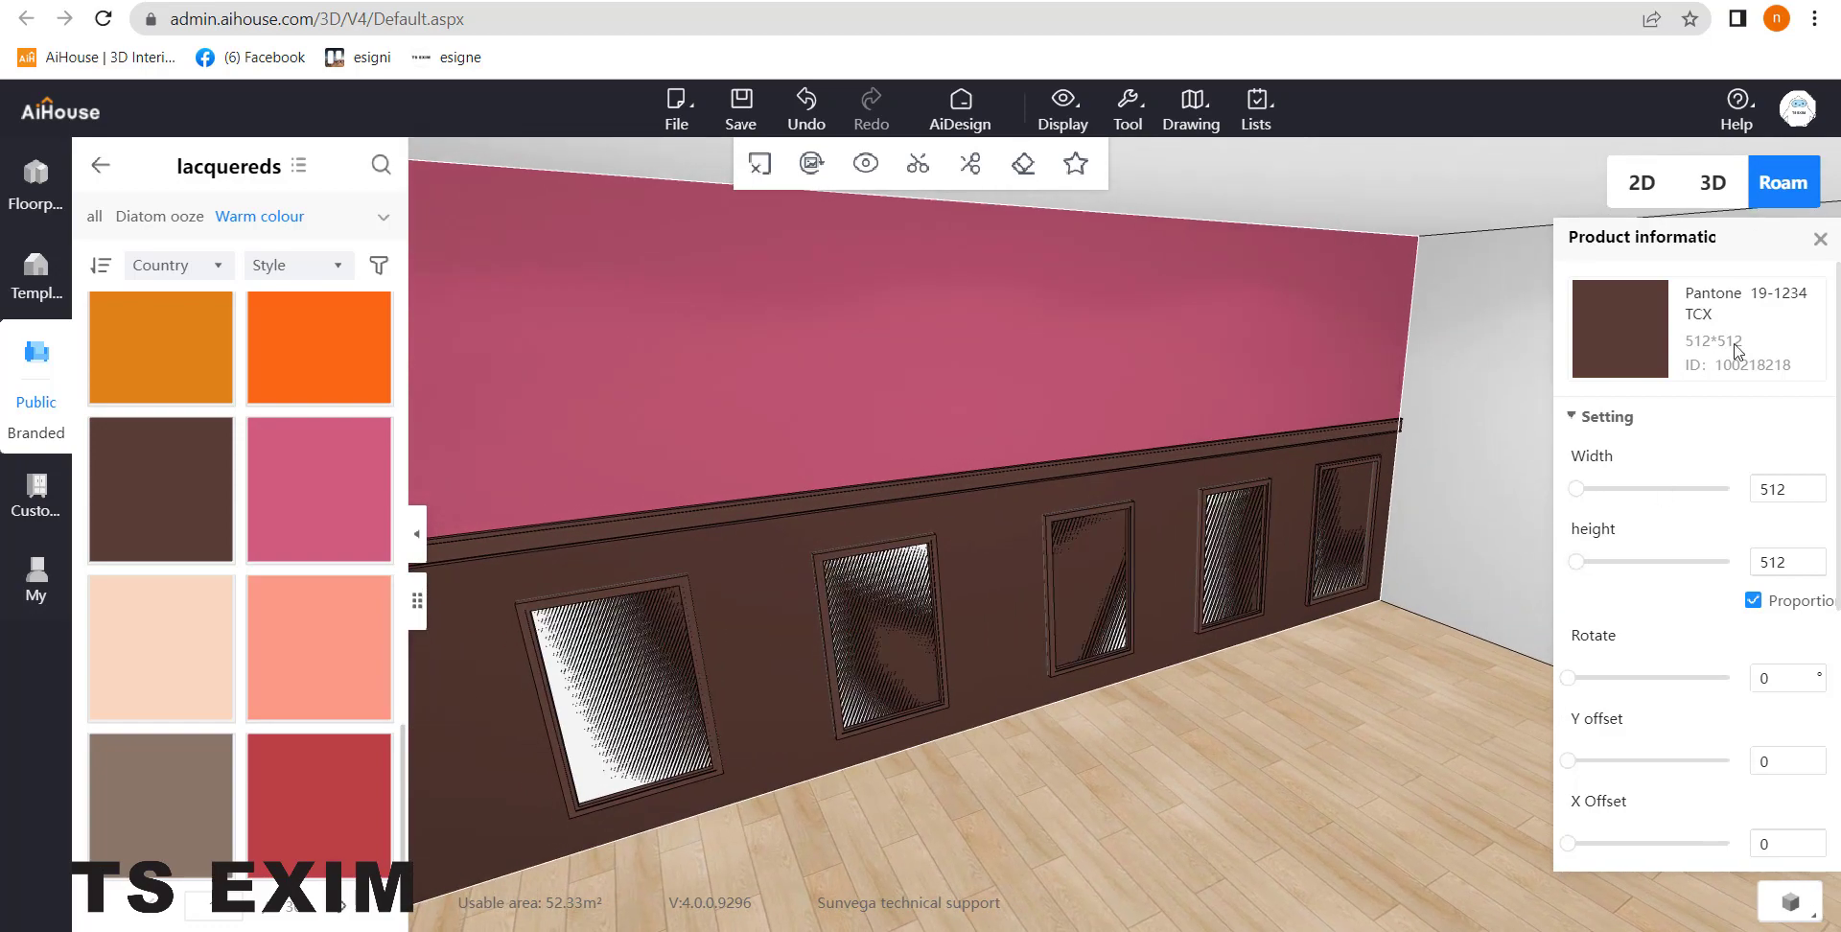
click(1820, 239)
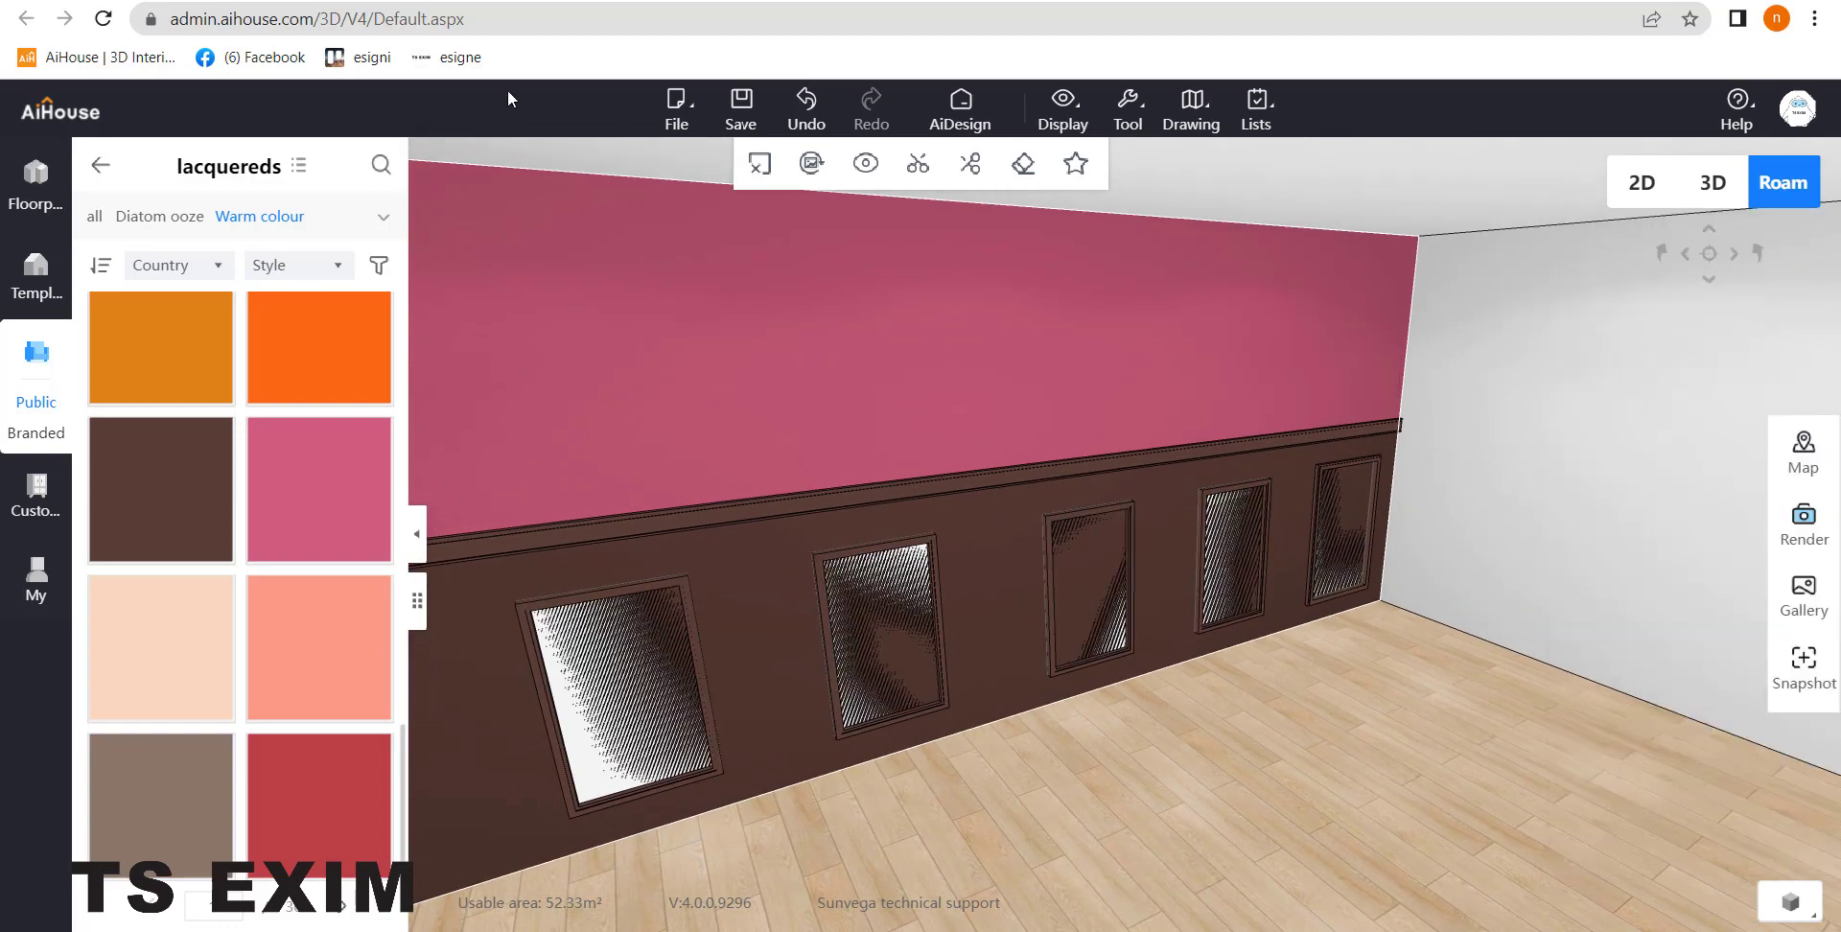
drag(589, 490, 694, 500)
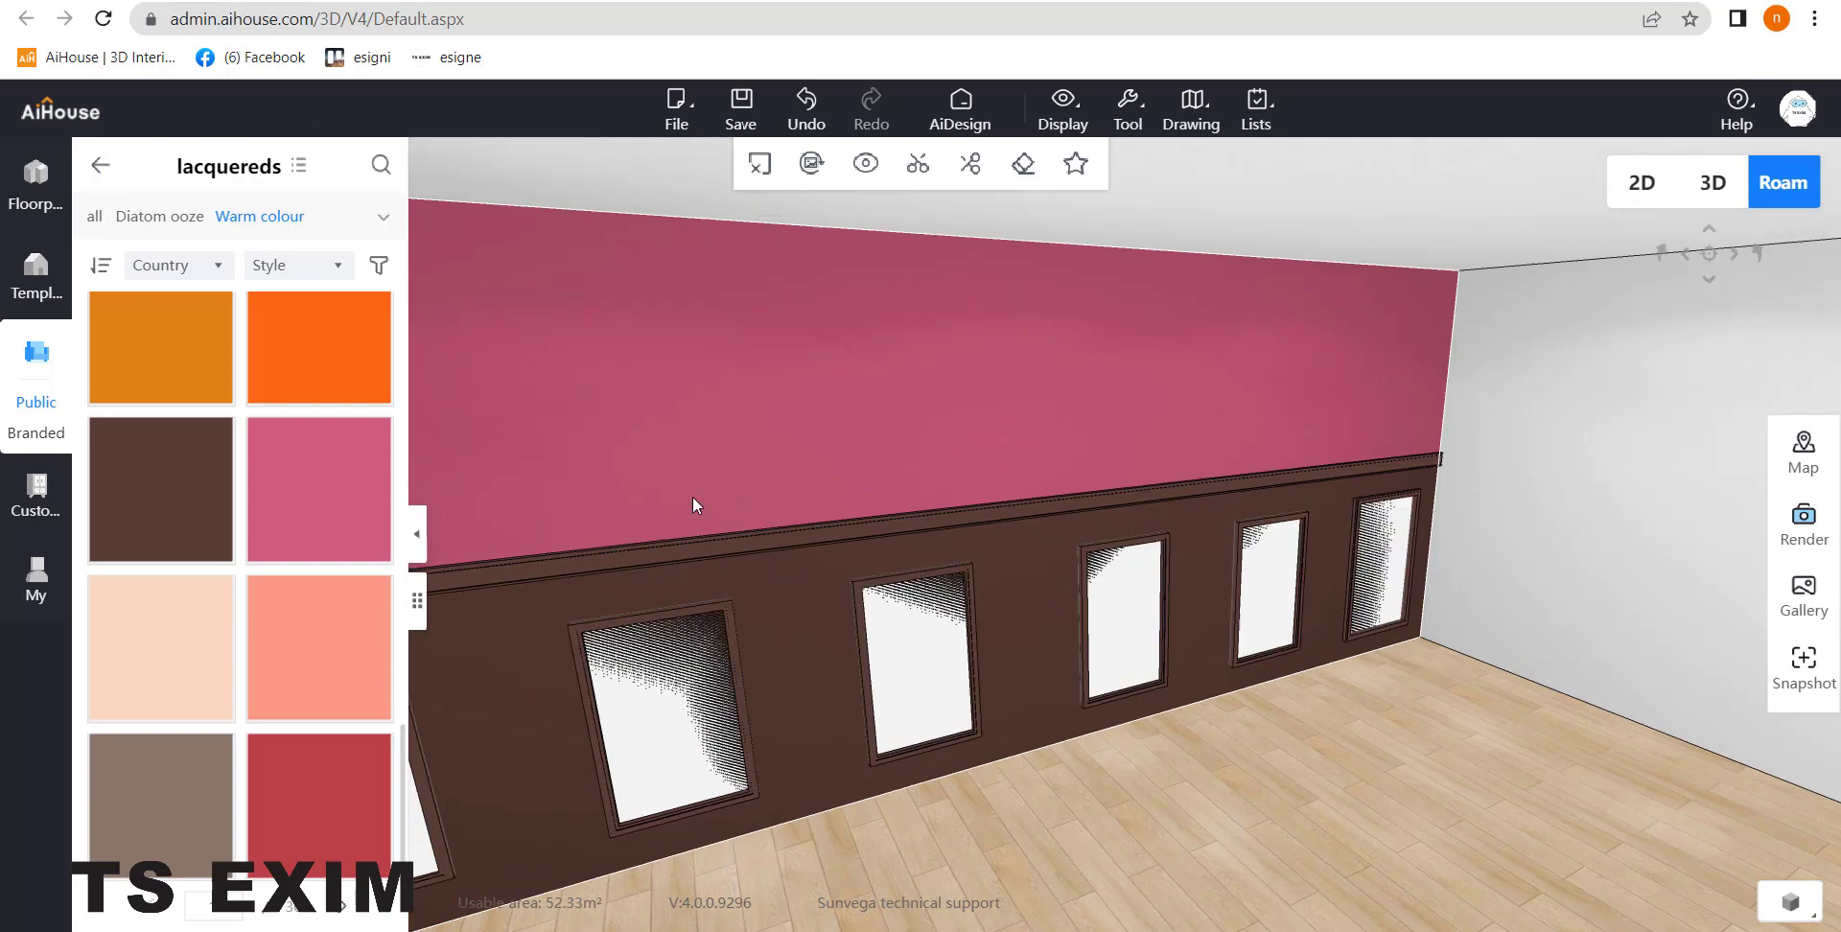
drag(724, 672, 679, 628)
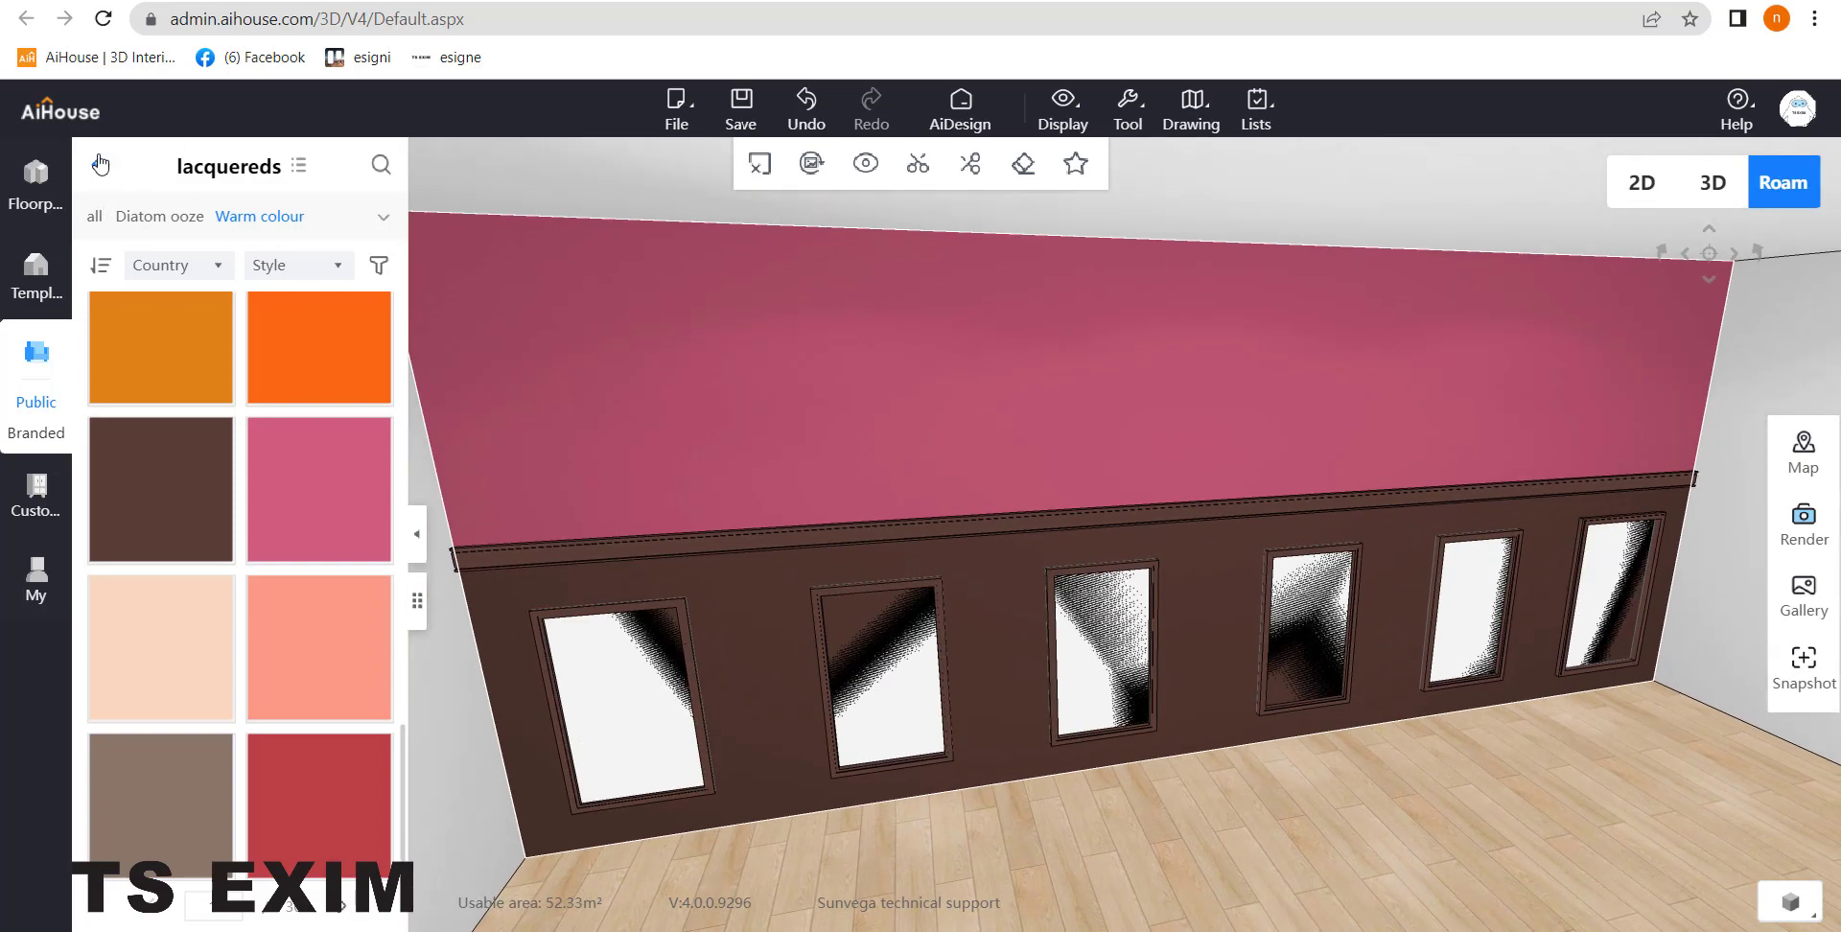
click(25, 174)
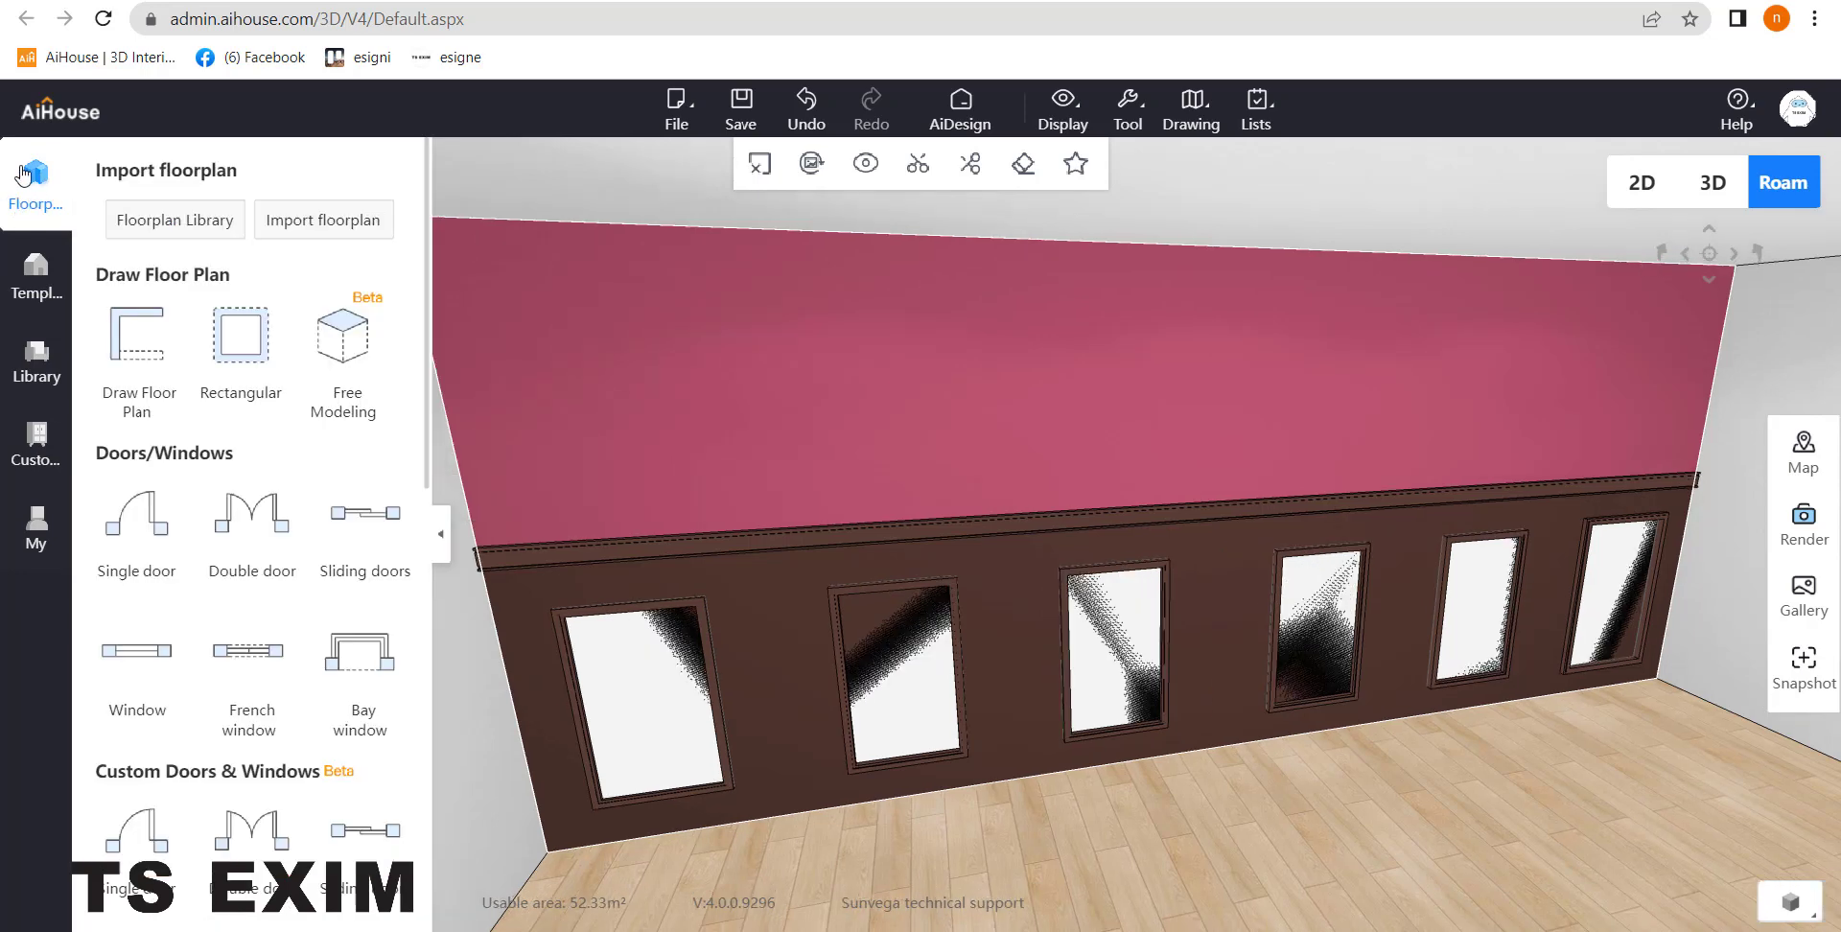
Step: Enter free modeling mode and delete the white filler faces inside the first two wall frames
click(335, 362)
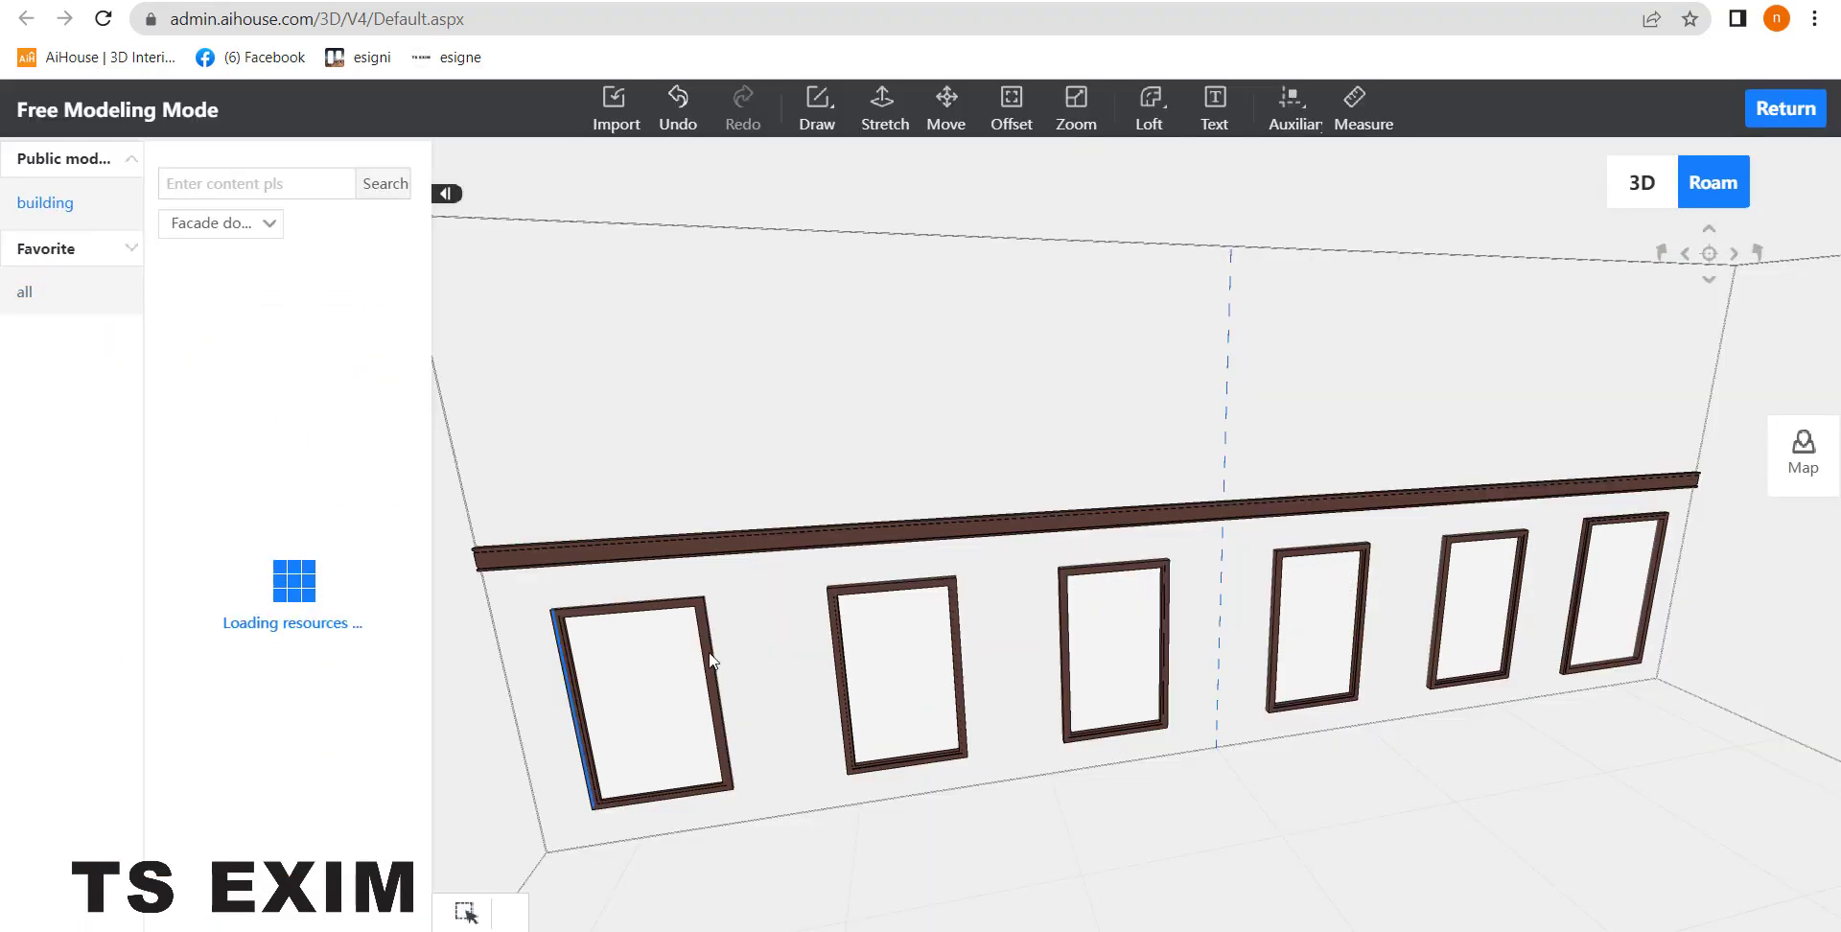
drag(897, 592, 938, 612)
drag(848, 751, 810, 637)
click(806, 631)
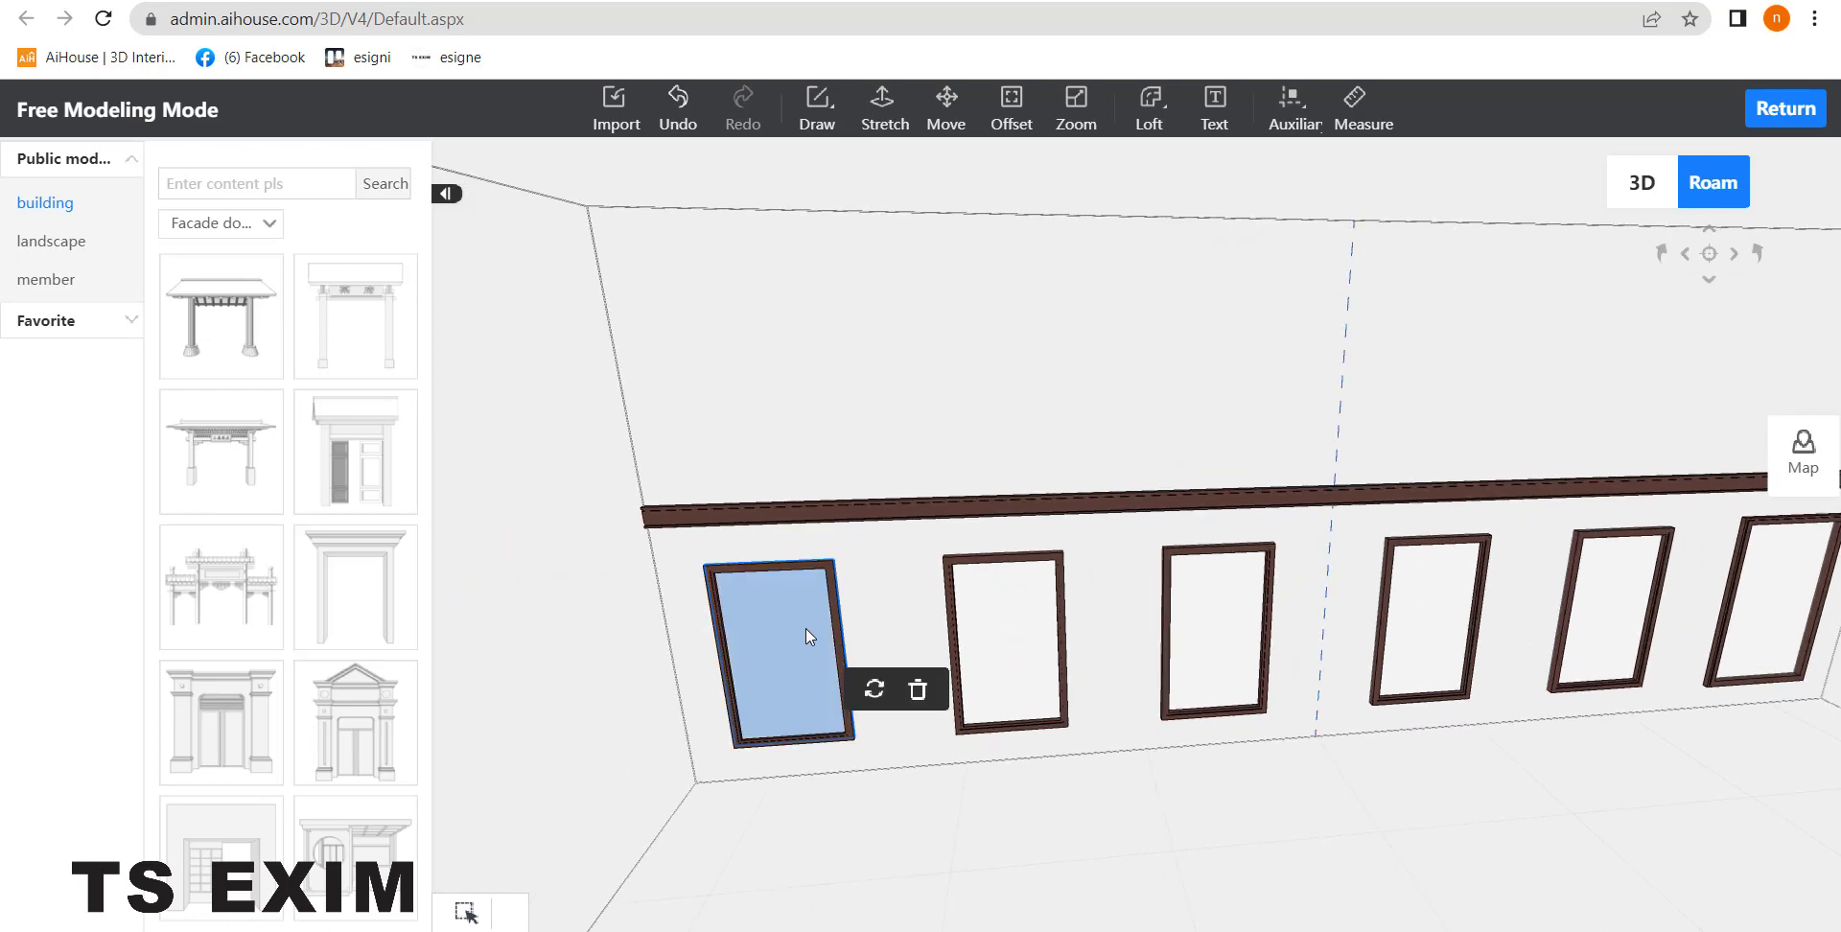
click(909, 695)
click(1017, 650)
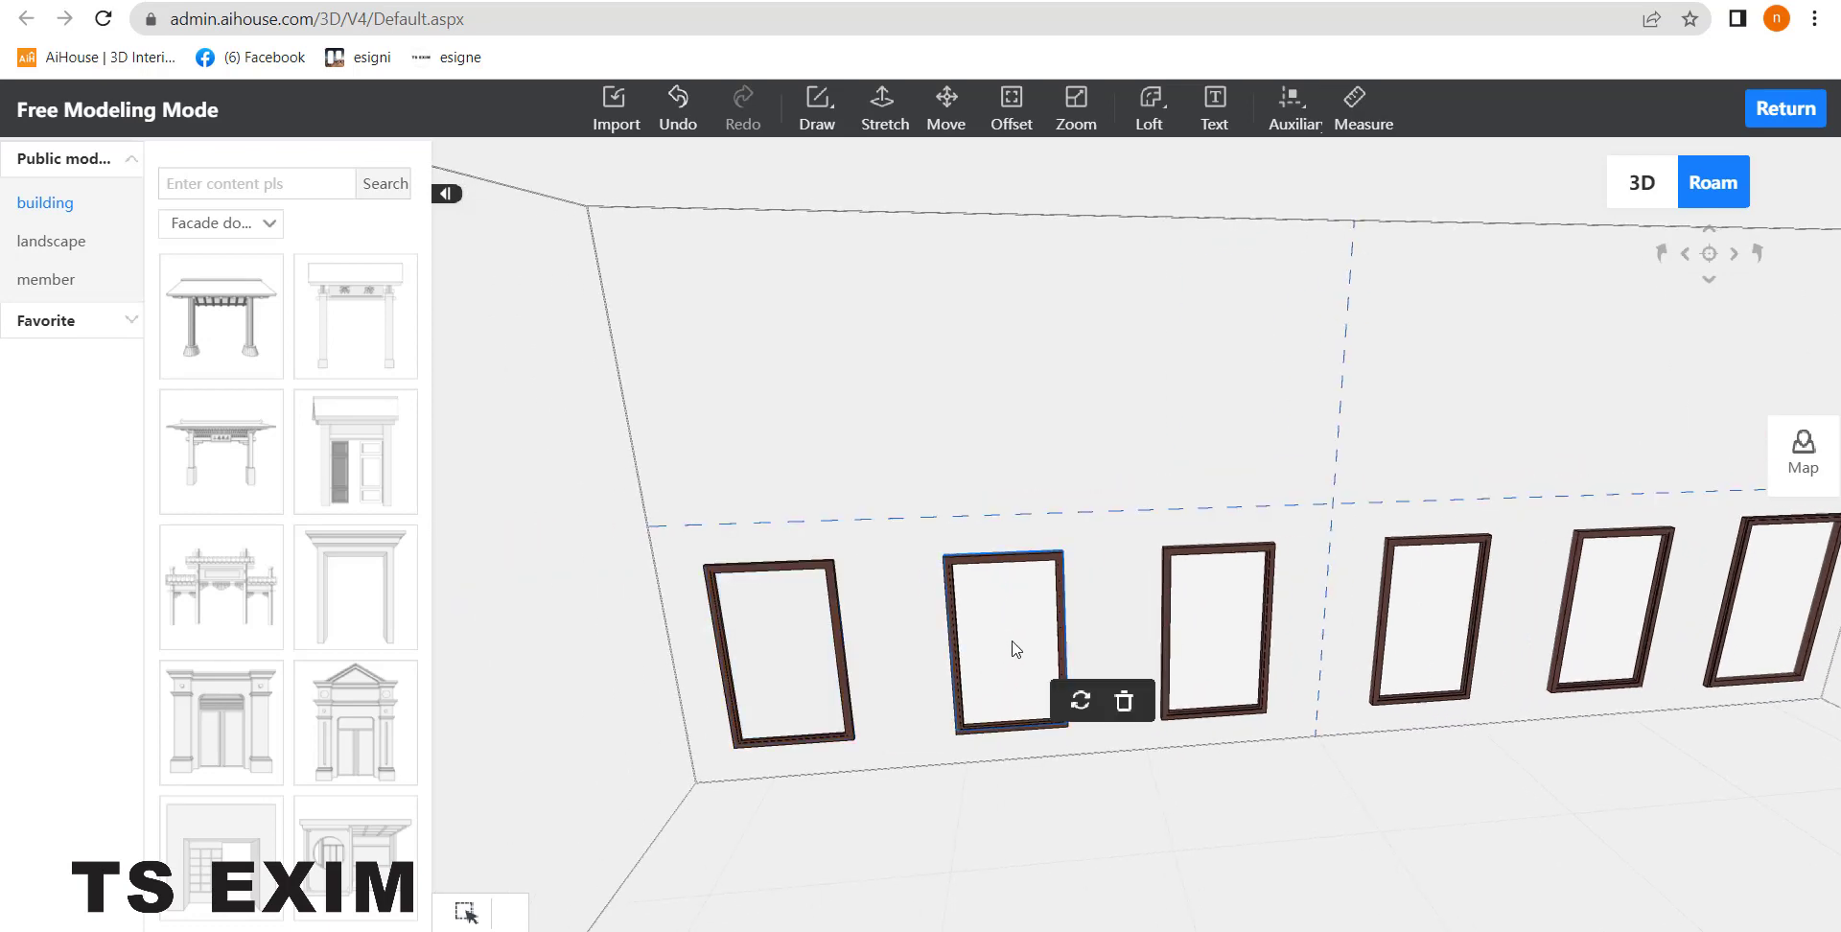
click(1124, 703)
Step: Delete the filler faces inside the remaining four wall frames and leave free modeling mode
drag(1053, 802, 1192, 800)
click(1093, 545)
click(1200, 605)
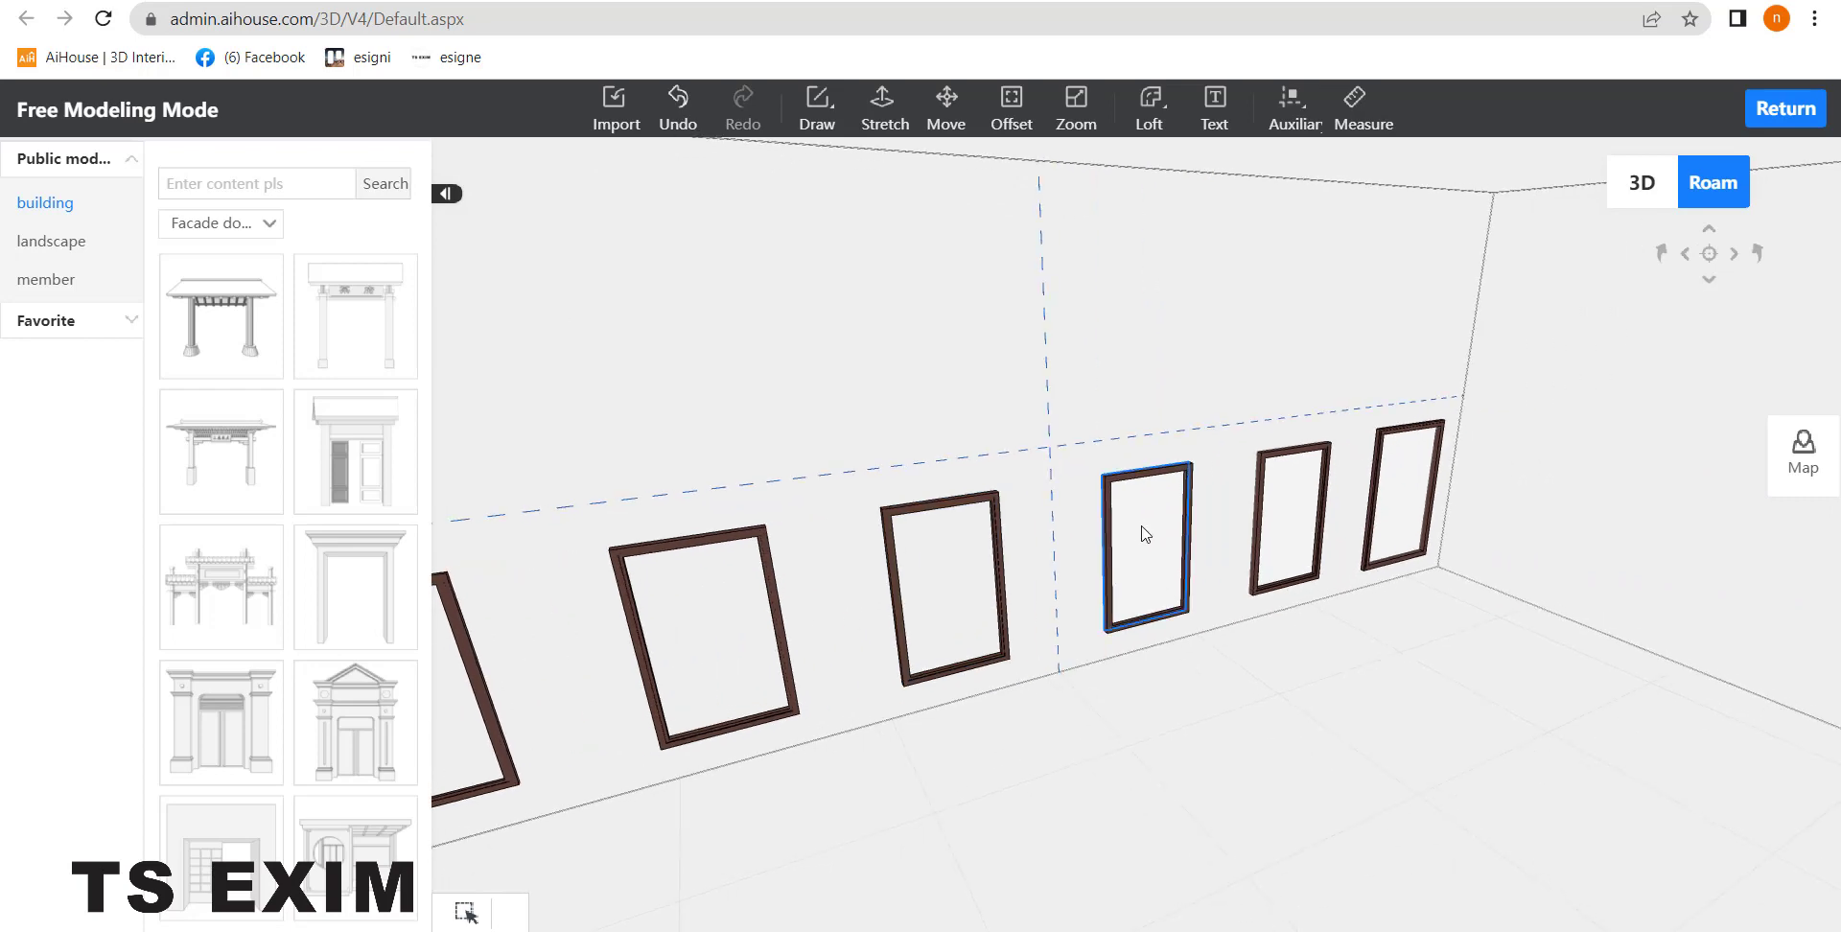
click(1140, 529)
click(1247, 582)
click(1301, 526)
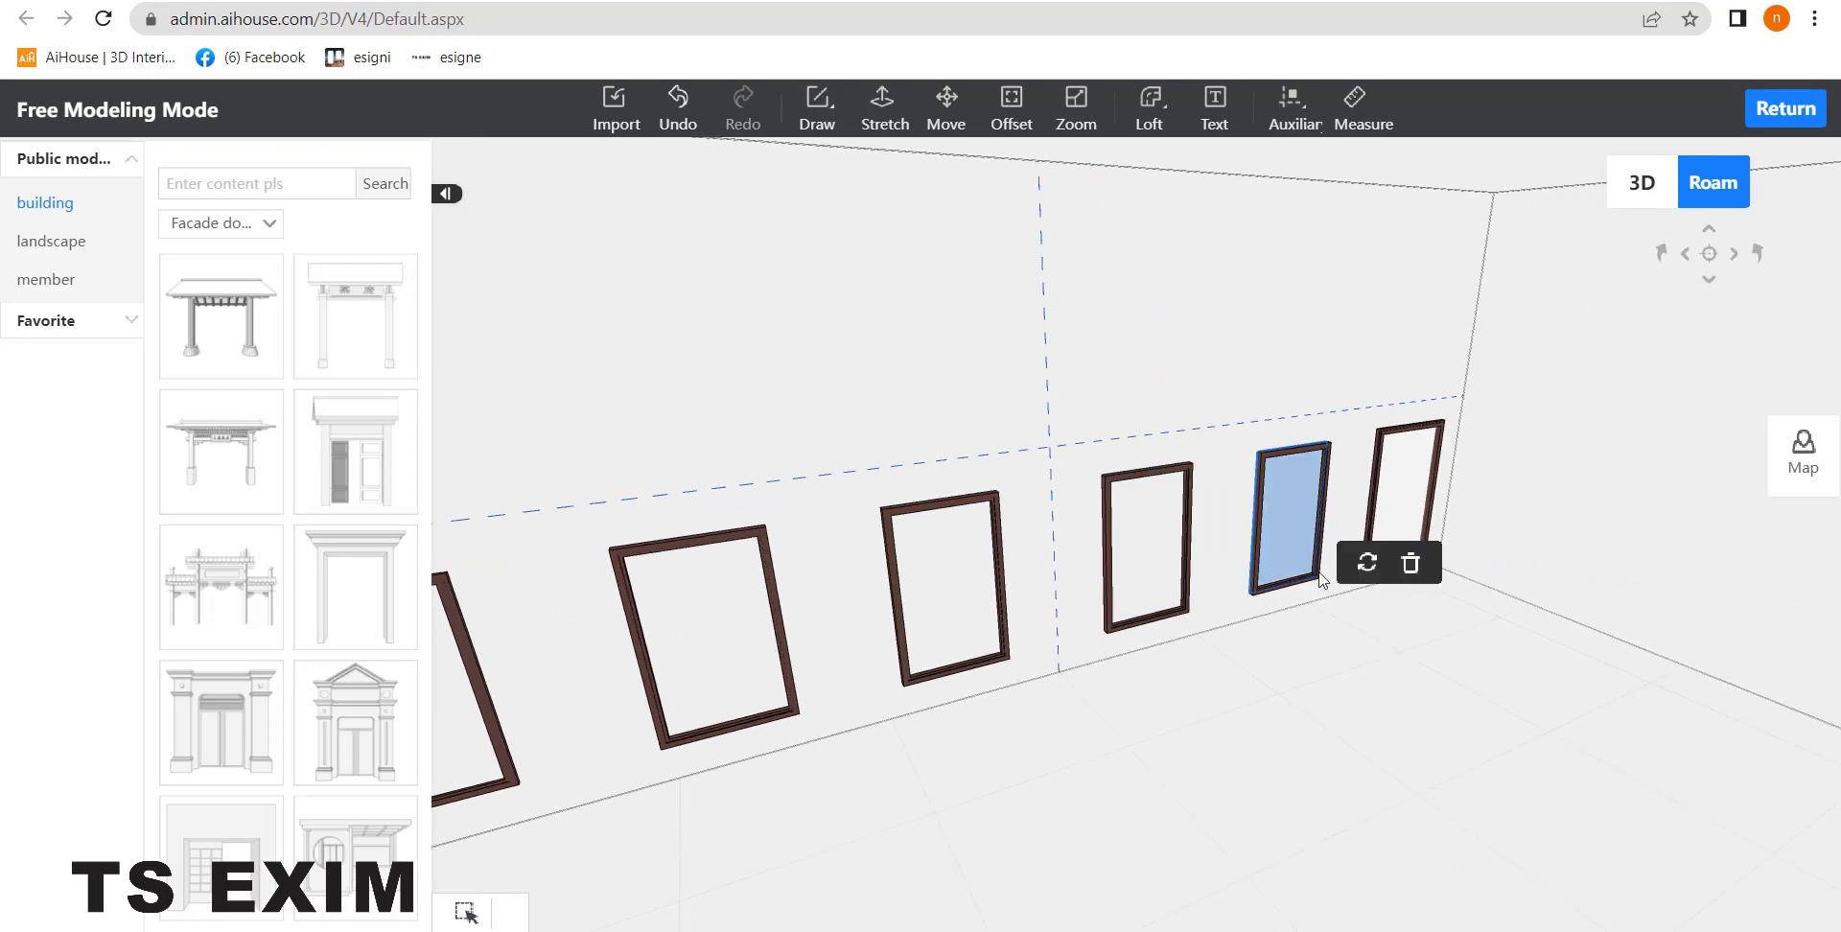
click(1413, 564)
click(1412, 497)
click(1525, 547)
drag(1275, 738, 1349, 736)
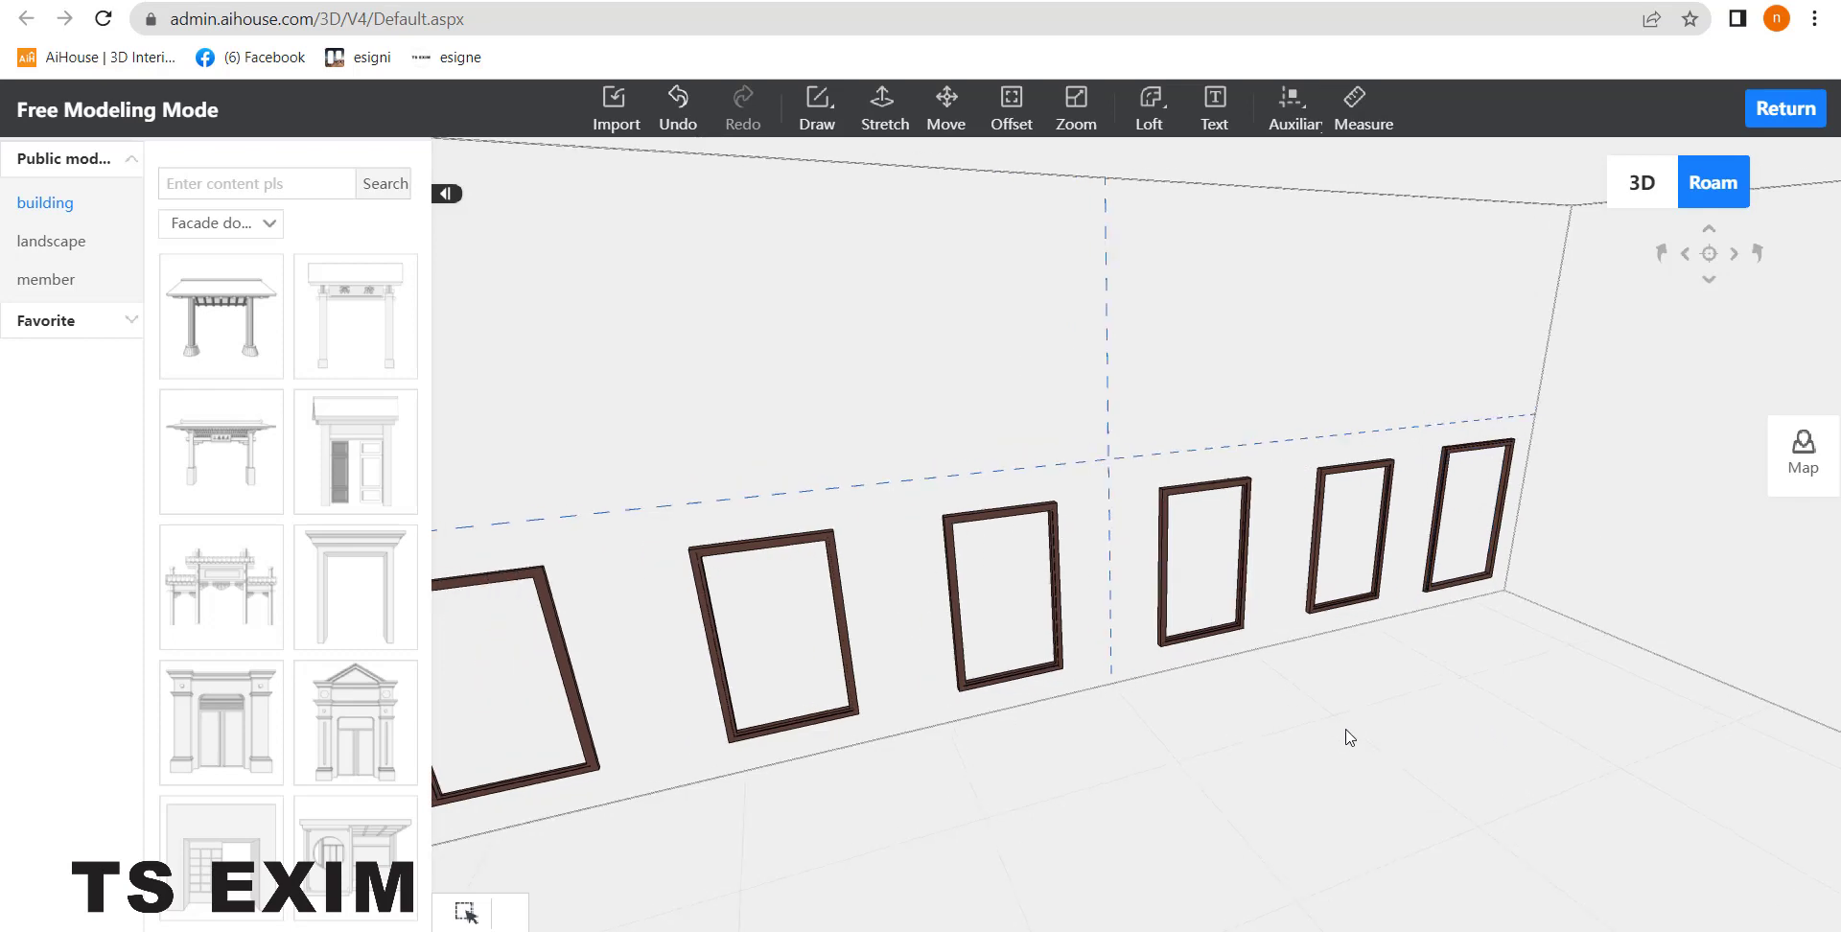
click(1775, 110)
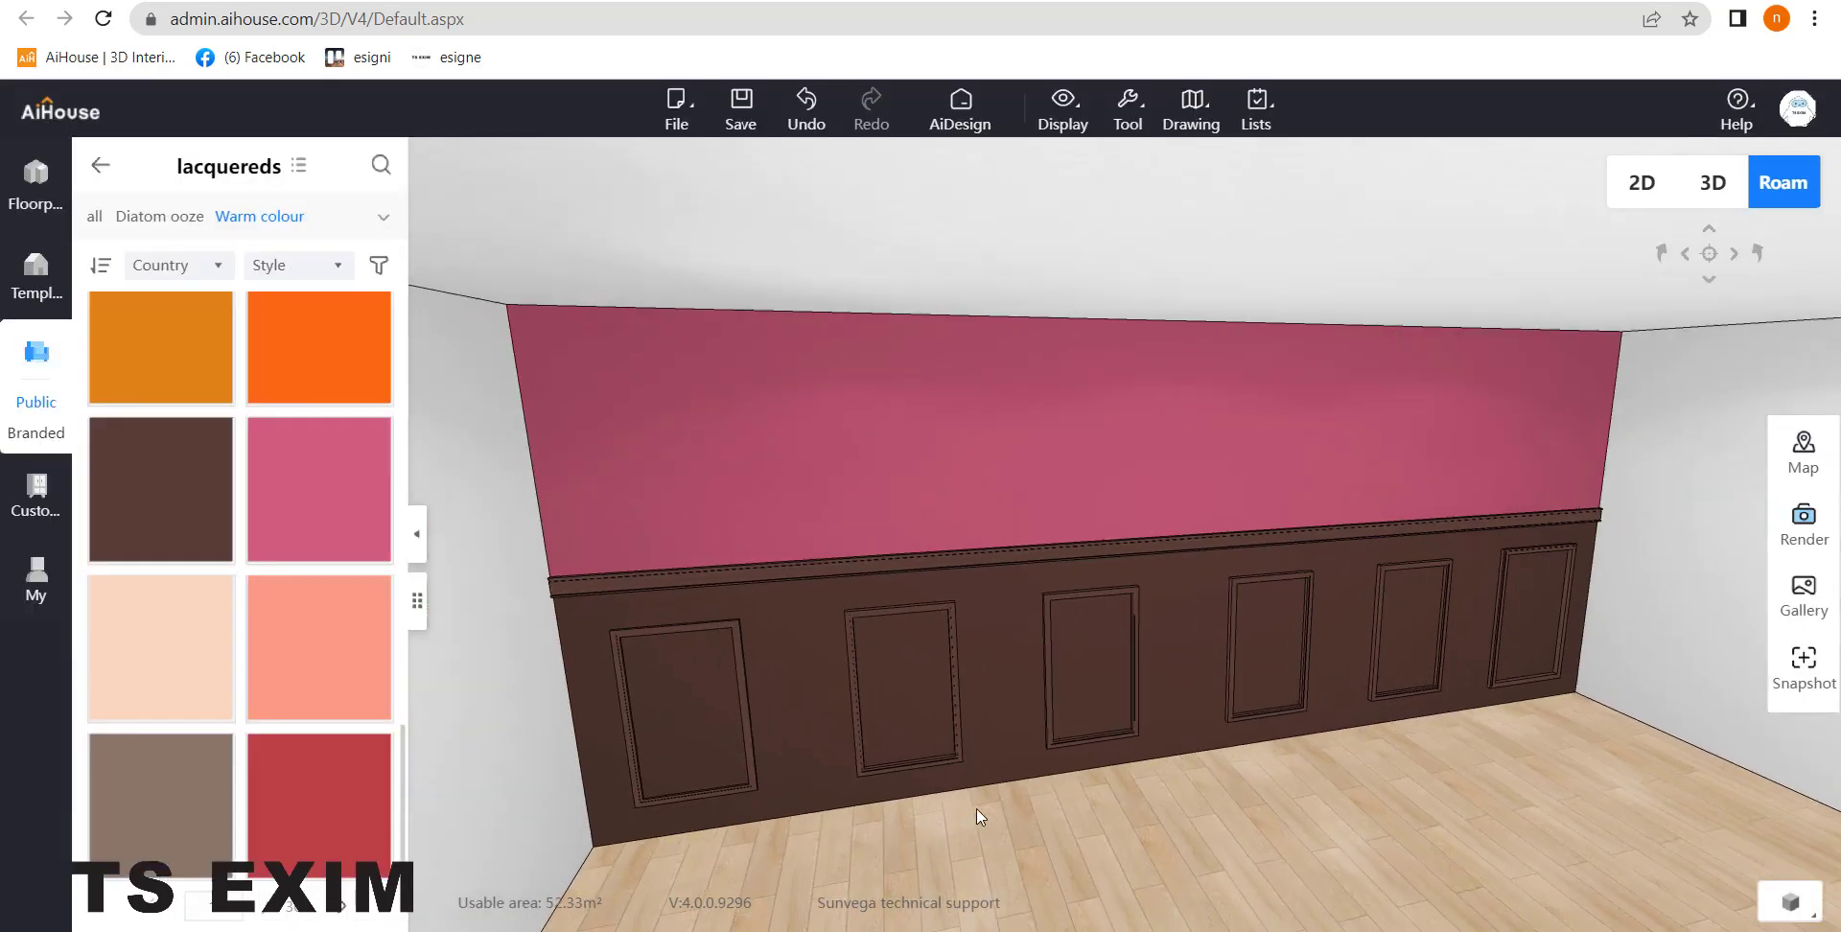
Step: Apply the dark tropical-leaf plant wallpaper to the pink wall section above the molding
drag(976, 808, 1011, 631)
scroll(1038, 741, up, 5)
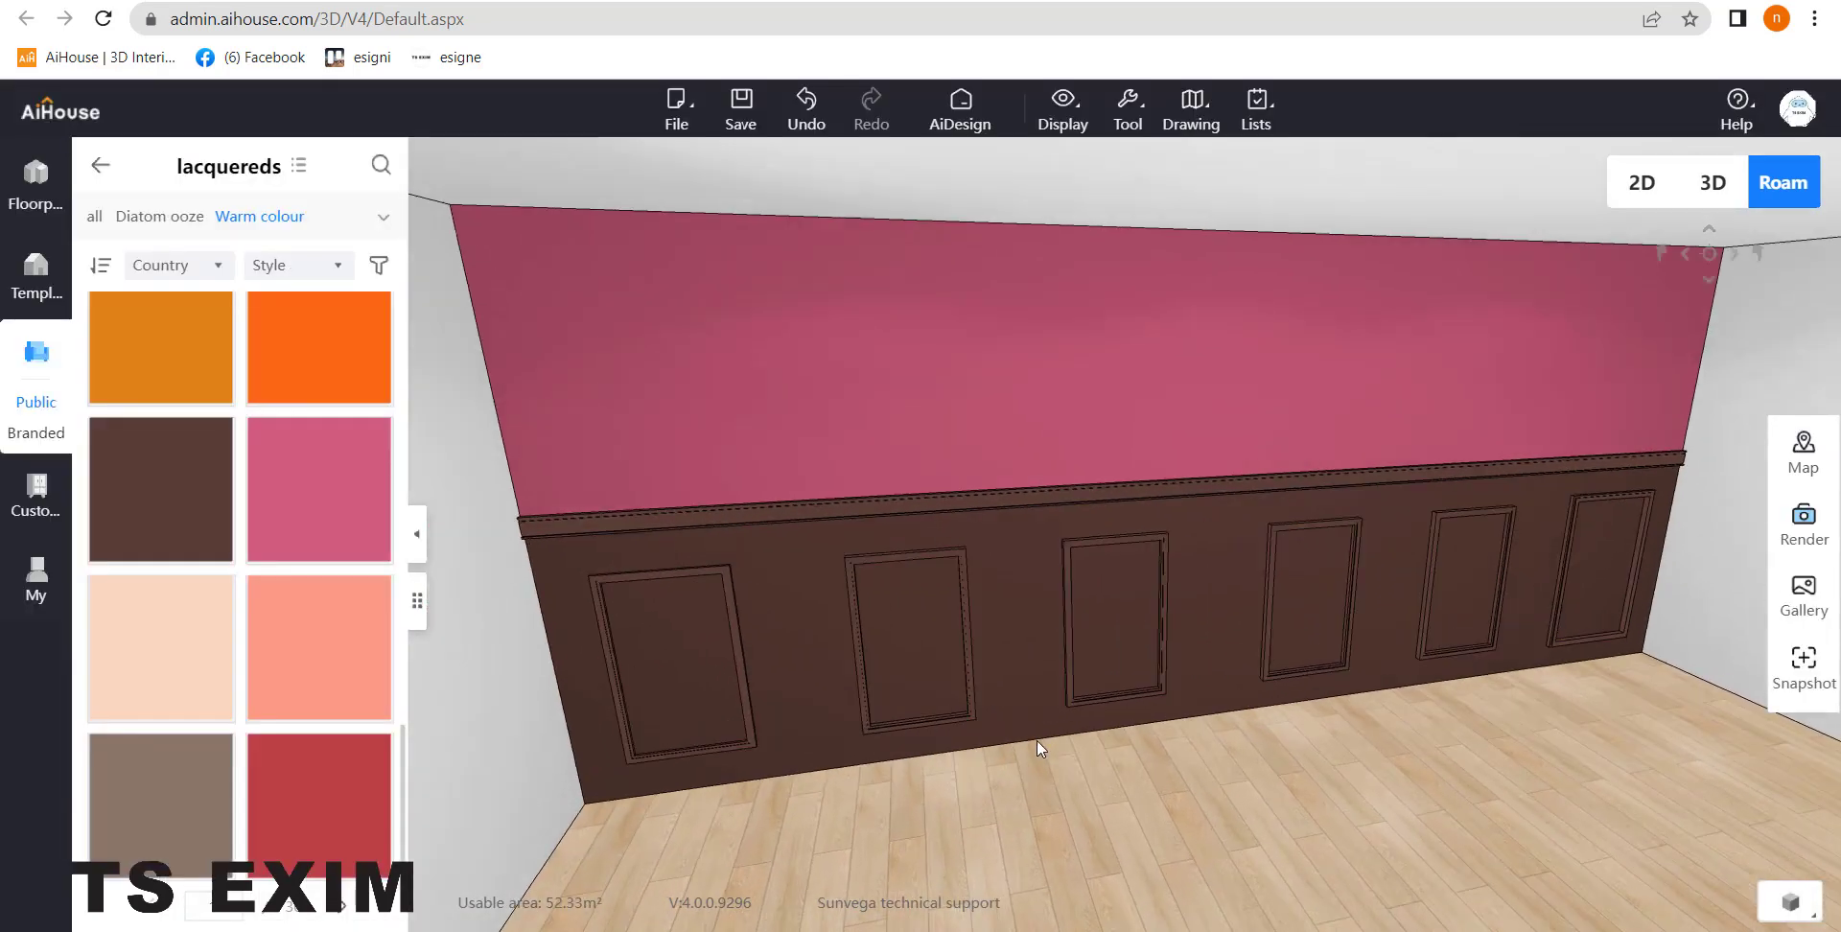
scroll(273, 574, up, 5)
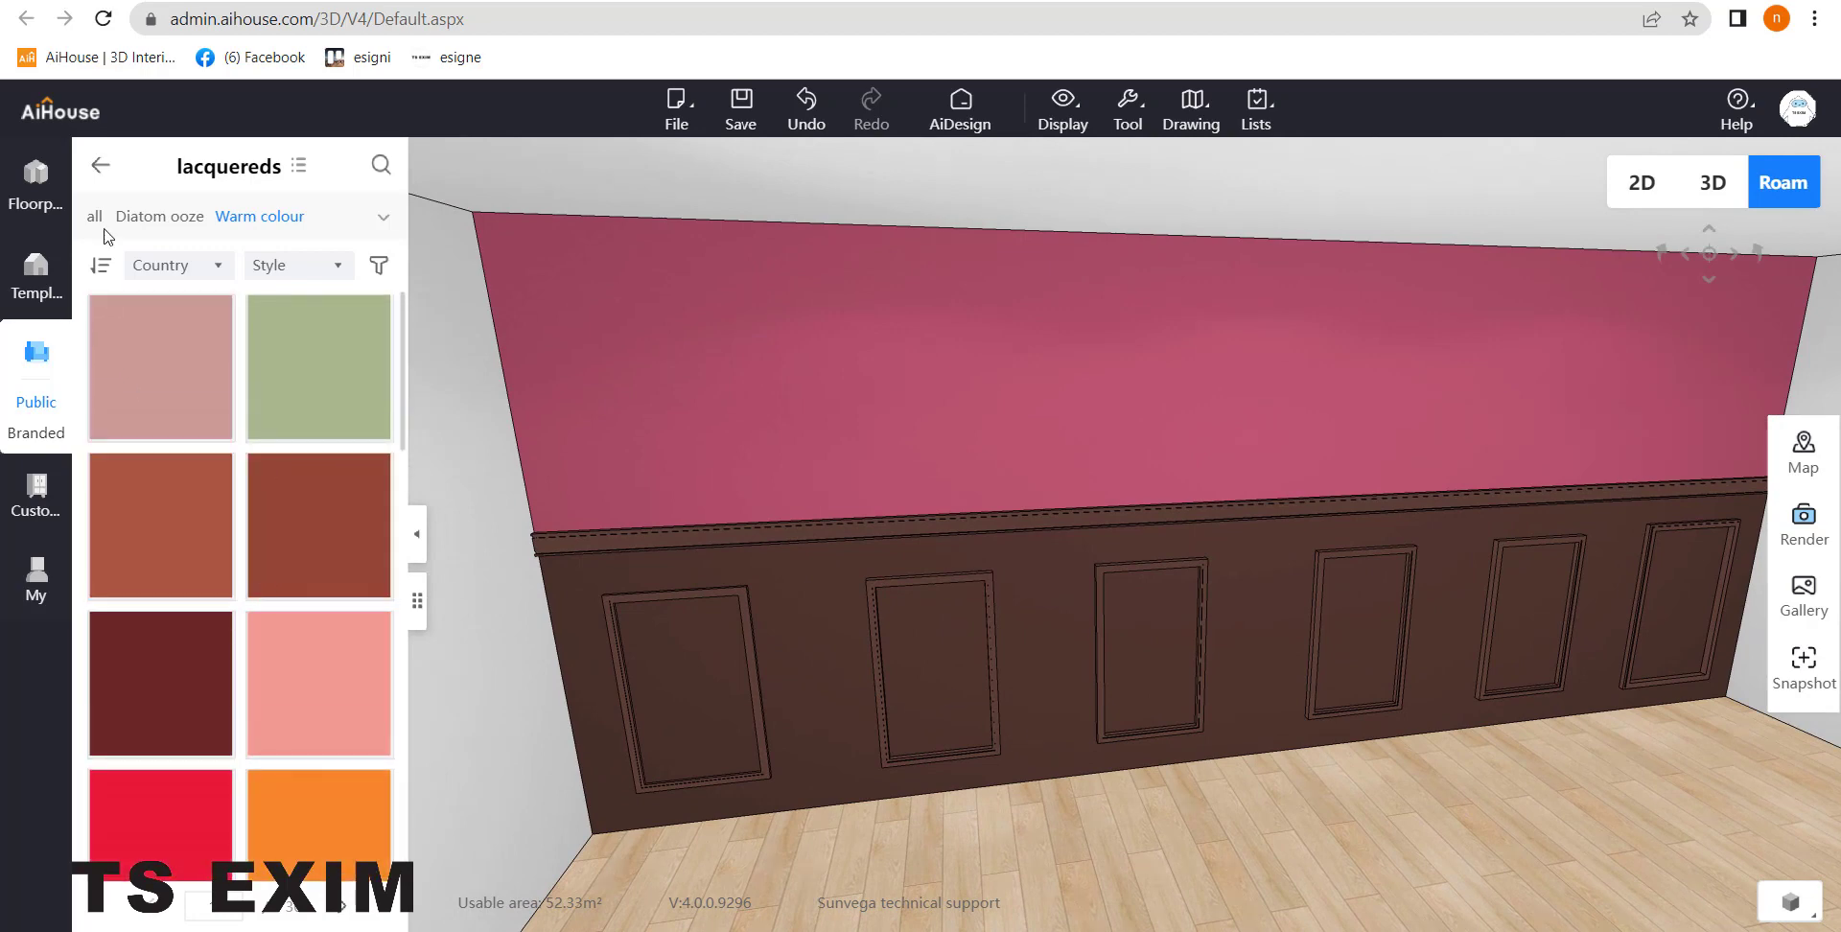
click(99, 168)
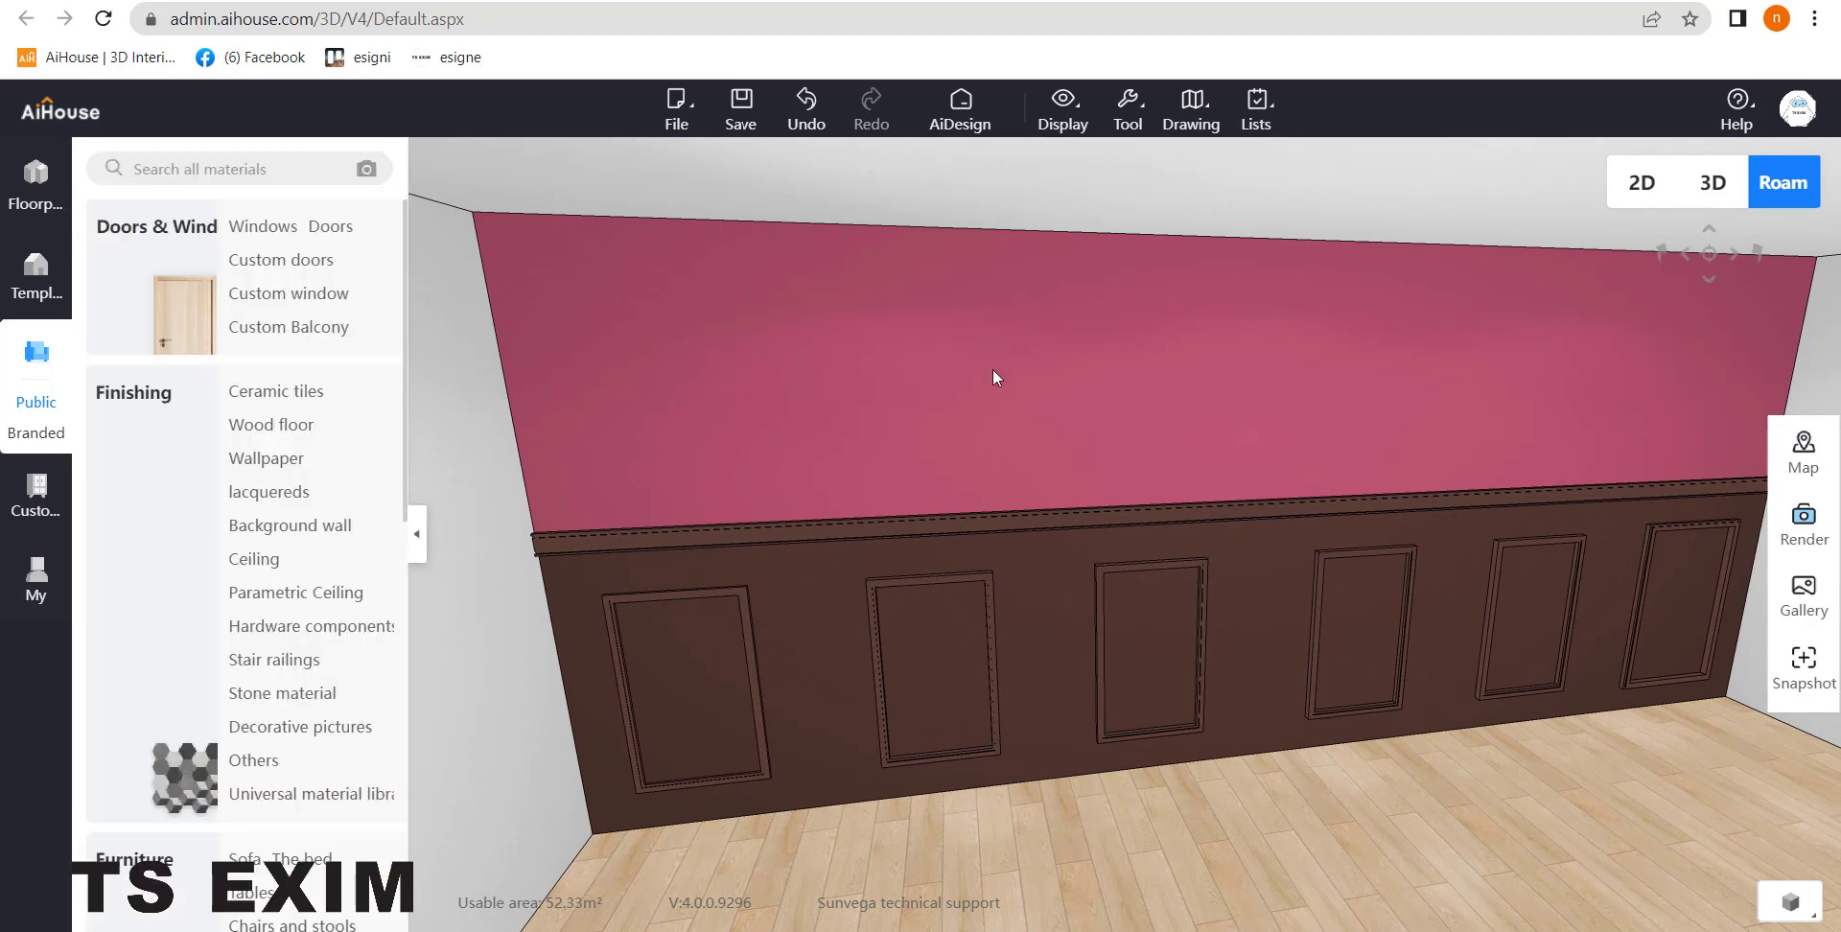
click(265, 460)
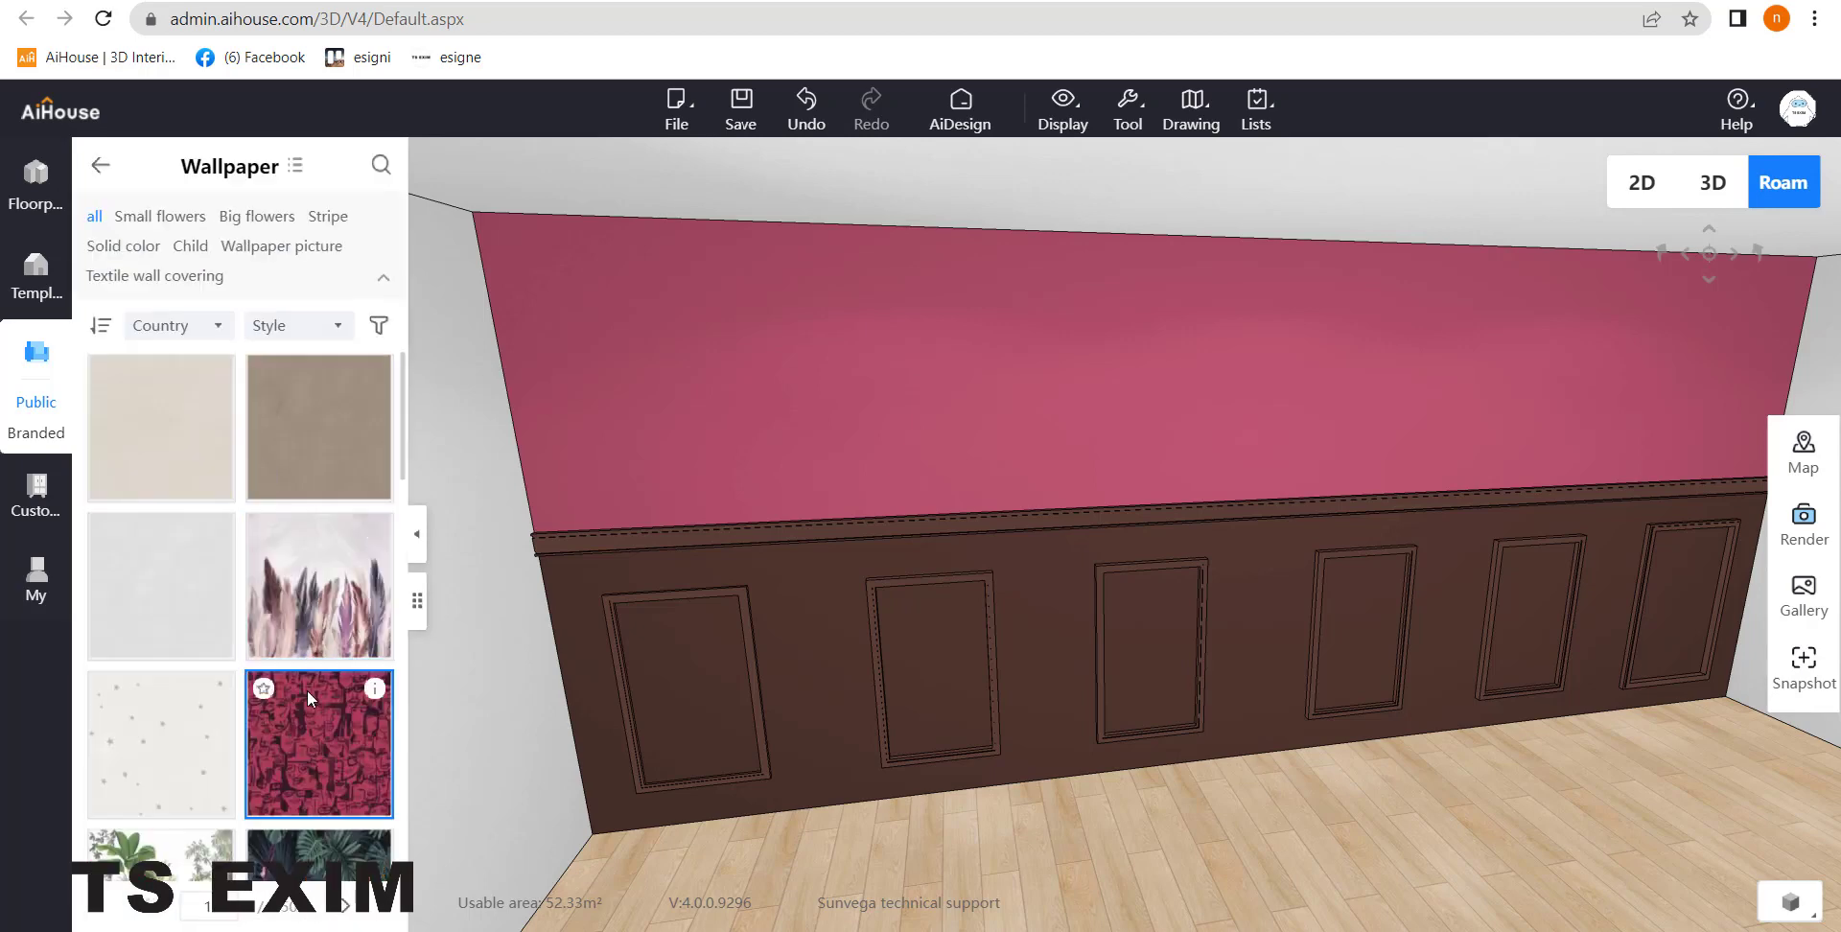
drag(316, 823, 906, 429)
Step: Scale the plant wallpaper pattern proportionally to width 2110 and height 1496
scroll(916, 428, down, 3)
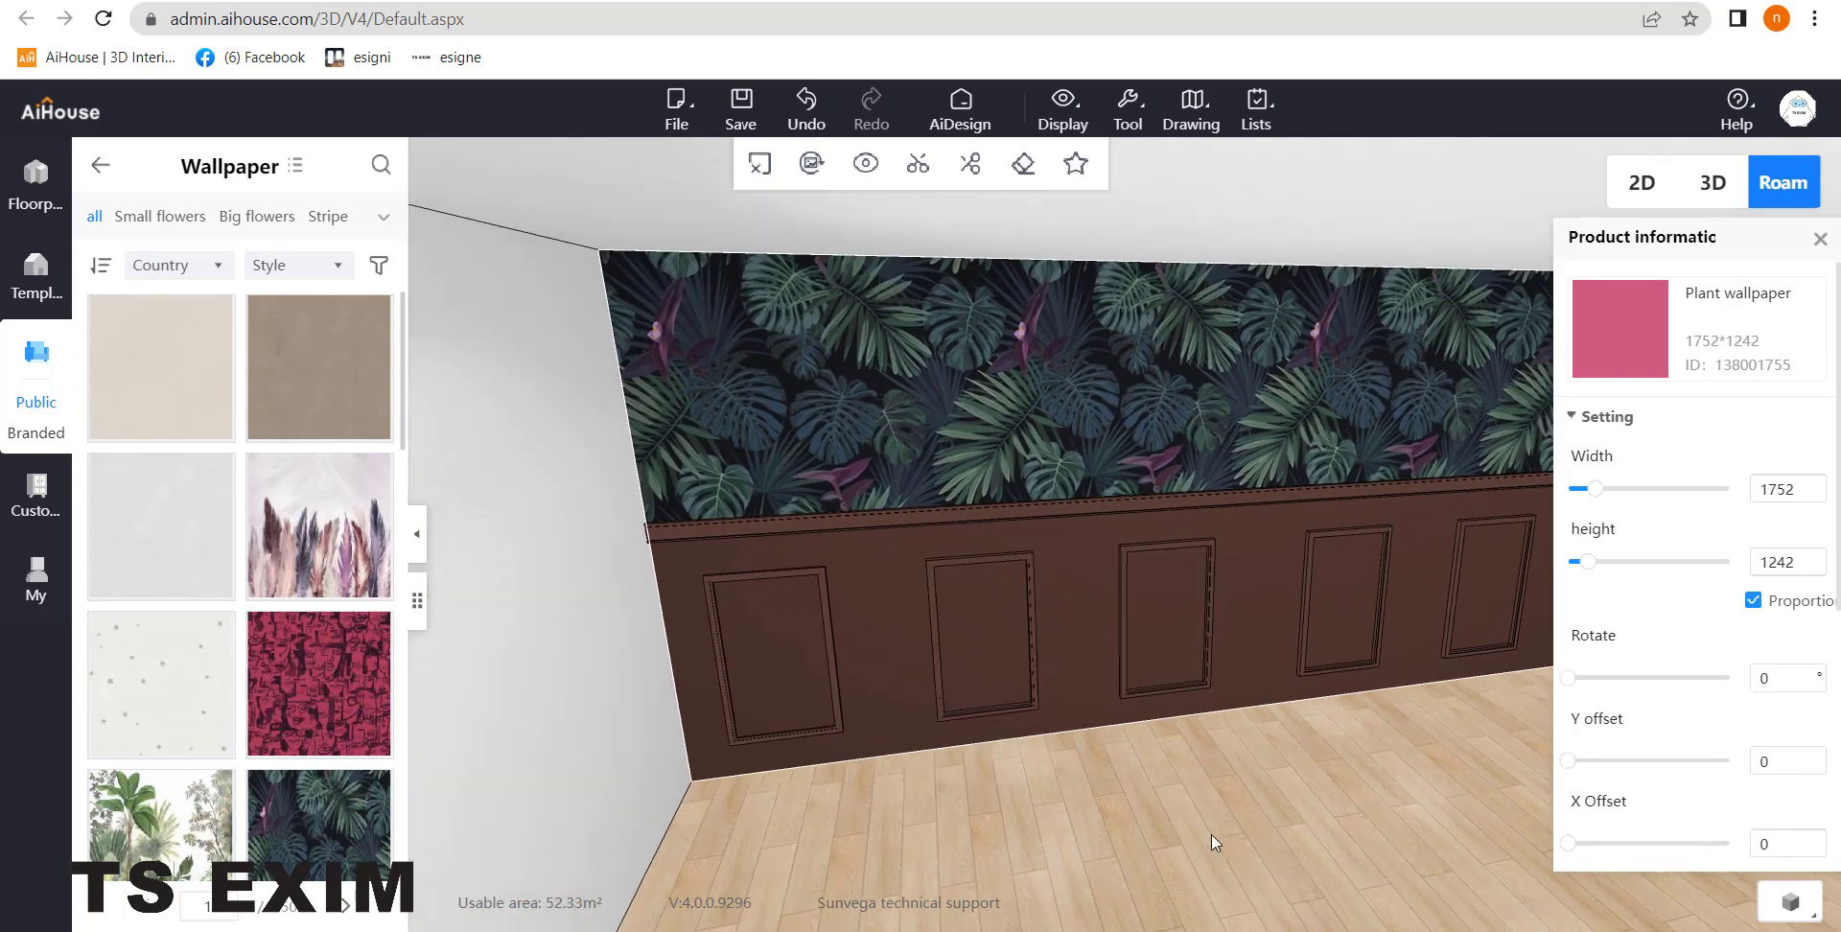
drag(1211, 835, 842, 418)
click(761, 401)
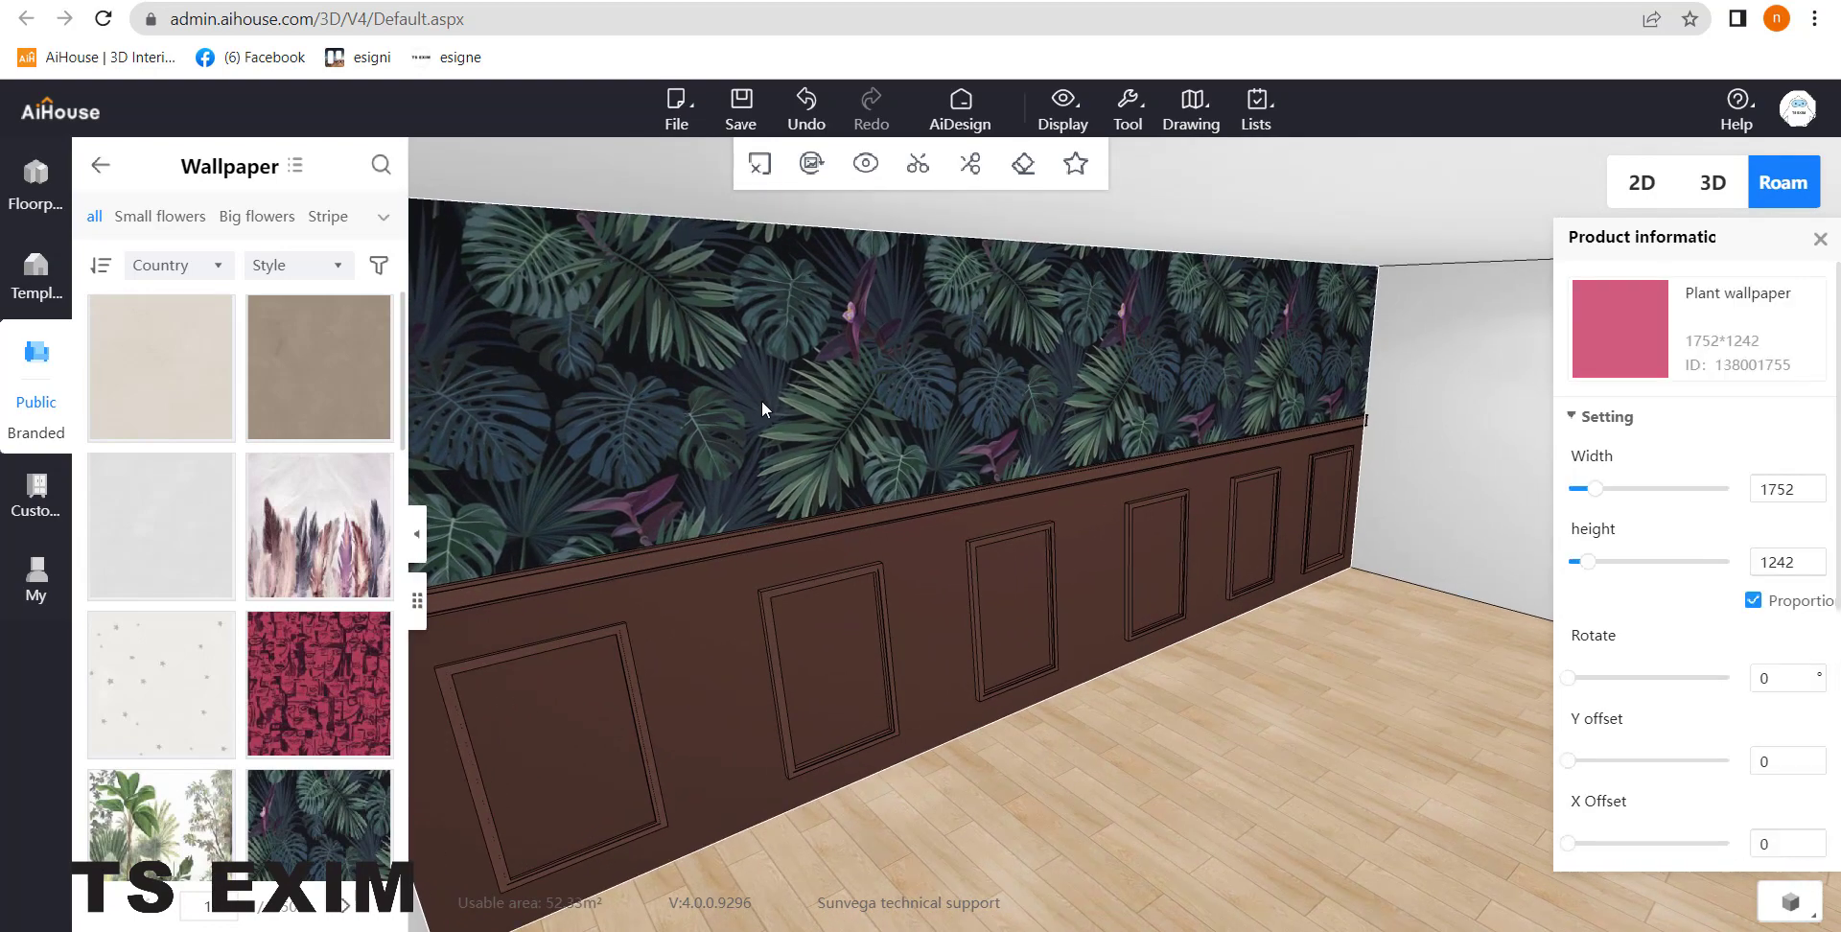
click(1821, 239)
click(510, 423)
mouse_move(1551, 501)
mouse_down()
mouse_move(1578, 498)
mouse_move(1524, 505)
mouse_move(1550, 501)
mouse_up()
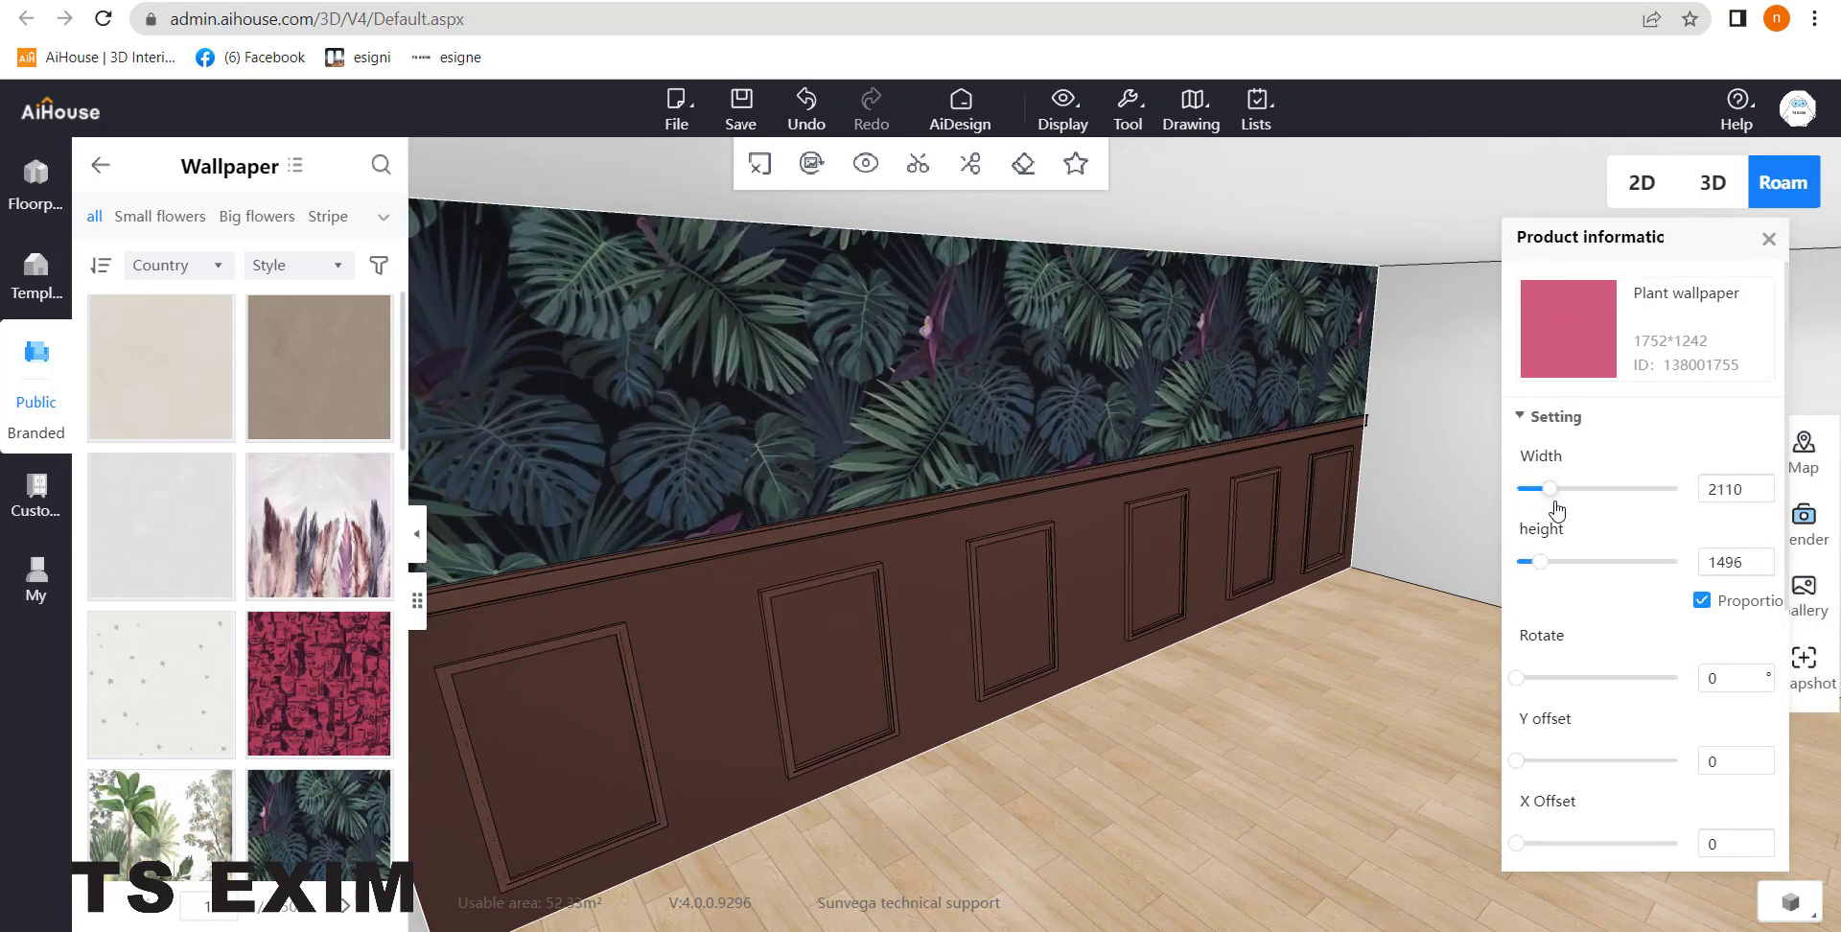
Step: Unlock the wallpaper's proportions and set its pattern height to 1197 and width to 1931
click(1702, 601)
mouse_move(1543, 566)
mouse_down()
mouse_move(1577, 580)
mouse_move(1540, 582)
mouse_up()
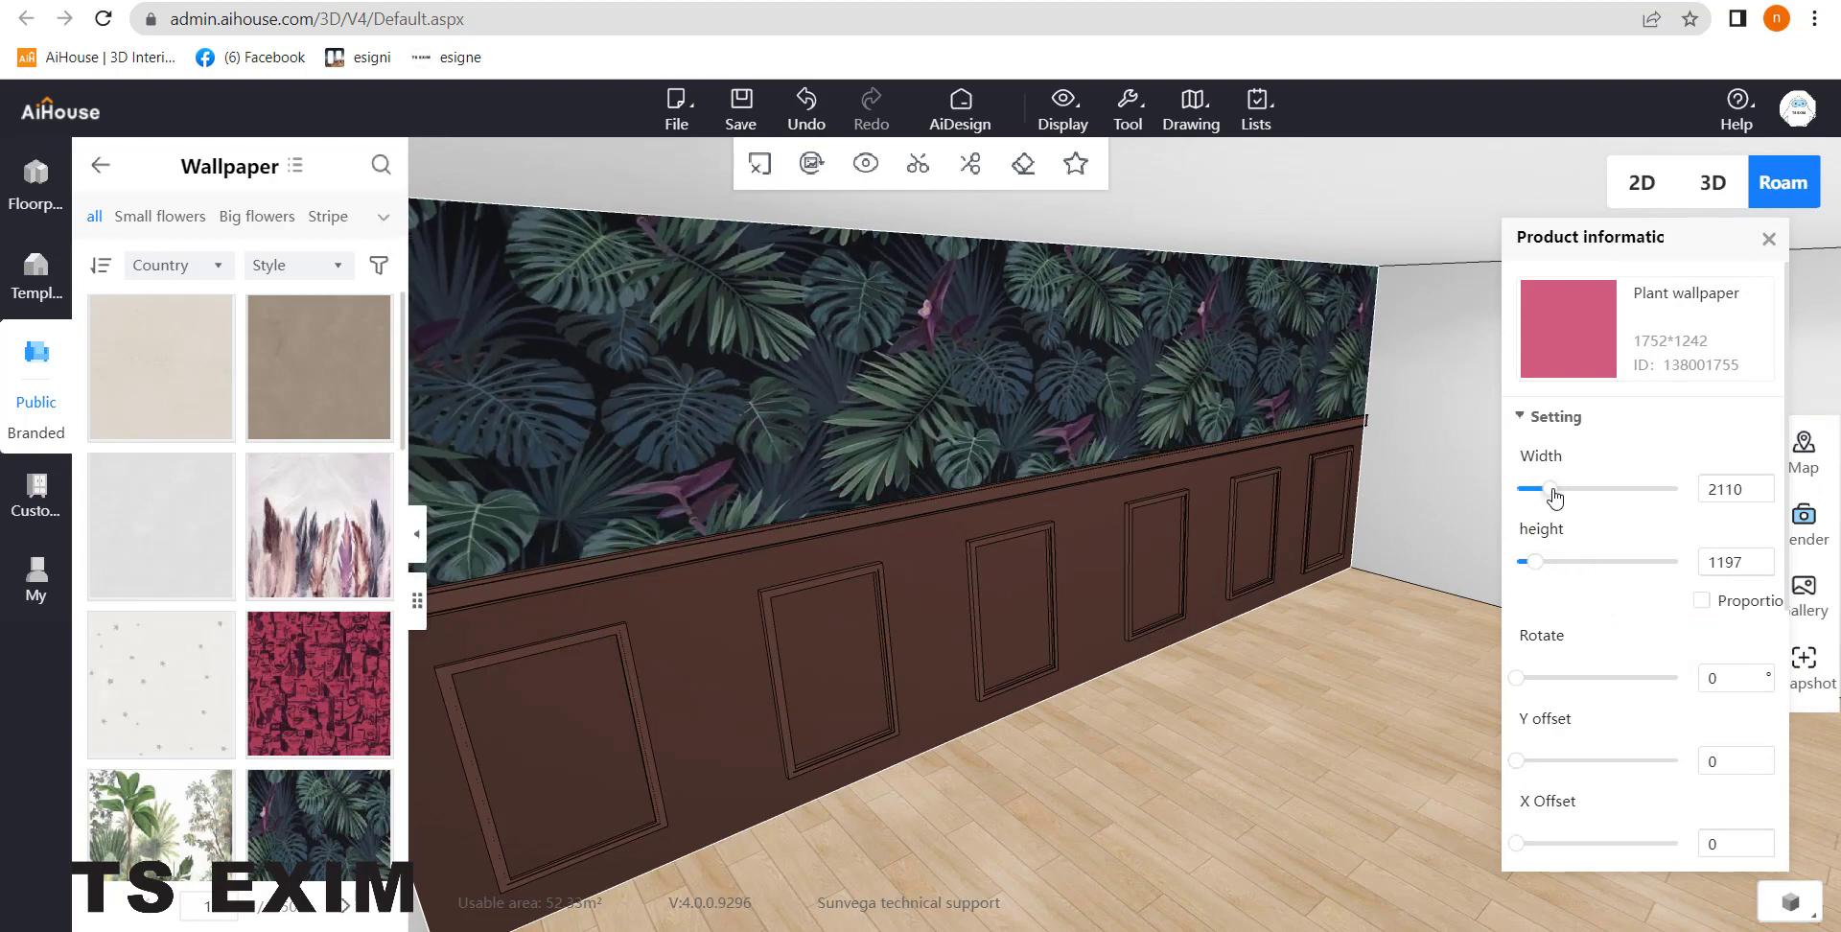
drag(1554, 497, 1554, 508)
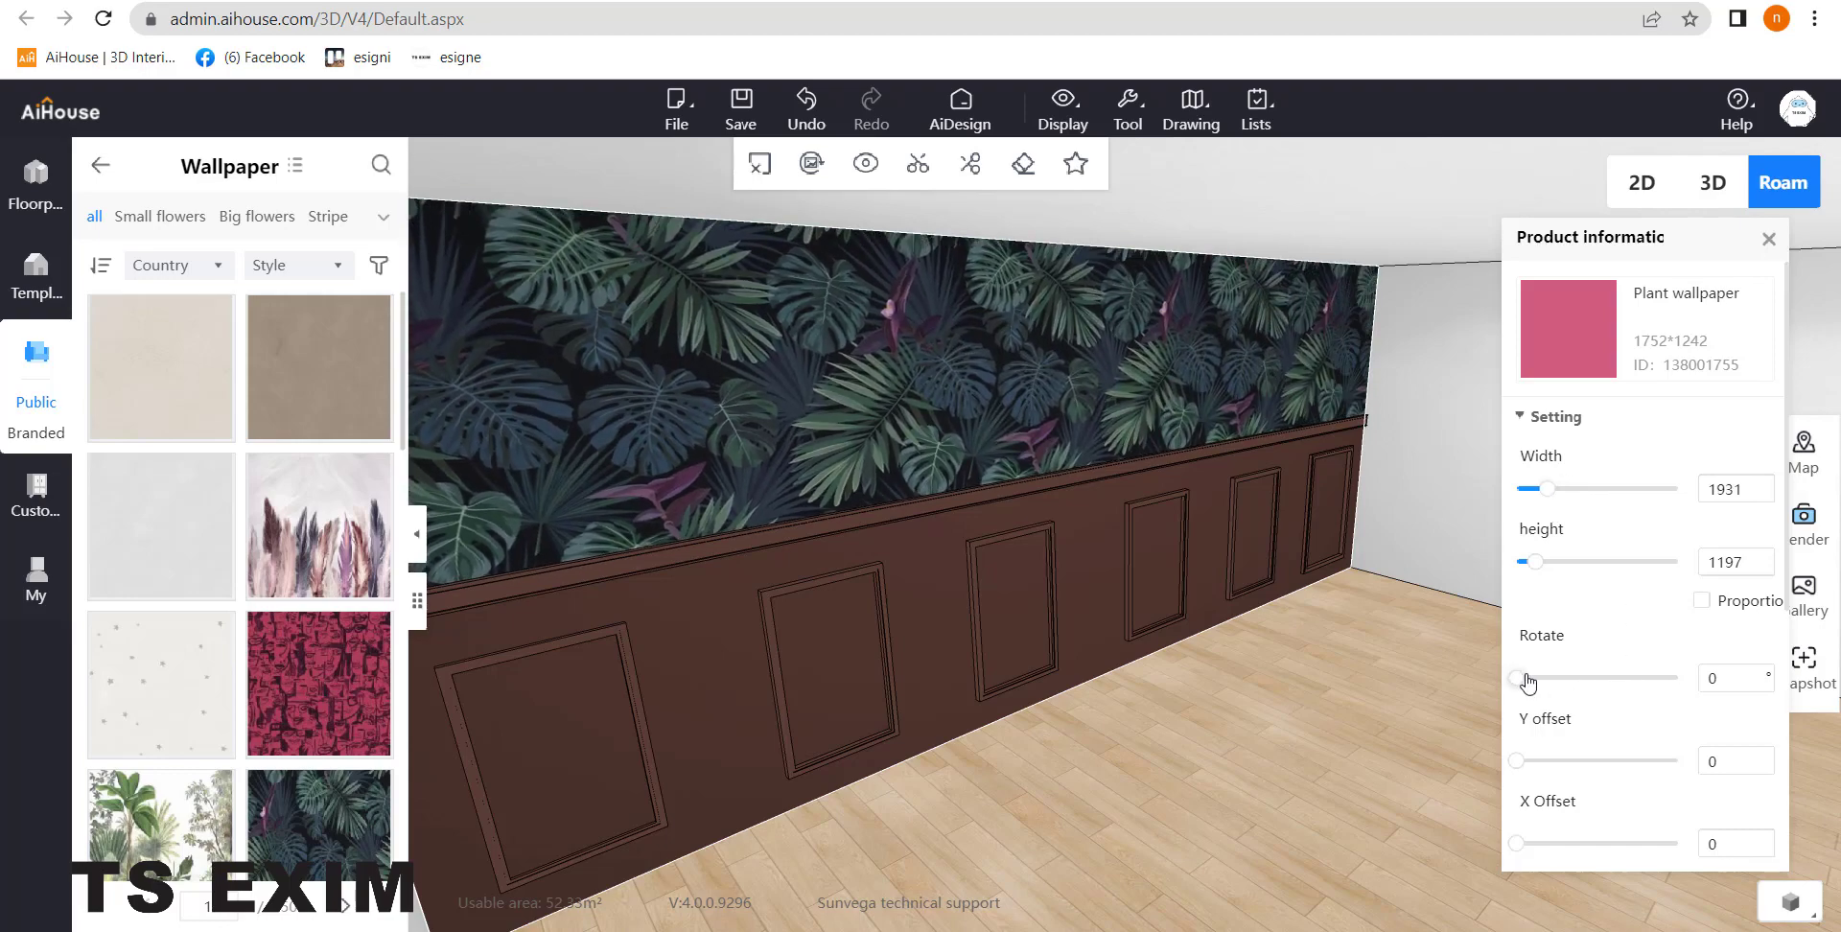
Step: Try out the wallpaper's rotation and its Y and X offsets, return each to 0, and close its settings
drag(1528, 680, 1524, 690)
mouse_move(1515, 772)
mouse_down()
mouse_move(1586, 764)
mouse_move(1513, 767)
mouse_up()
click(1501, 811)
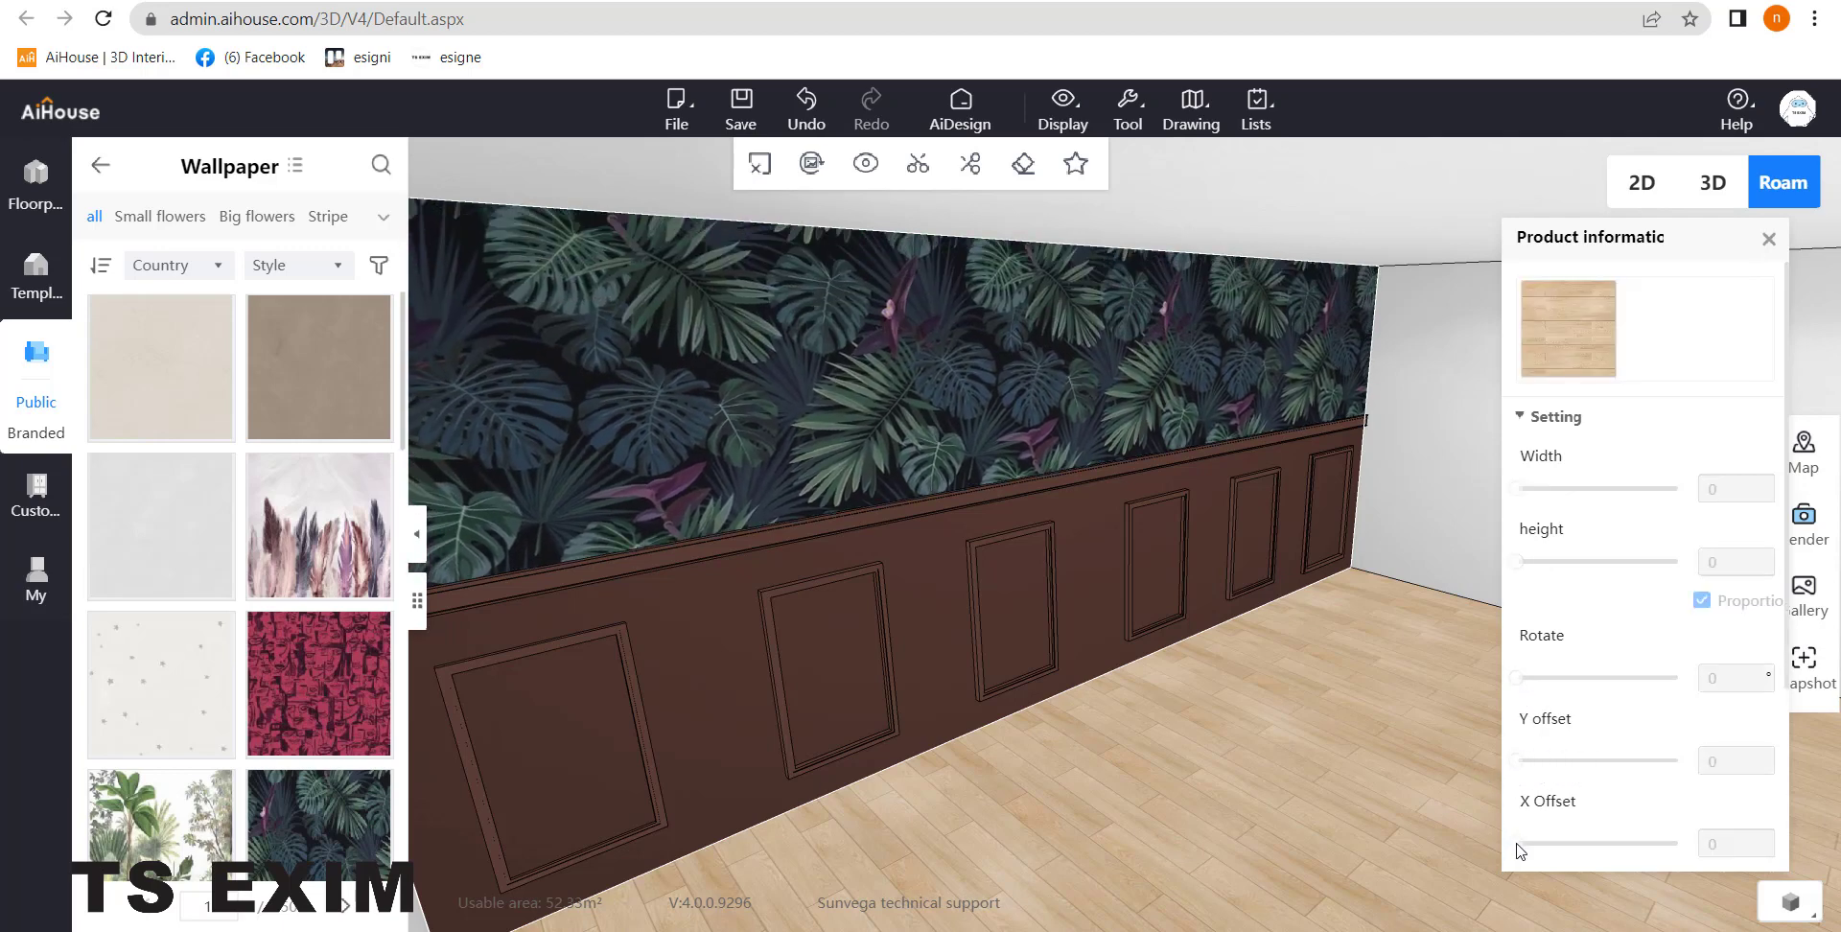
click(985, 394)
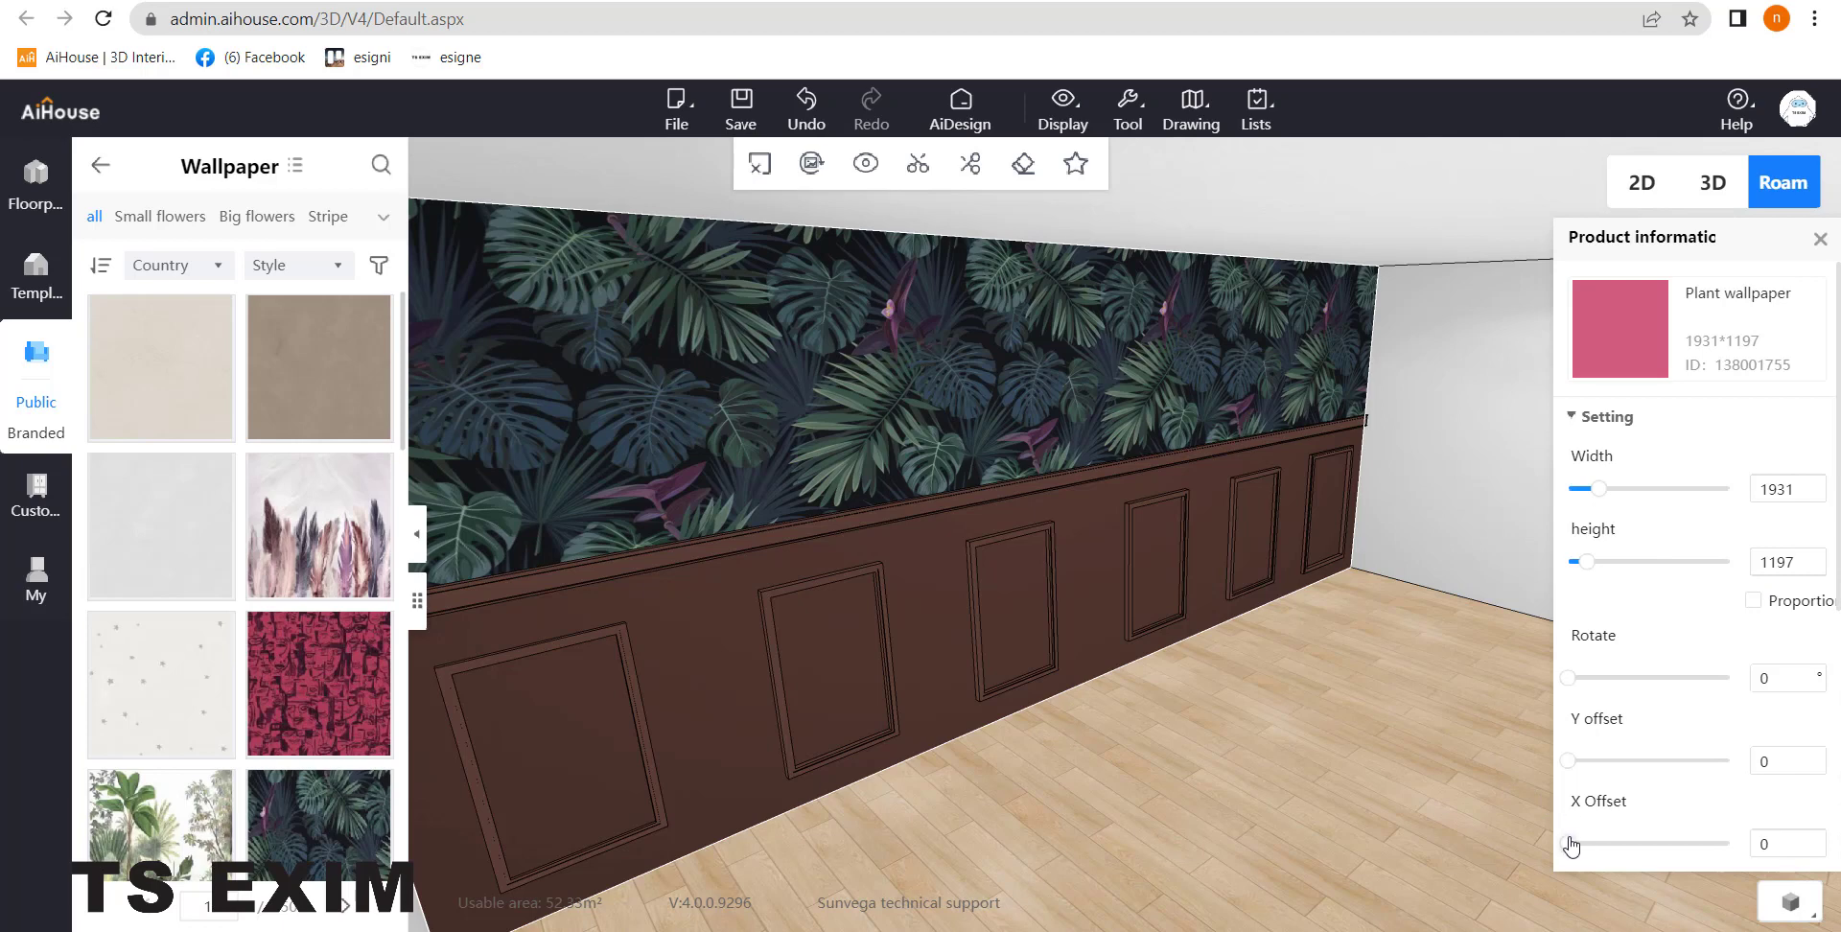
drag(1569, 844, 1510, 859)
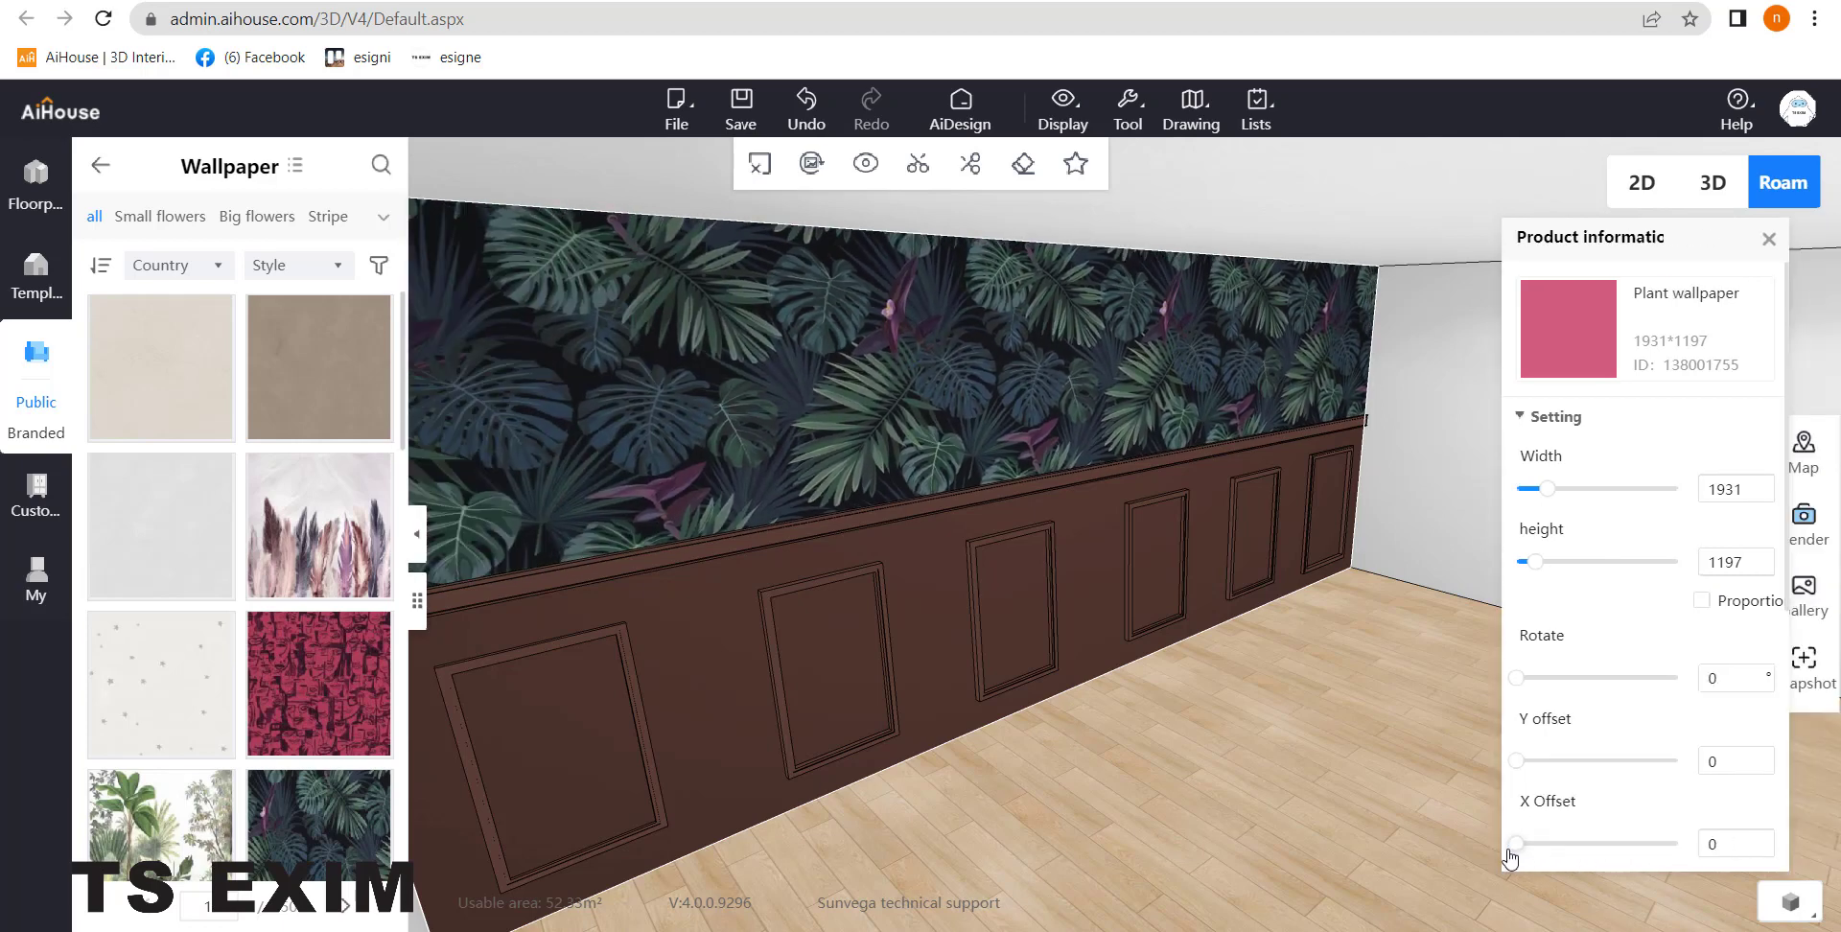
drag(1325, 526, 1222, 525)
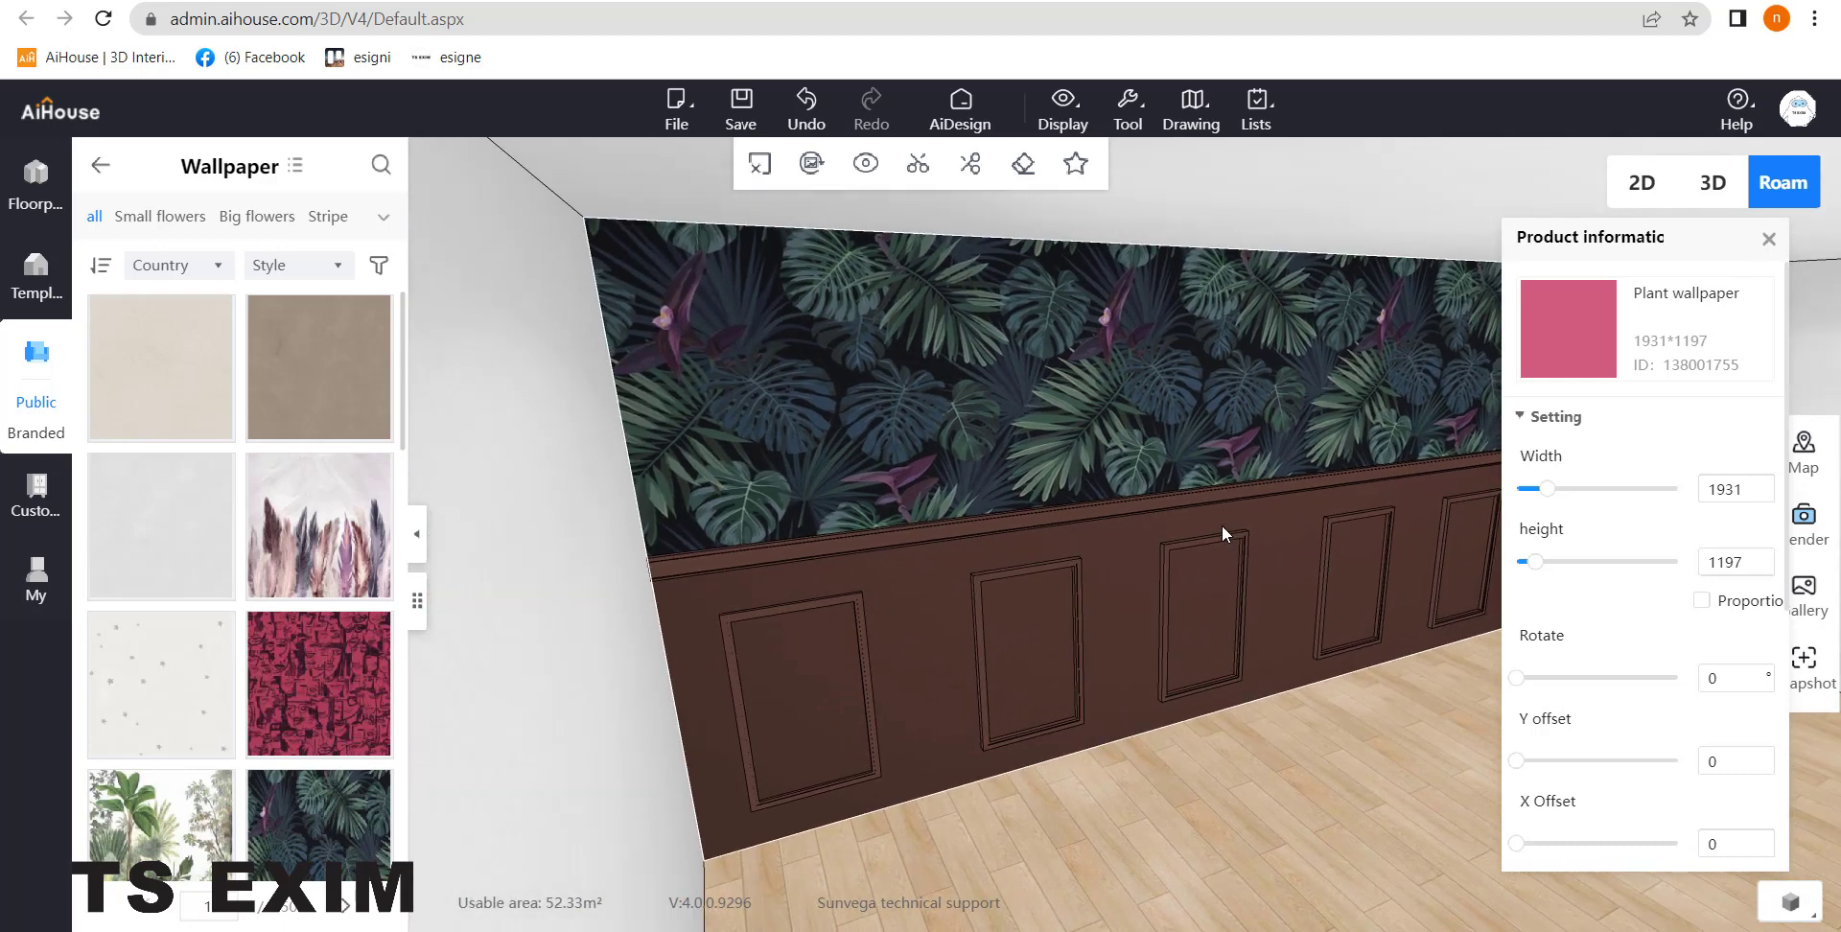
click(1770, 241)
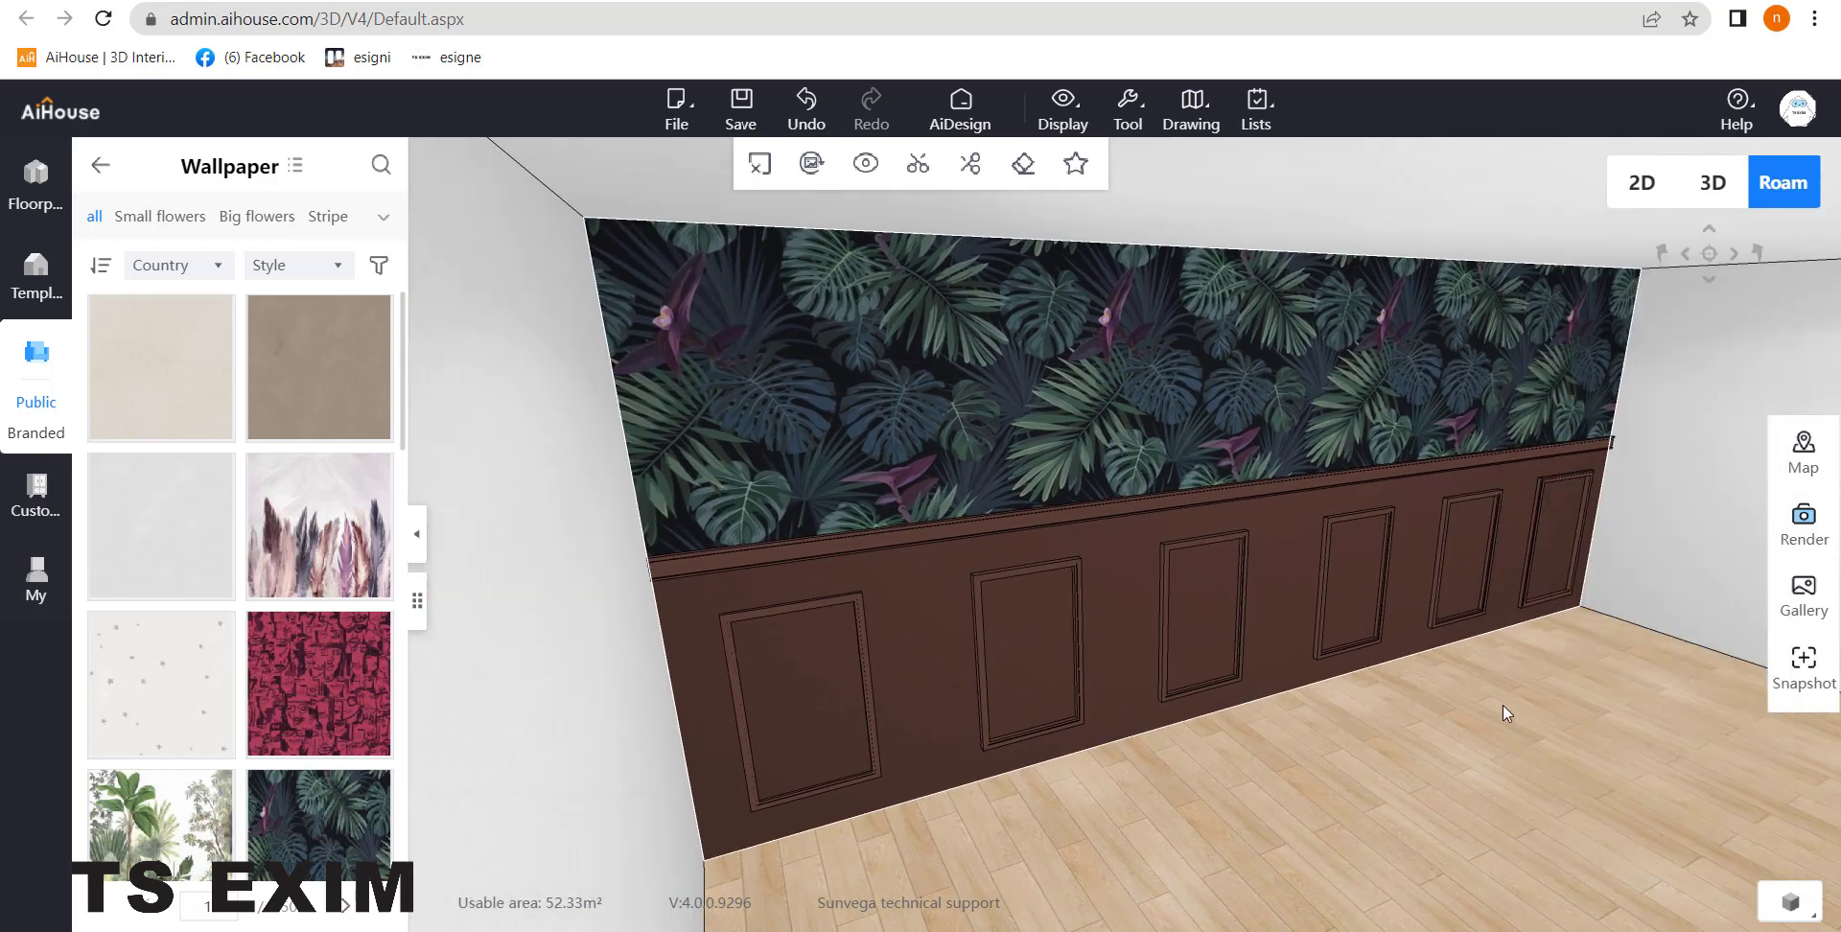